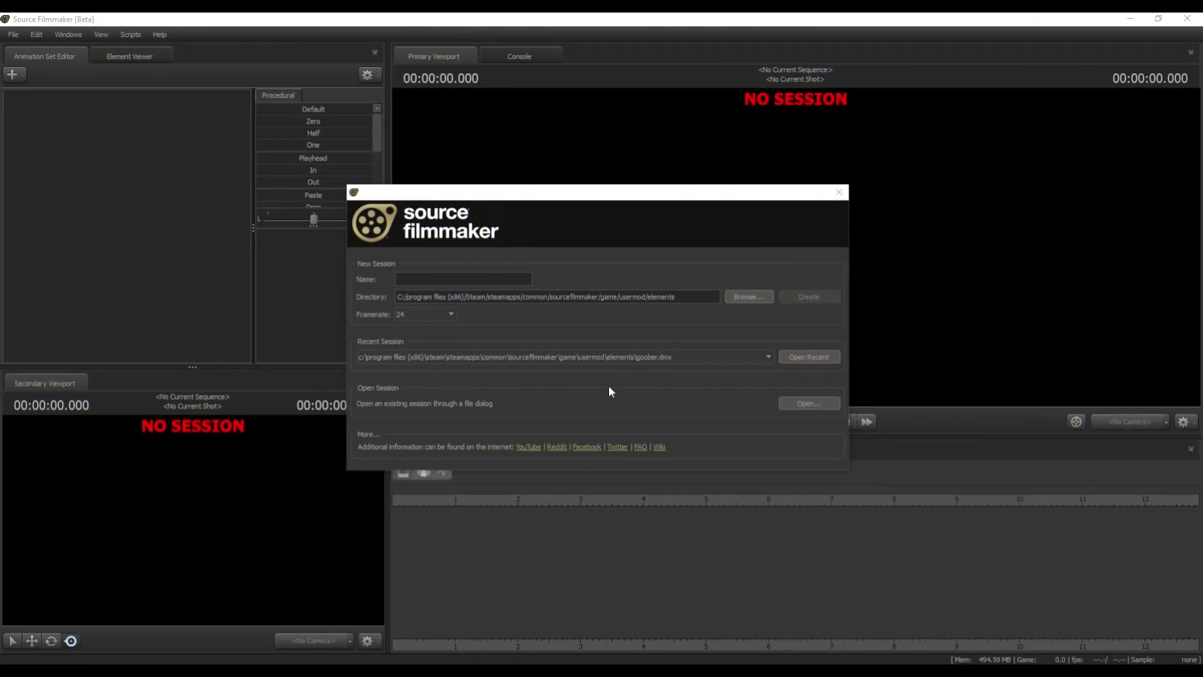
Step: Create a new session named "Deez Nuts Lmao" with the framerate at 24
click(467, 278)
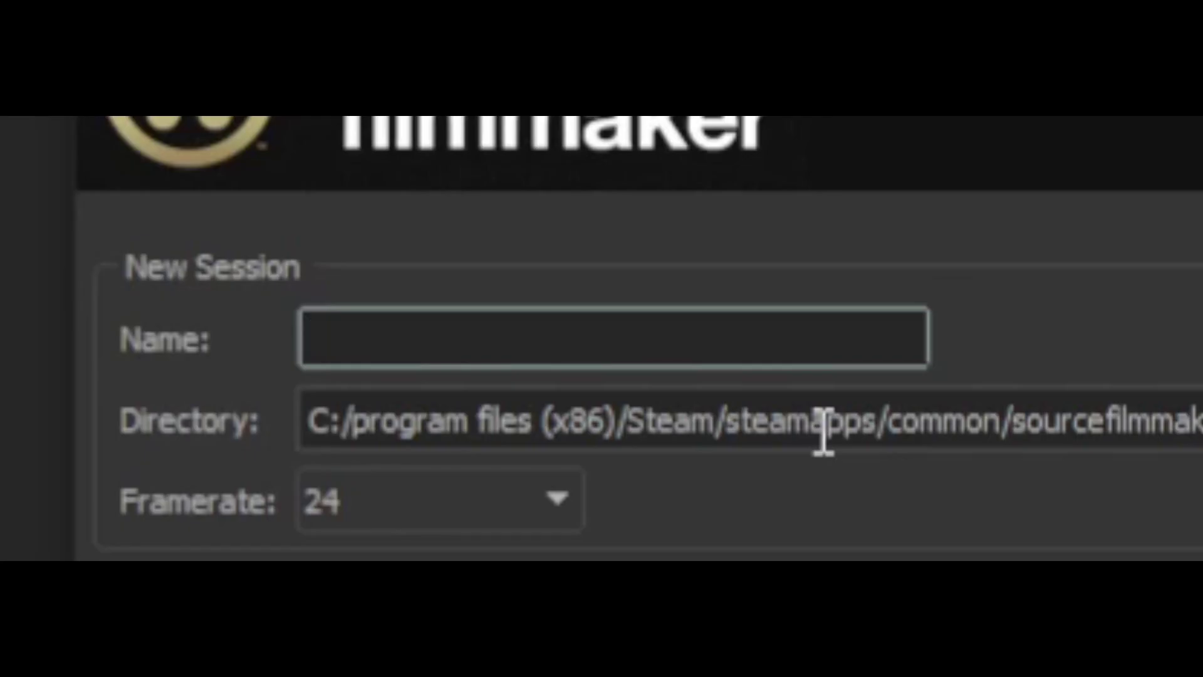
text(Deez Nuts )
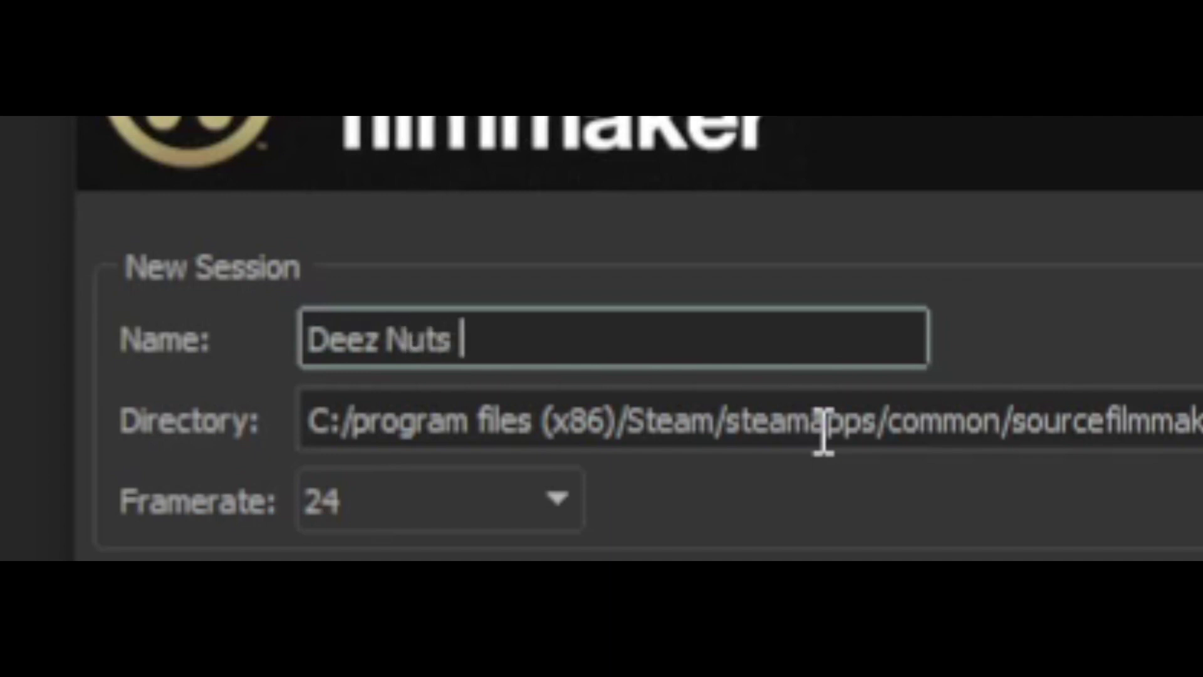
text(Lmao)
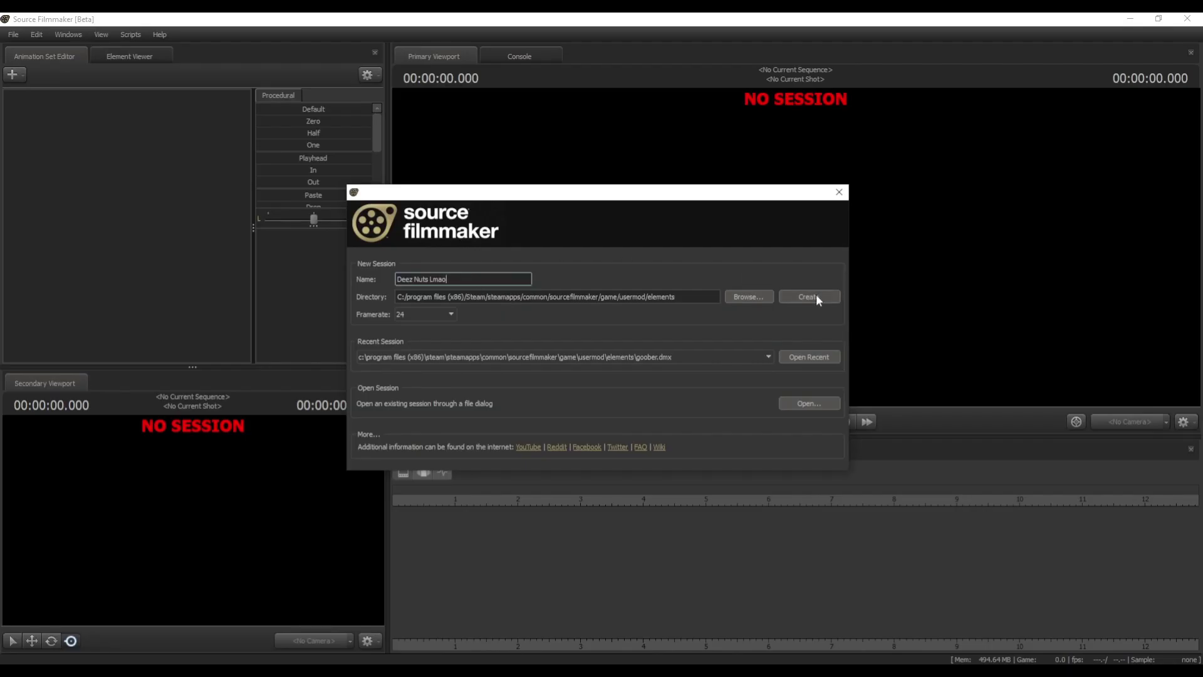
click(815, 297)
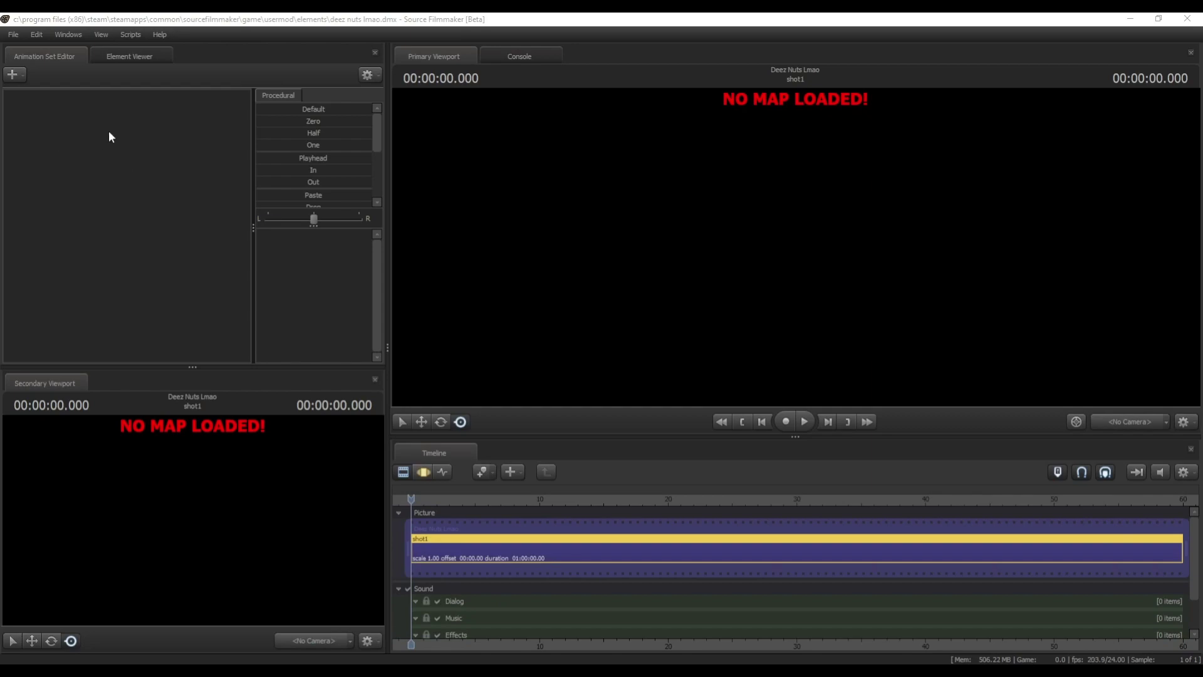
Step: Open the map loading dialog for the primary viewport and browse the available BSP files
right_click(672, 236)
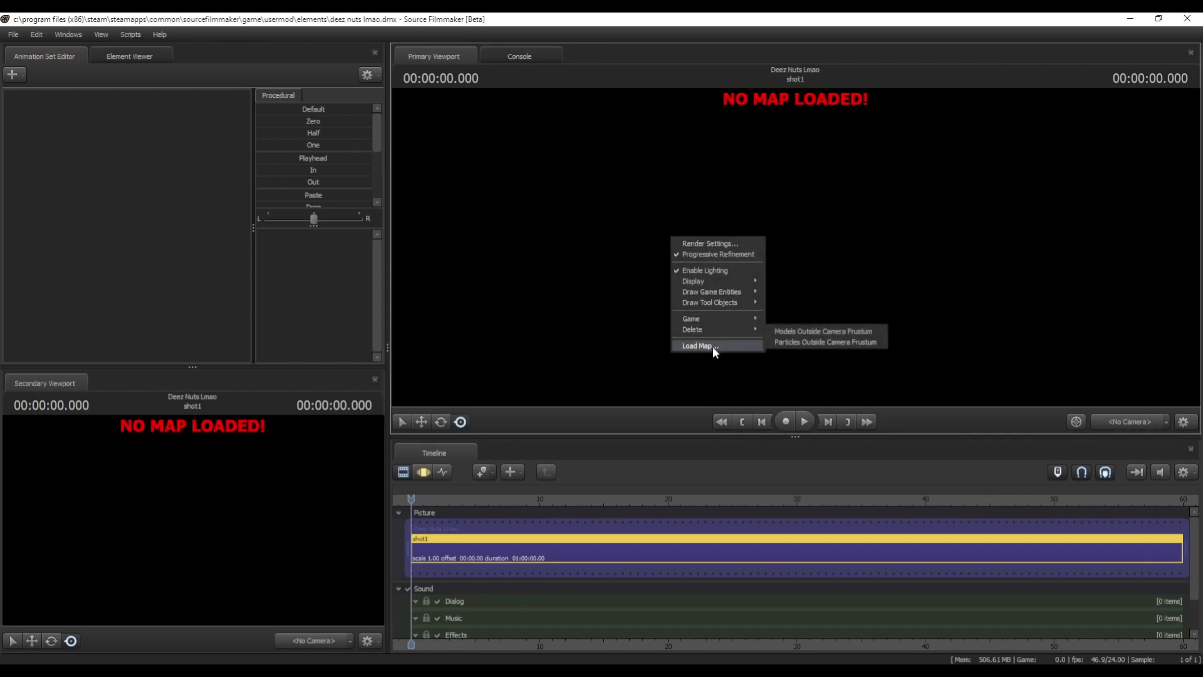
right_click(656, 187)
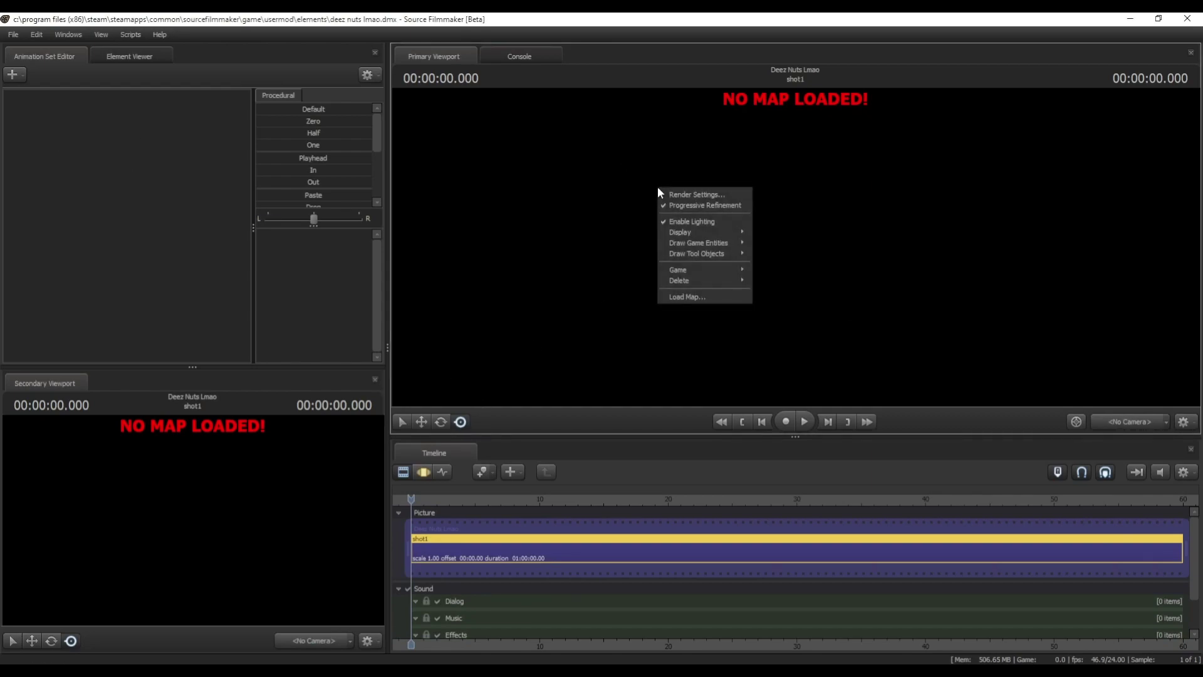
click(684, 297)
key(BackSpace)
scroll(782, 385, up, 15)
scroll(484, 418, down, 15)
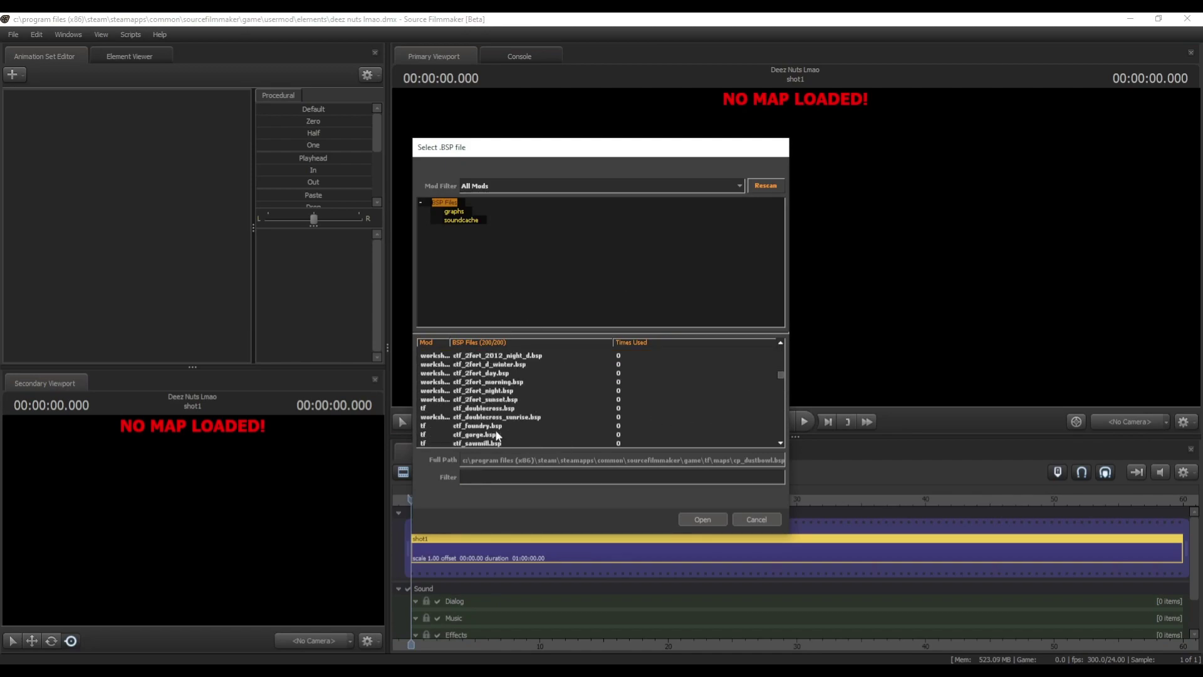
scroll(528, 415, down, 5)
mouse_move(780, 380)
mouse_down()
mouse_move(776, 401)
mouse_move(780, 371)
mouse_up()
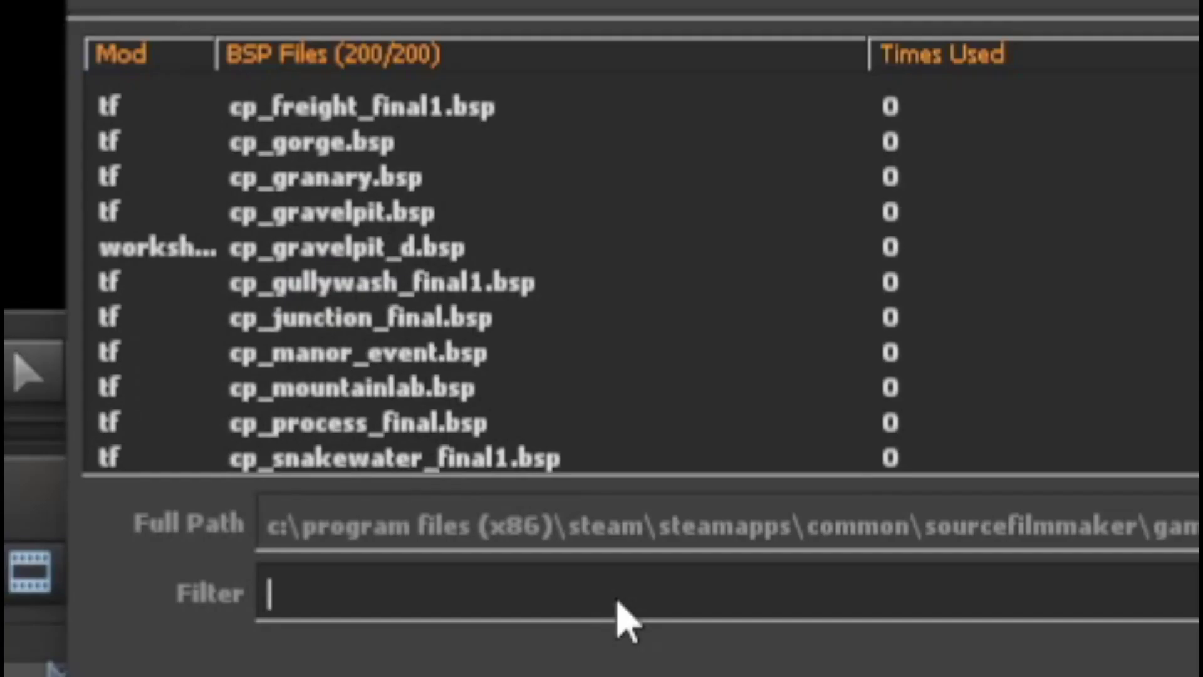
Step: Filter the map list by "ctf_2for" and look through the 2fort variants, including night, morning, day, sunset and d_winter
text(ctf_)
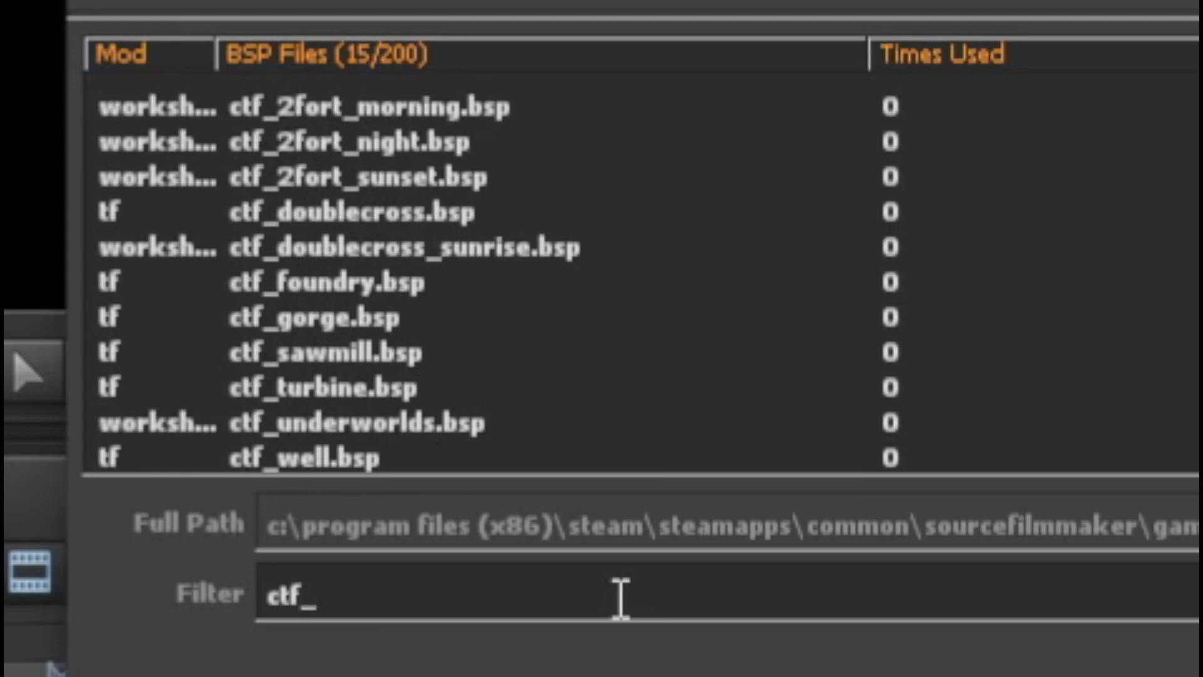
text(2for)
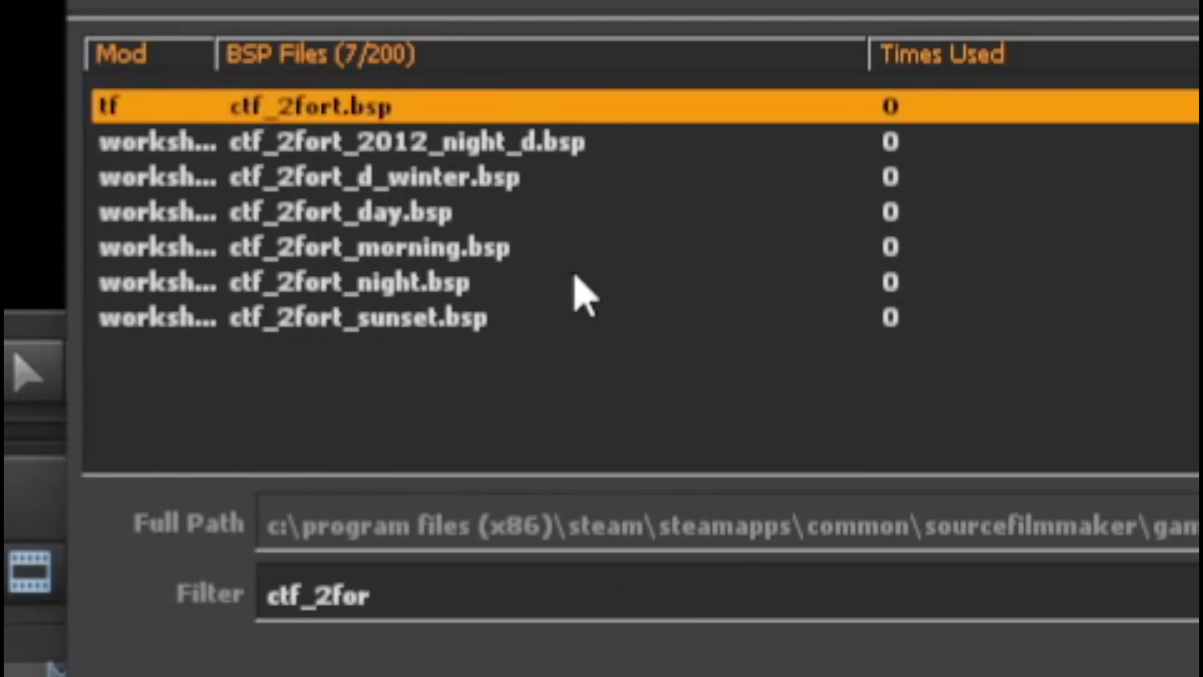
click(311, 182)
click(300, 319)
click(257, 288)
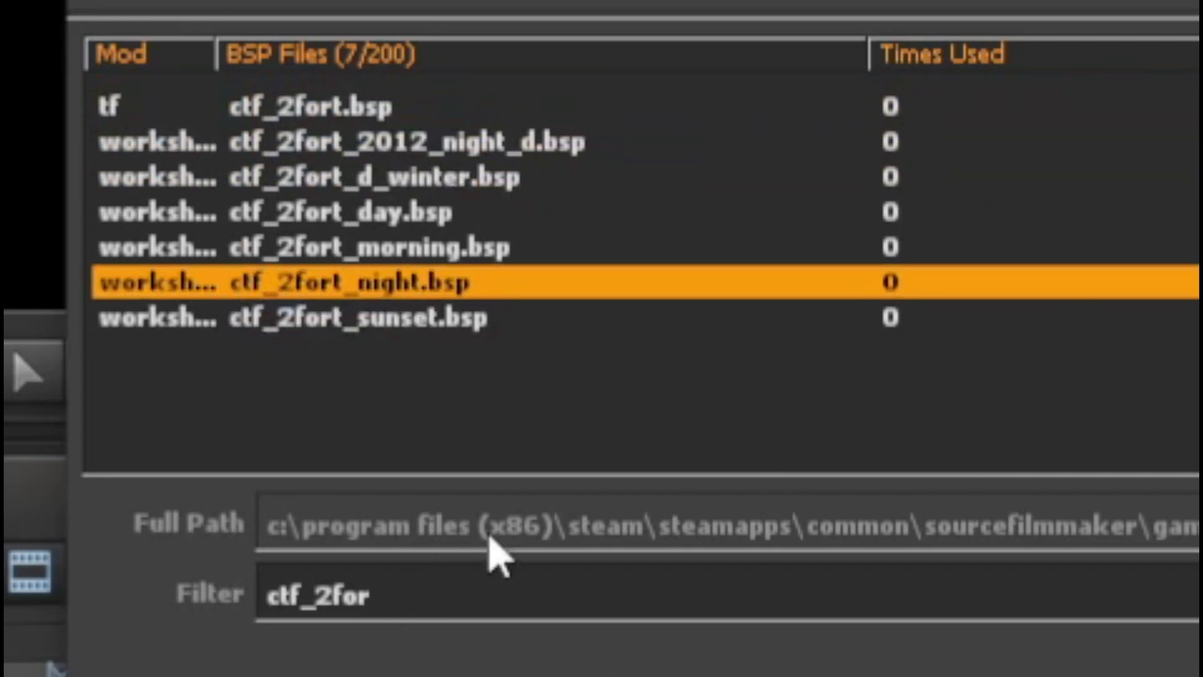
click(452, 248)
click(466, 178)
click(475, 212)
click(484, 170)
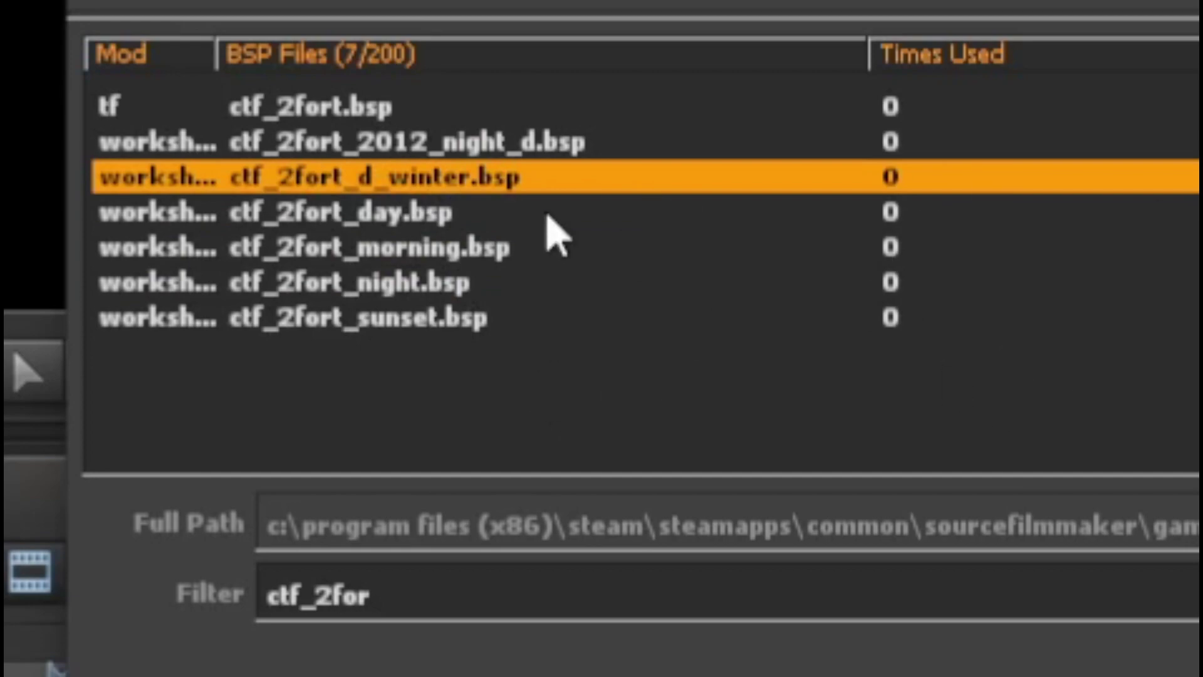
Step: Replace the map filter with "cp_du" to search for the Dustbowl maps
click(424, 595)
key(BackSpace)
key(BackSpace)
key(BackSpace)
key(BackSpace)
key(BackSpace)
key(BackSpace)
key(BackSpace)
key(BackSpace)
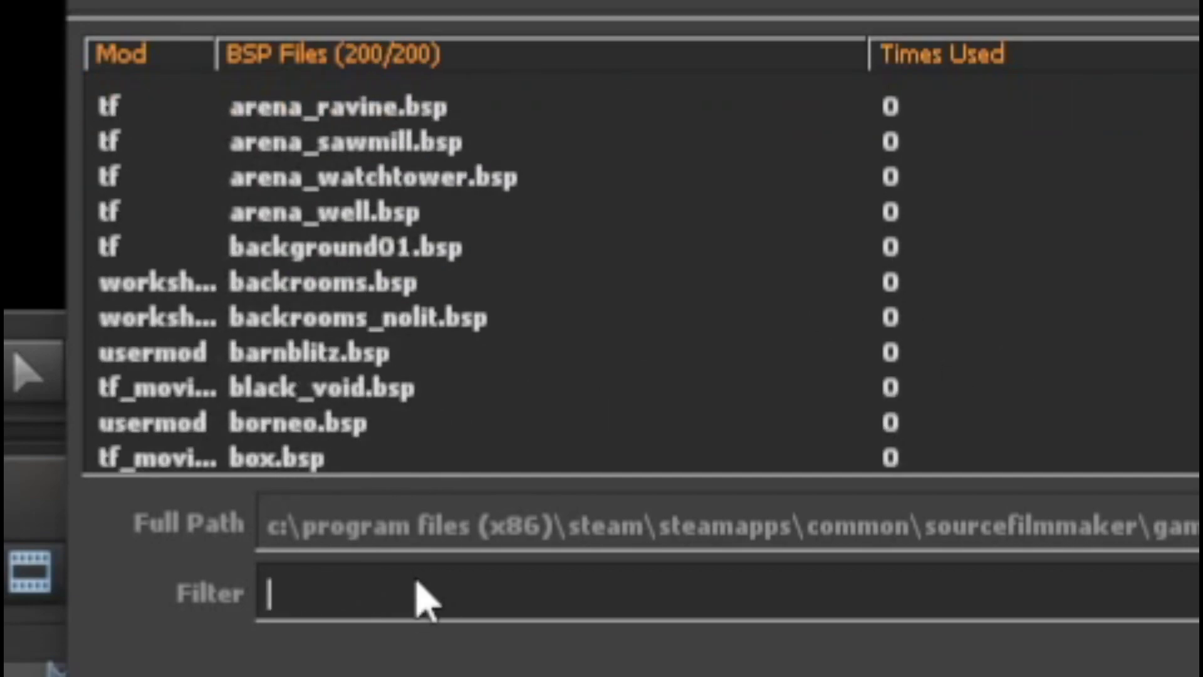
text(cp+)
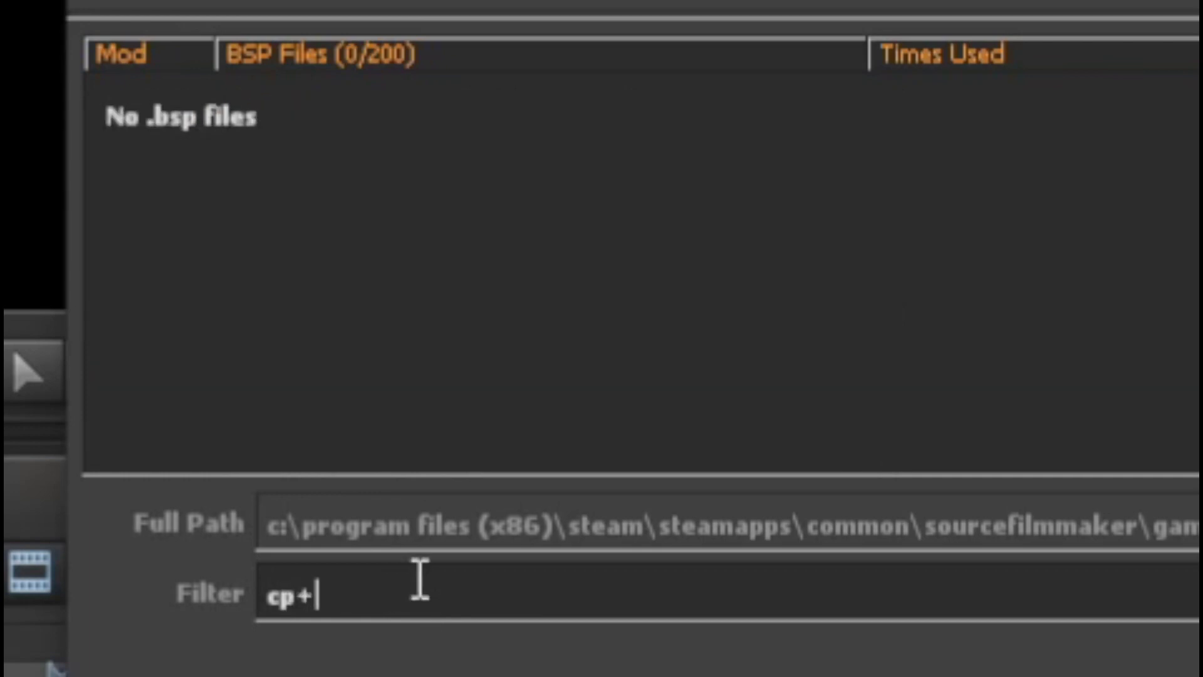
key(BackSpace)
text(_)
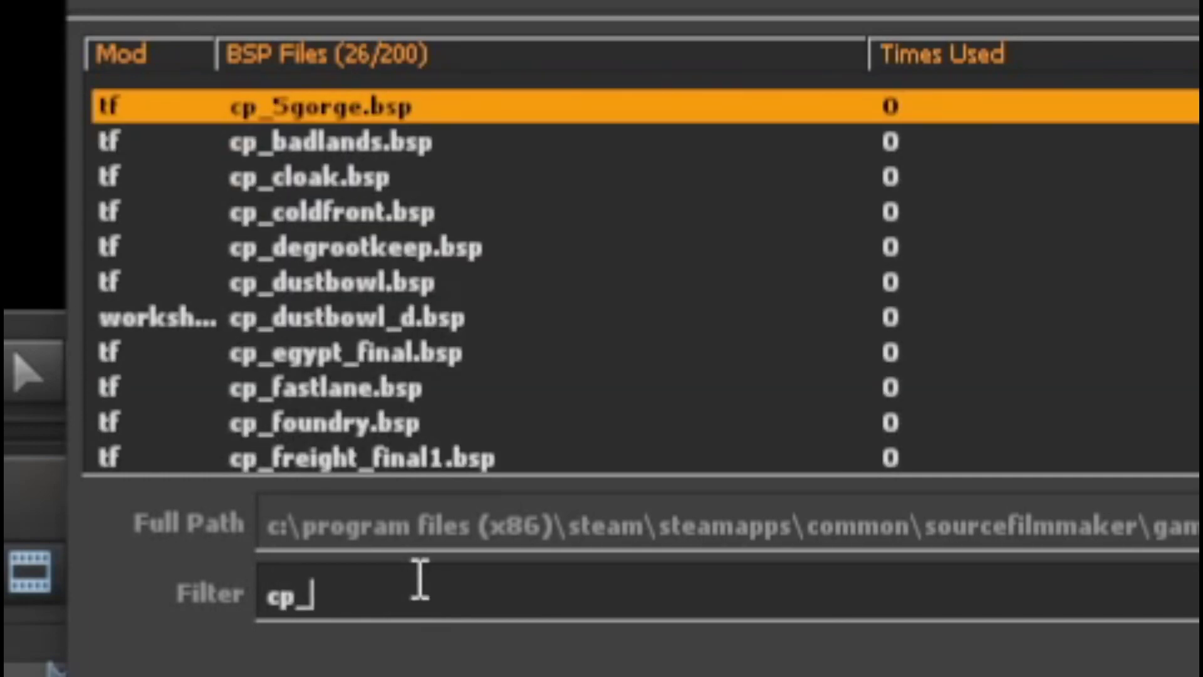
text(du)
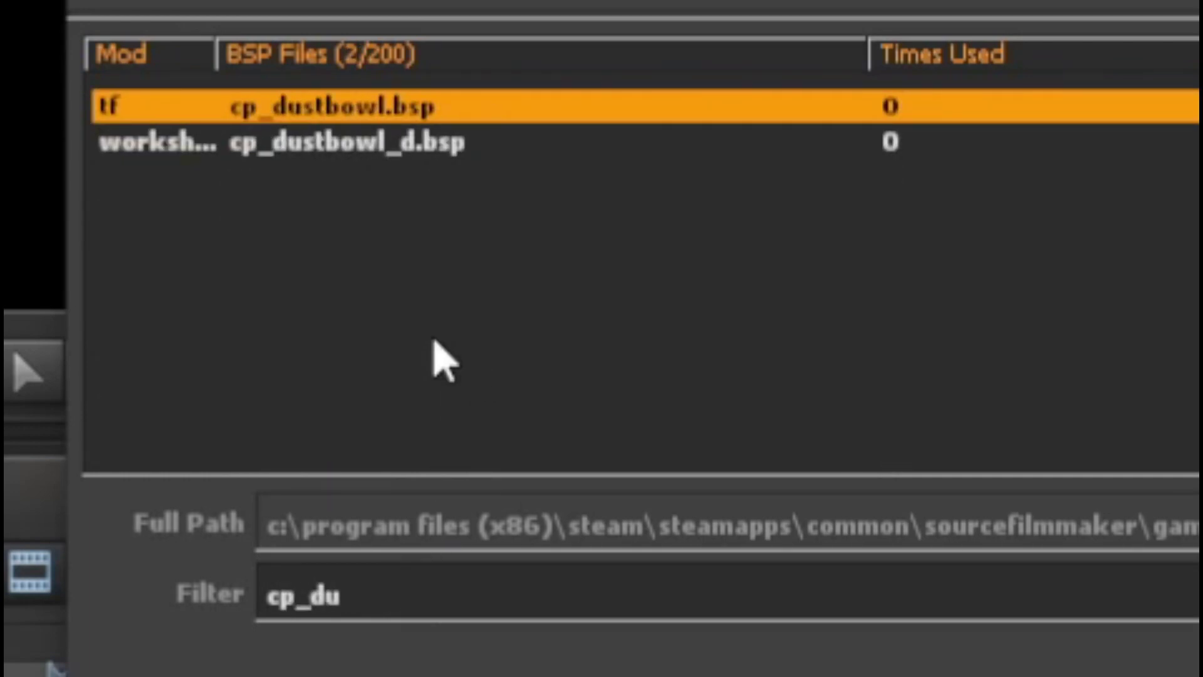
Step: Search the map list for "koth_s" in place of the Dustbowl filter, and clear the filter again
key(BackSpace)
key(BackSpace)
key(BackSpace)
key(BackSpace)
key(BackSpace)
text(koth_s)
key(BackSpace)
key(BackSpace)
key(BackSpace)
key(BackSpace)
key(BackSpace)
key(BackSpace)
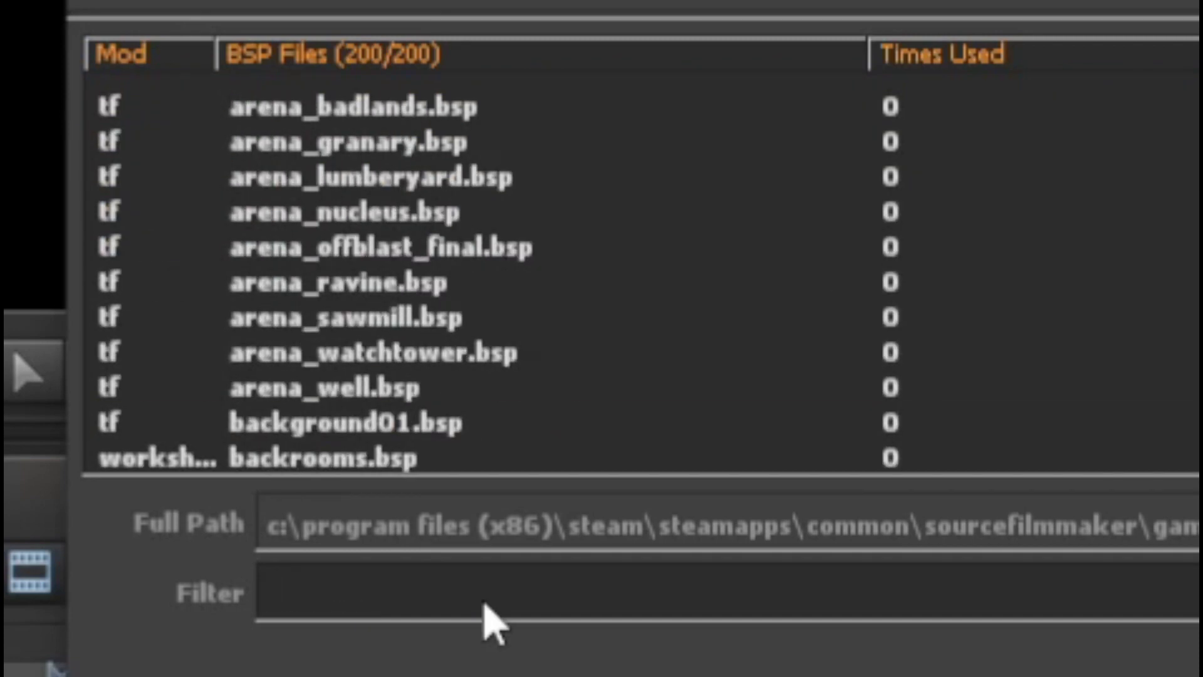
Step: Search the map list for "ctf_s" and for "koth_sa"
text(ctf_sm)
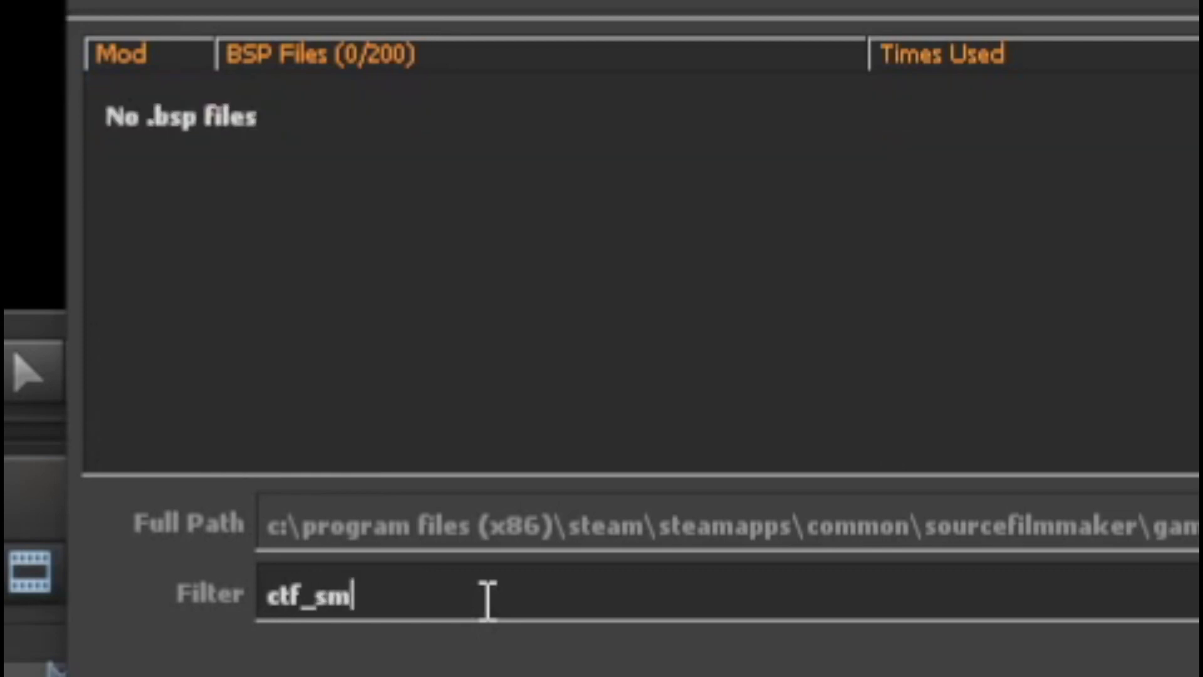
key(BackSpace)
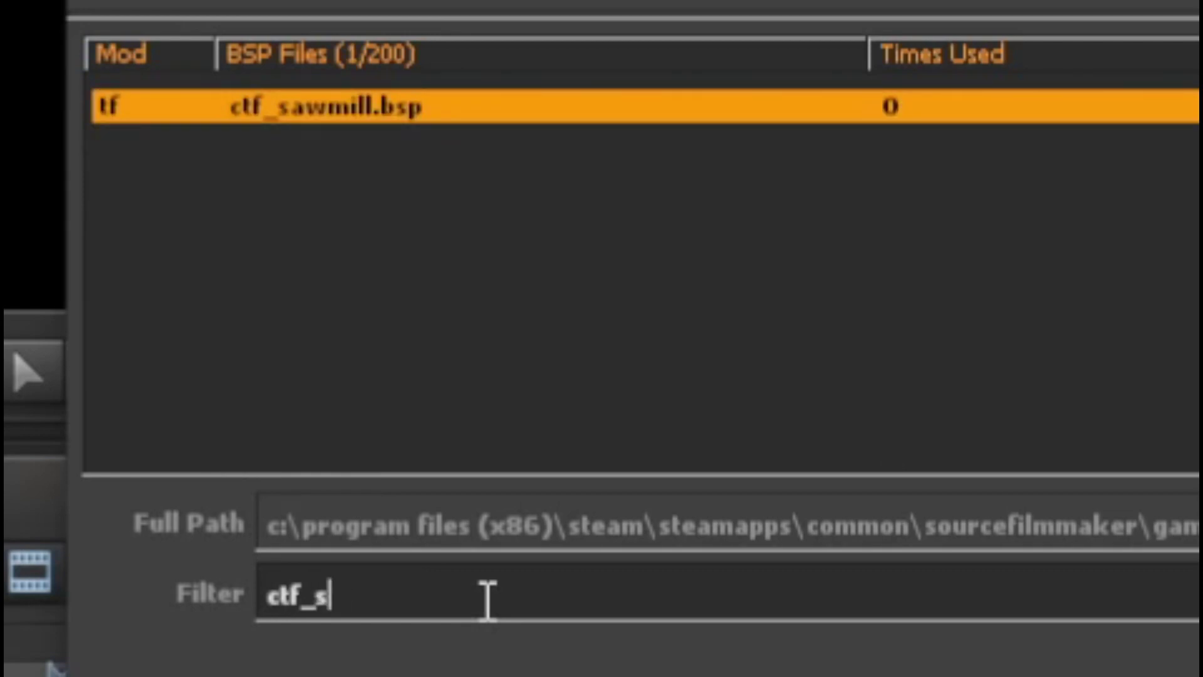
key(BackSpace)
key(BackSpace)
key(BackSpace)
key(BackSpace)
key(BackSpace)
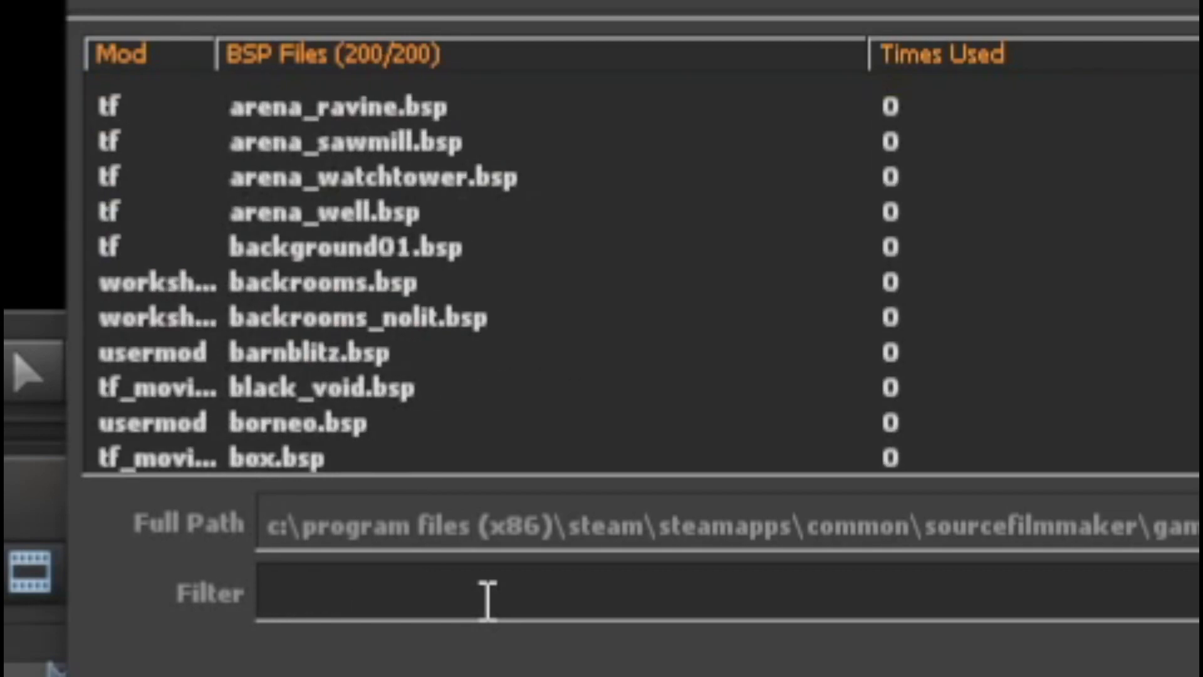
text(koth))
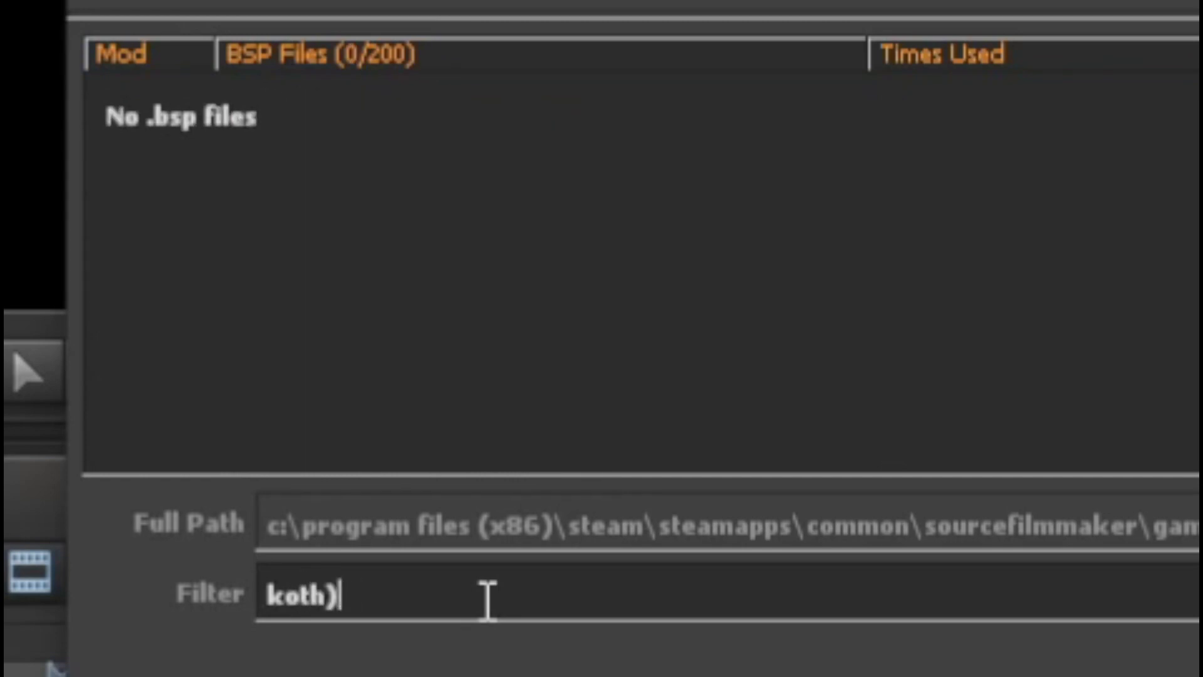
key(BackSpace)
text(_sa)
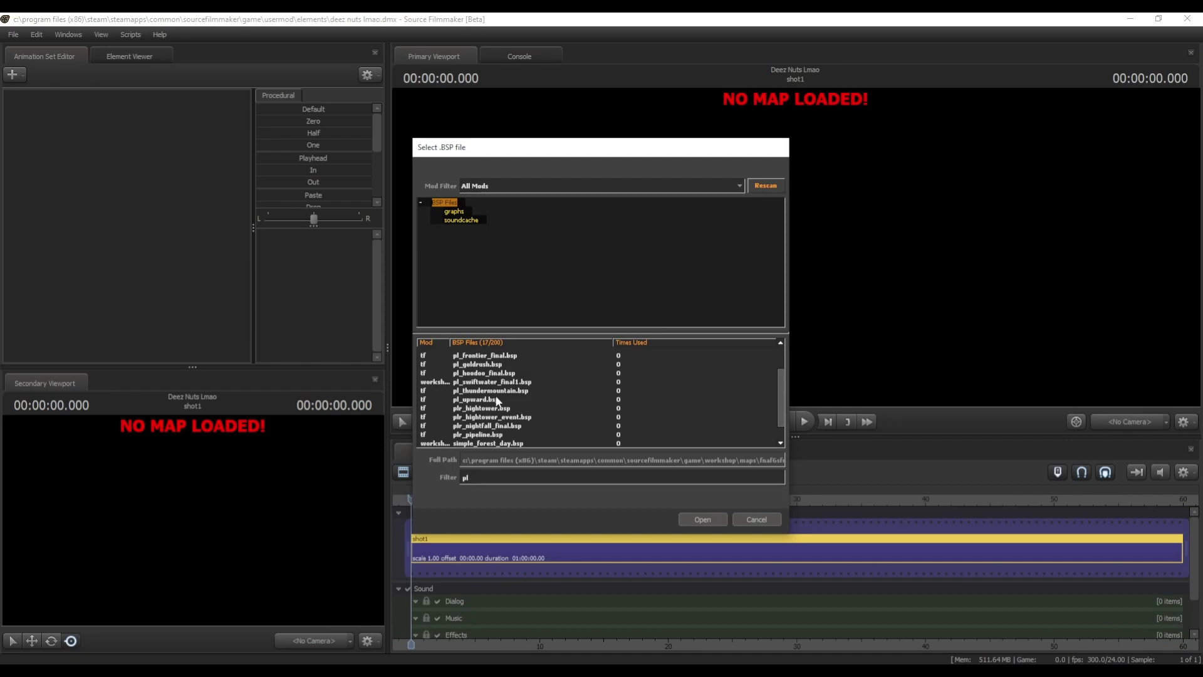
Step: Load the map pl_upward.bsp from the list filtered by "pl"
click(496, 399)
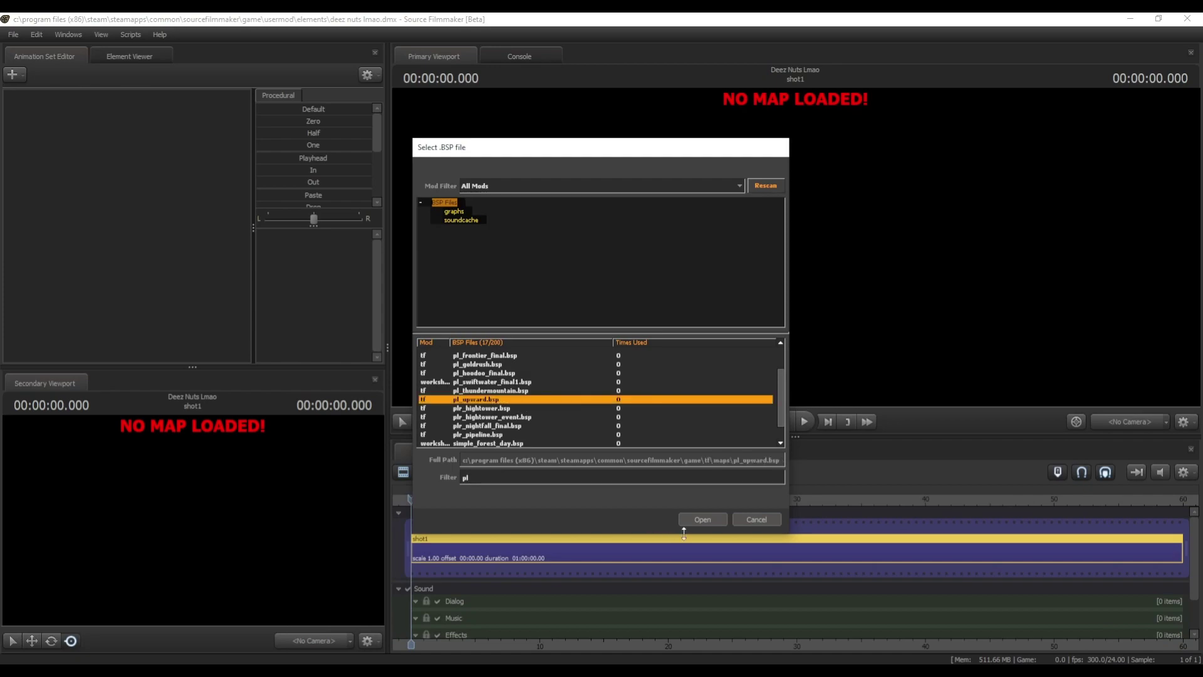
click(702, 519)
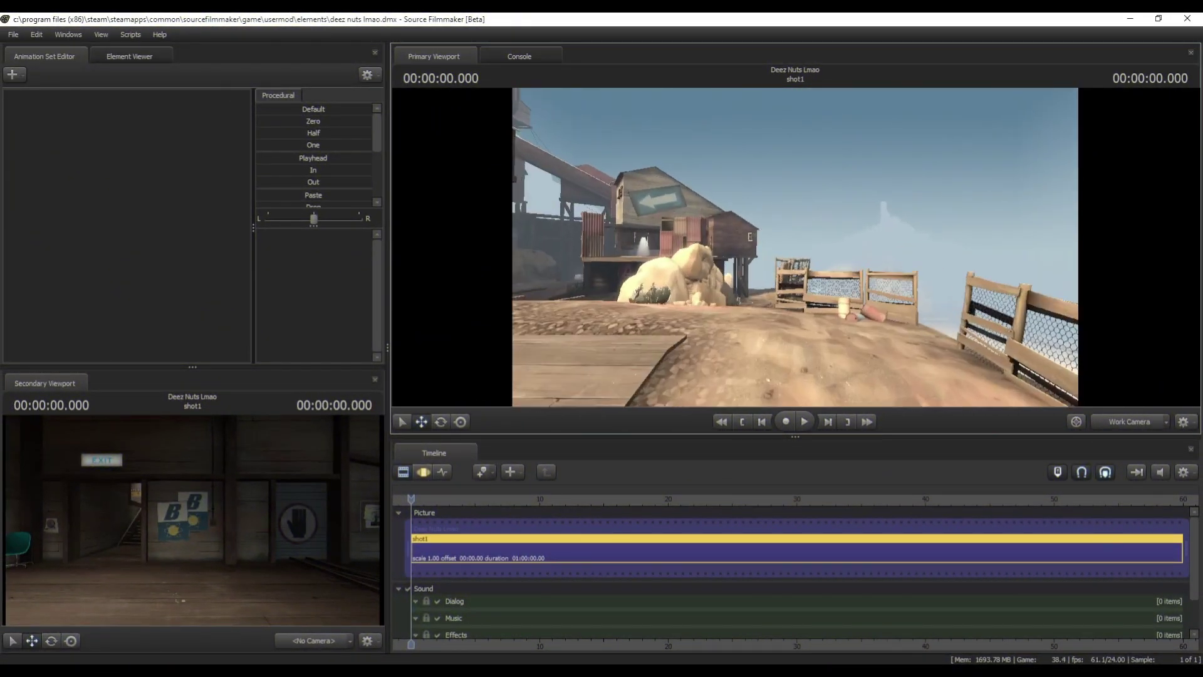
Step: Fly the work camera around the map to the rail tracks and mine cart outside the BLU building
drag(796, 247, 627, 247)
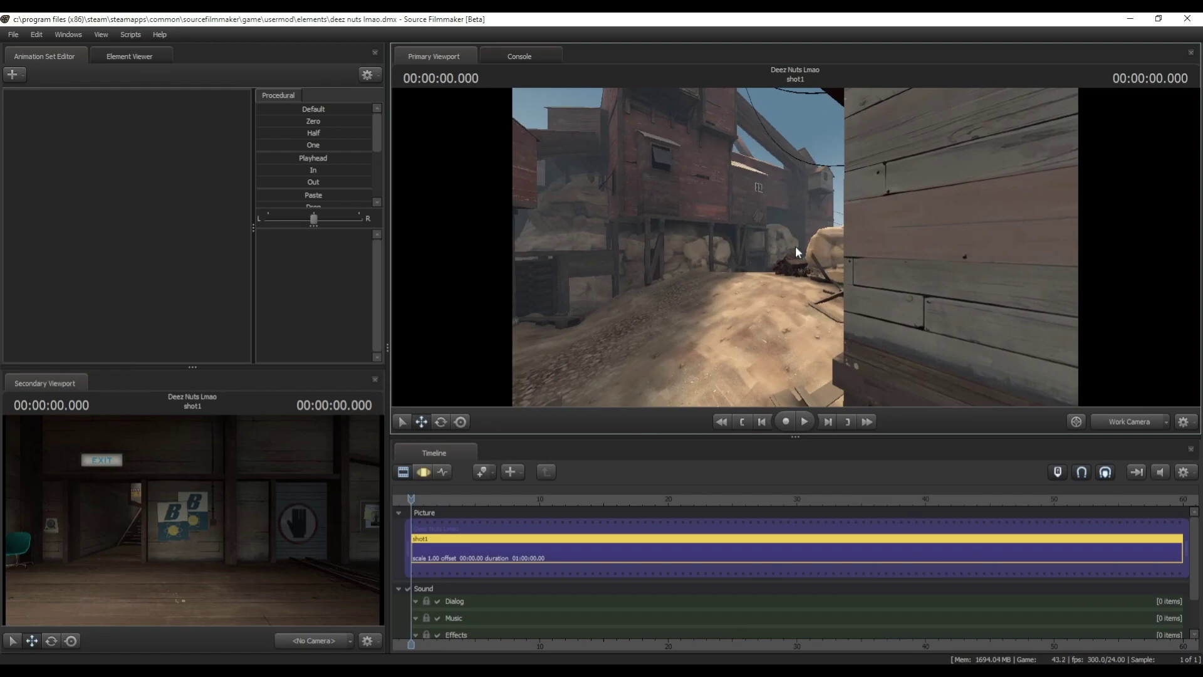
drag(738, 238, 714, 244)
right_click(782, 215)
click(781, 215)
drag(781, 214, 782, 214)
drag(859, 195, 796, 248)
right_click(767, 225)
click(804, 258)
right_click(796, 248)
click(811, 282)
right_click(795, 248)
click(806, 281)
drag(807, 297, 806, 297)
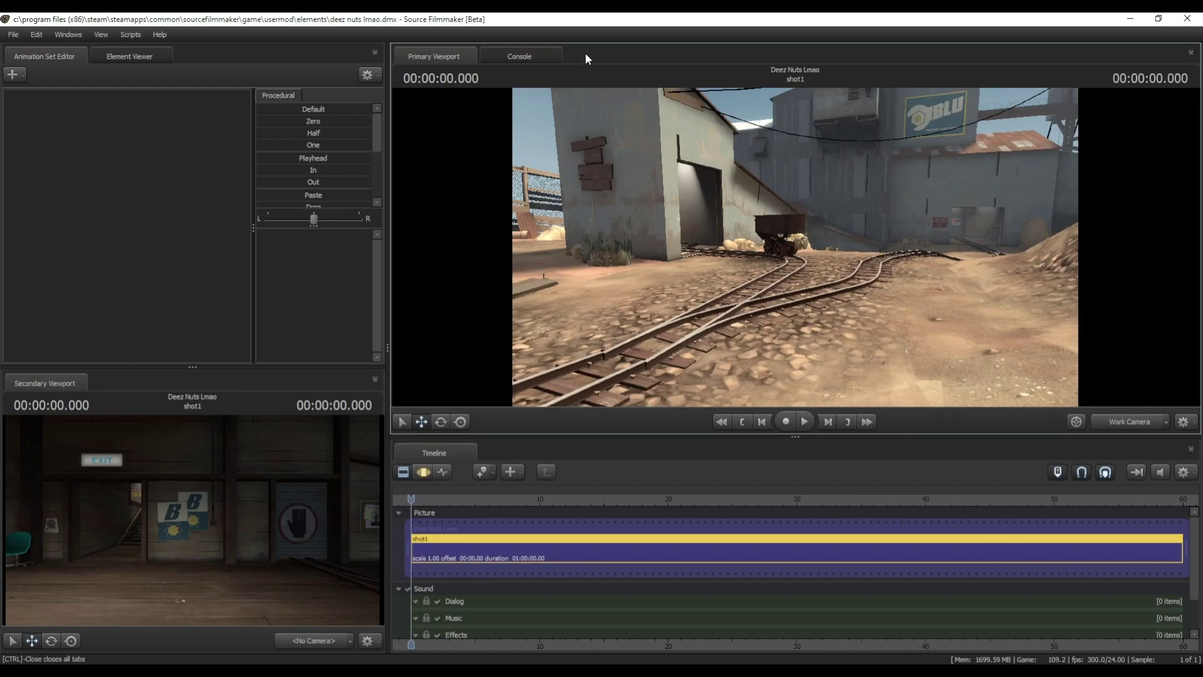
click(12, 35)
mouse_move(67, 34)
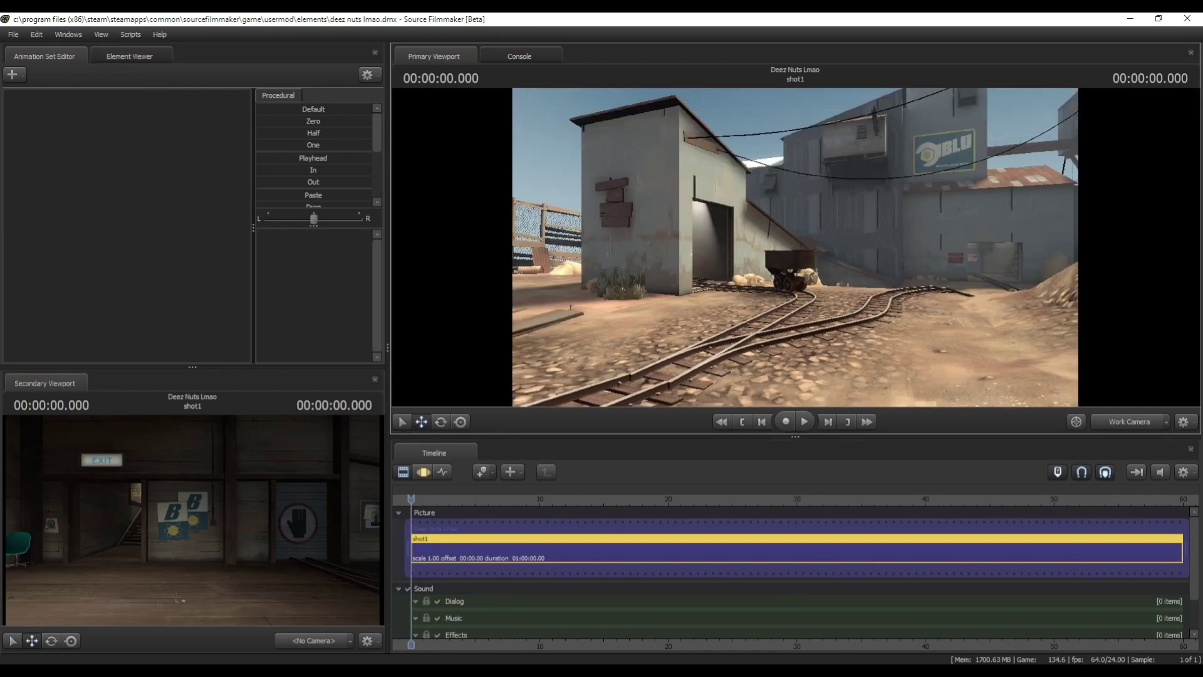
drag(795, 247, 817, 256)
click(1167, 422)
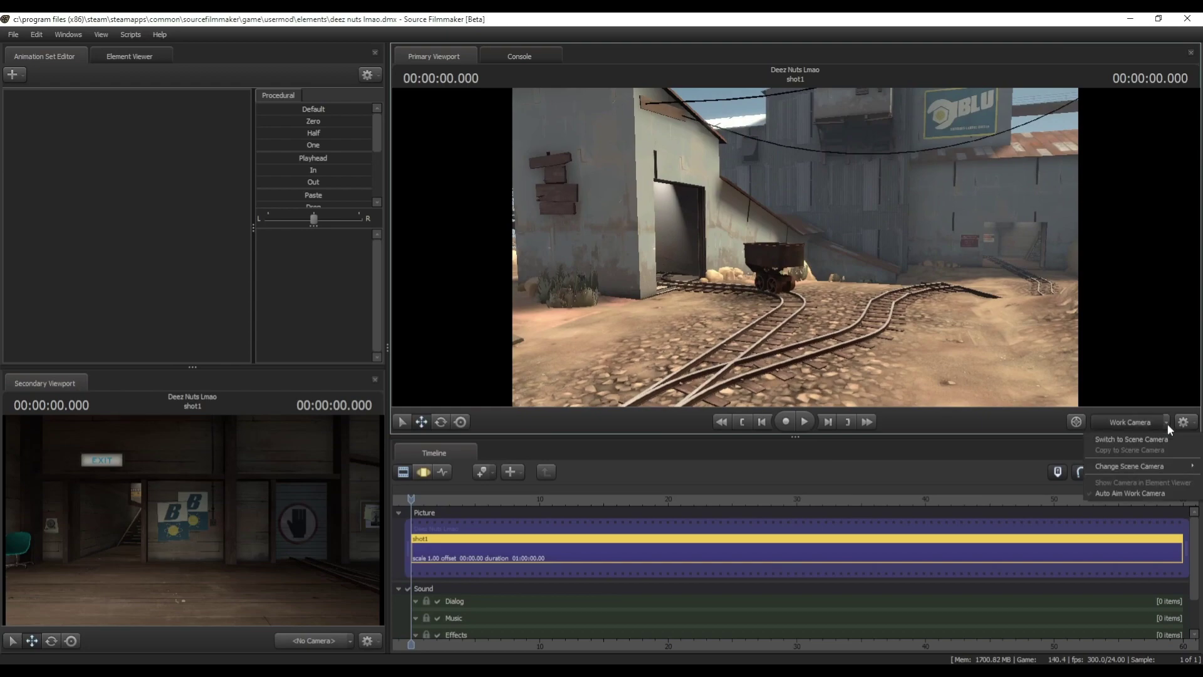
click(937, 438)
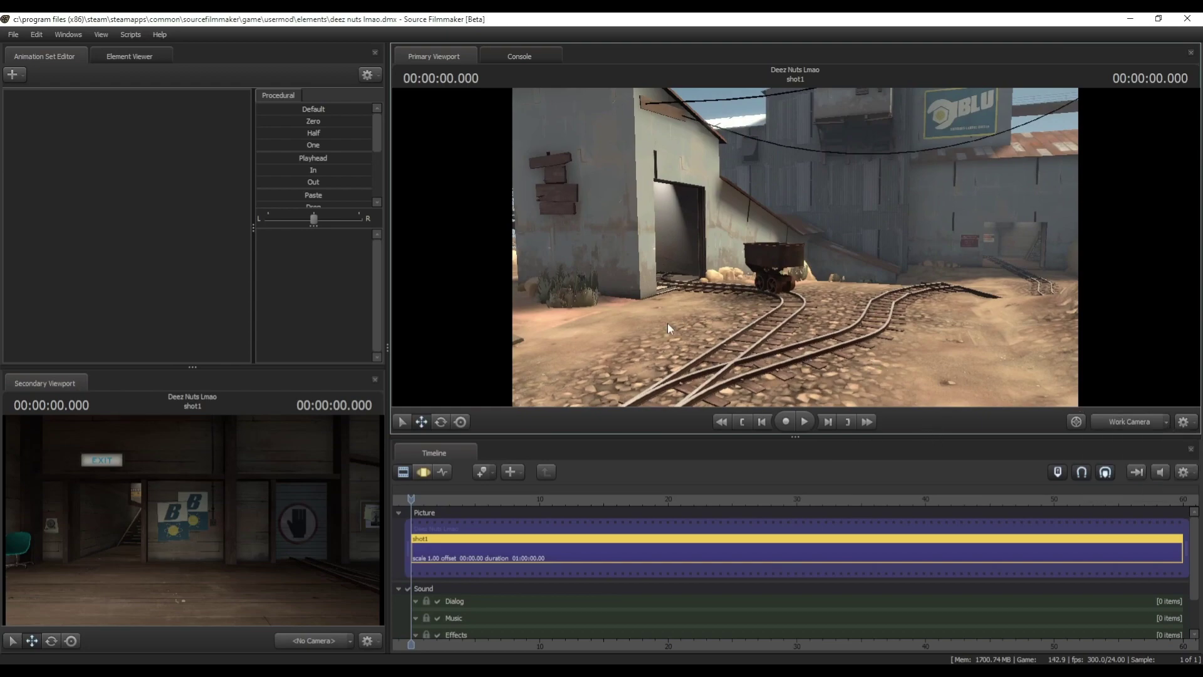
Step: Switch the timeline back and forth between the Clip Editor and the Motion Editor, ending in the Motion Editor
click(424, 472)
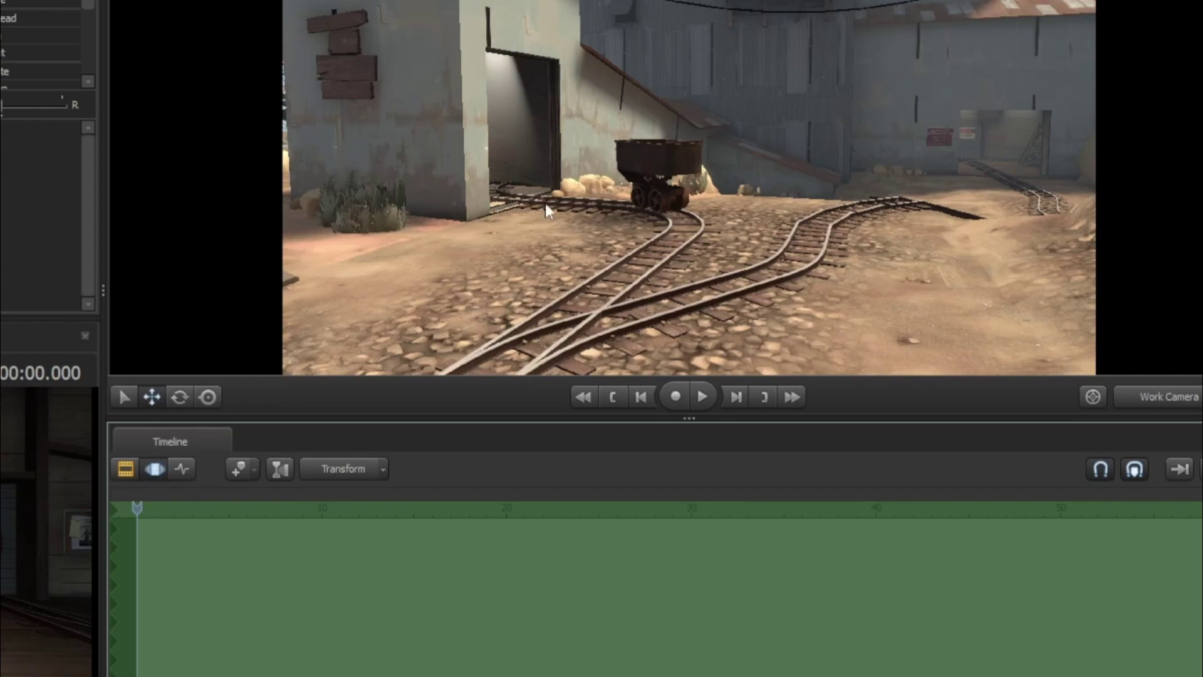
click(130, 473)
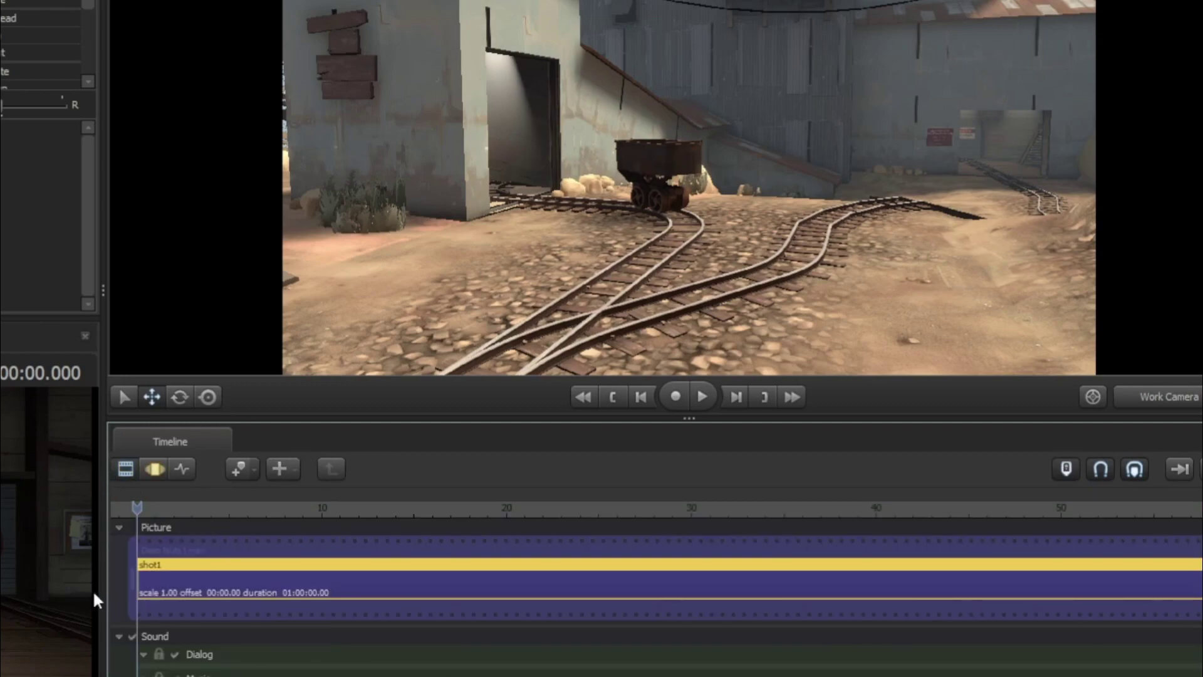
click(160, 468)
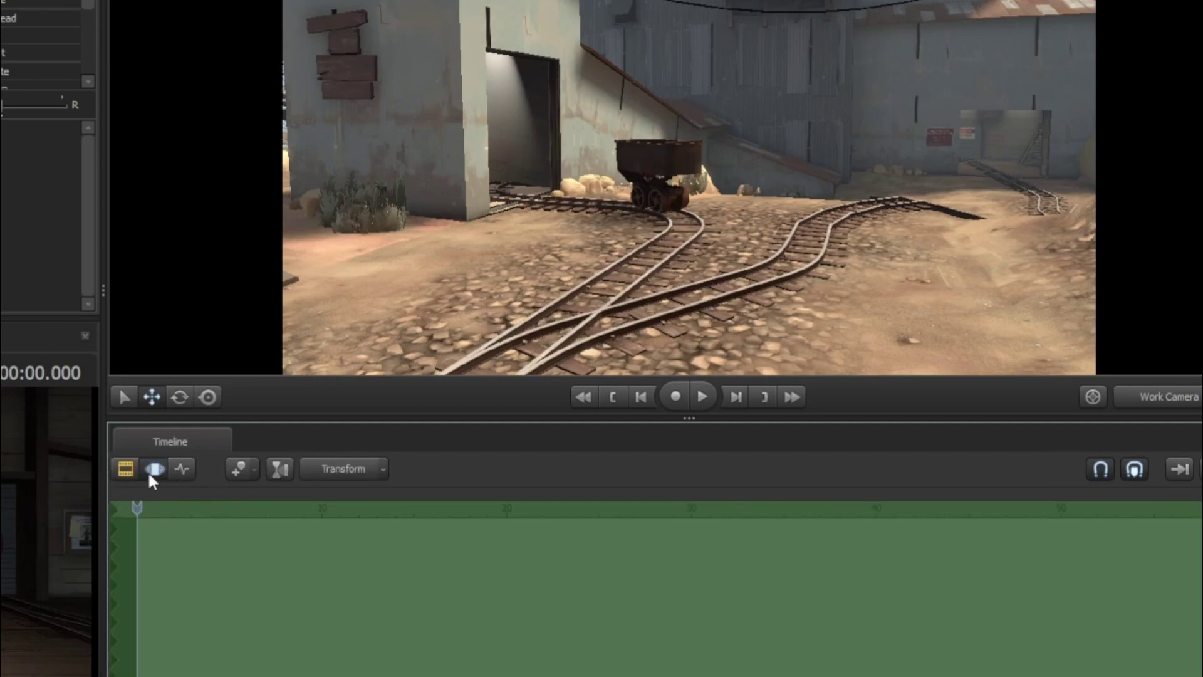
click(133, 471)
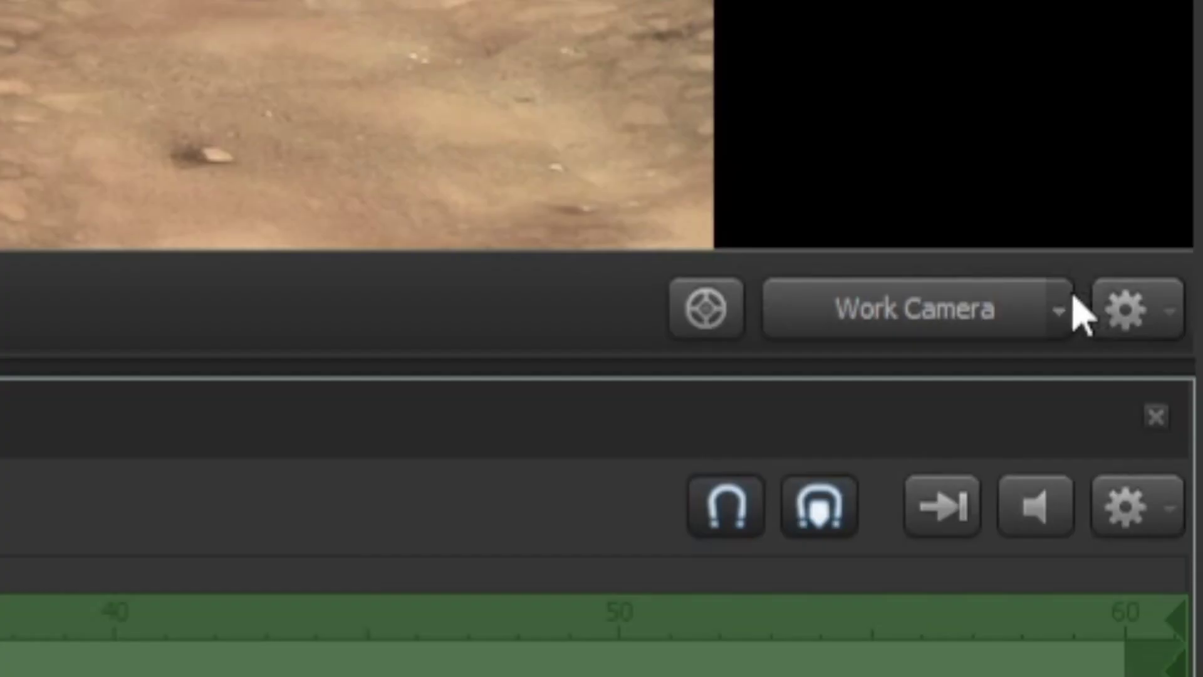
click(1065, 312)
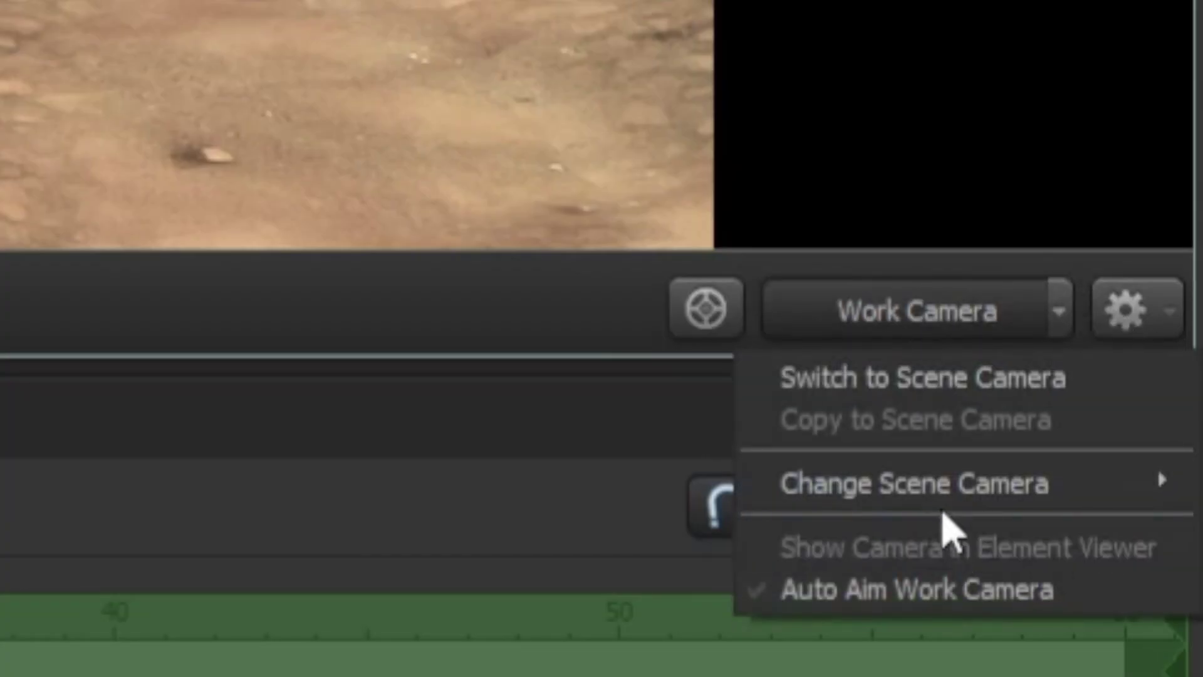
click(1056, 317)
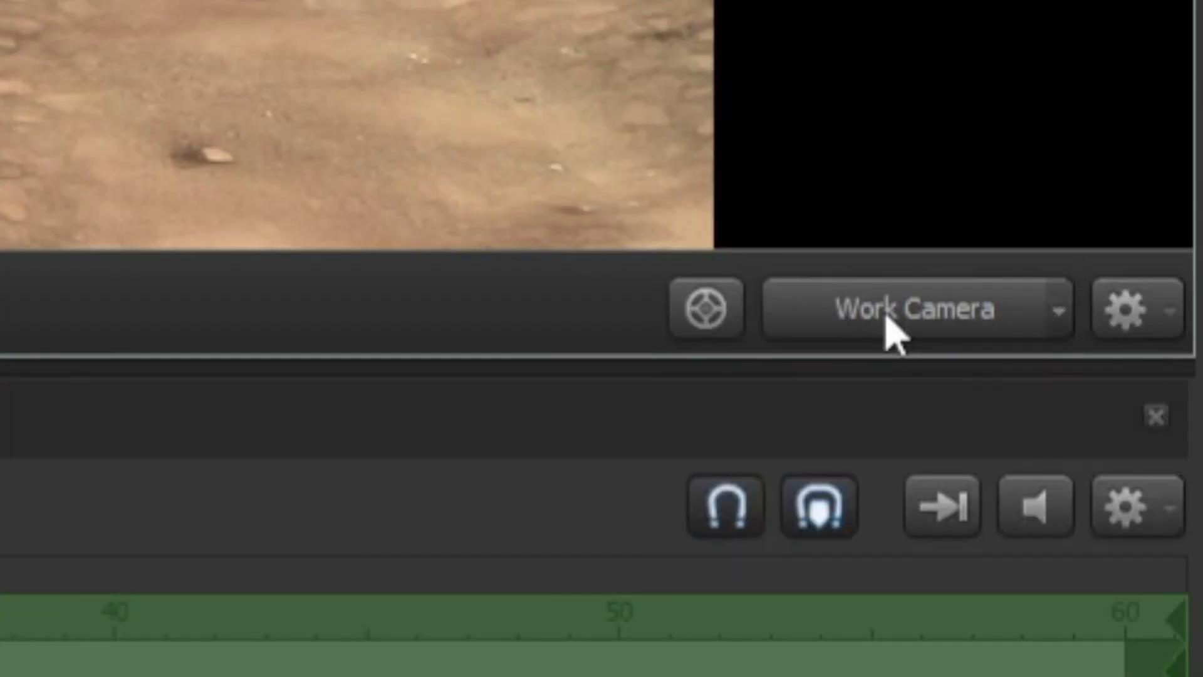
Step: Add a new scene camera and fly the work camera back until the new camera is in view
click(1059, 313)
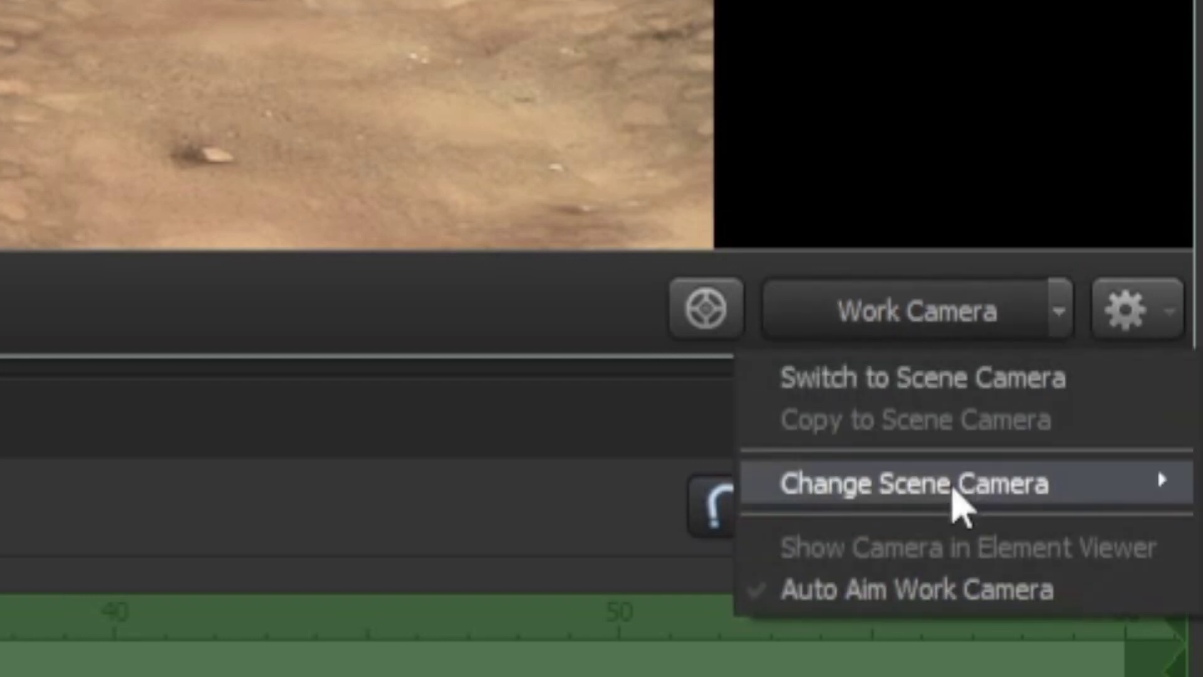
mouse_move(899, 483)
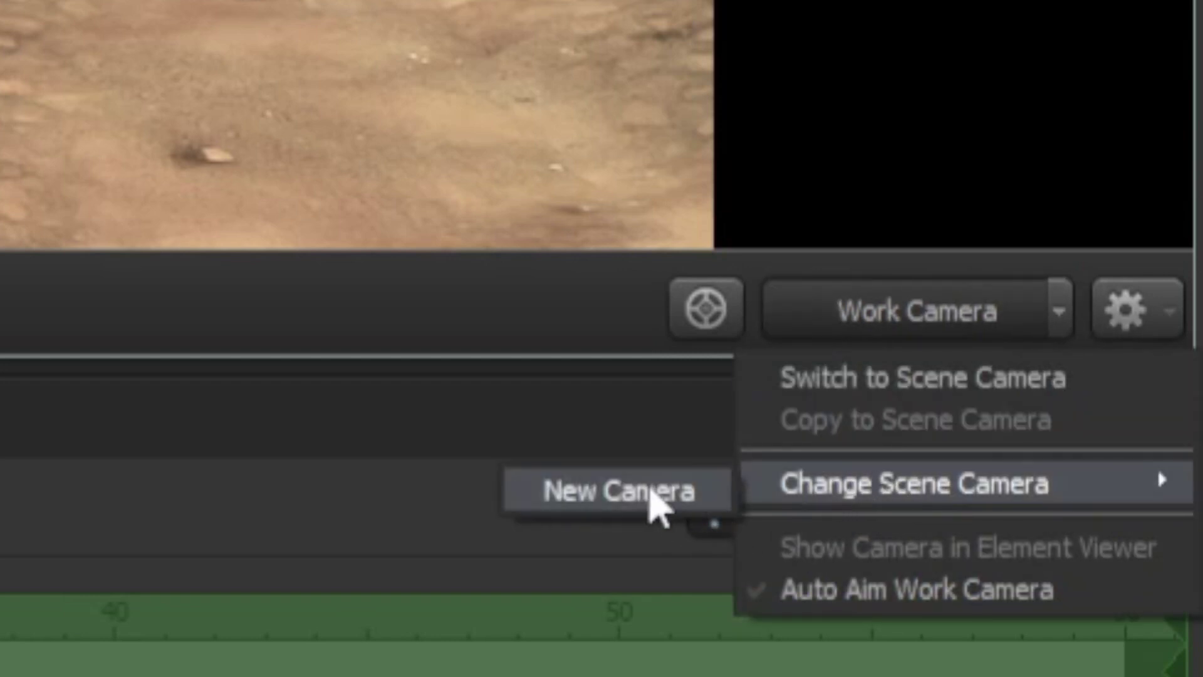
click(646, 489)
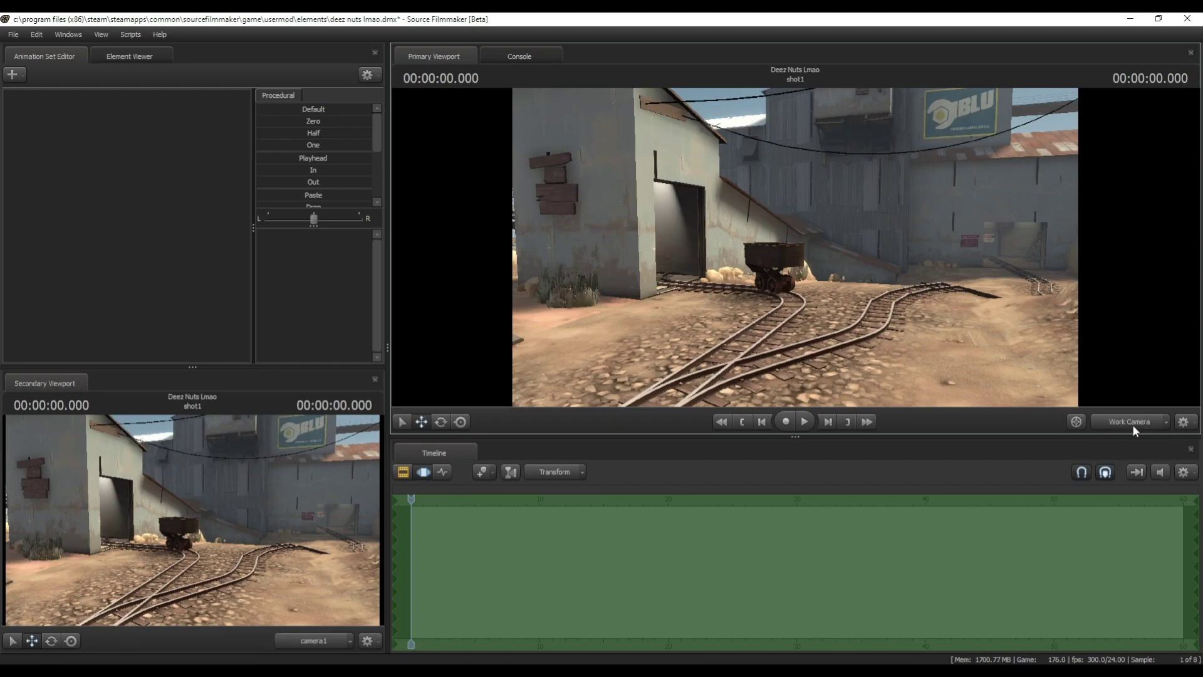
drag(826, 242, 826, 242)
key(s)
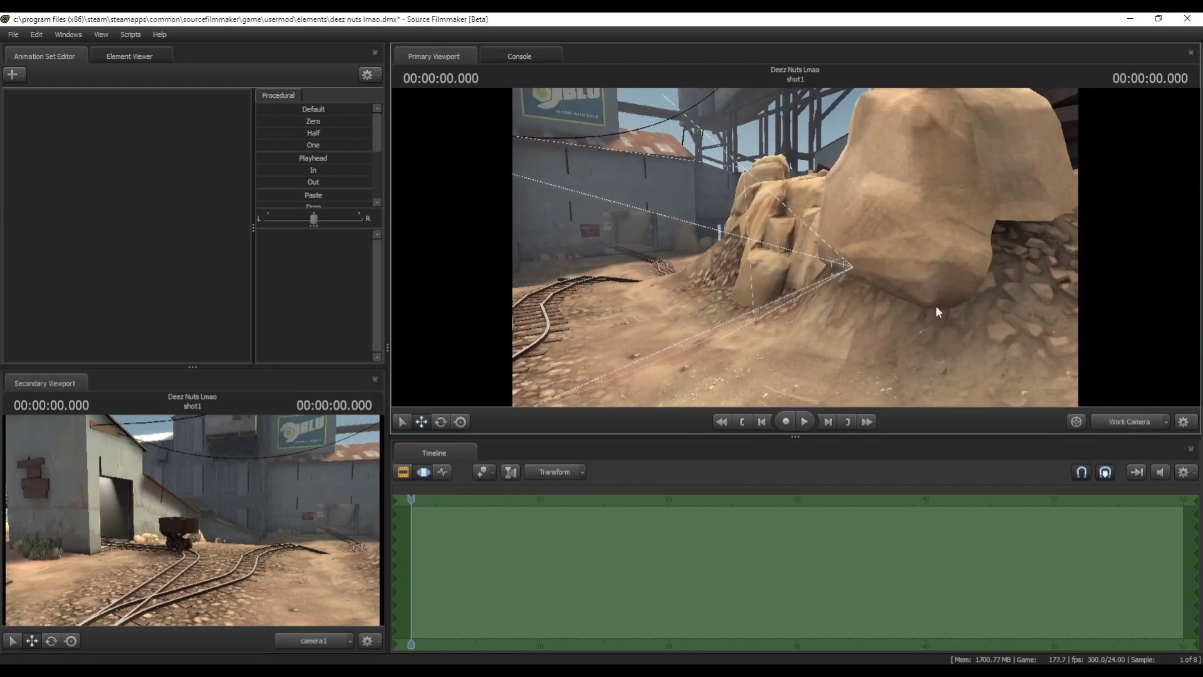
Step: Create an animation set for camera1, then select and deselect it to inspect its controls and its frame in the scene
click(1164, 423)
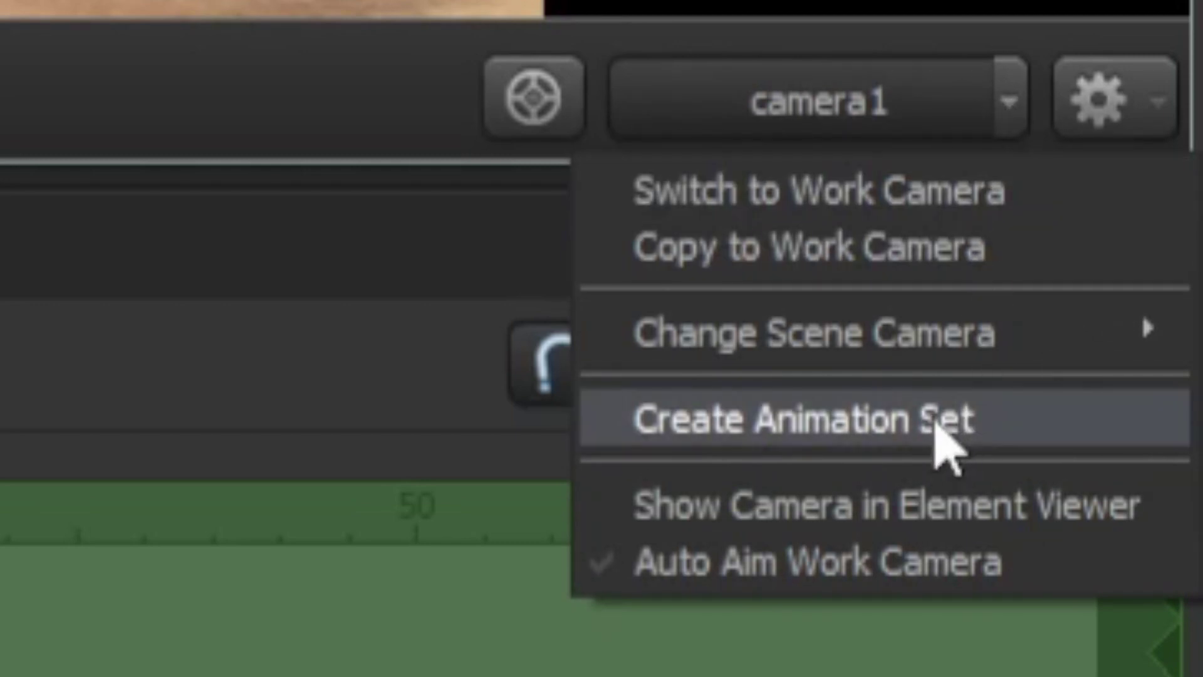
click(839, 426)
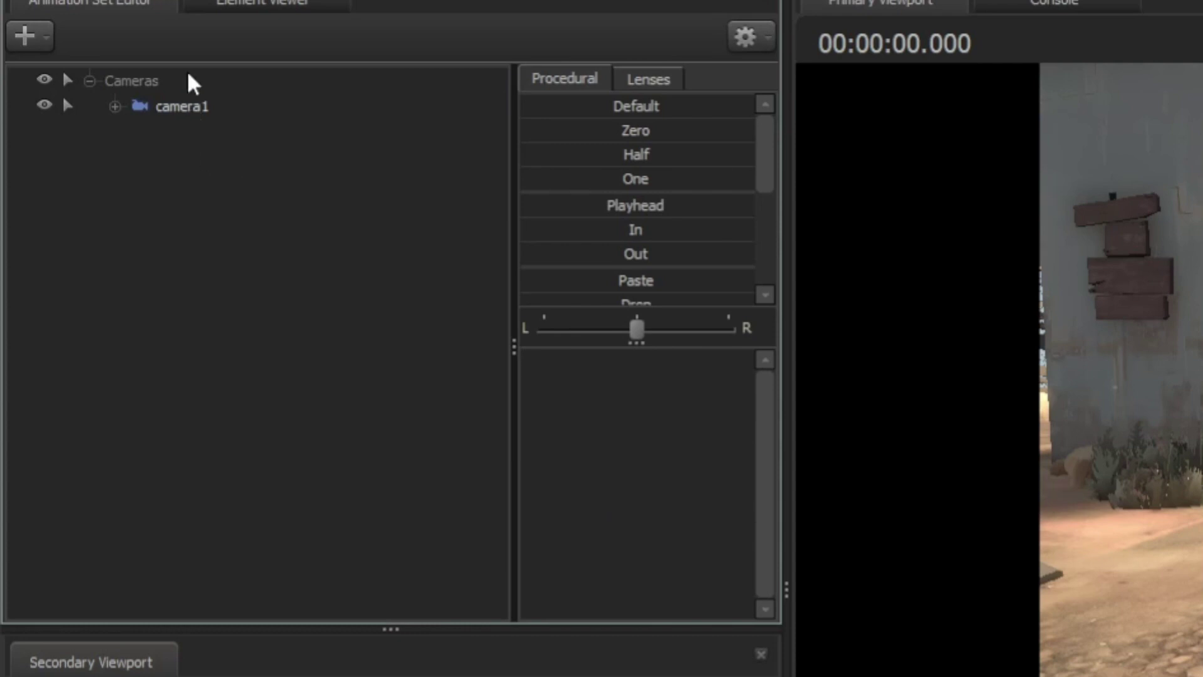
click(196, 111)
click(356, 385)
click(196, 114)
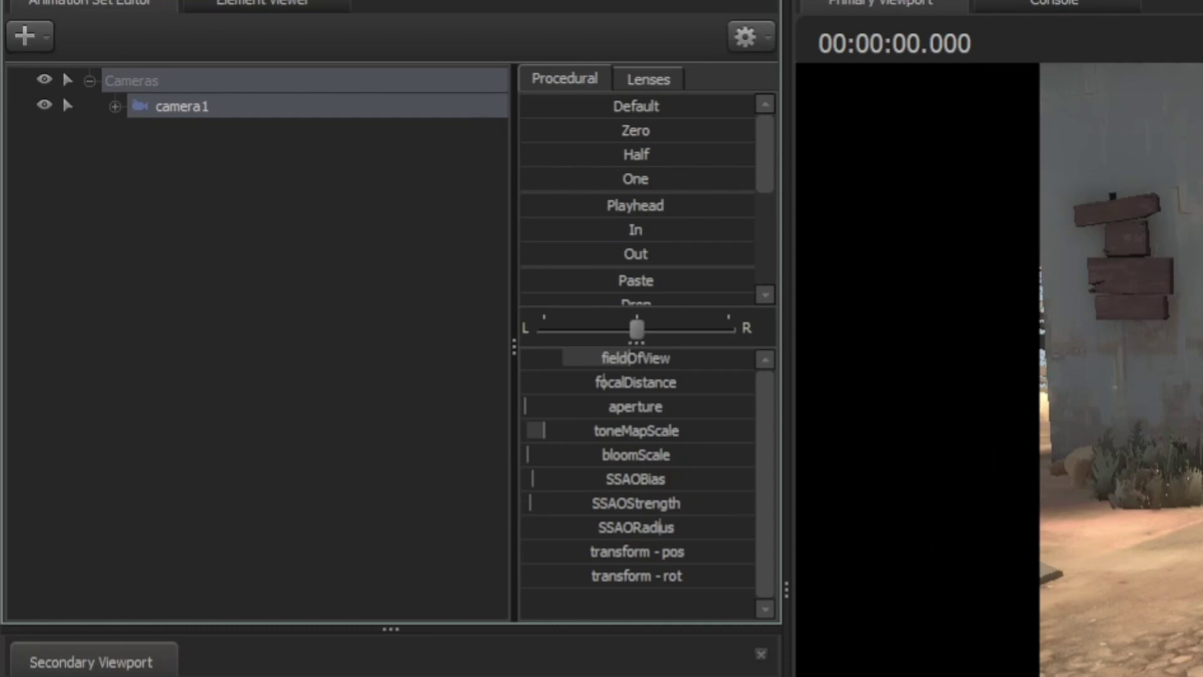
drag(1121, 370, 1065, 376)
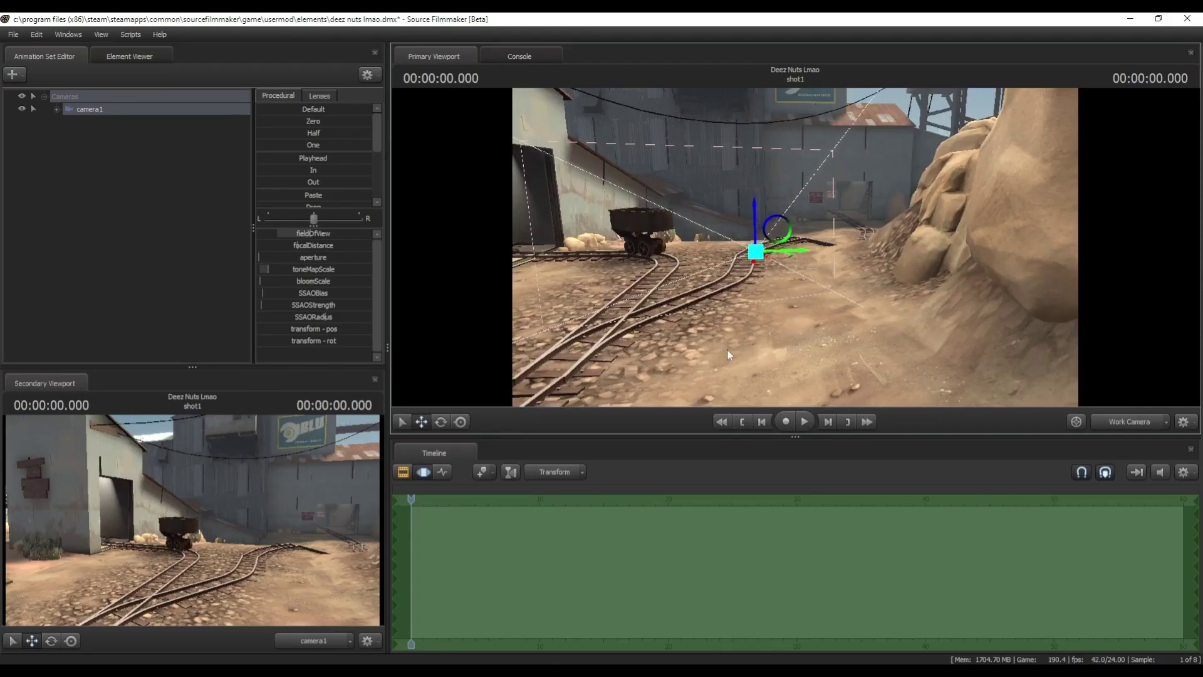
click(356, 301)
drag(794, 247, 808, 304)
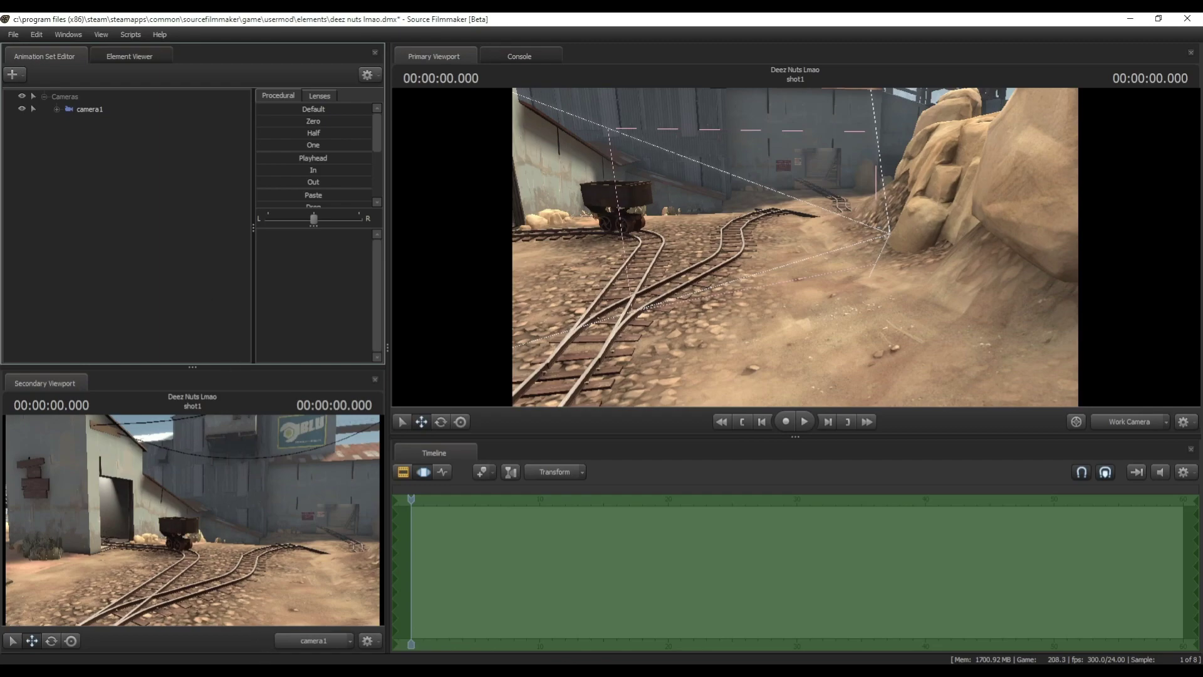
Step: Switch to the web browser and look through the "Engineer punch tf2" image results for a pose reference
click(258, 669)
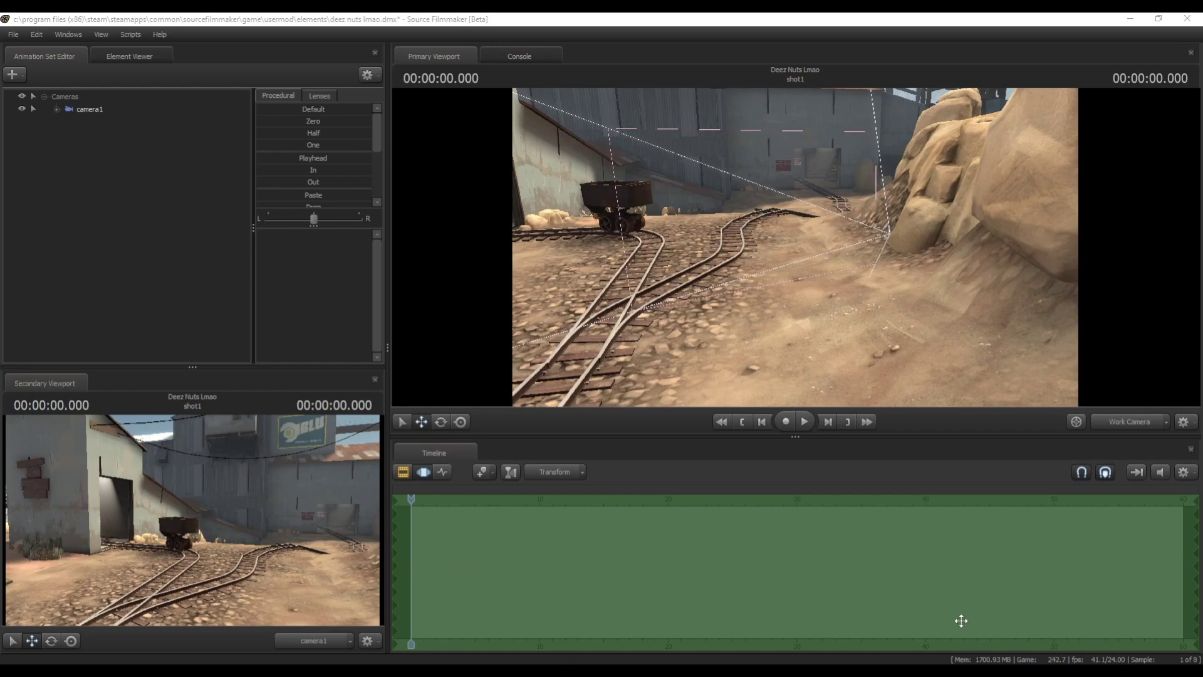
mouse_move(563, 672)
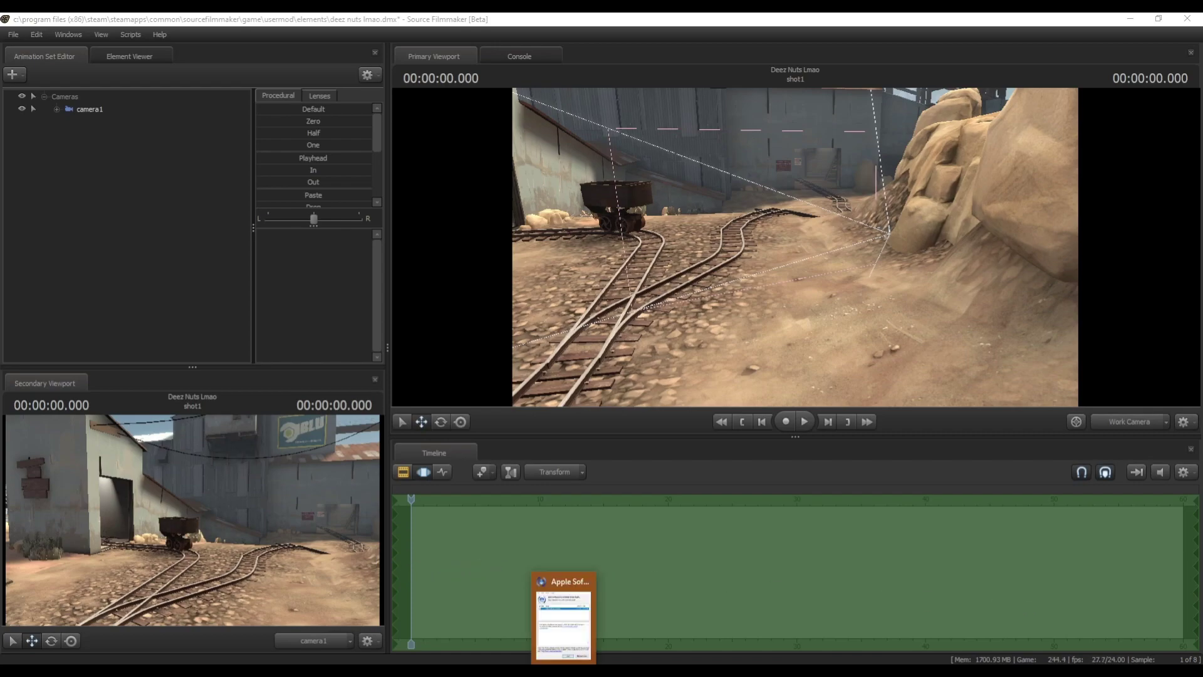
click(585, 582)
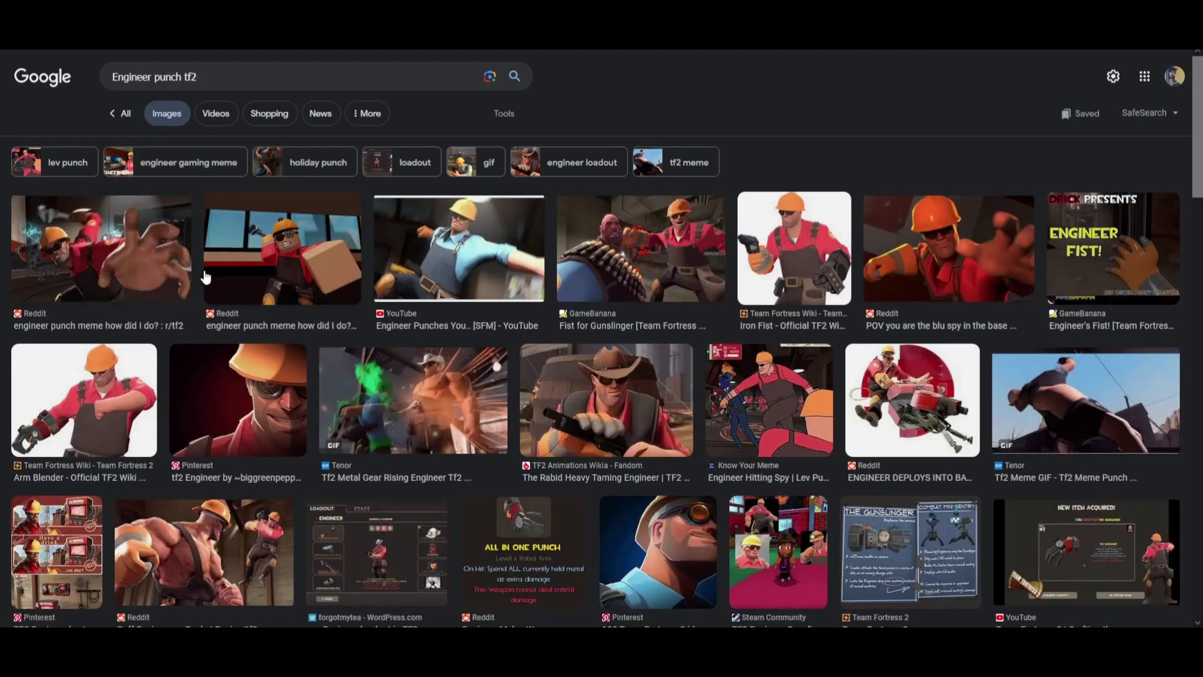
click(84, 208)
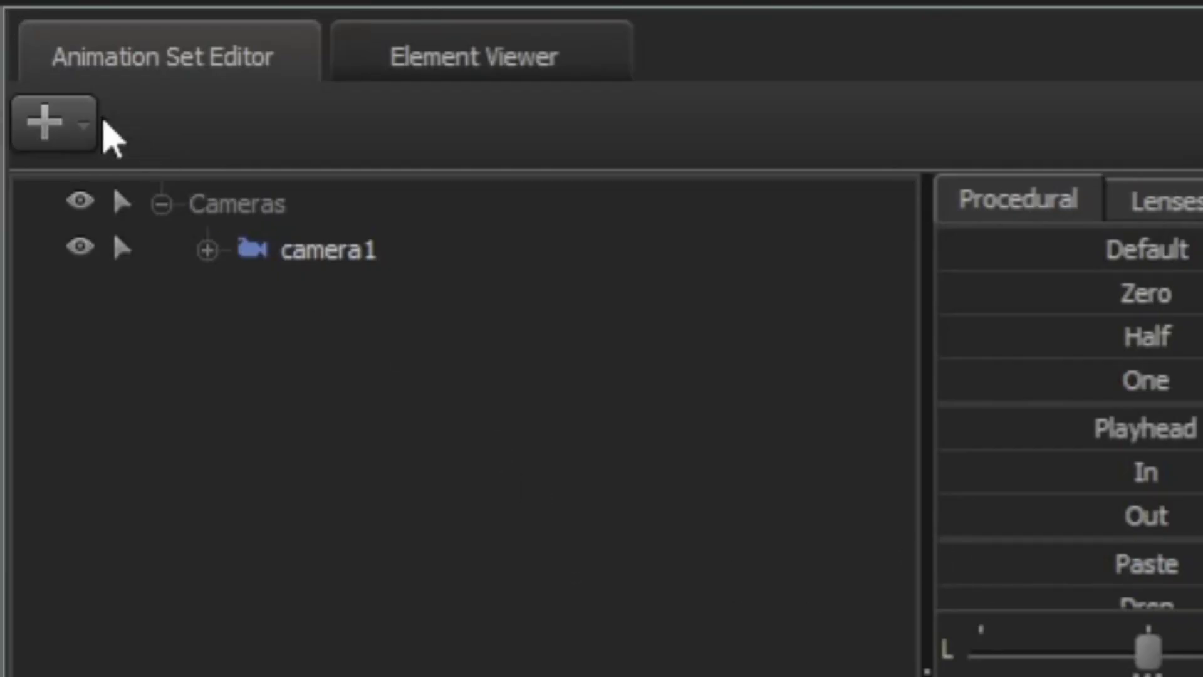
Step: Start creating an animation set for a new model and browse the list of MDL files
click(94, 116)
click(228, 263)
scroll(642, 393, down, 12)
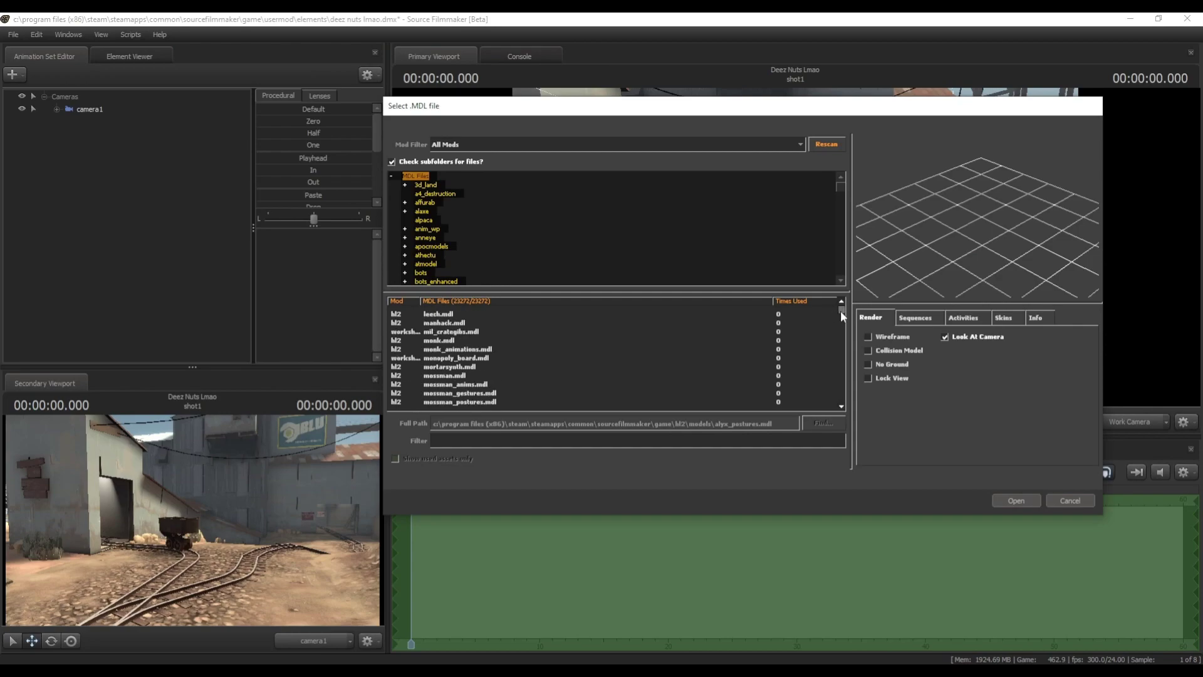
mouse_move(840, 310)
mouse_down()
mouse_move(842, 357)
mouse_move(843, 308)
mouse_up()
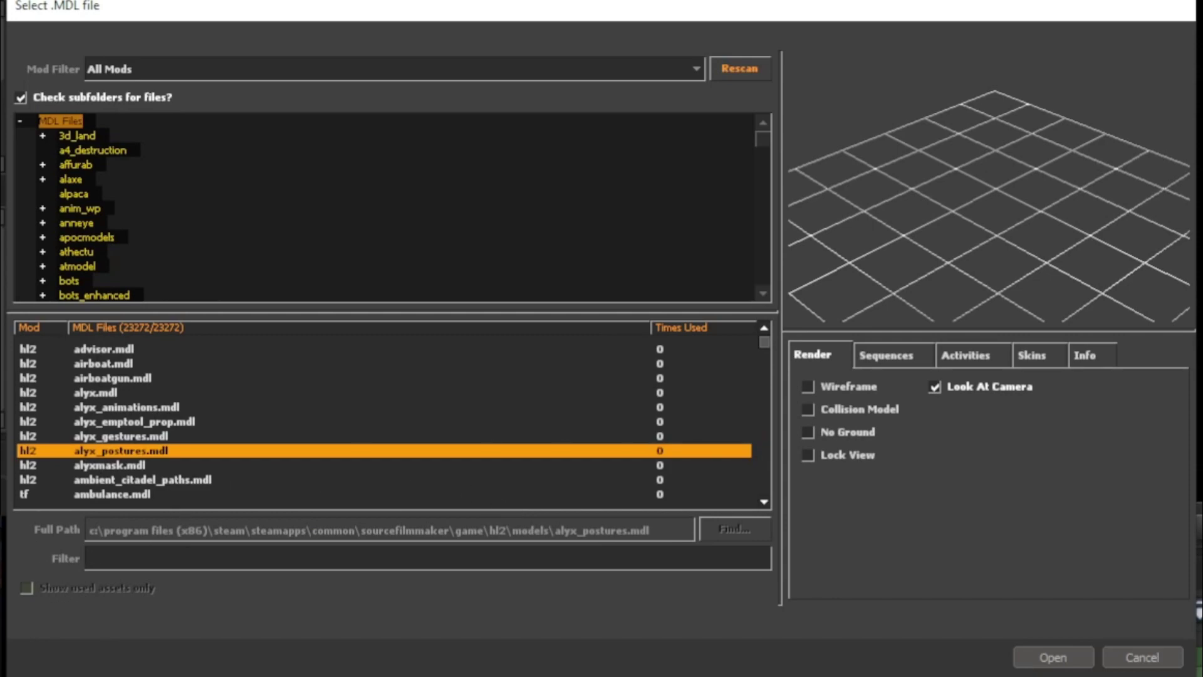
Step: Filter the model list by "player\hwm"
text(p)
key(BackSpace)
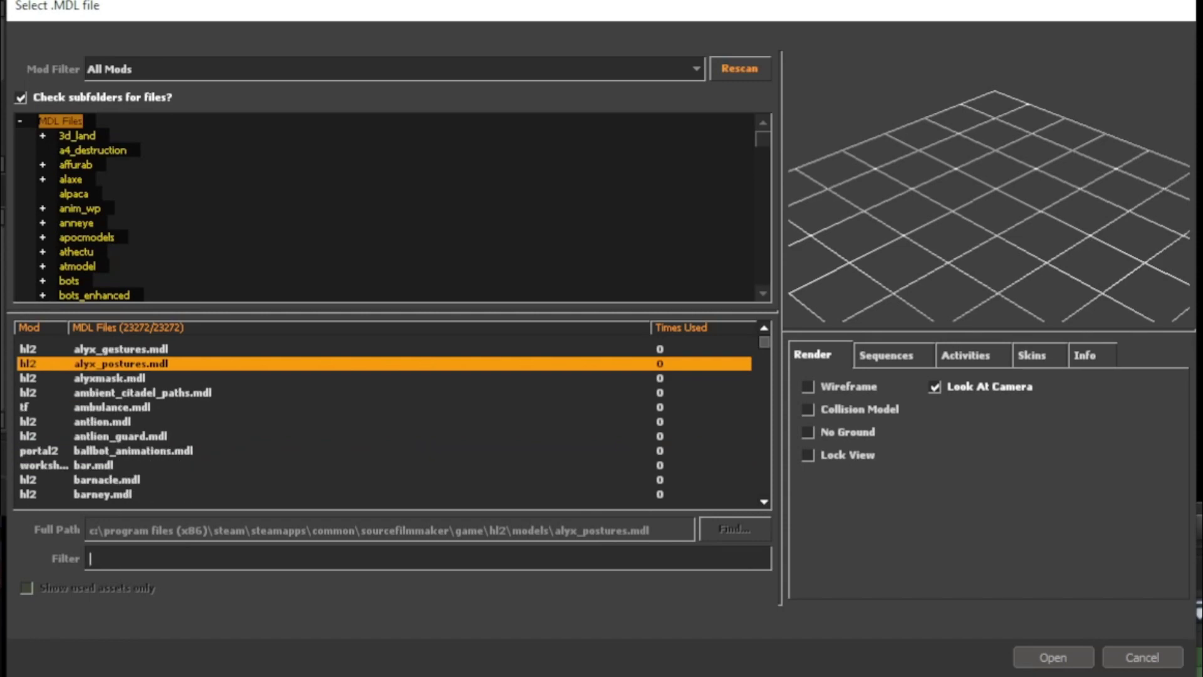
text(player)
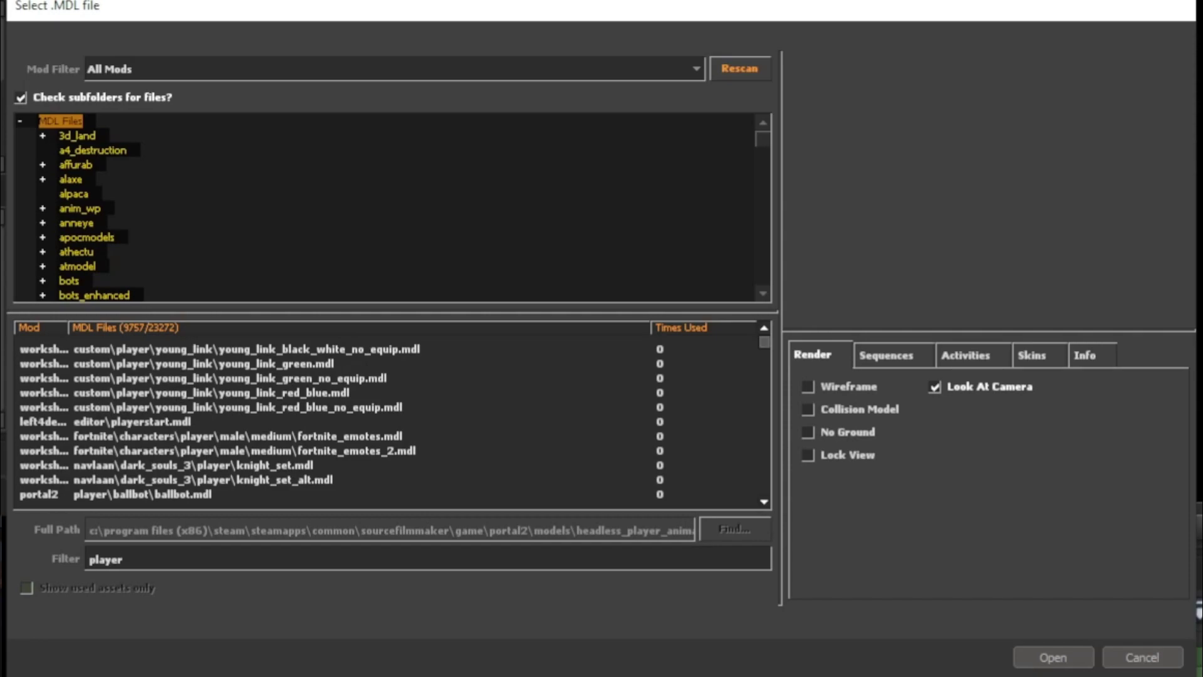
text(\)
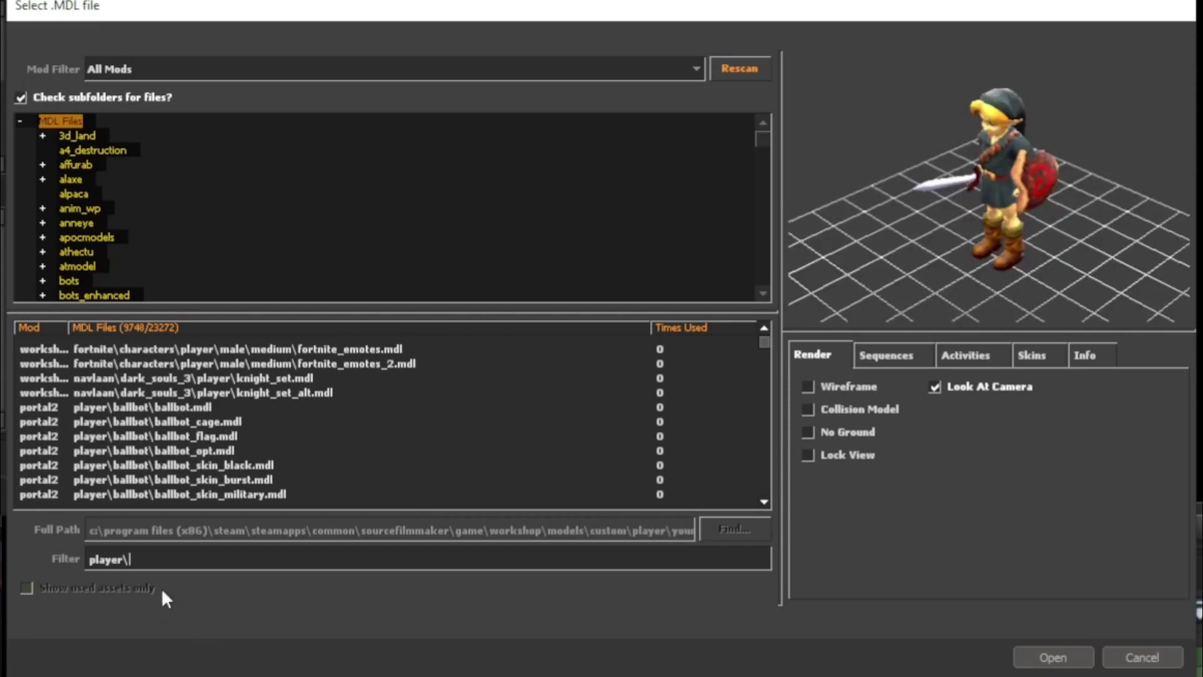
text(hwm)
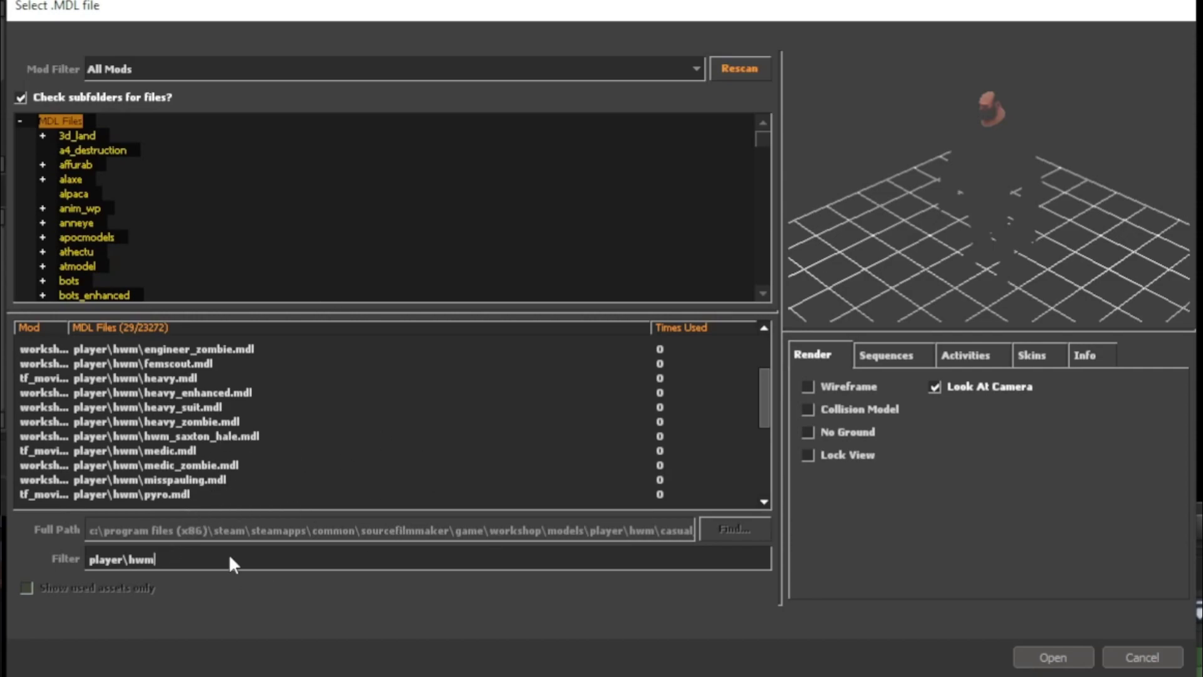
Step: Search the player\hwm models for "scout" and for "heavy"
text(\en)
key(BackSpace)
key(BackSpace)
text(scout)
key(BackSpace)
key(BackSpace)
key(BackSpace)
key(BackSpace)
key(BackSpace)
text(heavy)
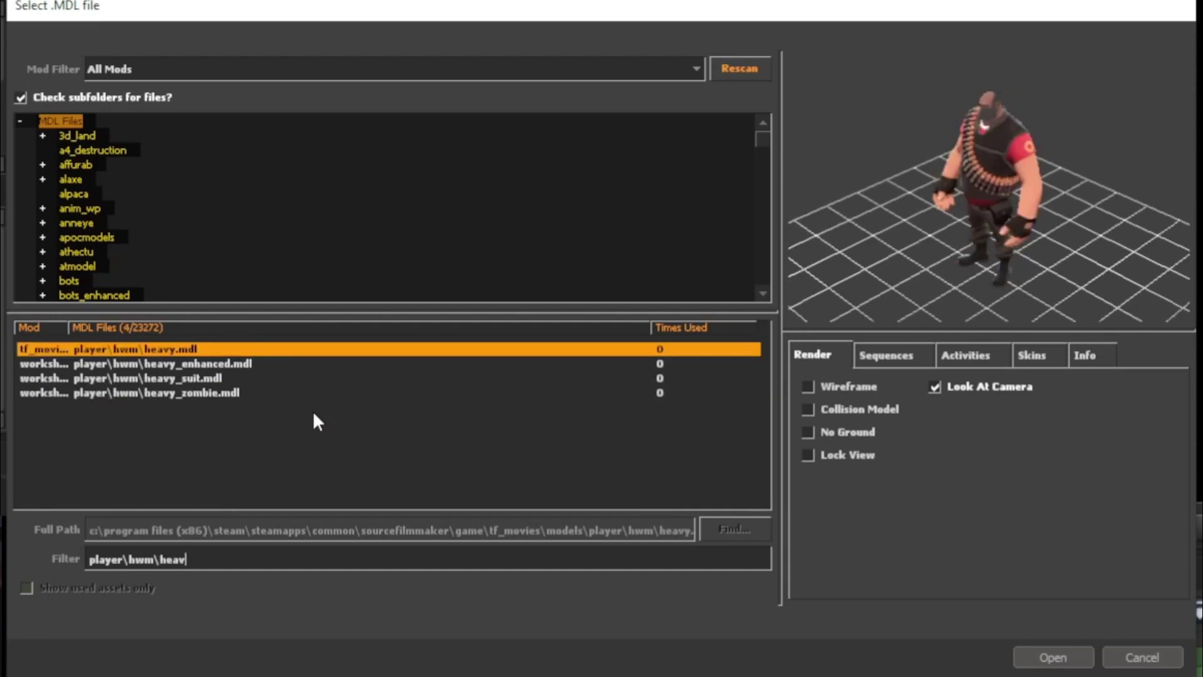
Step: Filter the models by "player\hwm\engi", inspect the preview and load player\hwm\engineer.mdl into the scene
key(BackSpace)
key(BackSpace)
key(BackSpace)
key(BackSpace)
key(BackSpace)
text(engi)
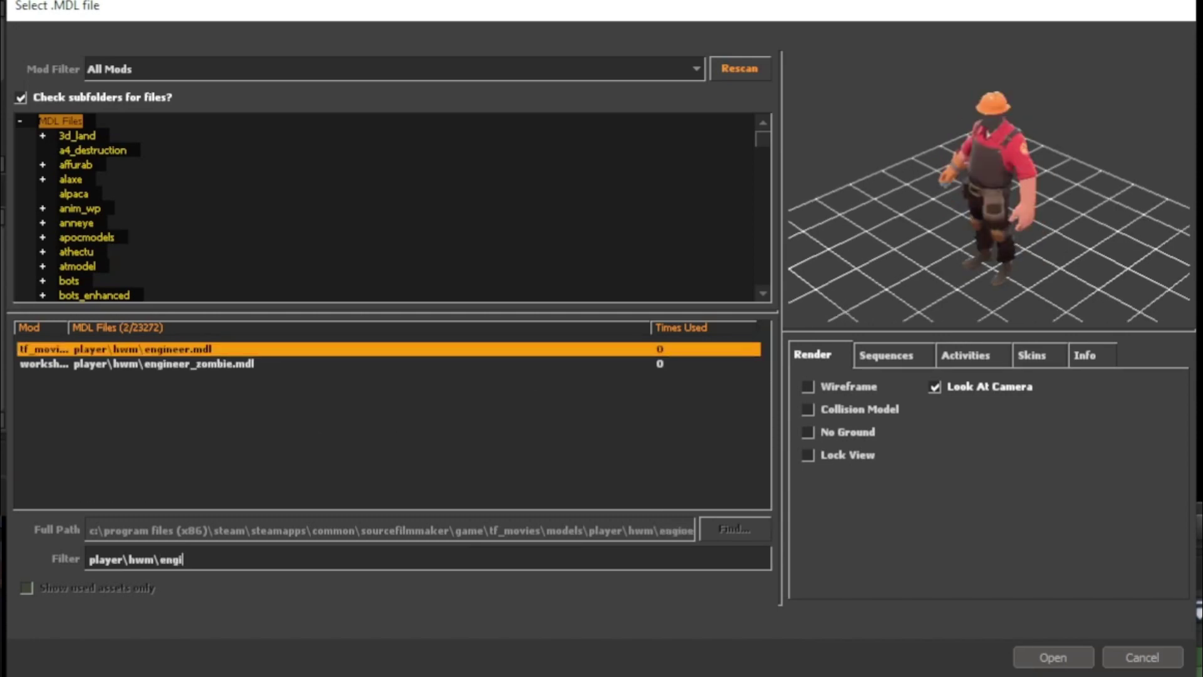
drag(1046, 163, 1017, 139)
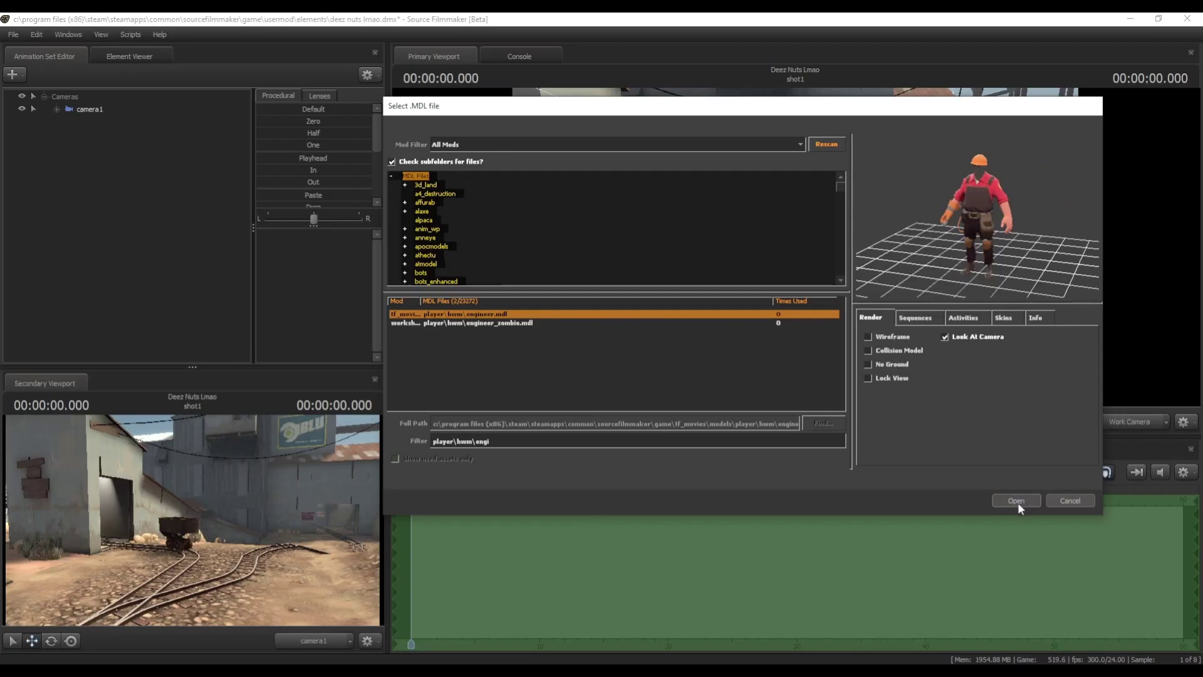
click(1055, 657)
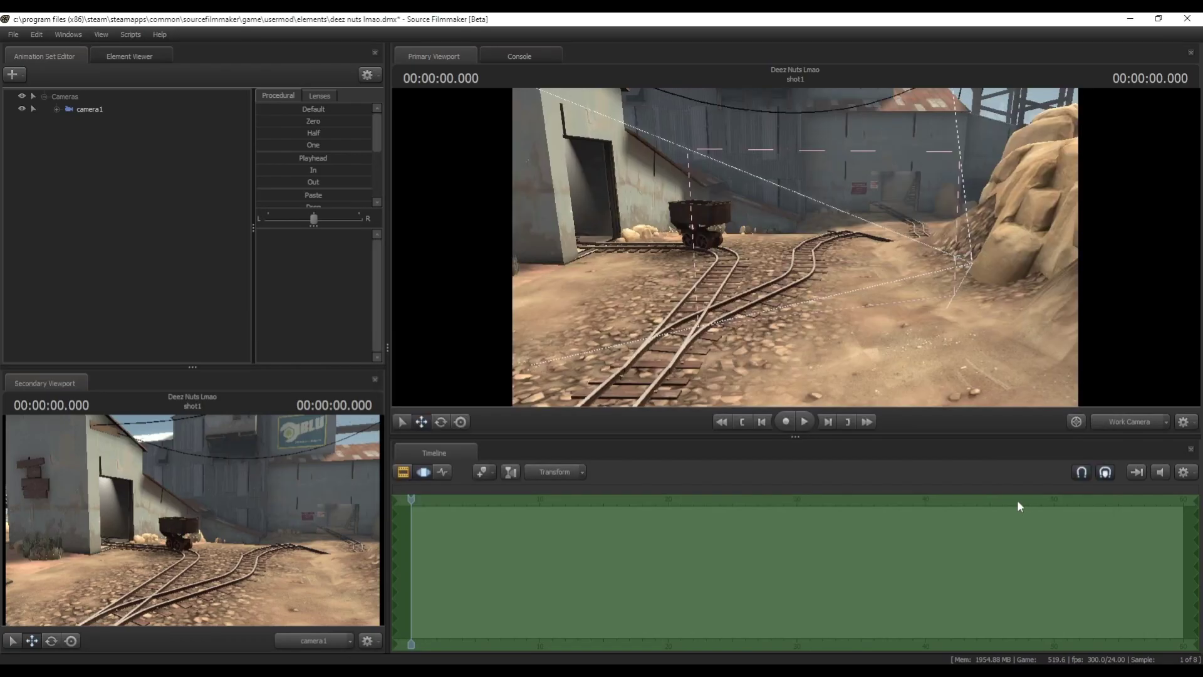
Step: Select engineer1 and try out moving and rotating the whole model around the rail tracks with the viewport manipulators
drag(703, 272, 724, 283)
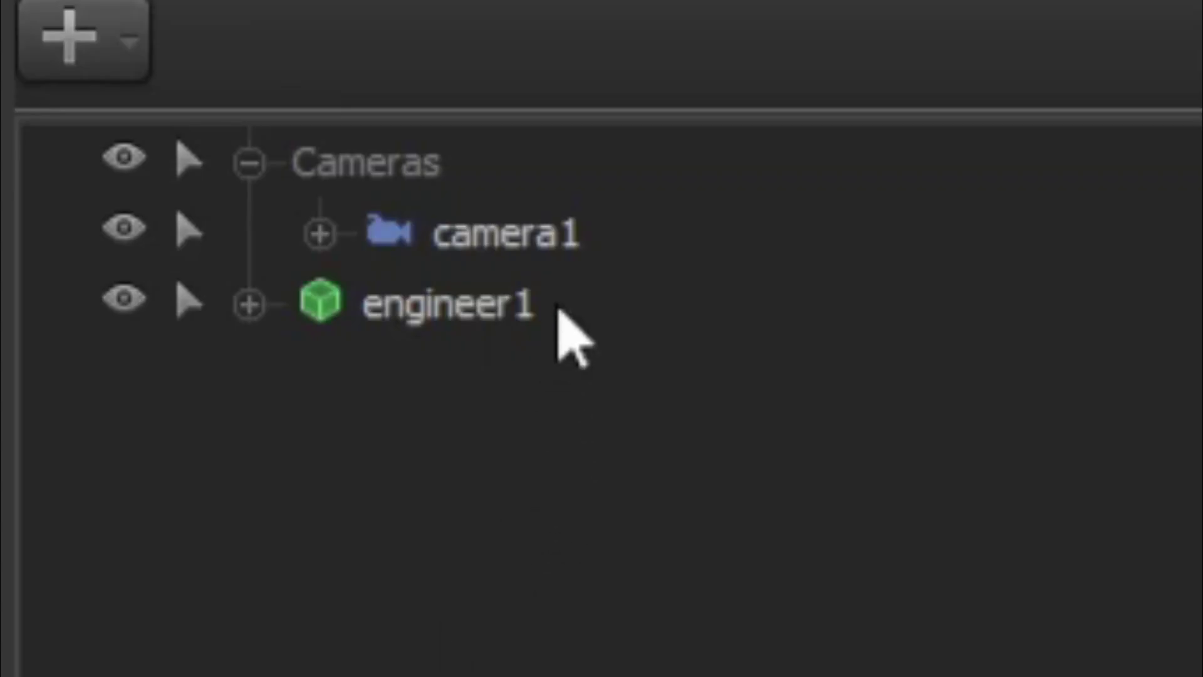
click(99, 122)
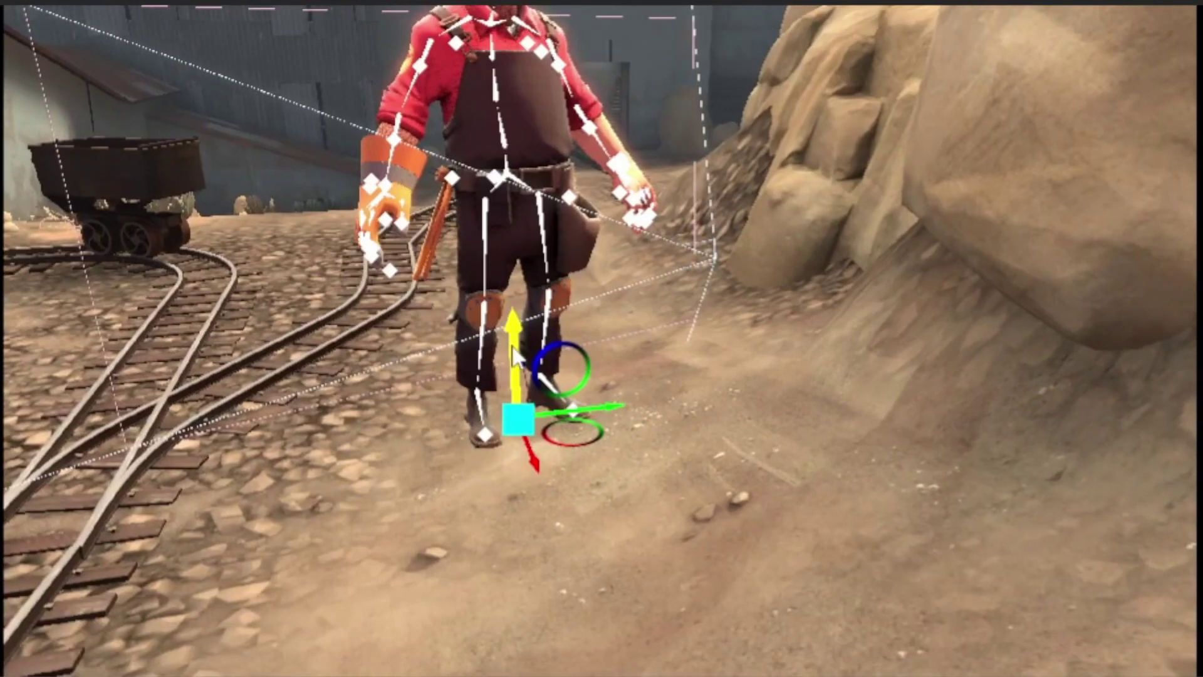
drag(515, 351, 491, 501)
drag(560, 525, 499, 420)
drag(825, 297, 801, 255)
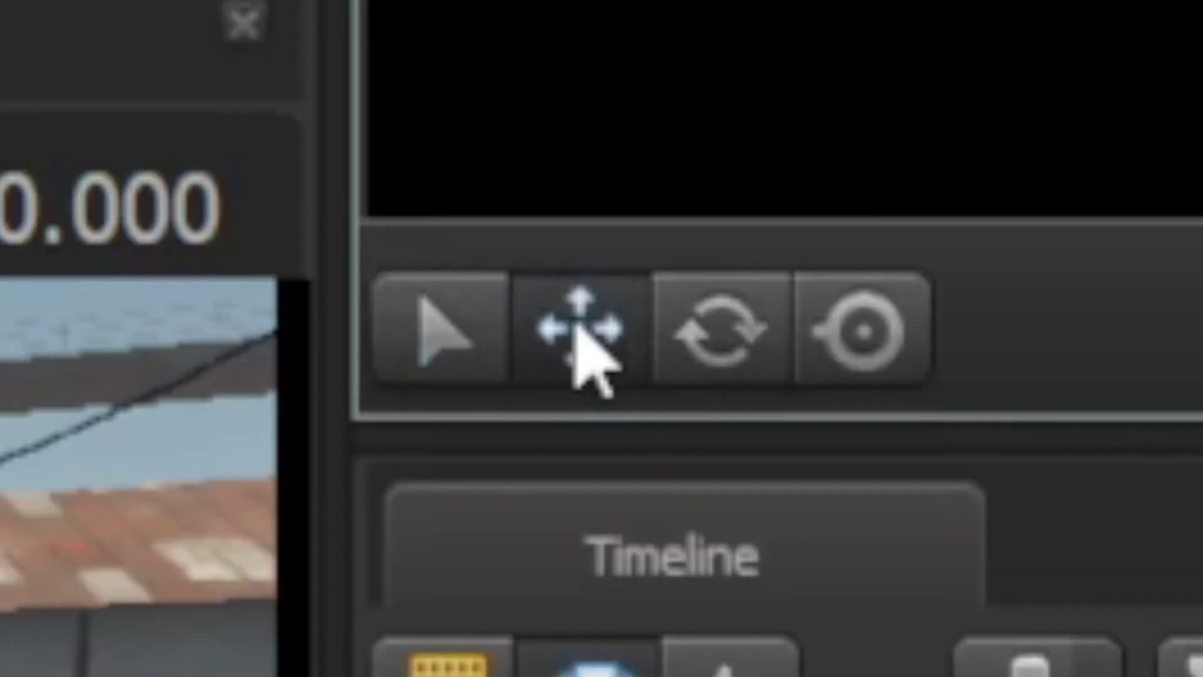
drag(401, 482, 526, 442)
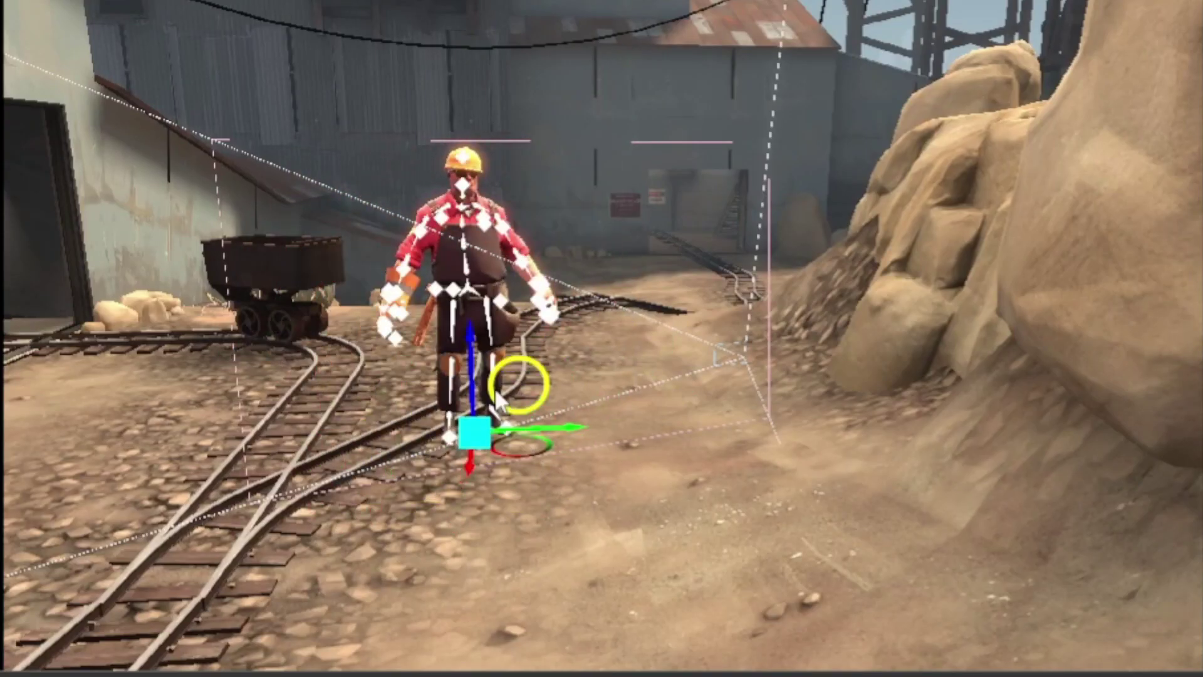
mouse_move(471, 376)
mouse_down()
mouse_move(473, 437)
mouse_move(473, 366)
mouse_move(473, 375)
mouse_up()
drag(468, 465, 498, 427)
mouse_move(583, 379)
mouse_down()
mouse_move(532, 379)
mouse_move(563, 379)
mouse_up()
drag(499, 343, 600, 326)
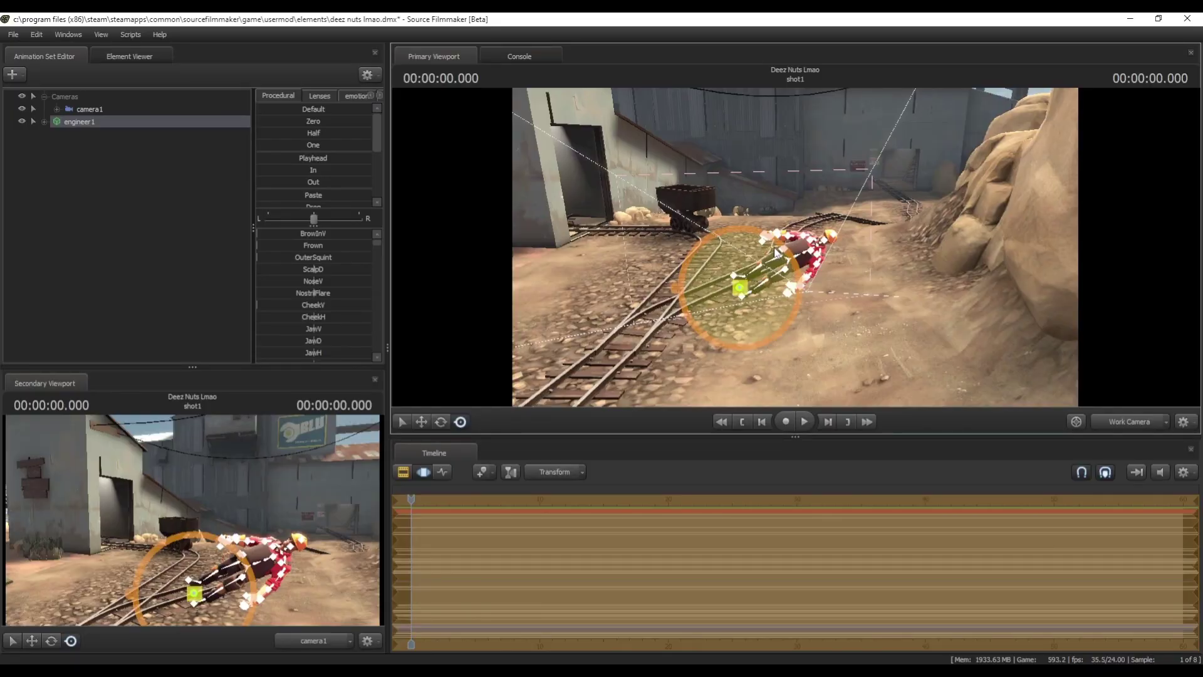
Step: Undo the trial moves and rotations of engineer1
key(ctrl+z)
key(ctrl+z)
key(ctrl+z)
key(ctrl+z)
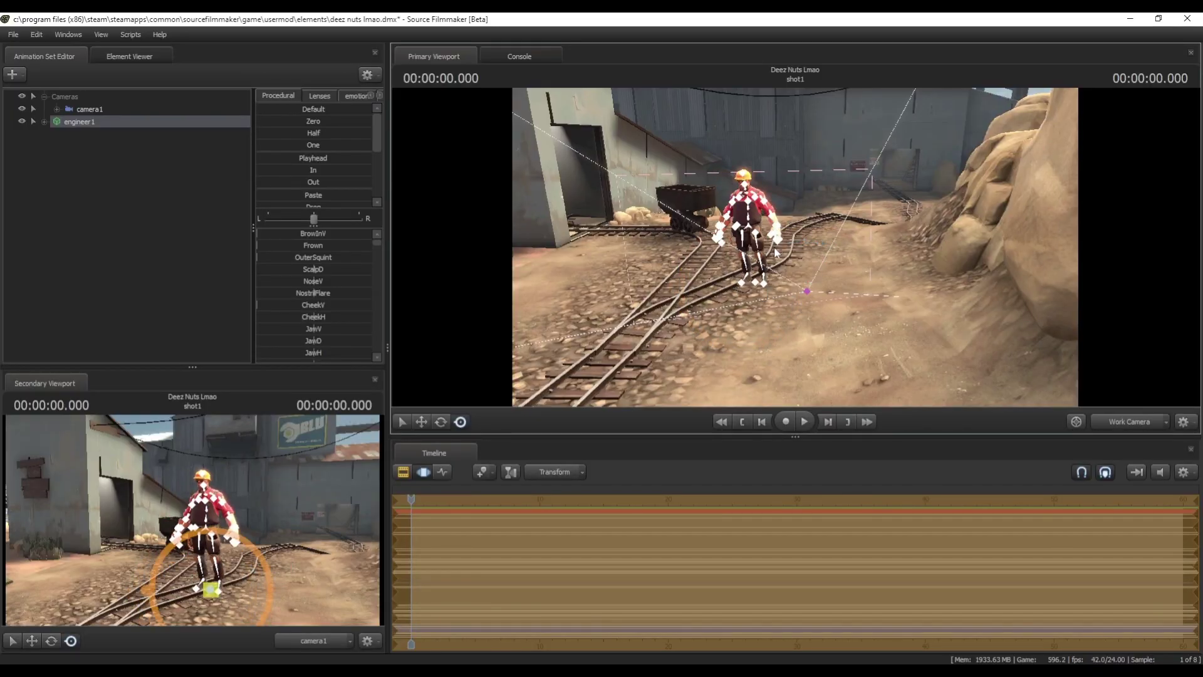
key(ctrl+z)
key(ctrl+z)
key(ctrl+z)
key(ctrl+z)
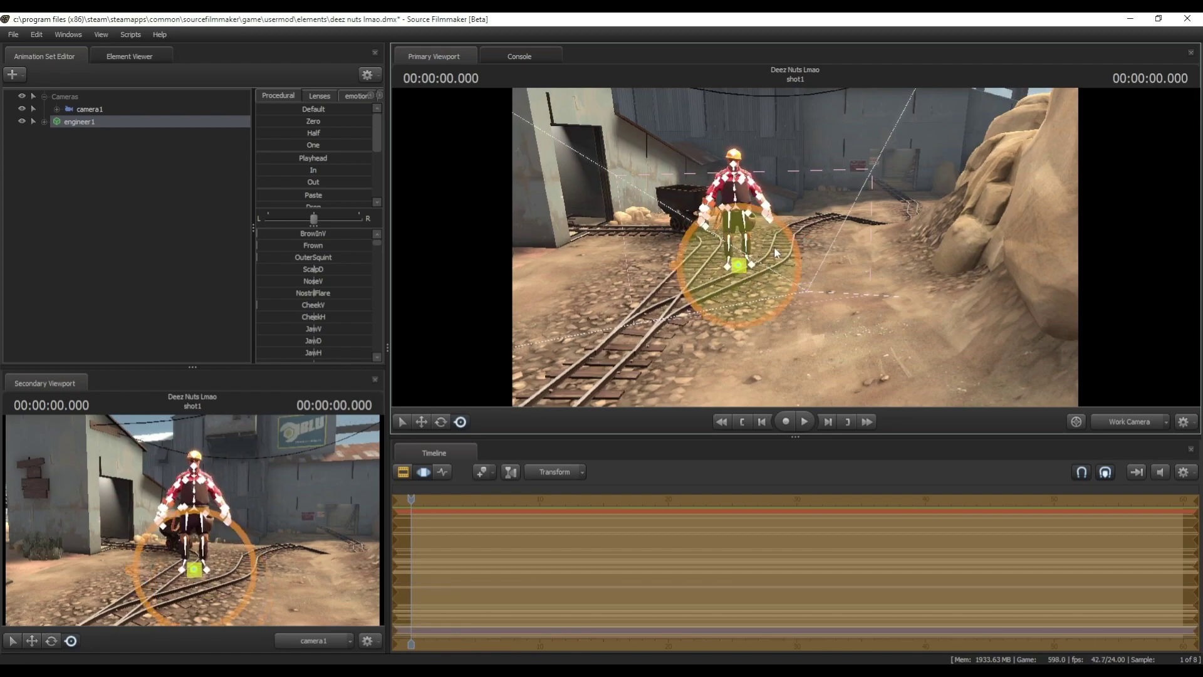
key(ctrl+z)
key(ctrl+z)
key(ctrl+z)
key(ctrl+z)
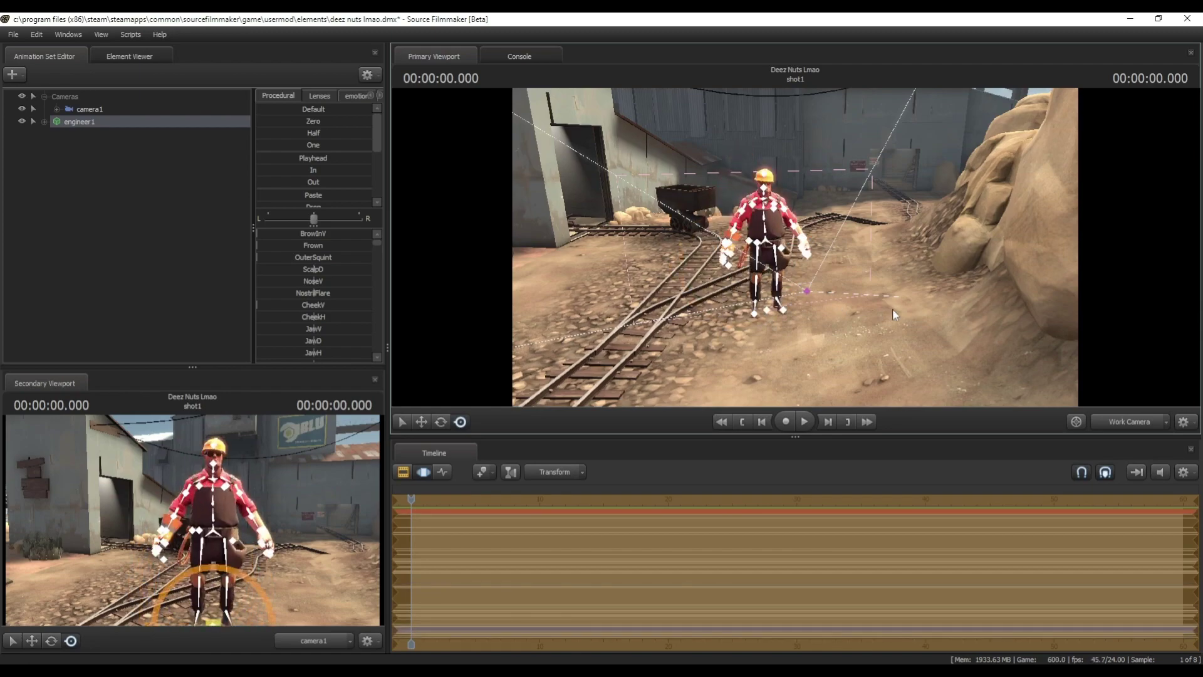
Step: Try rotating the Engineer's bip_hip_R and bip_knee_R bones individually to pose the right leg
click(80, 122)
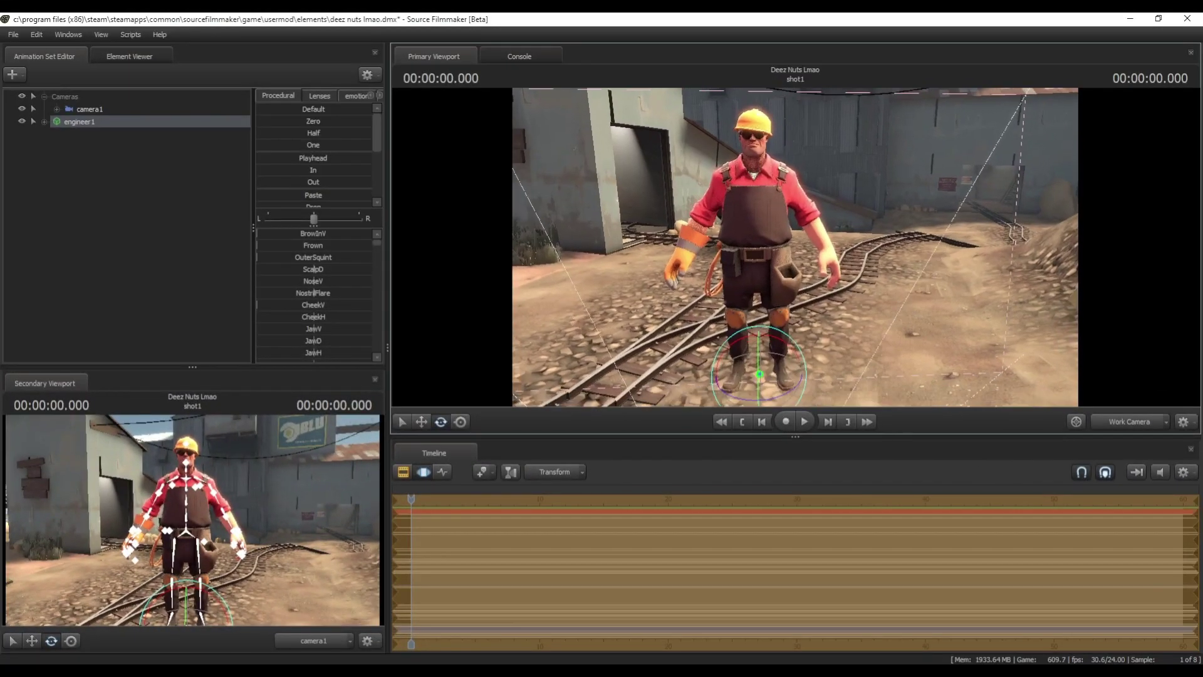
drag(795, 247, 795, 259)
key(s)
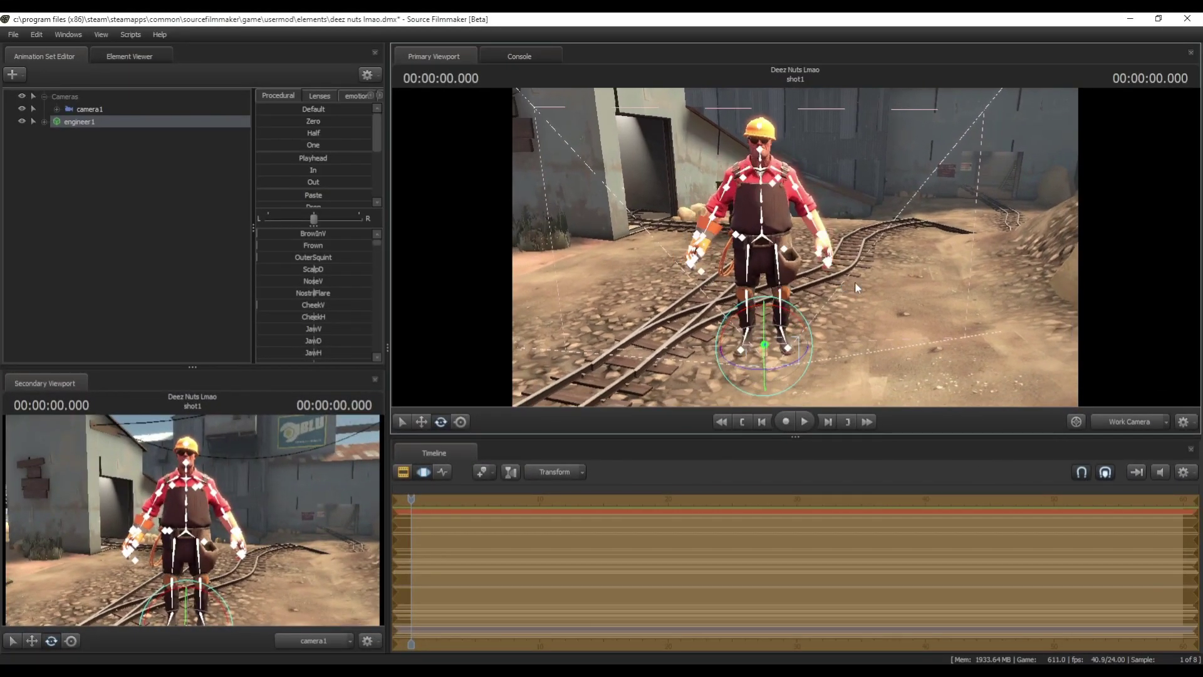
click(739, 266)
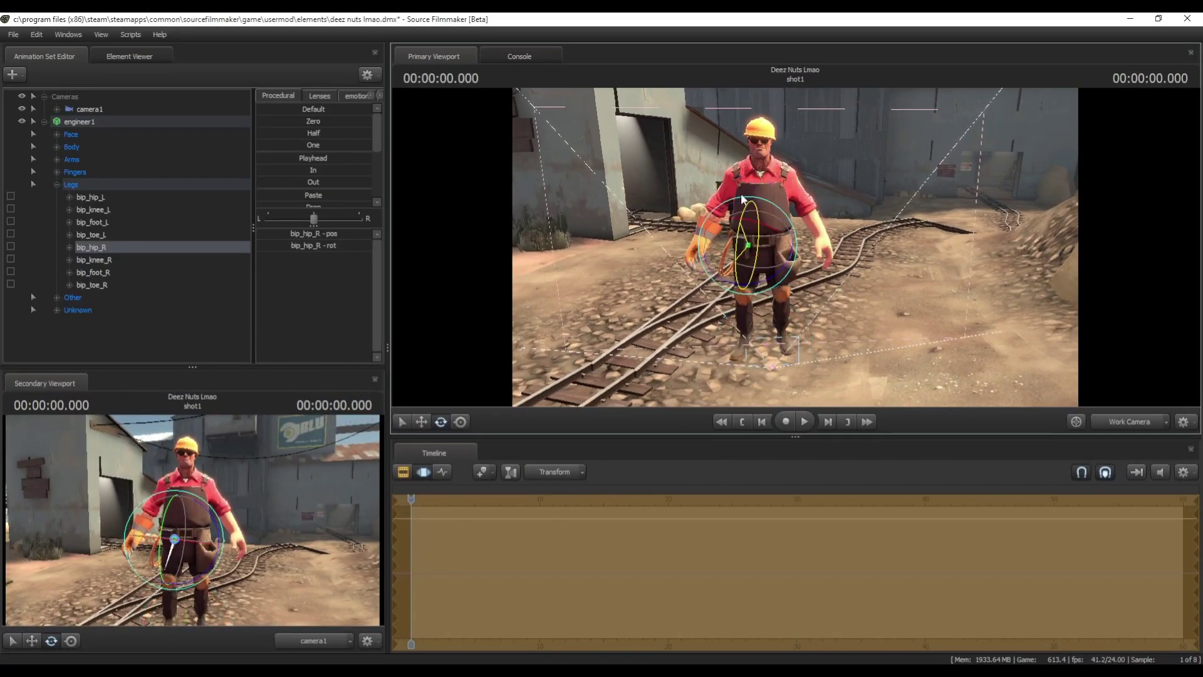
click(731, 295)
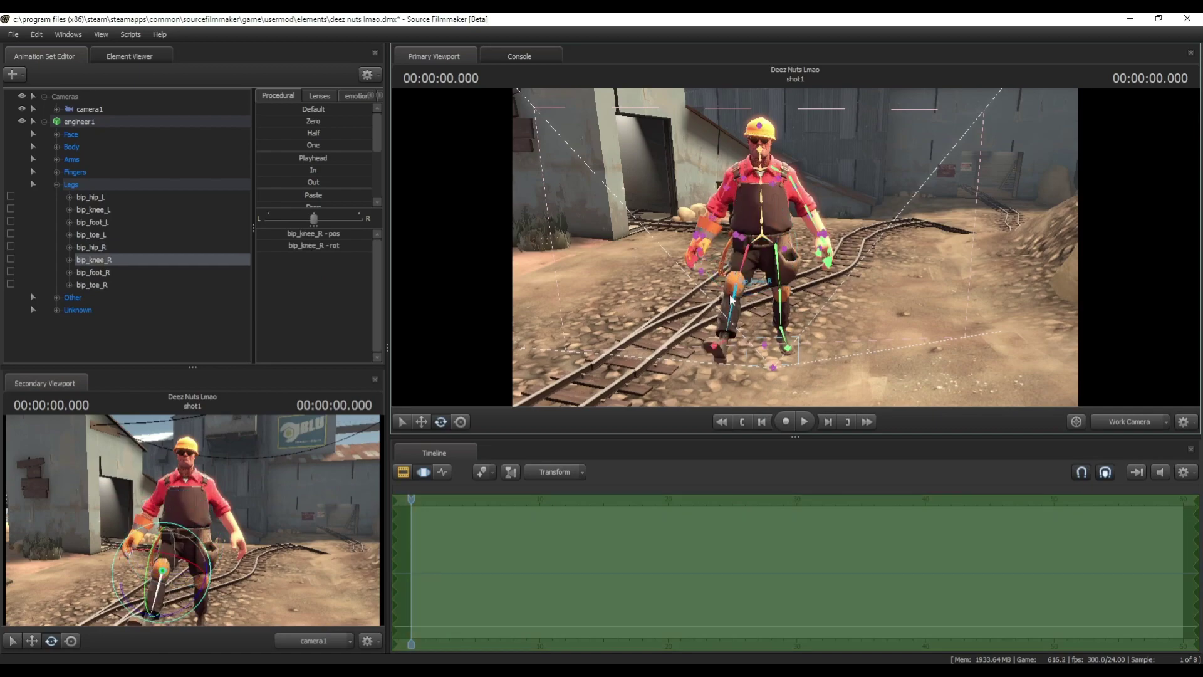
click(713, 219)
click(44, 122)
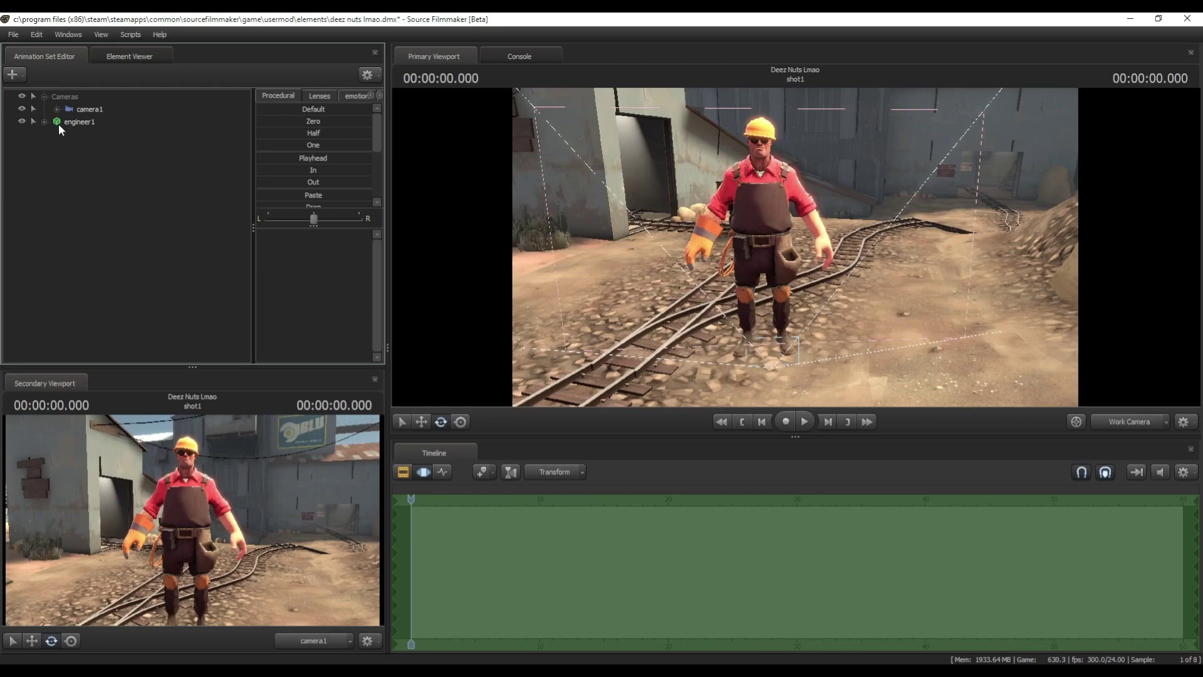
Step: Apply the rig_biped_simple rig to engineer1
right_click(79, 124)
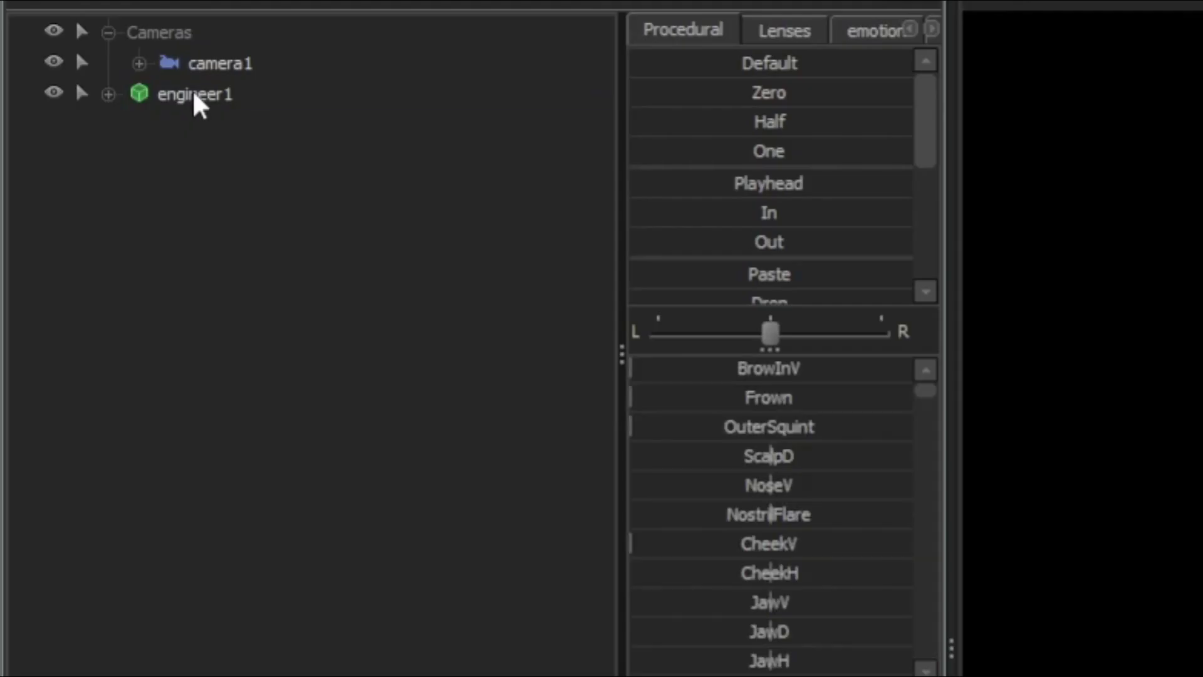
right_click(79, 125)
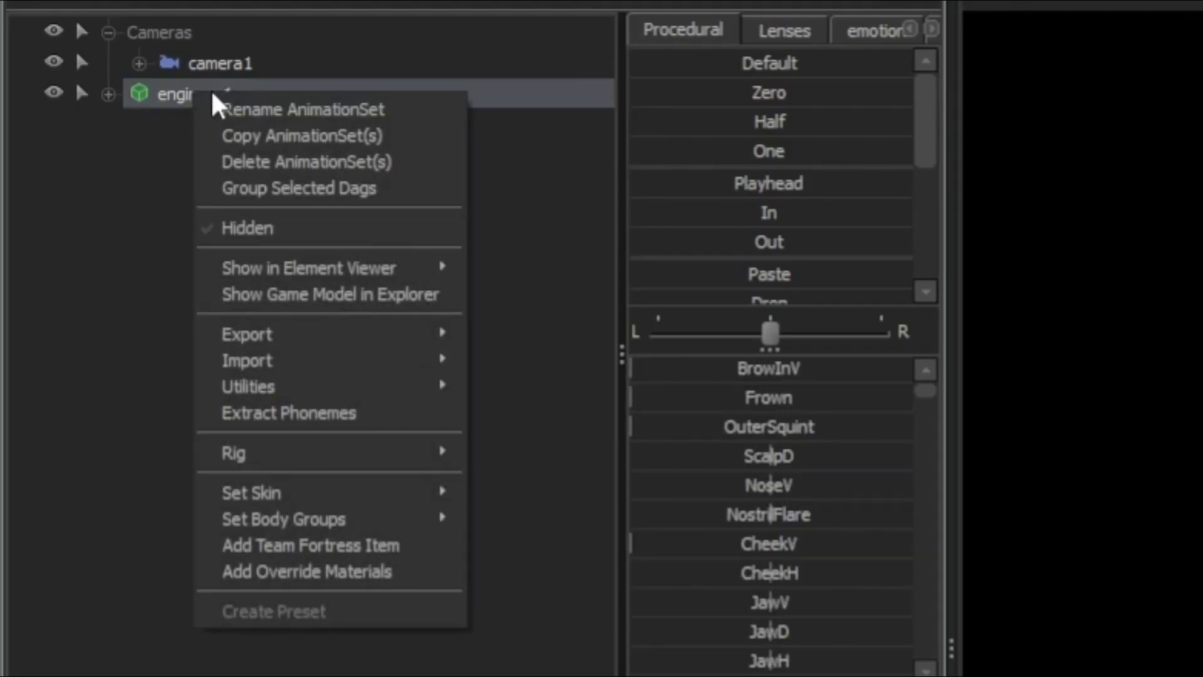
mouse_move(165, 271)
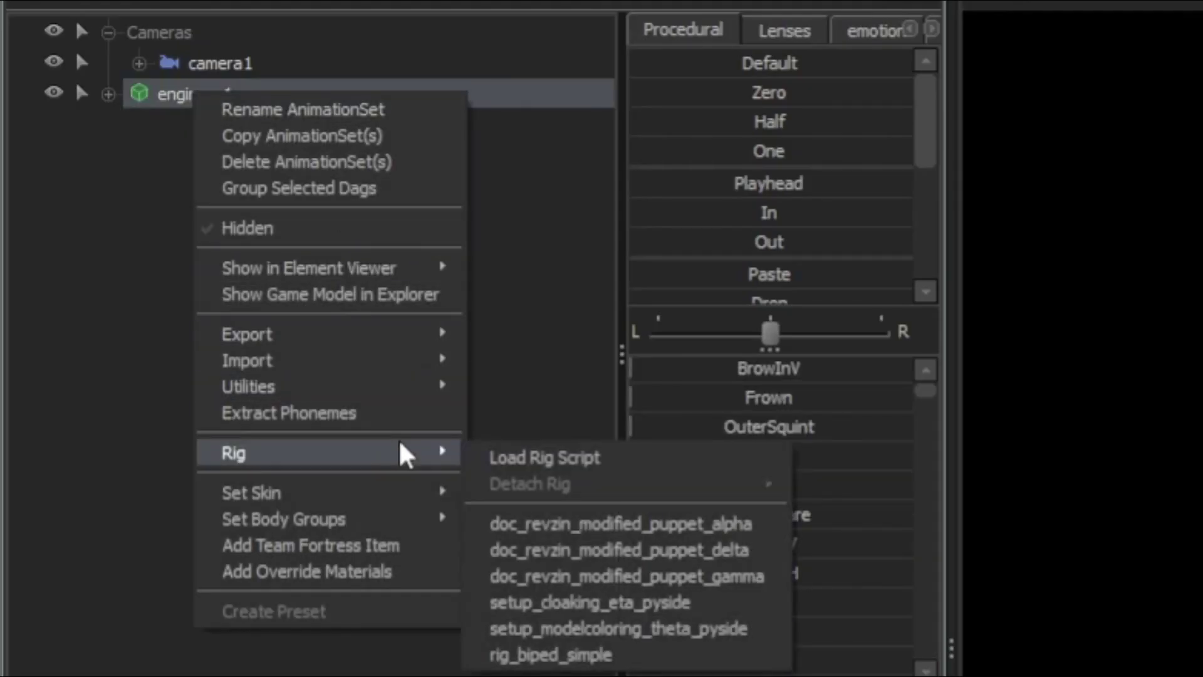
click(651, 656)
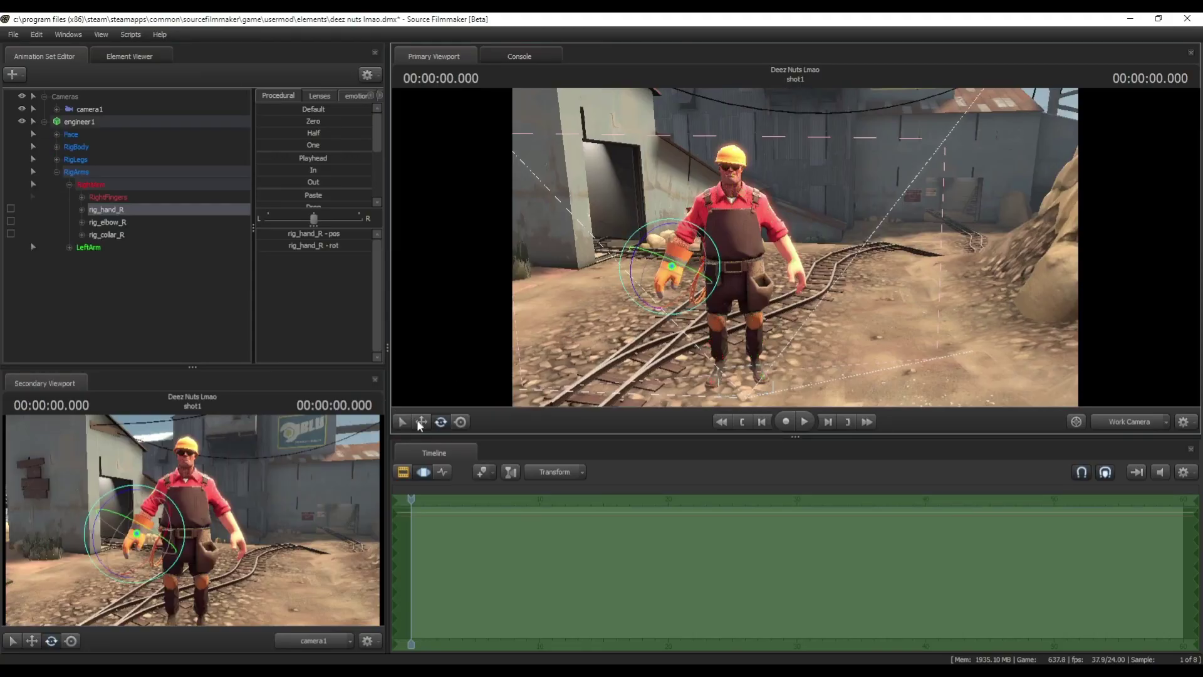
Step: Raise the Engineer's right hand in front of the torso with rig_hand_R and try moving the foot controls
click(420, 423)
mouse_move(669, 237)
mouse_down()
mouse_move(683, 167)
mouse_move(683, 219)
mouse_up()
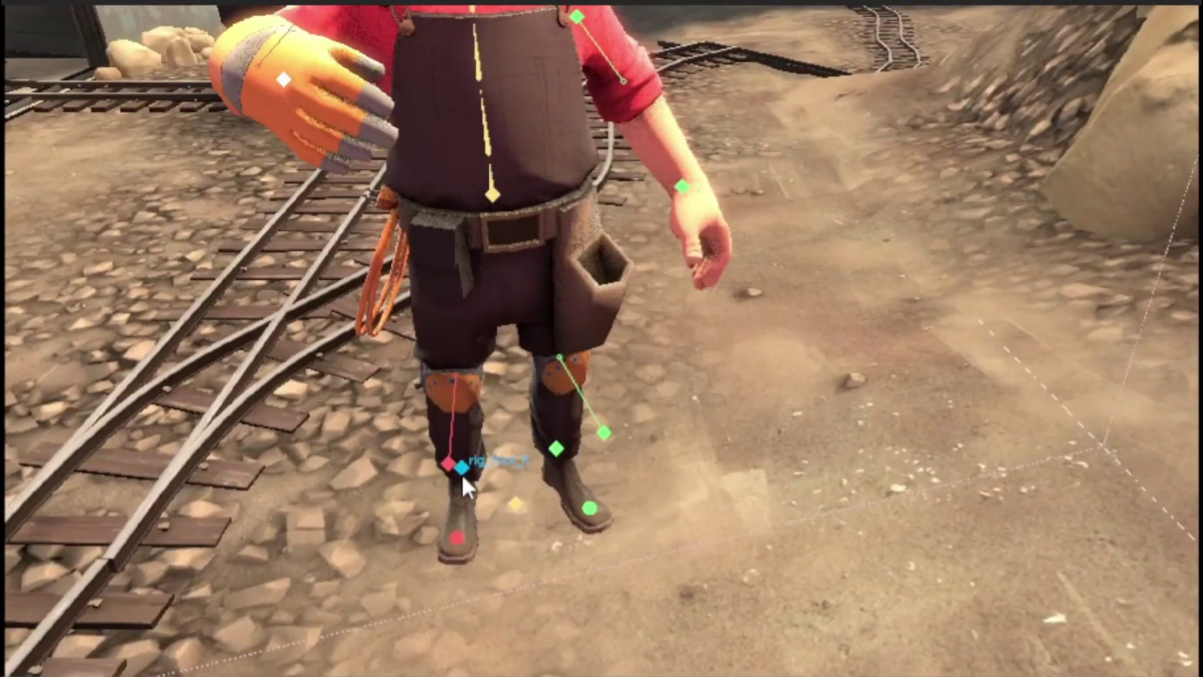
ctrl+click(471, 471)
mouse_move(452, 382)
mouse_down()
mouse_move(473, 324)
mouse_move(489, 336)
mouse_move(467, 382)
mouse_up()
ctrl+click(550, 452)
drag(558, 402, 567, 333)
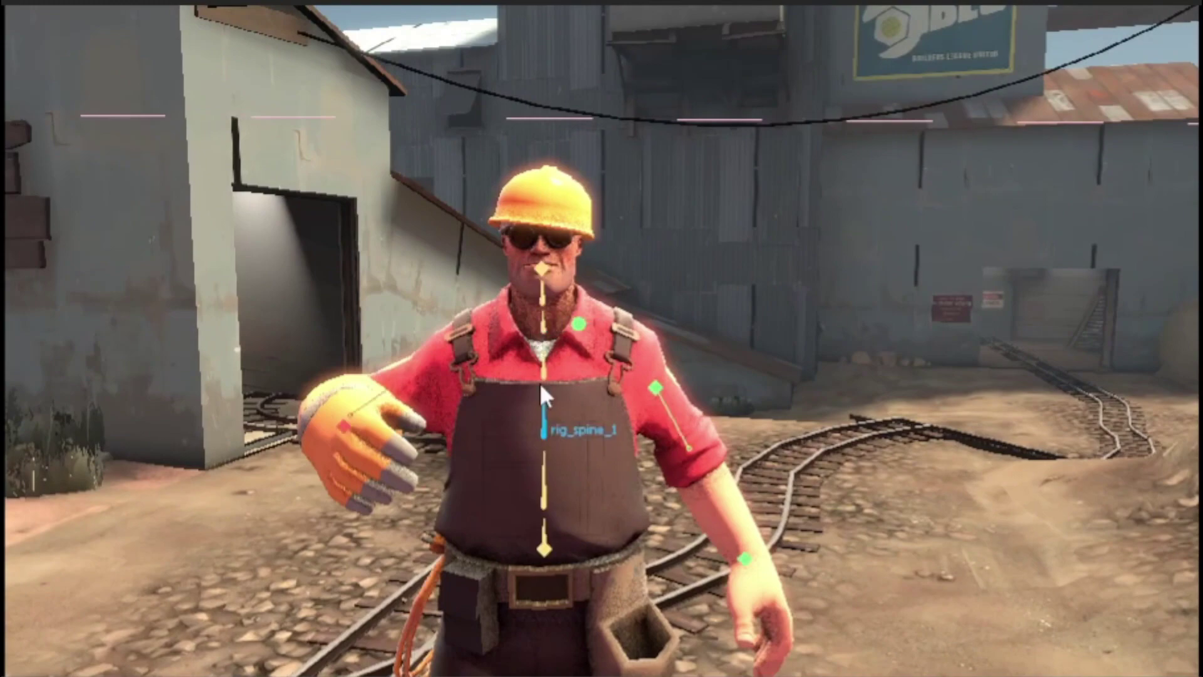
Step: Try rotating the rig_spine_1 control and undo the rotation
key(e)
drag(513, 460, 566, 515)
key(ctrl+z)
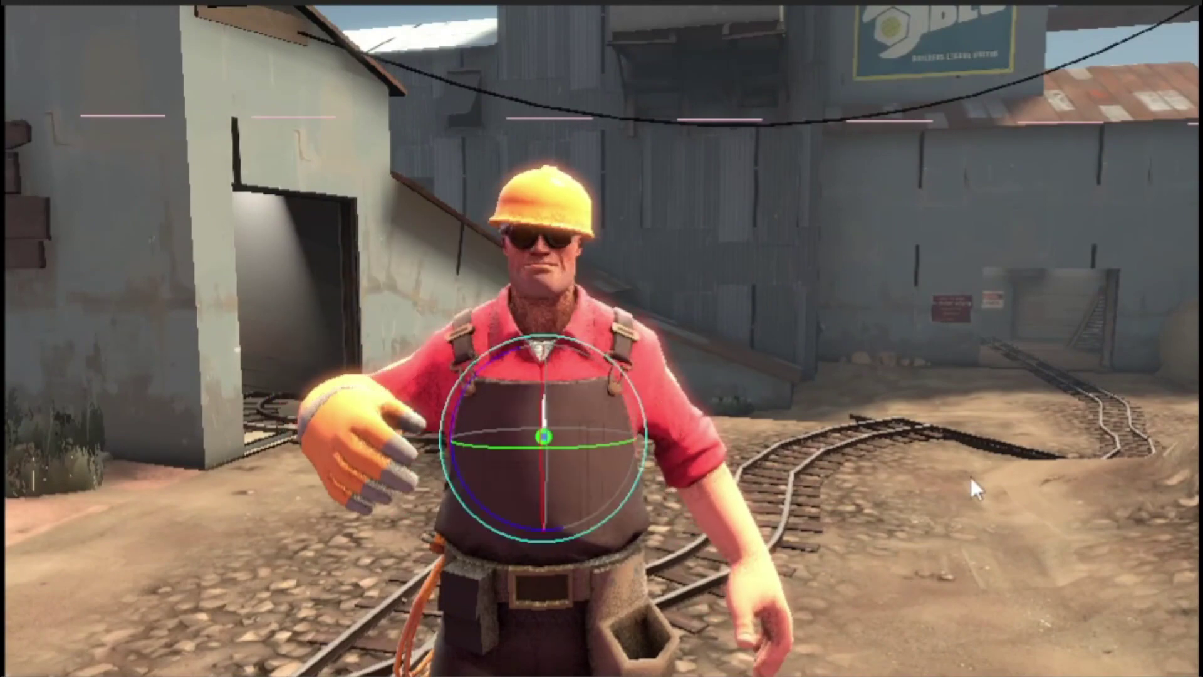
Step: Bend the Engineer's upper body forward at the waist, seen from the side
drag(970, 490, 476, 326)
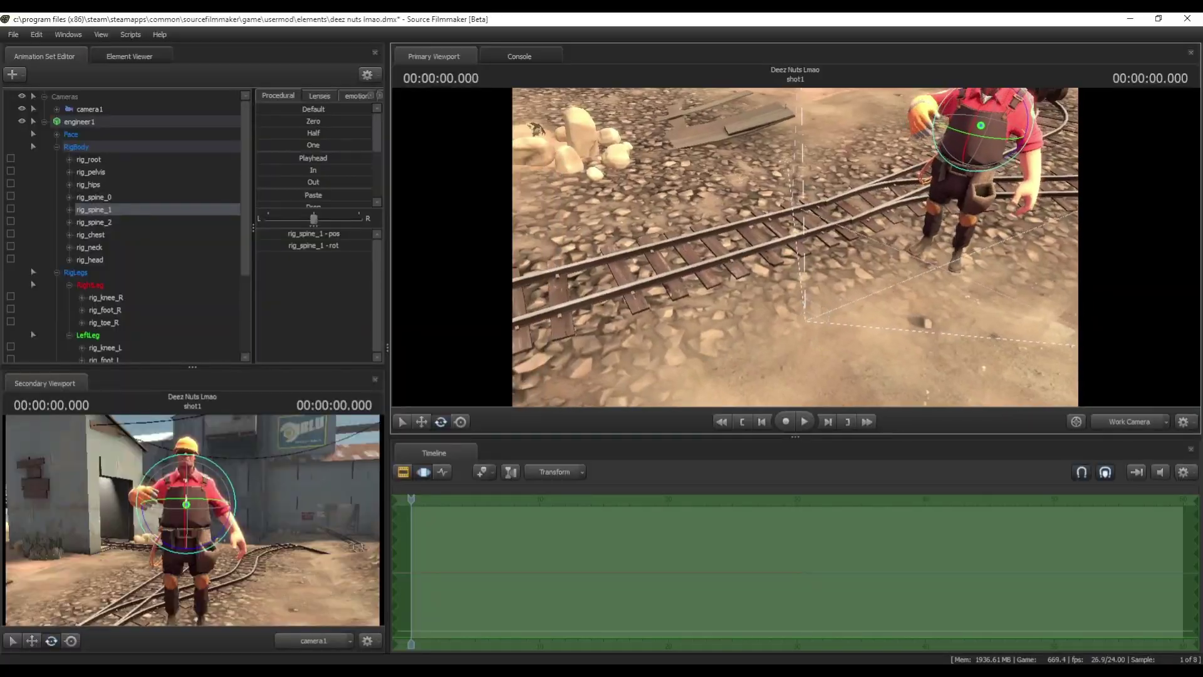
drag(794, 247, 970, 210)
click(45, 121)
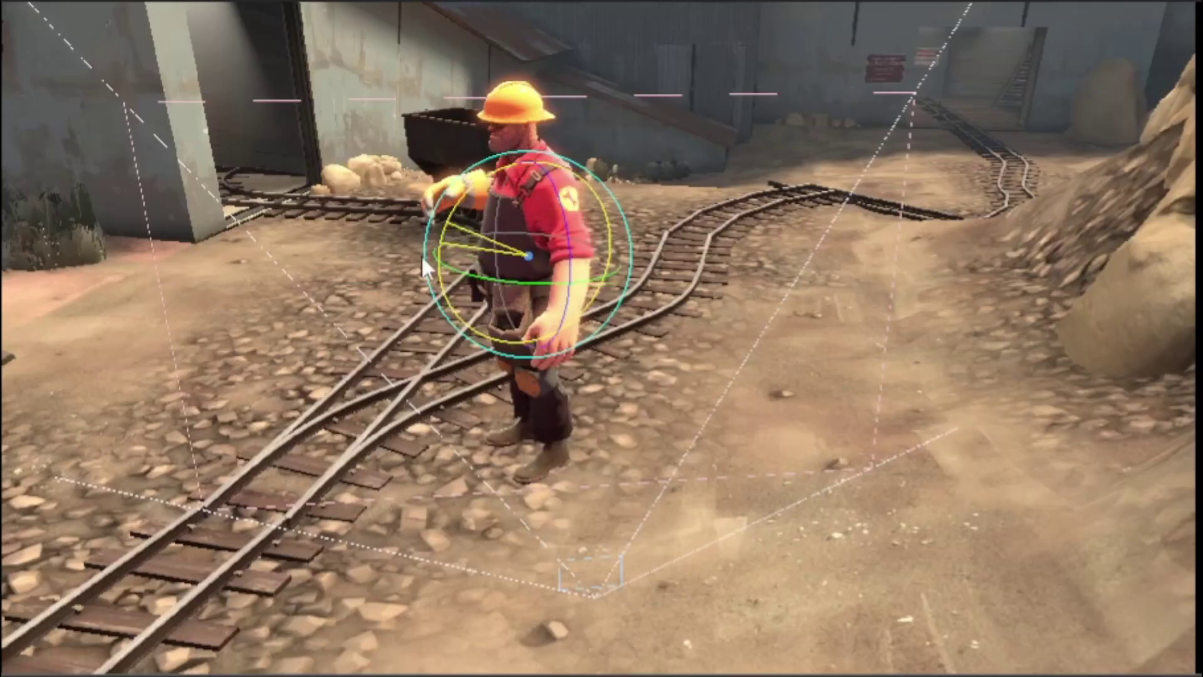
drag(421, 254, 389, 321)
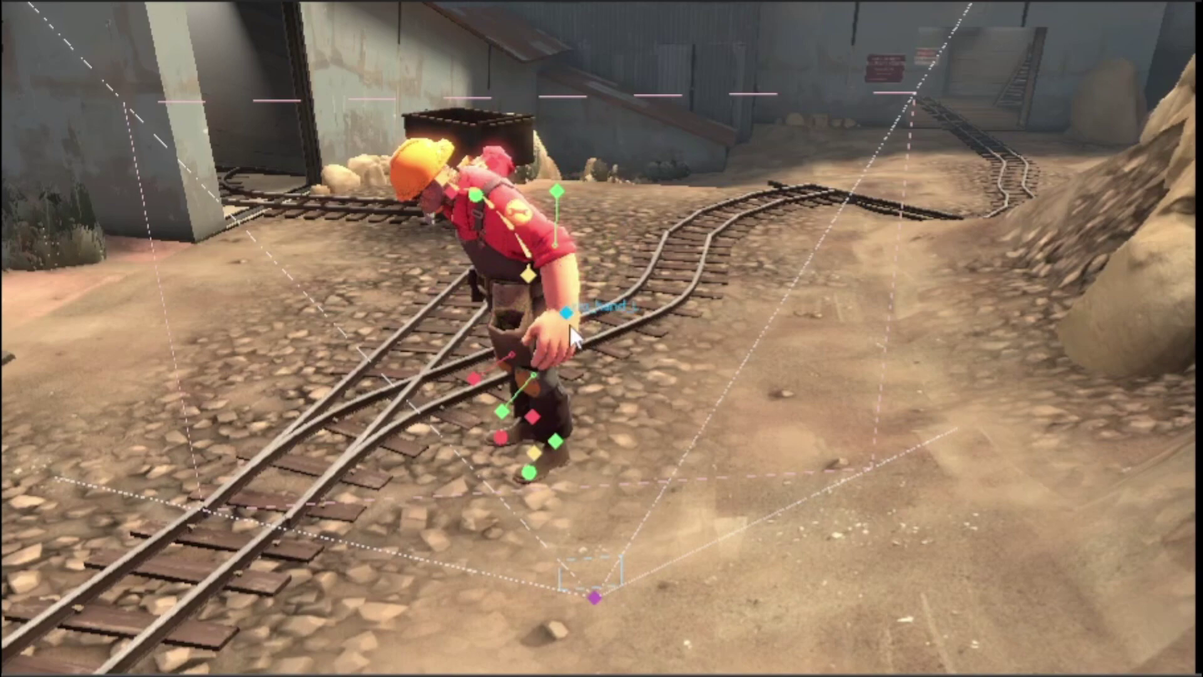
Step: Move and rotate the left hand control so the left arm stretches out away from the torso
click(567, 312)
key(w)
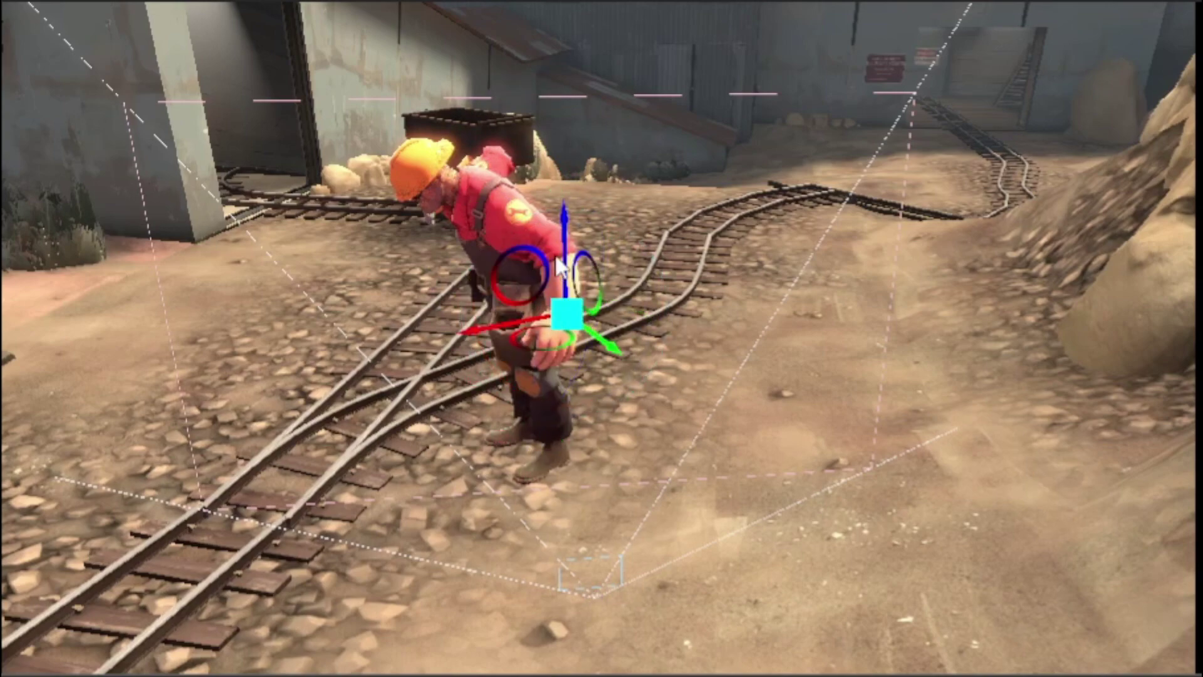
drag(564, 247, 531, 288)
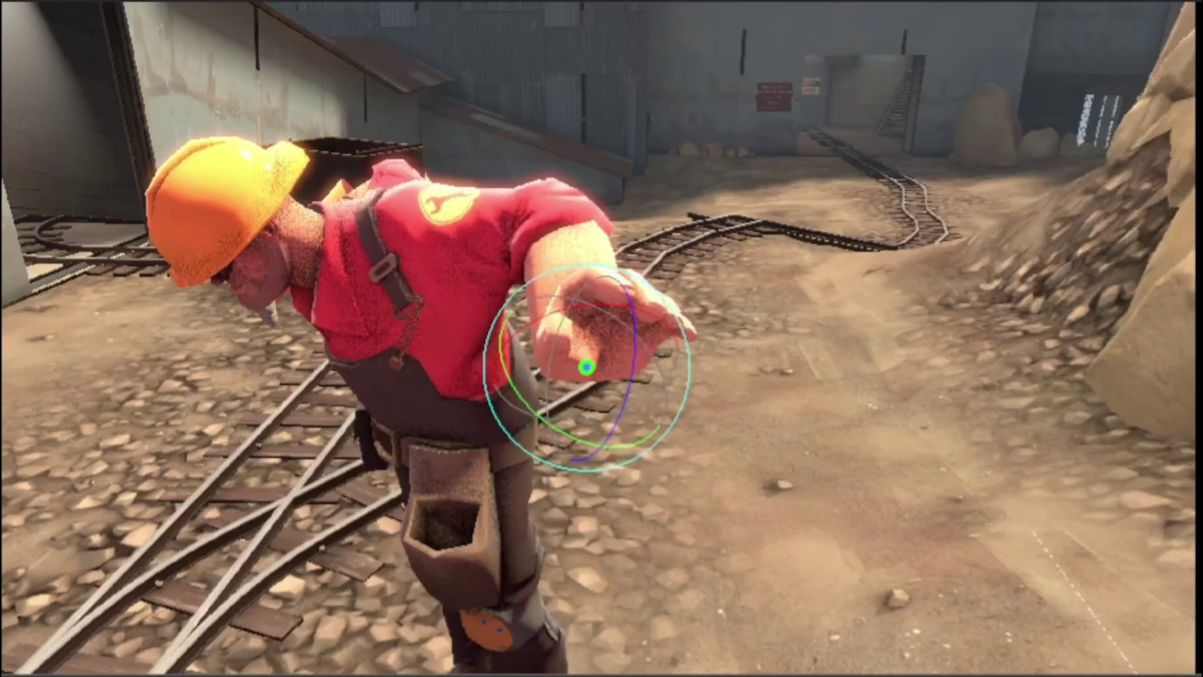
key(w)
drag(580, 394, 531, 396)
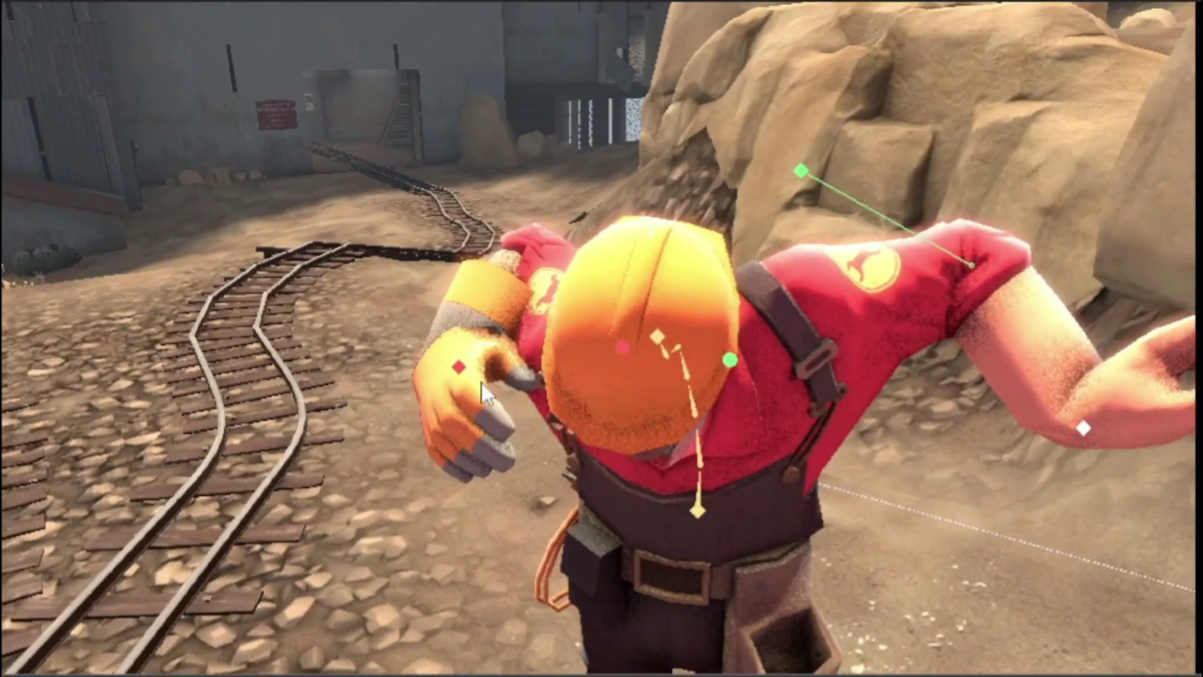
Step: Raise the right hand behind the shoulder and shift the left elbow control outward
click(459, 367)
drag(427, 415, 433, 382)
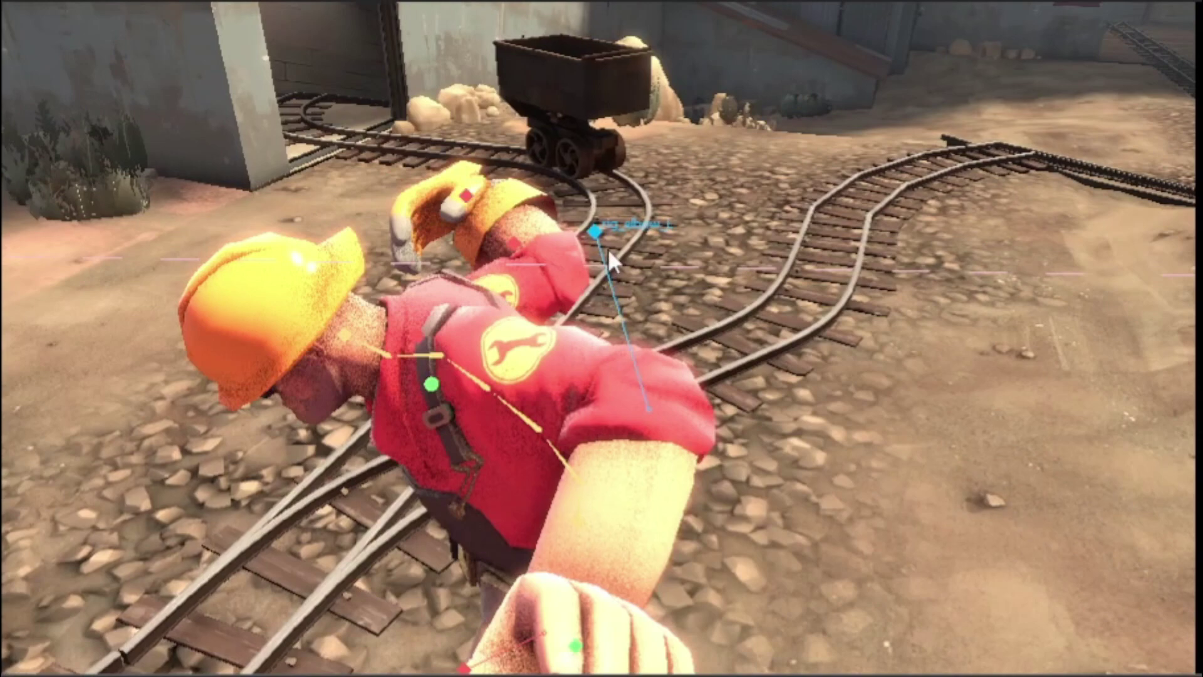
ctrl+click(607, 248)
drag(600, 246, 780, 231)
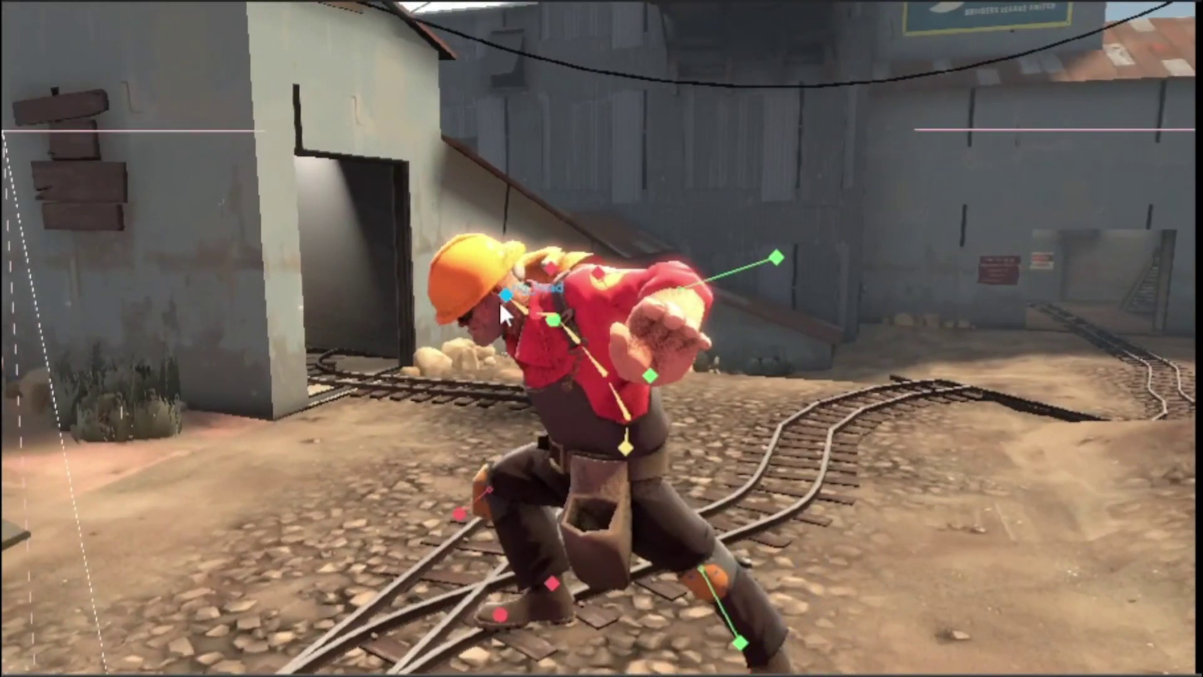
Step: Rotate rig_head so the Engineer looks ahead, and collapse the engineer1 control tree
click(501, 300)
key(e)
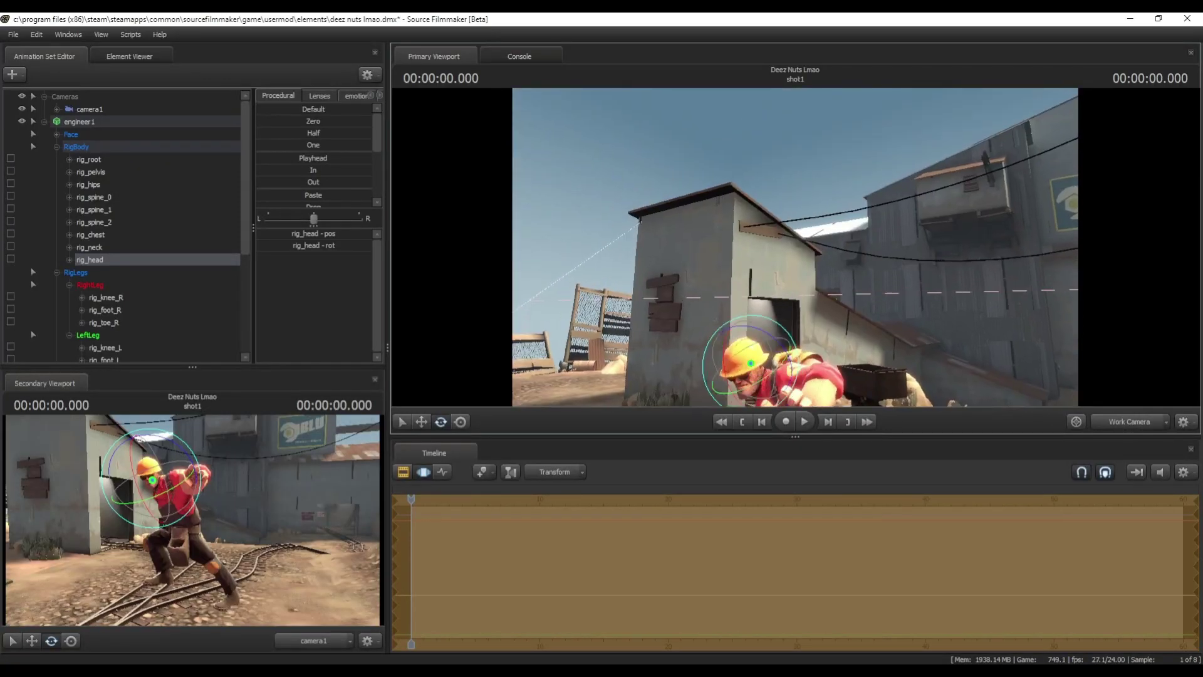
click(43, 122)
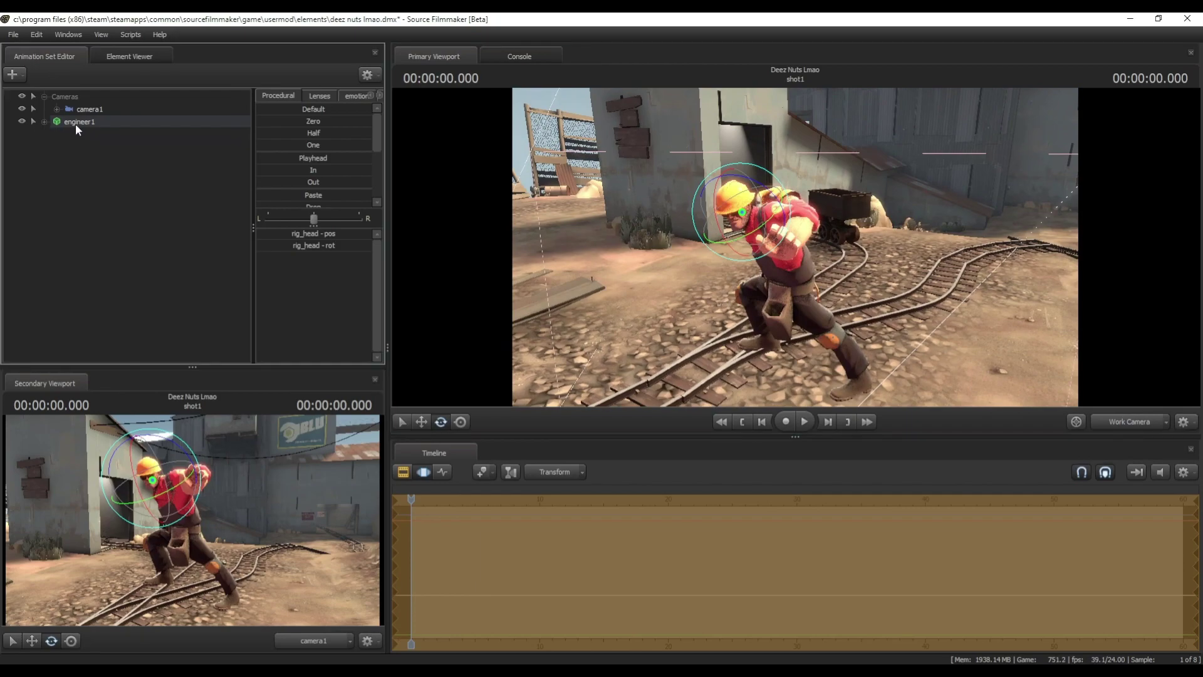
Step: Detach the rig from engineer1 and review the model's rig options again
right_click(76, 123)
mouse_move(128, 271)
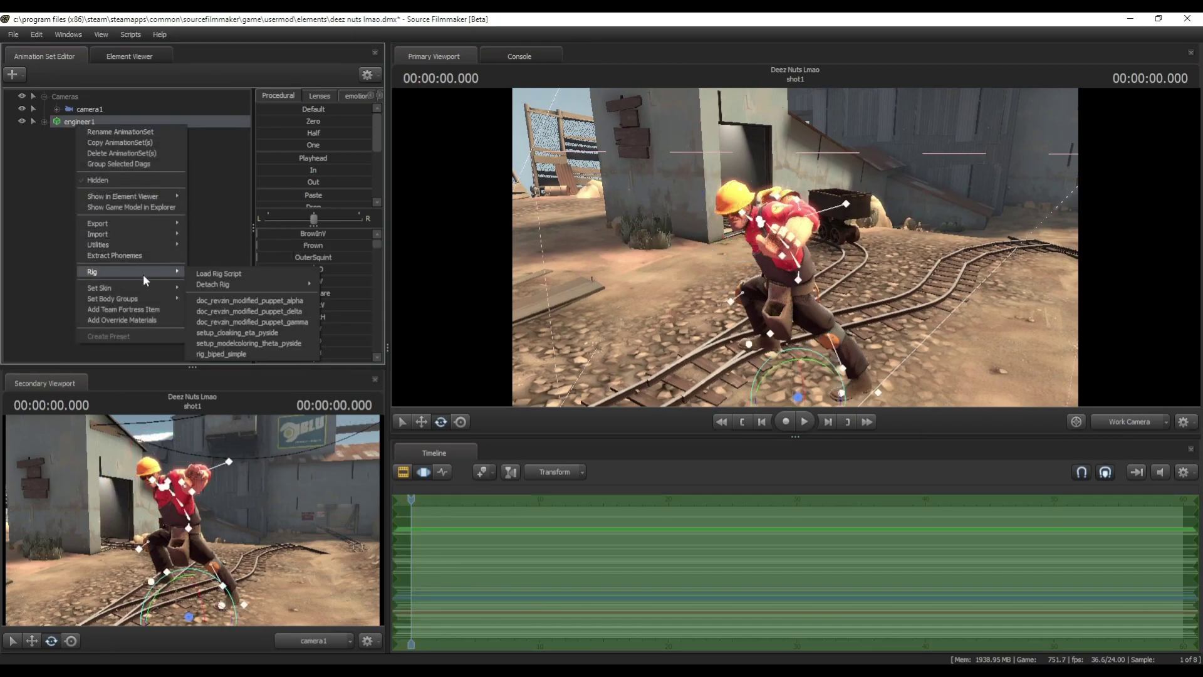
click(344, 303)
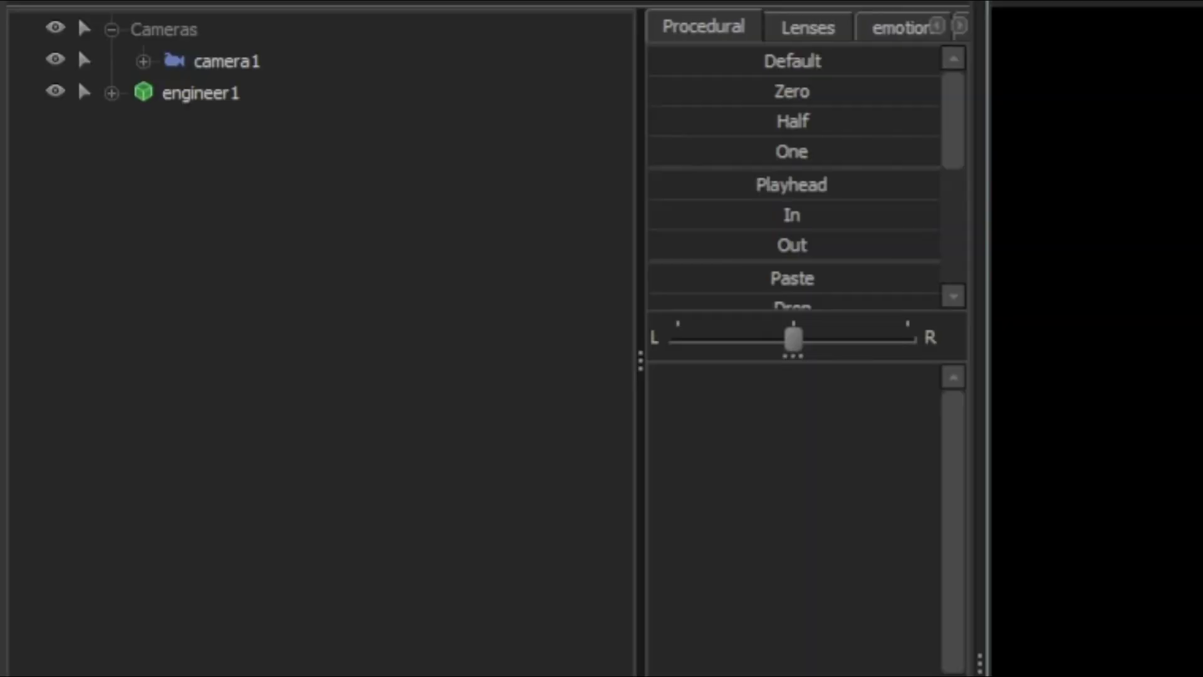
click(169, 101)
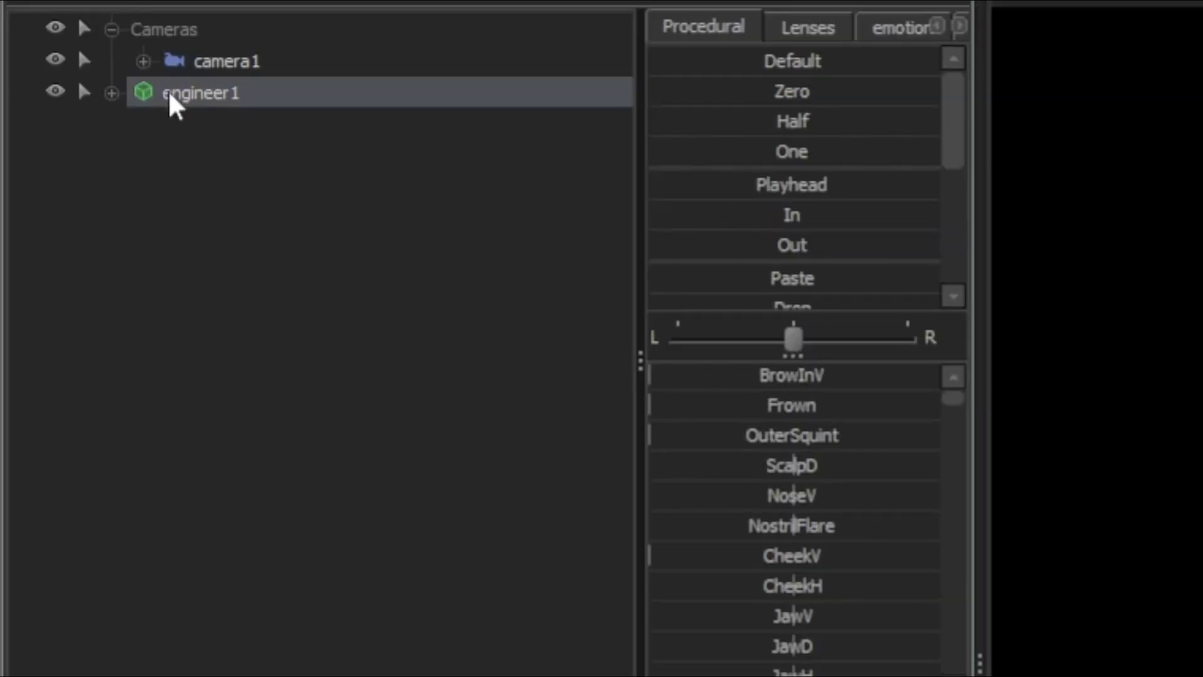
right_click(168, 102)
click(164, 104)
right_click(164, 104)
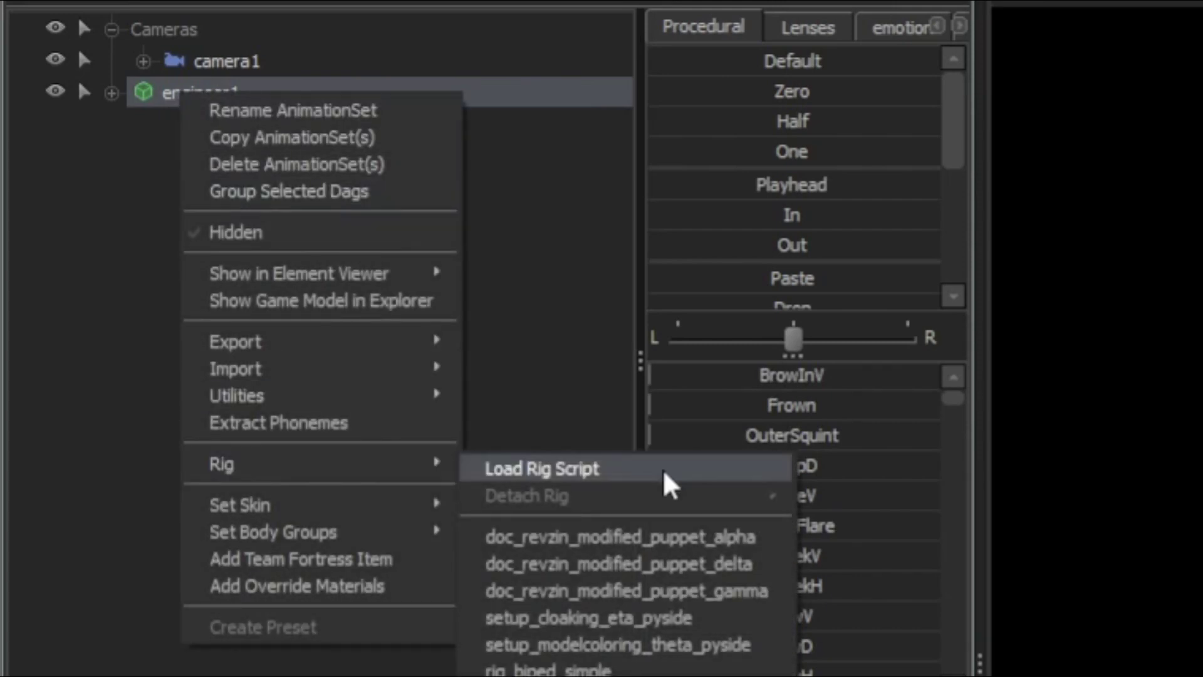
click(110, 164)
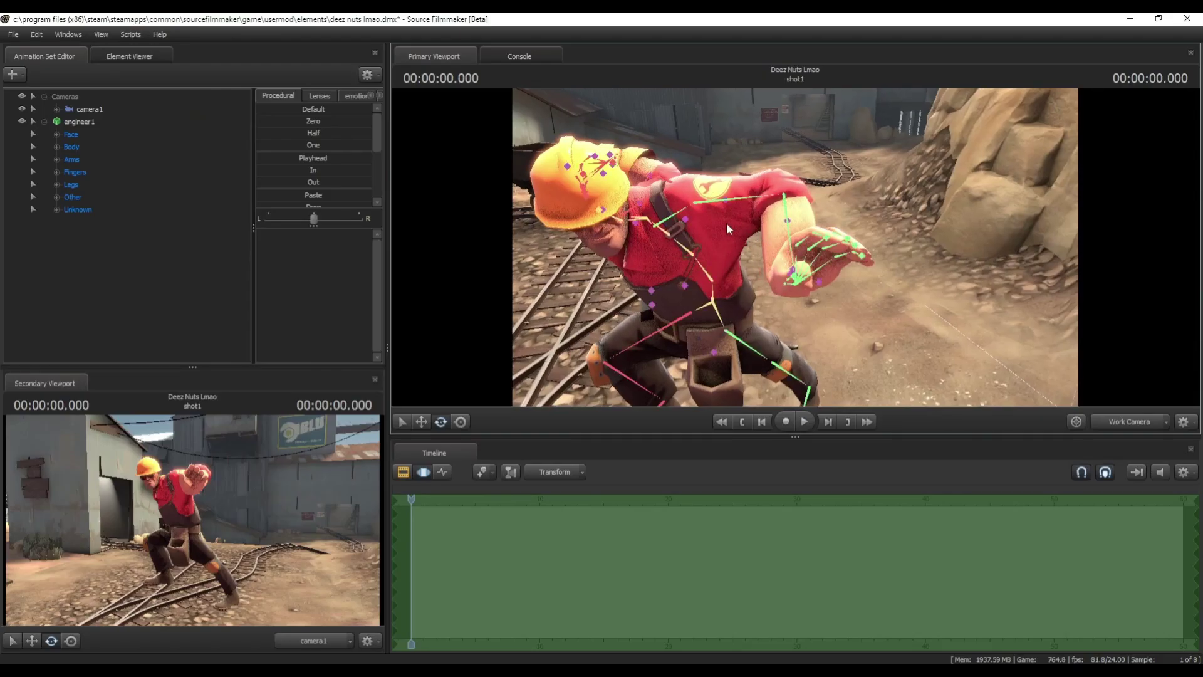
Step: Adjust the rotation of the Engineer's bip_upperArm_L bone on the unrigged model
ctrl+click(695, 204)
mouse_move(665, 241)
mouse_down()
mouse_move(620, 222)
mouse_move(679, 243)
mouse_up()
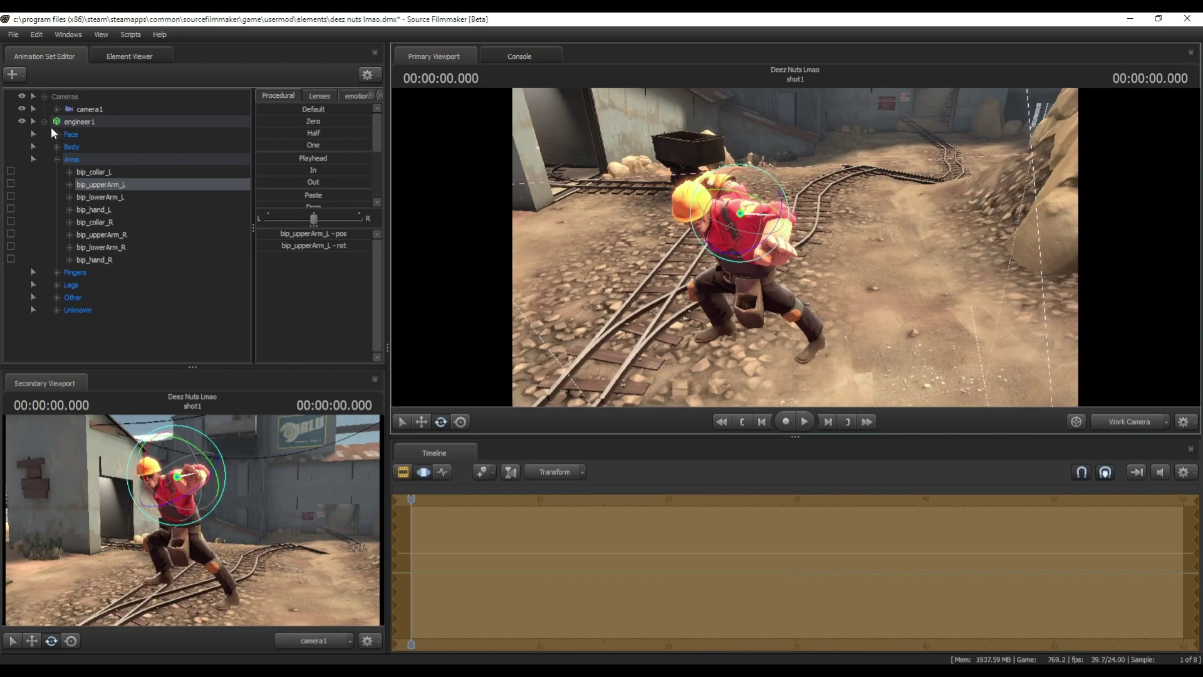
click(45, 122)
Step: Show the scene through camera1 and lower the whole engineer1 model toward the ground
click(1126, 420)
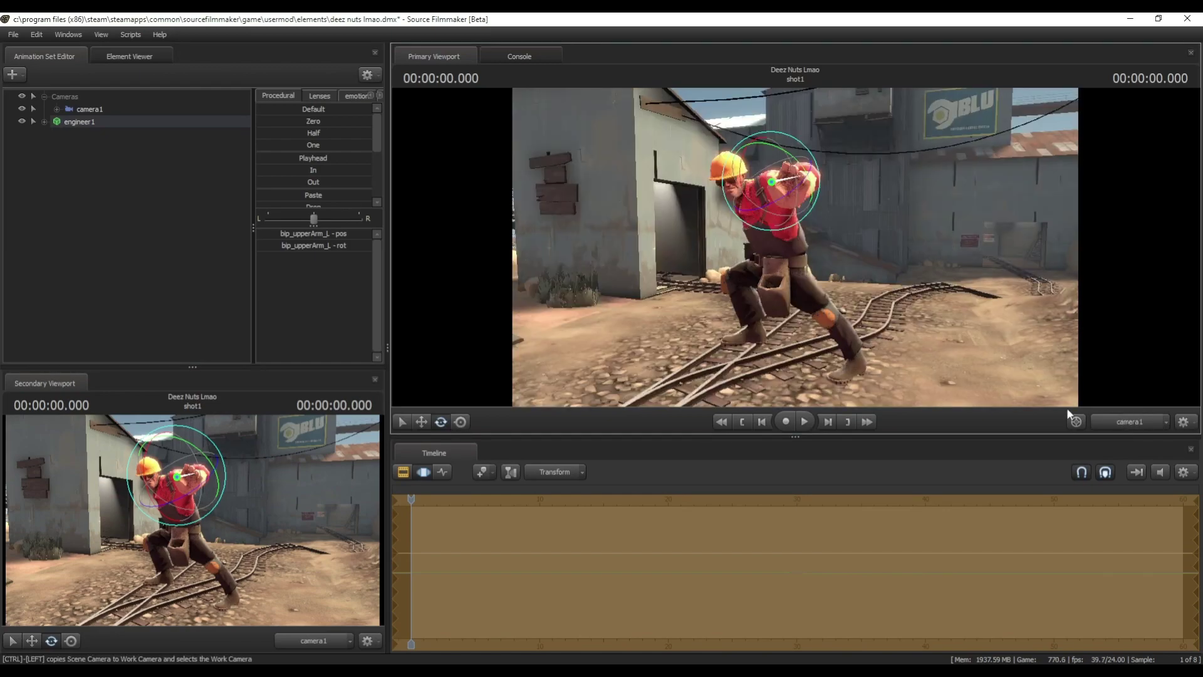
click(121, 122)
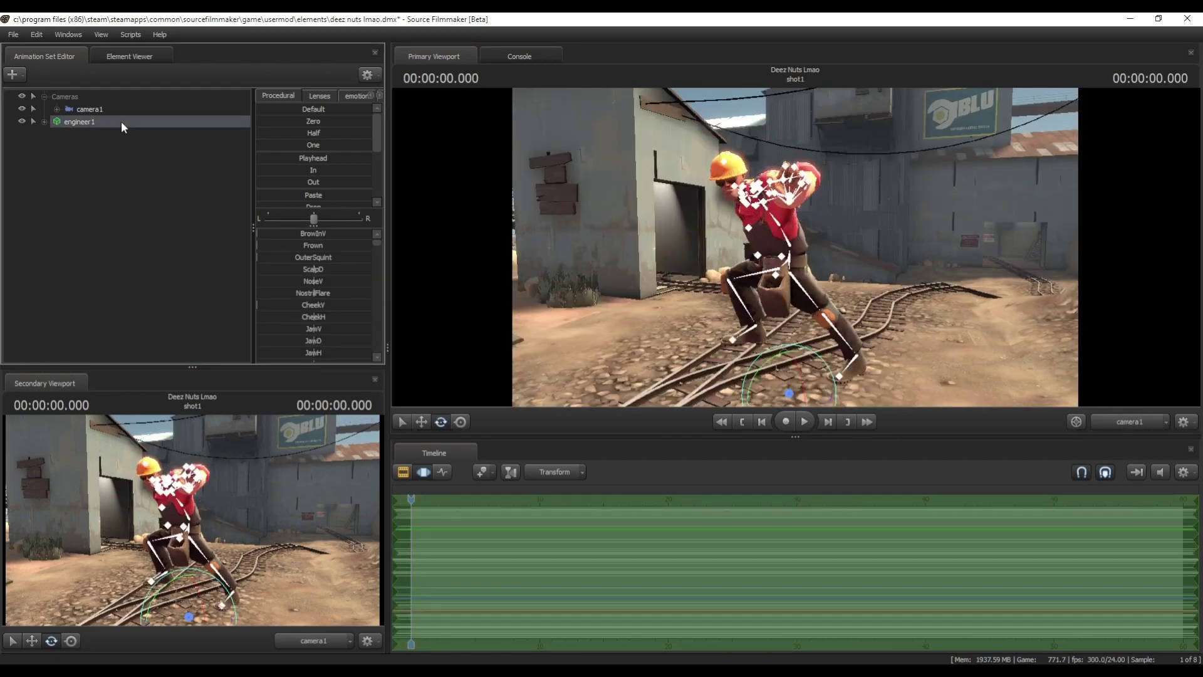
click(422, 421)
drag(790, 362, 794, 392)
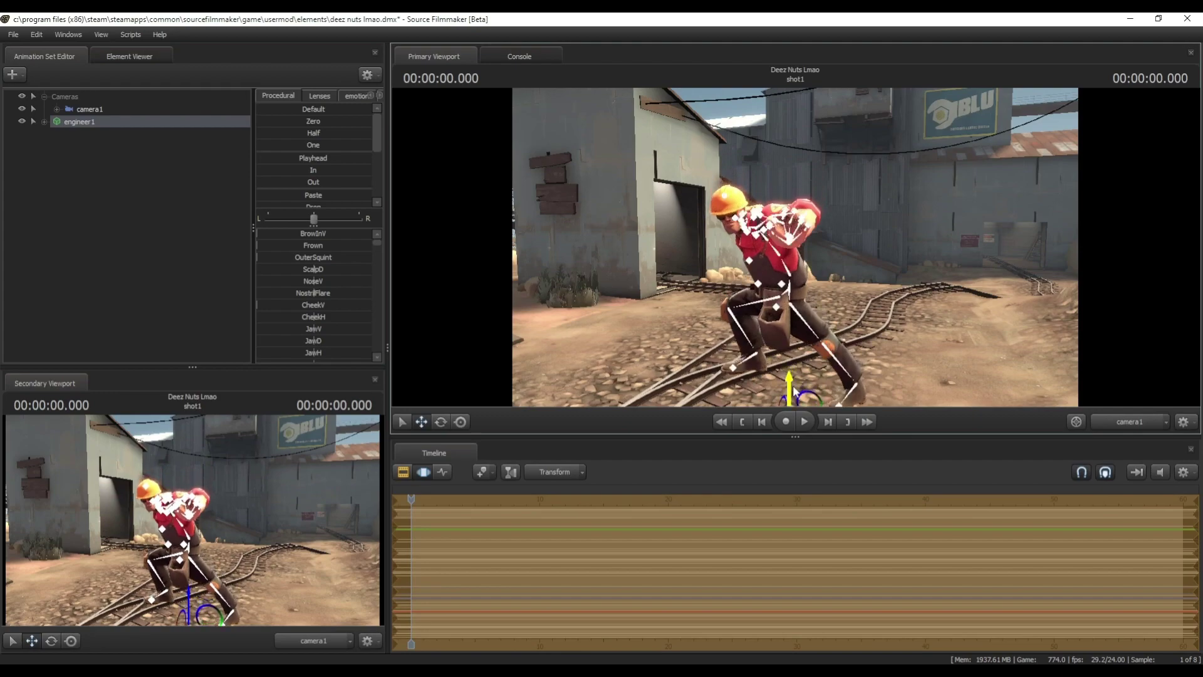
Step: Refine the pose from the work camera, rotating bip_upperArm_R and bip_lowerArm_L so the left hand reaches toward camera1
click(1129, 426)
drag(883, 263, 742, 335)
drag(930, 206, 908, 238)
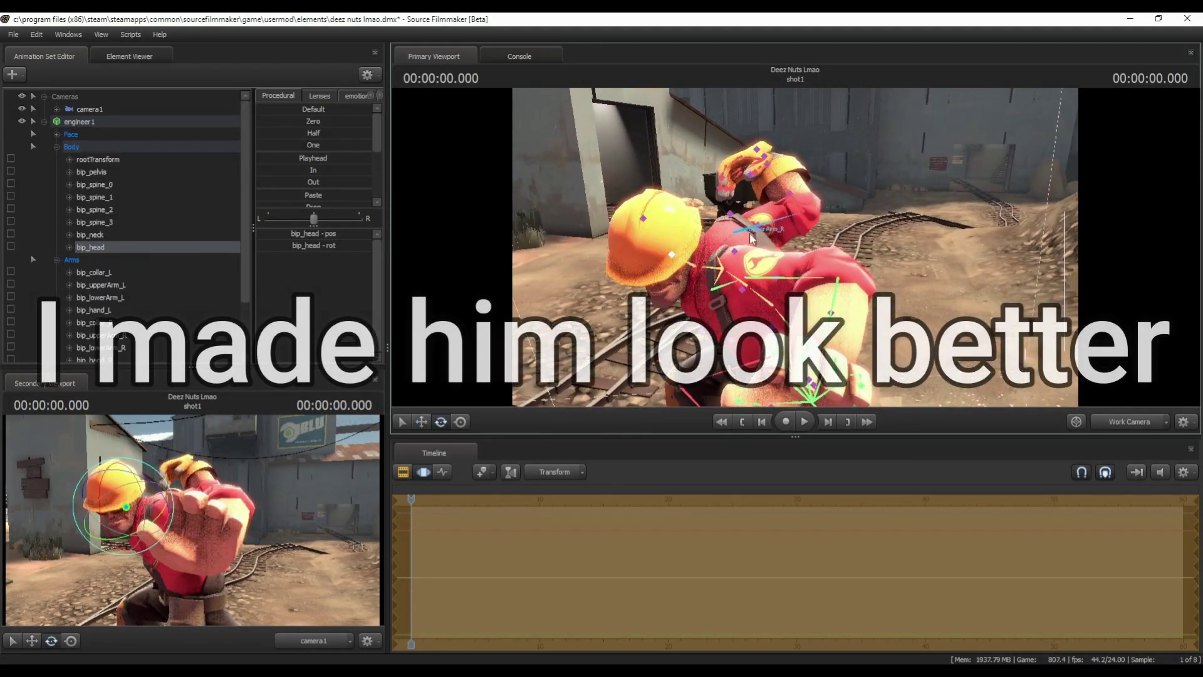
click(752, 236)
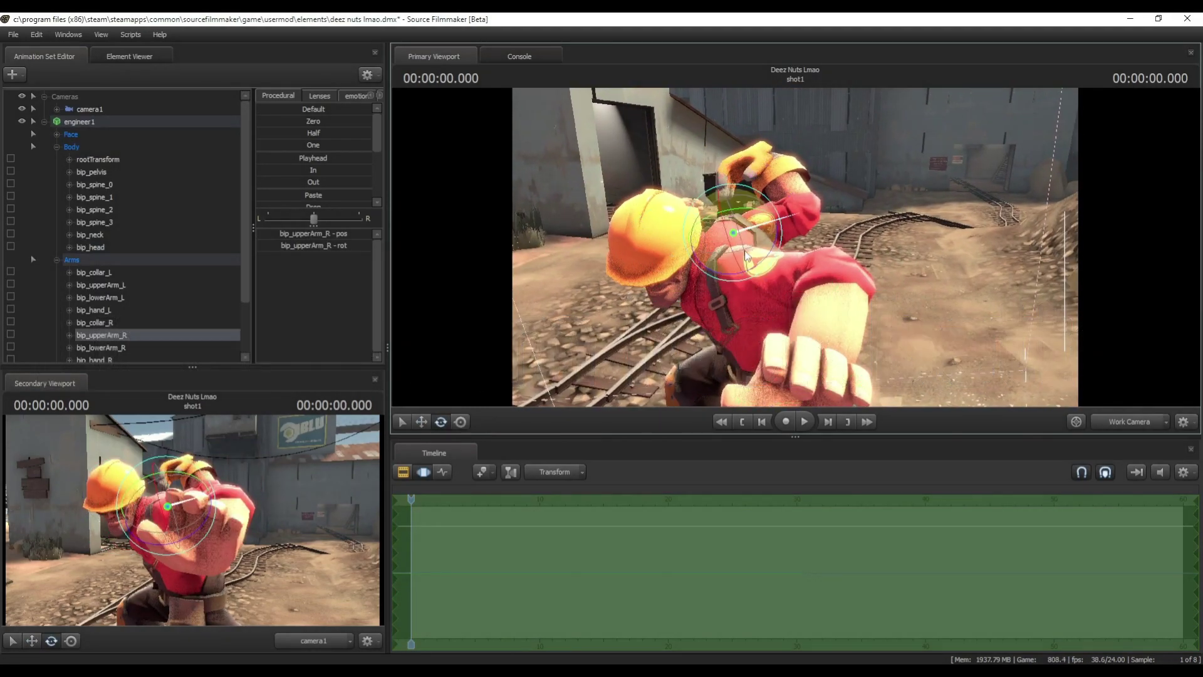
drag(766, 205, 760, 197)
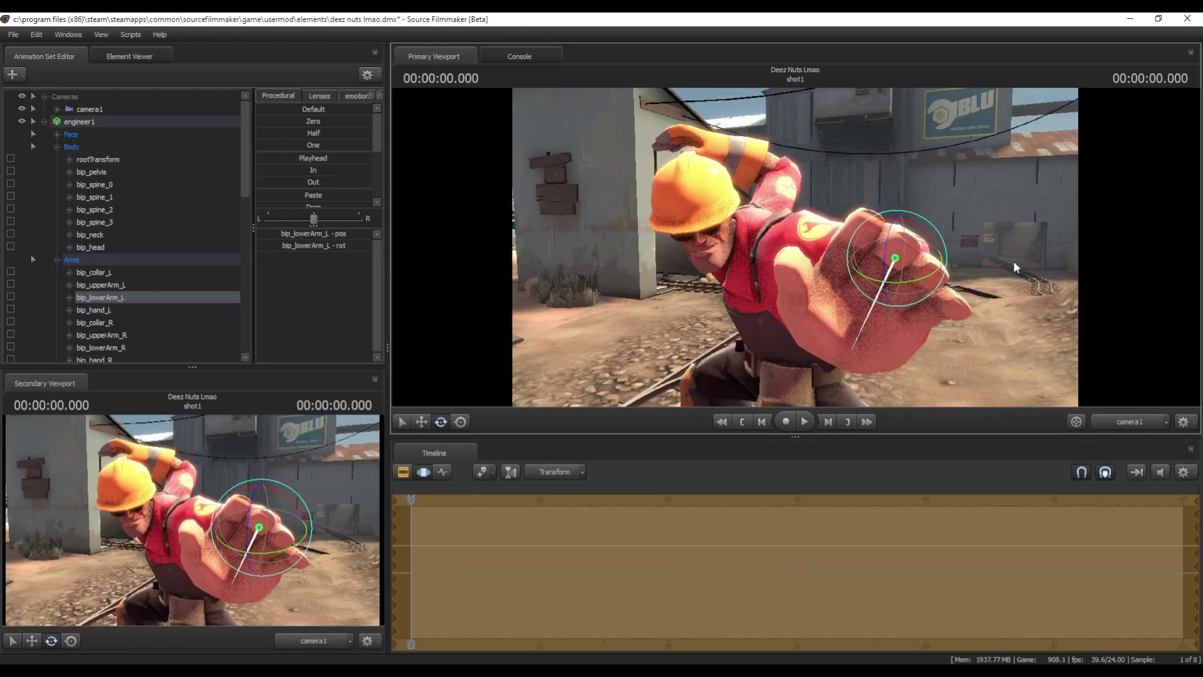
click(470, 346)
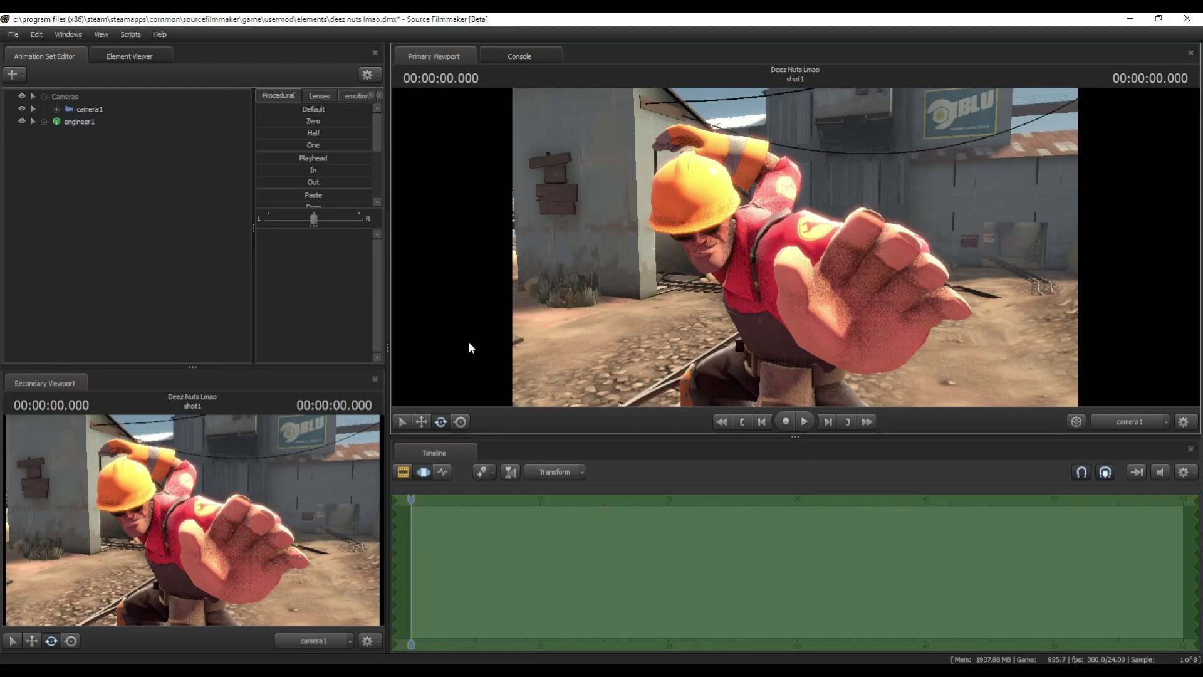
Step: Switch the primary viewport to the work camera and select engineer1's LeftFingers control group
click(1129, 423)
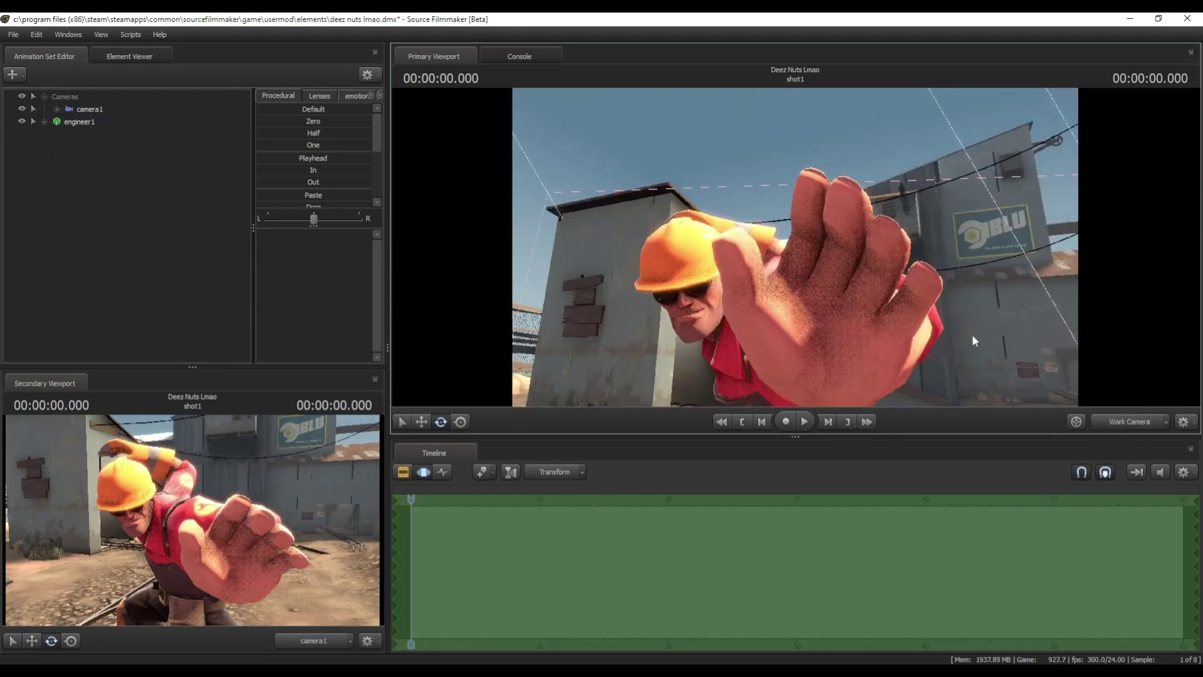
drag(963, 334, 721, 279)
ctrl+click(722, 279)
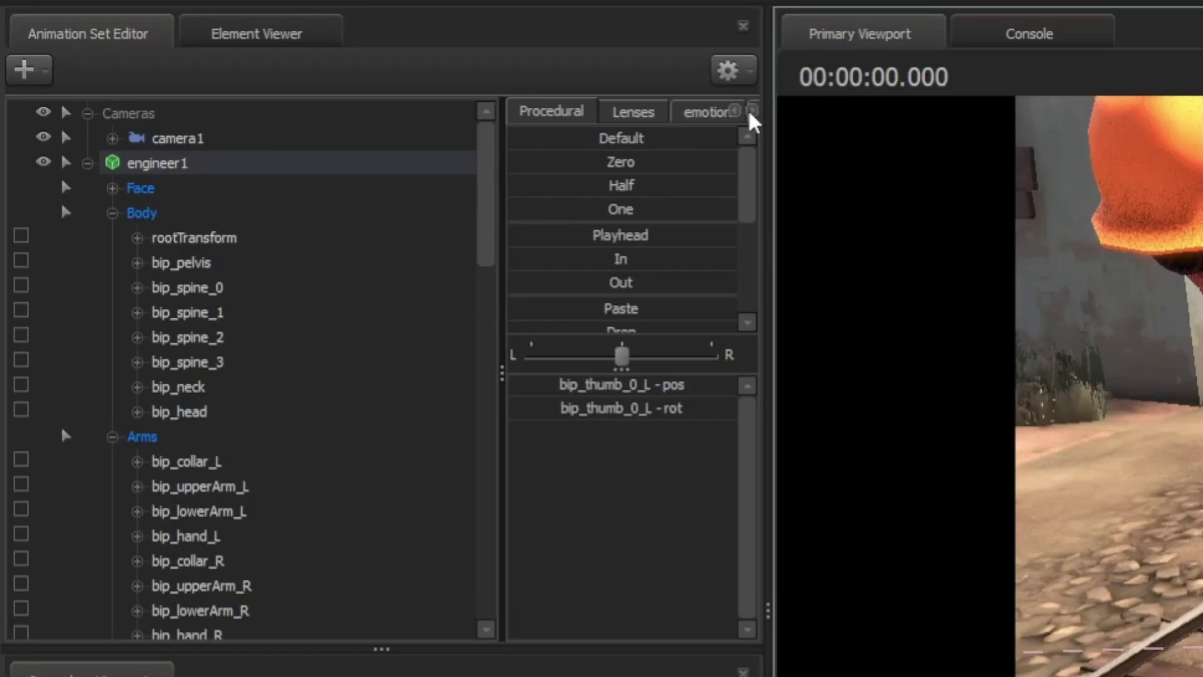
click(377, 96)
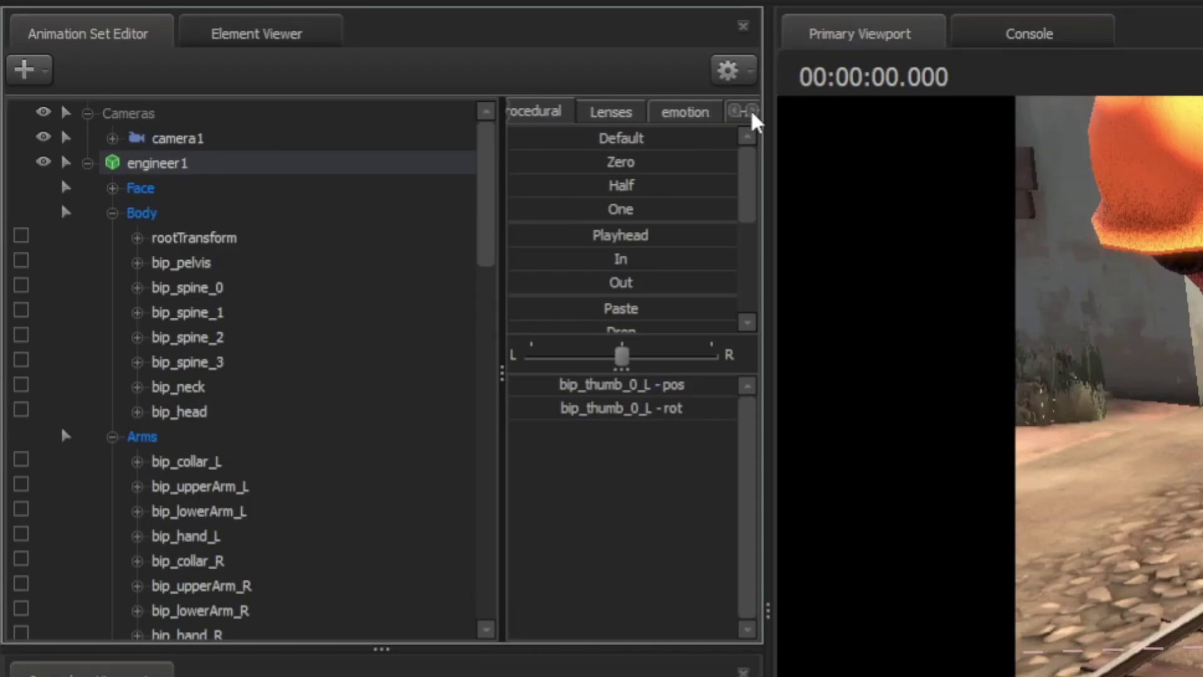
click(89, 163)
click(89, 163)
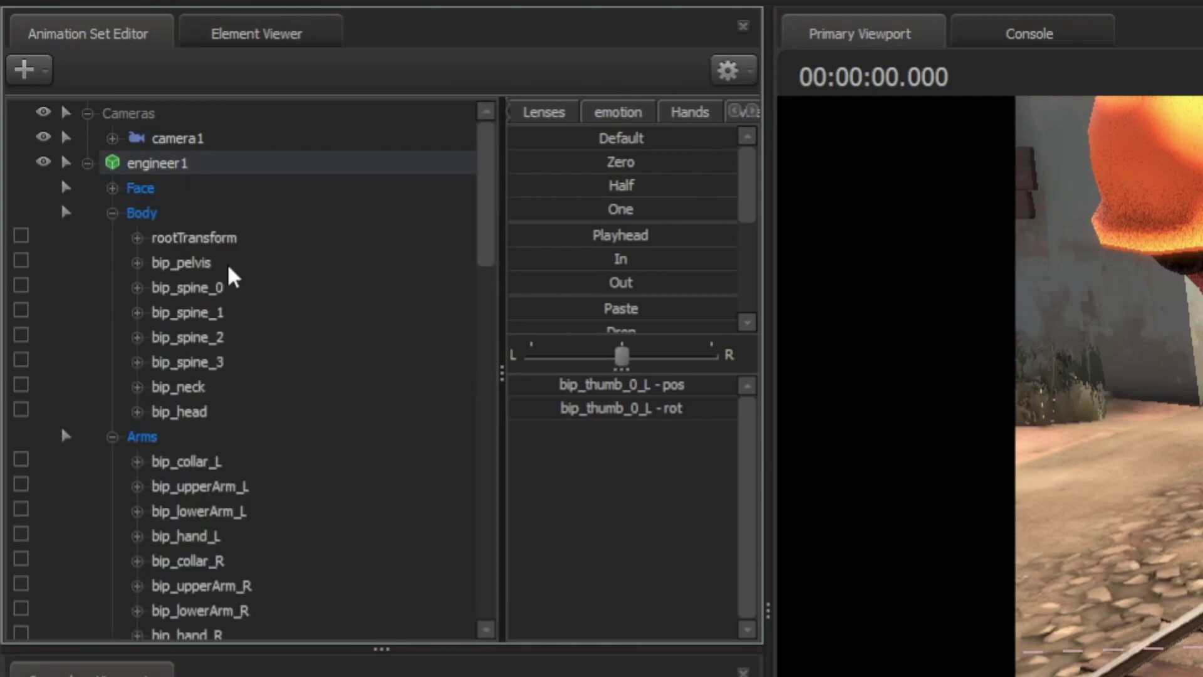
scroll(244, 350, down, 5)
click(175, 338)
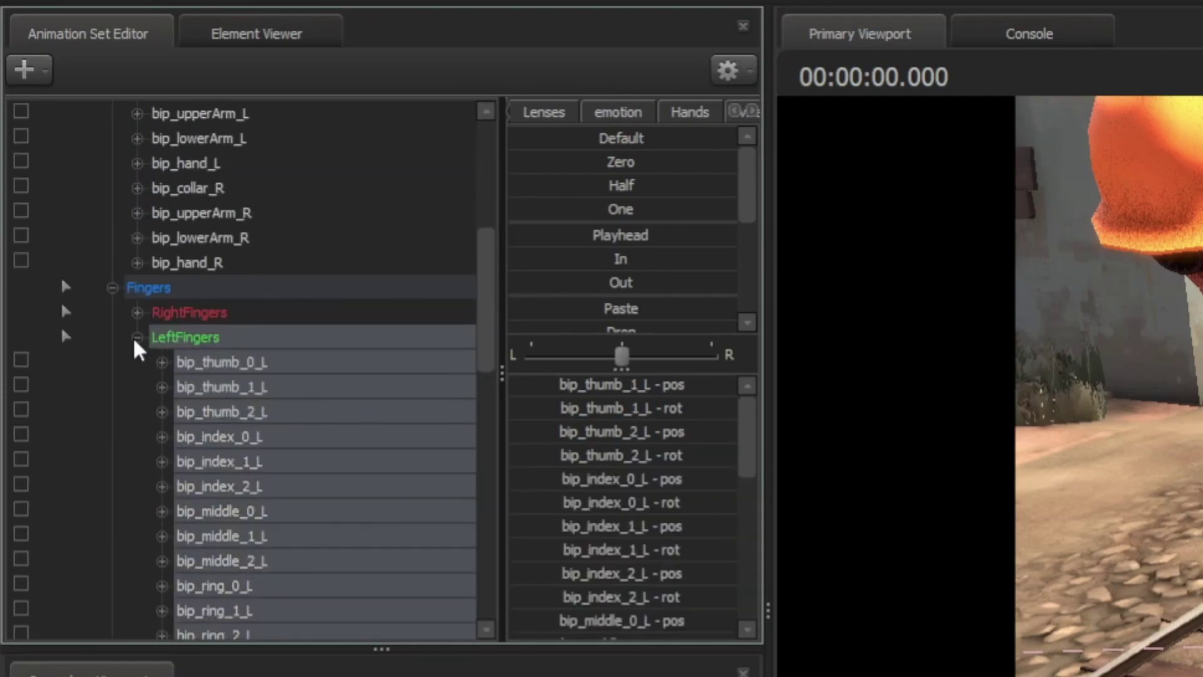
click(136, 339)
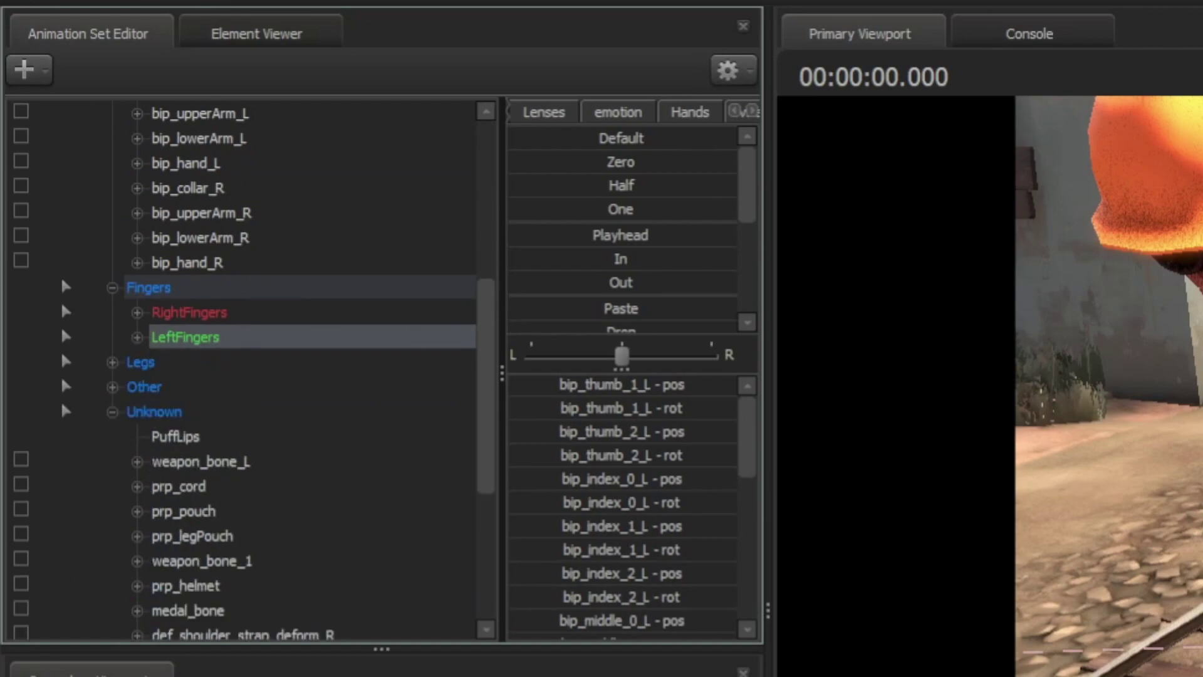
click(200, 316)
click(200, 337)
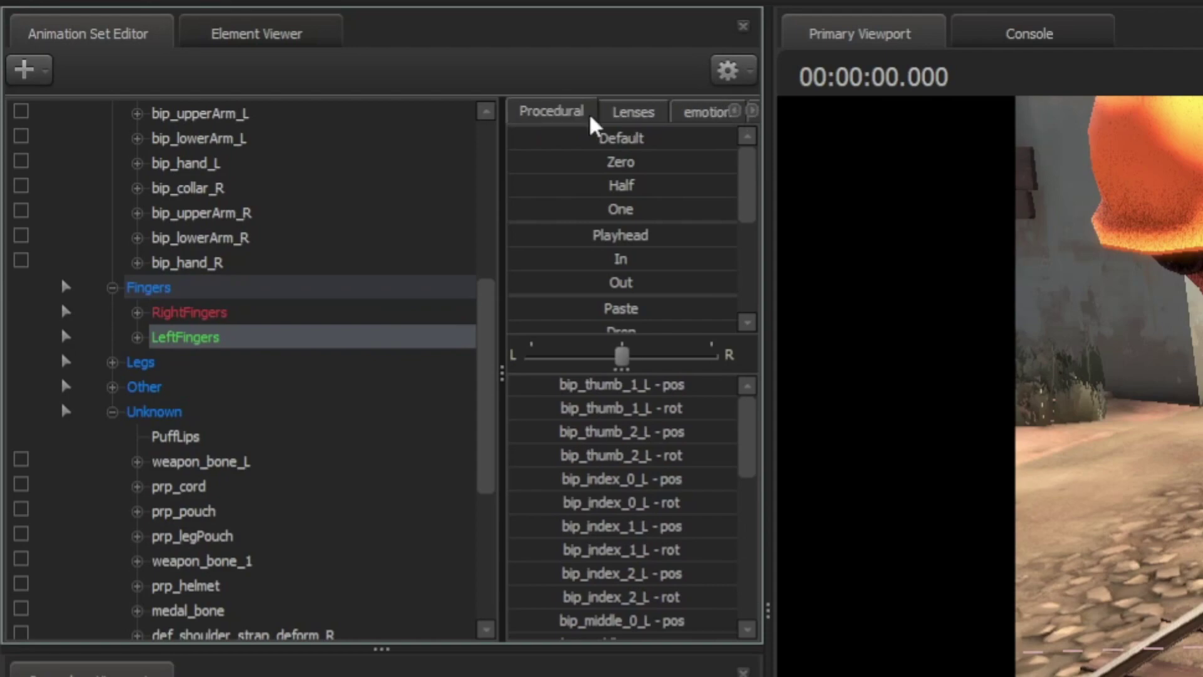
Step: Show the Hands presets and try the Left_Fist preset on the selected left fingers
click(646, 119)
click(753, 112)
click(662, 115)
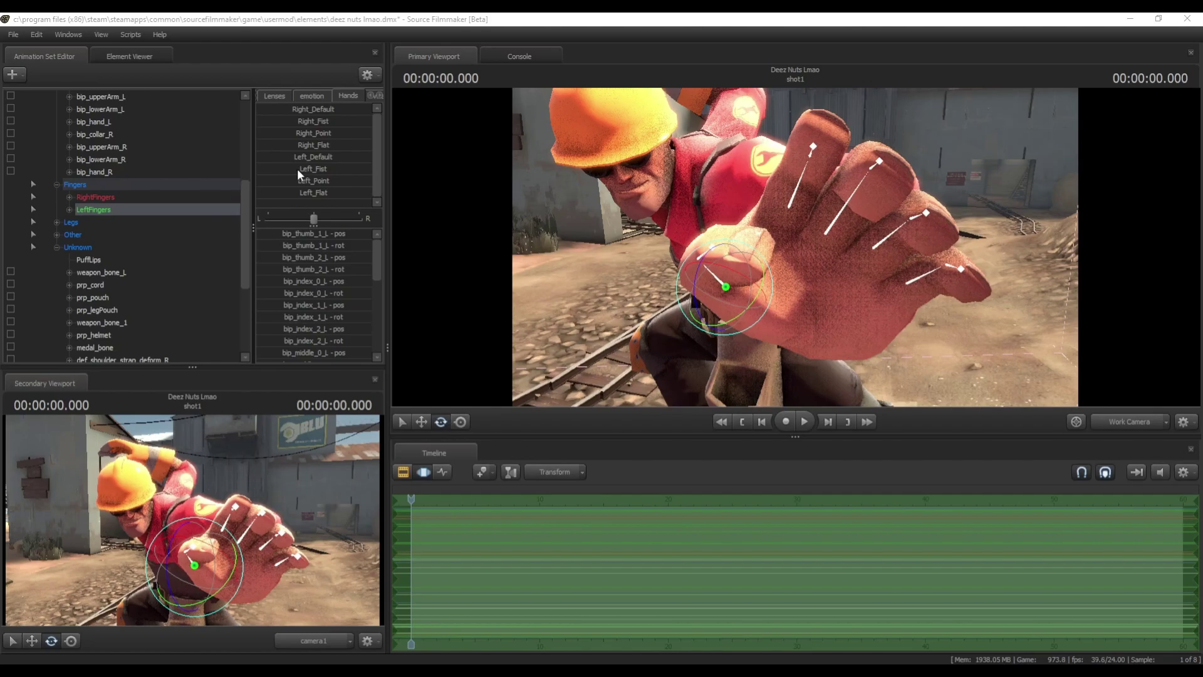
click(313, 169)
mouse_move(358, 168)
mouse_down()
mouse_move(313, 169)
mouse_move(371, 168)
mouse_up()
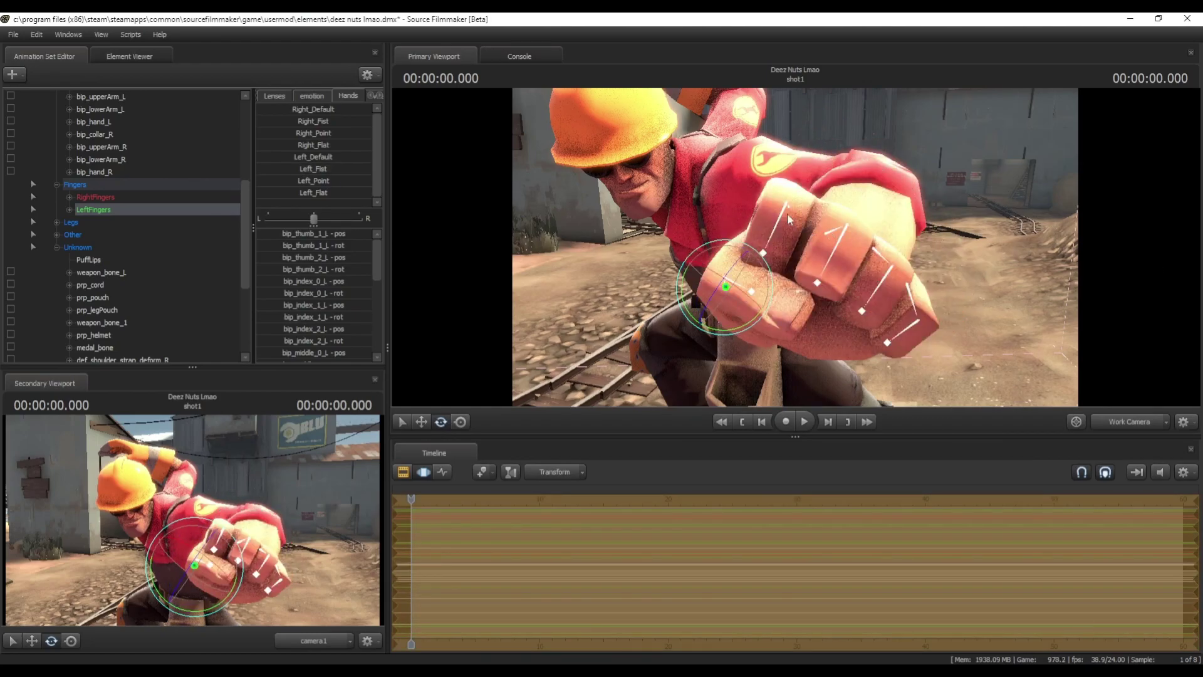
Step: Try the Left_Point and Left_Flat presets on the left hand, ending with Left_Default
key(ctrl)
click(313, 181)
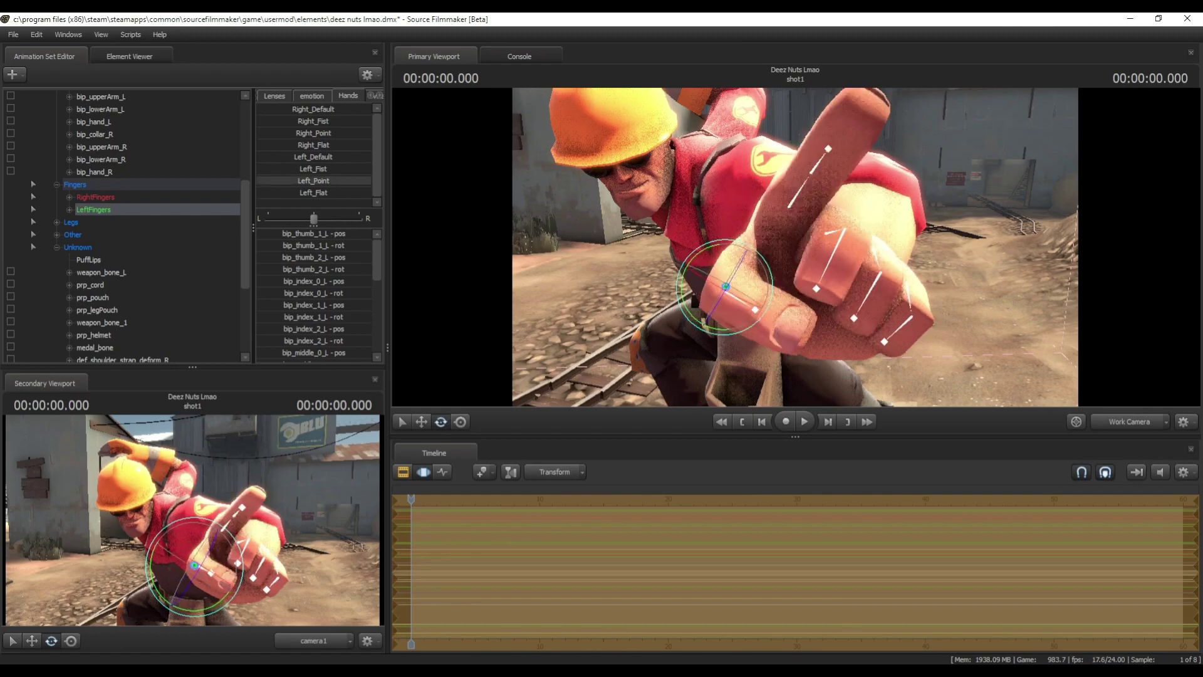
click(318, 192)
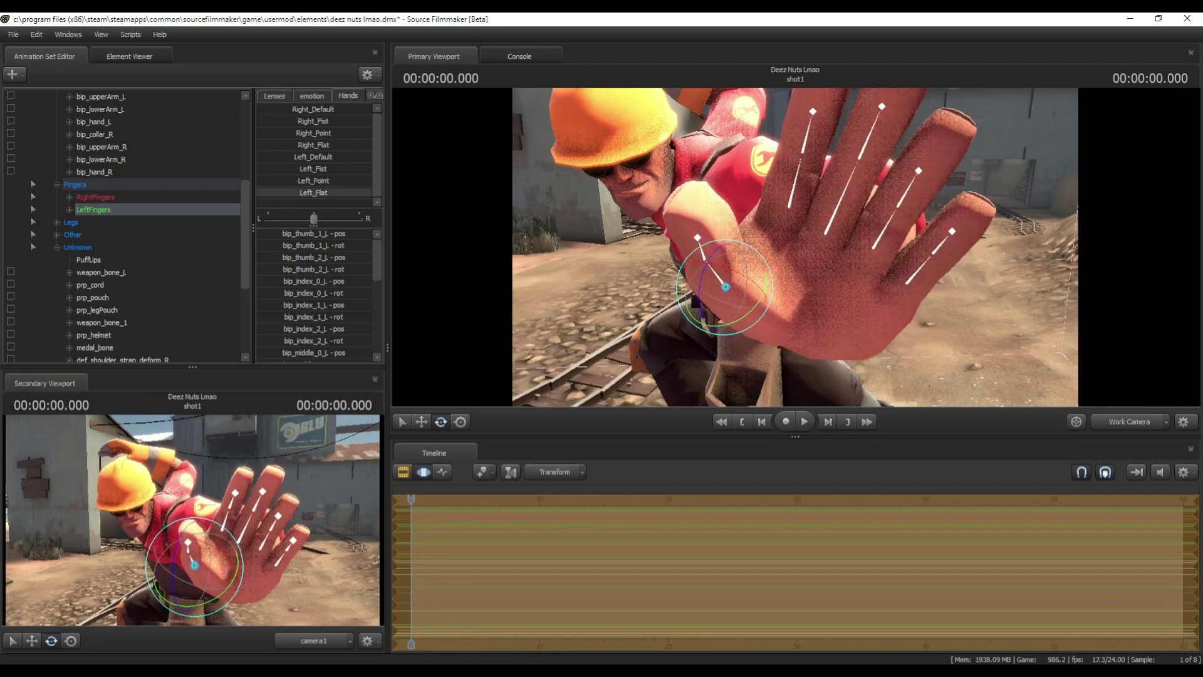
click(313, 157)
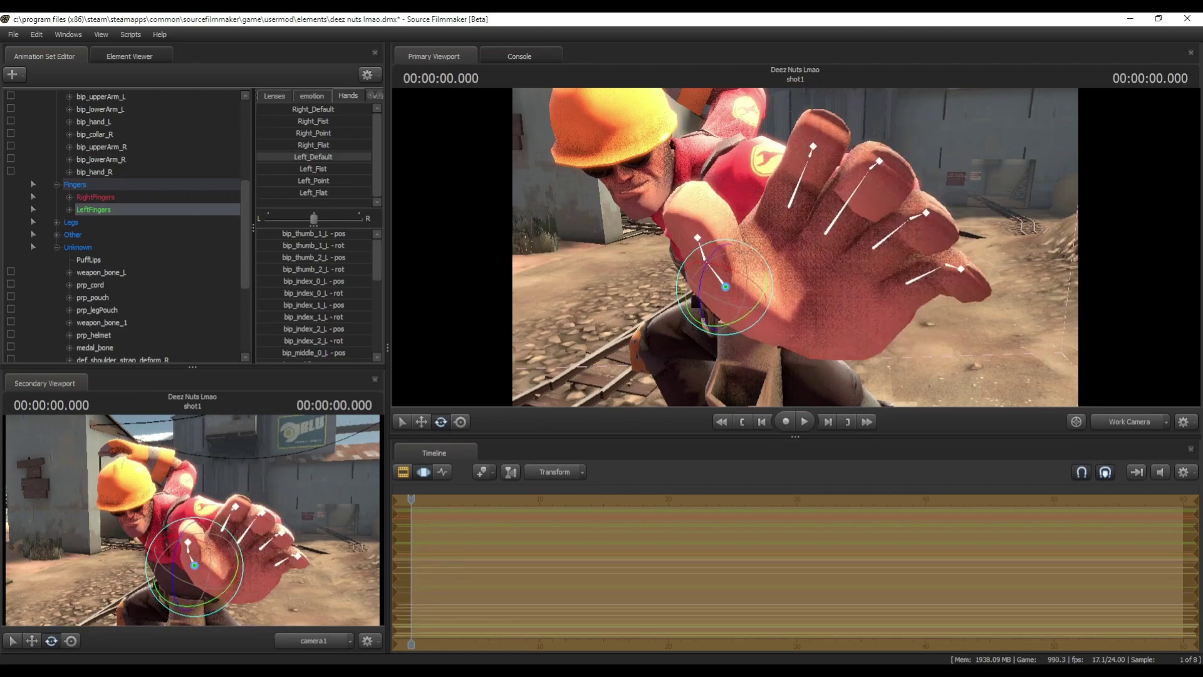
Step: Bend the Engineer's left thumb by rotating its bones, including bip_thumb_2_L
drag(880, 220, 777, 276)
click(725, 253)
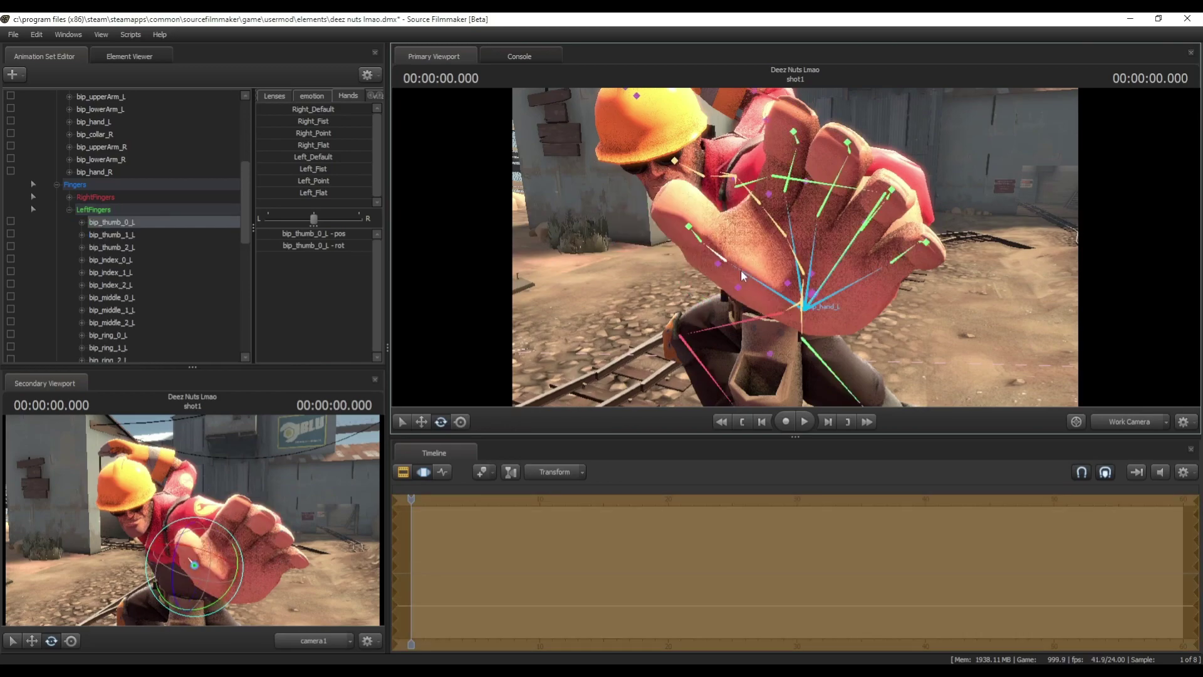
click(712, 297)
ctrl+click(702, 282)
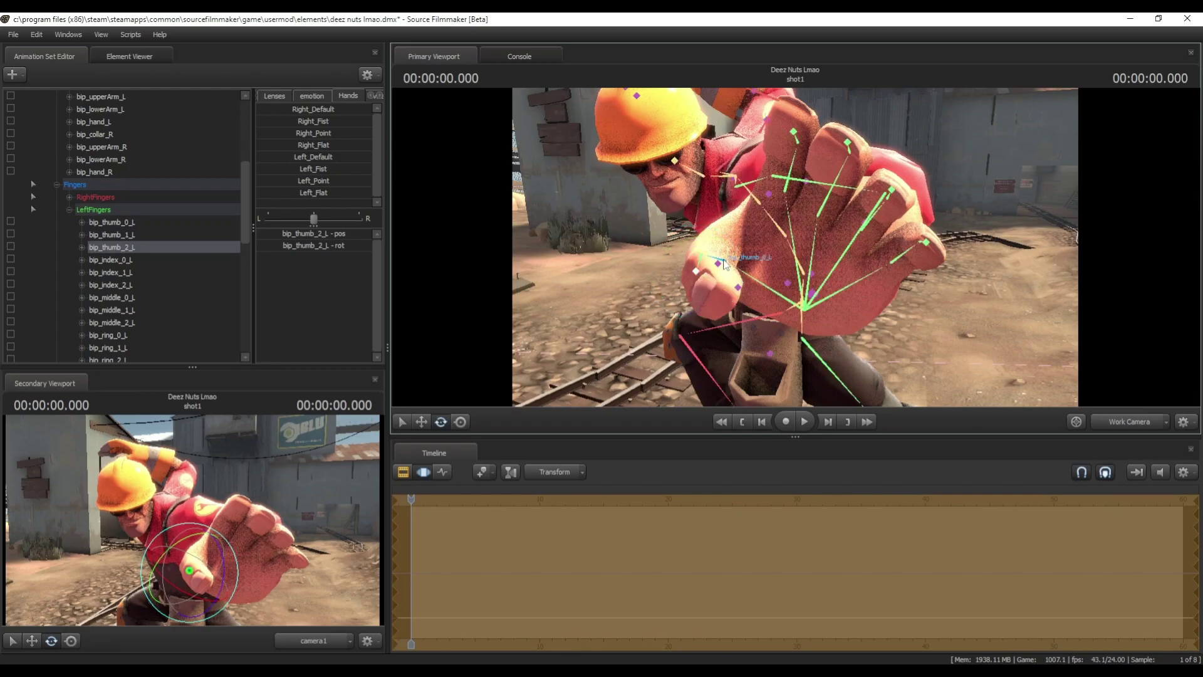
ctrl+click(725, 263)
drag(726, 266, 713, 269)
Step: Curl the left index finger by rotating bip_index_1_L and bip_index_2_L
ctrl+click(784, 190)
drag(755, 159, 725, 167)
click(751, 164)
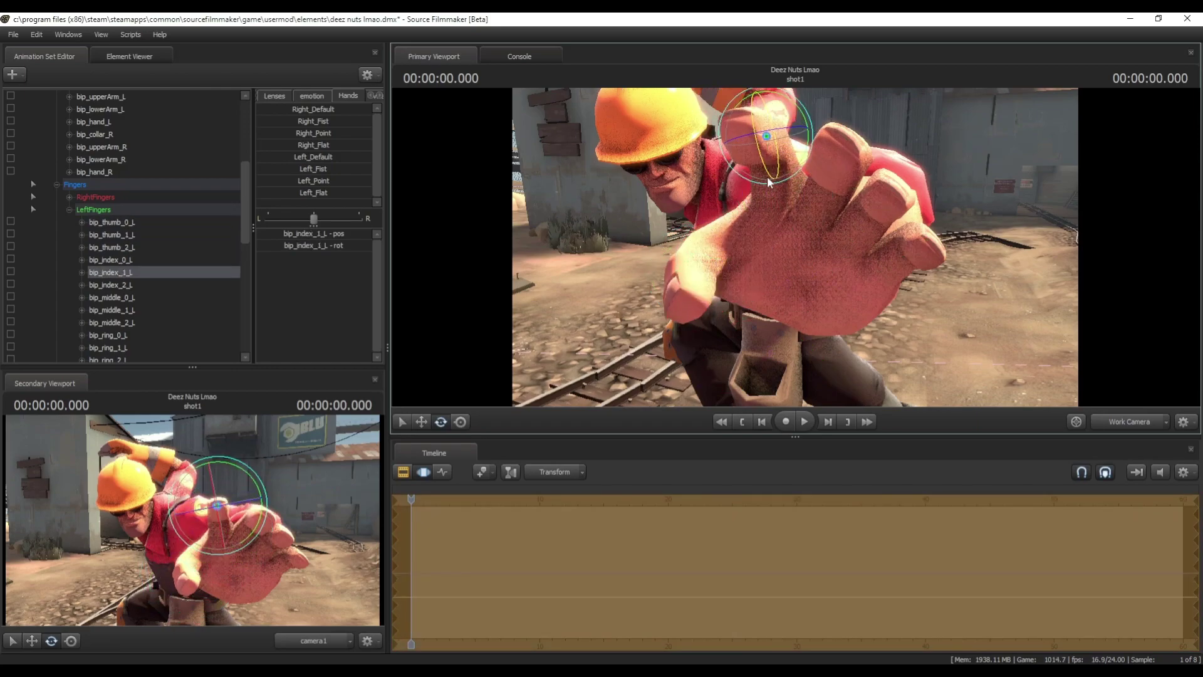
click(757, 164)
drag(753, 164, 760, 179)
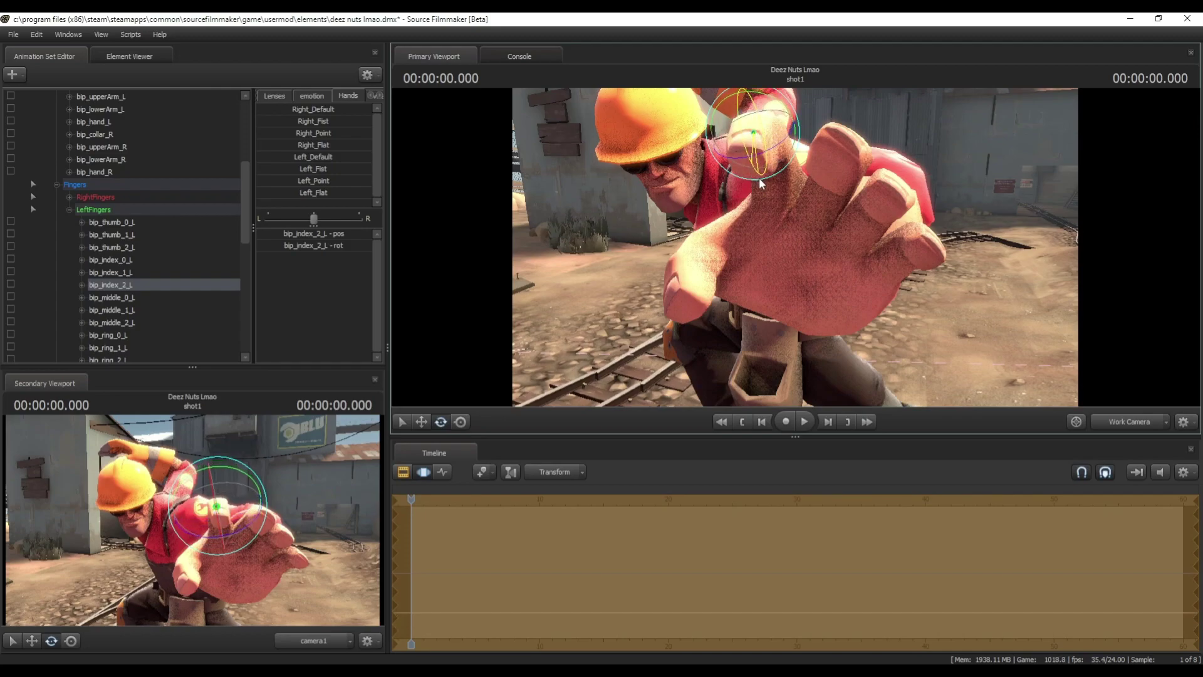
Step: Curl the left middle finger by rotating its bones up to bip_middle_2_L
ctrl+click(835, 198)
drag(829, 198, 817, 209)
ctrl+click(838, 156)
drag(838, 159, 839, 146)
click(840, 145)
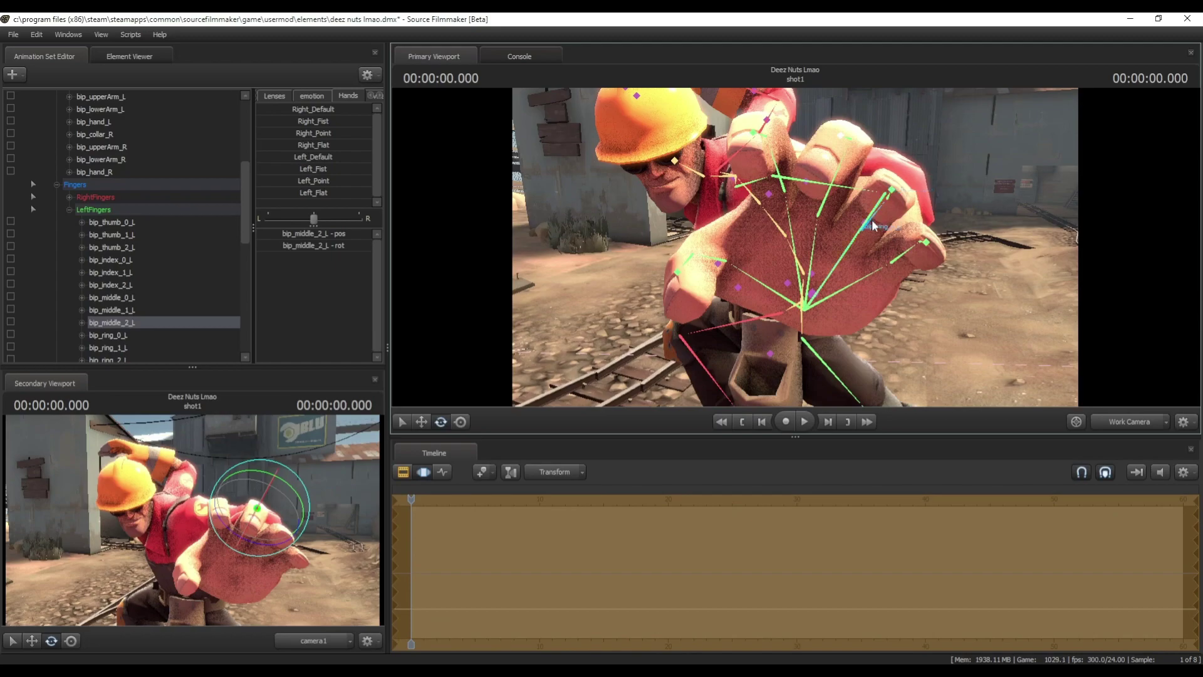
Step: Reshape the left ring and pinky fingers by rotating their bones, including bip_ring_1_L
ctrl+click(872, 226)
key(d)
drag(872, 226, 814, 227)
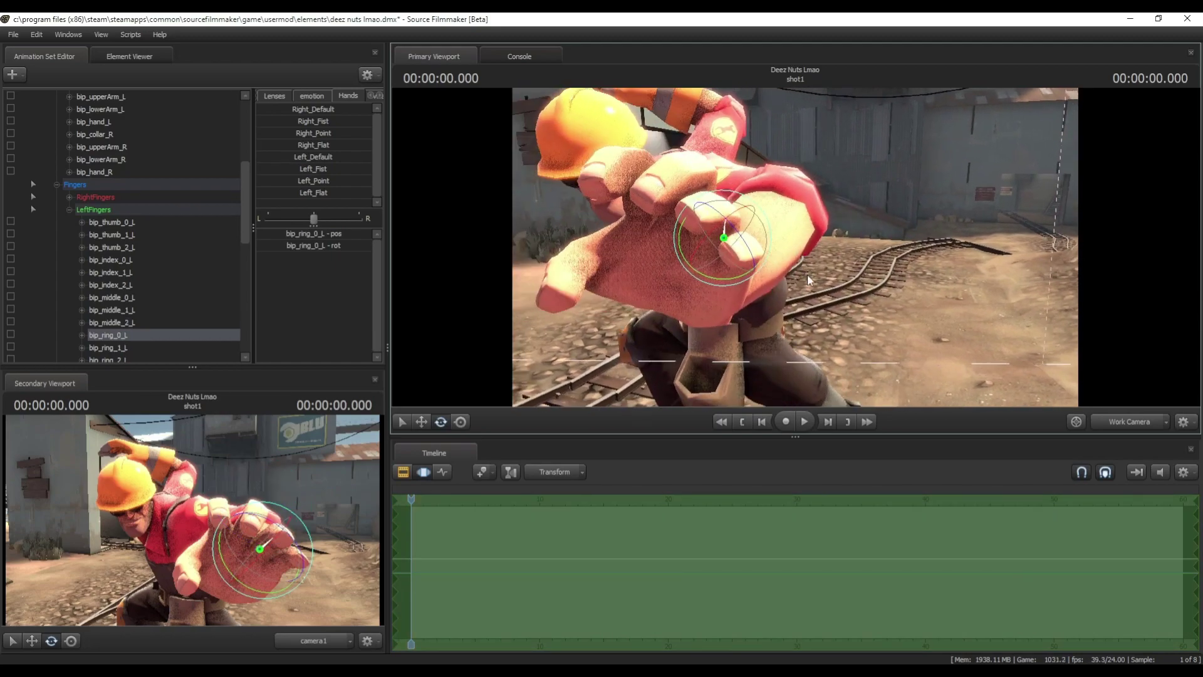
ctrl+click(745, 263)
mouse_move(748, 298)
mouse_down()
mouse_move(774, 313)
mouse_move(765, 290)
mouse_up()
ctrl+click(765, 276)
drag(761, 274, 774, 269)
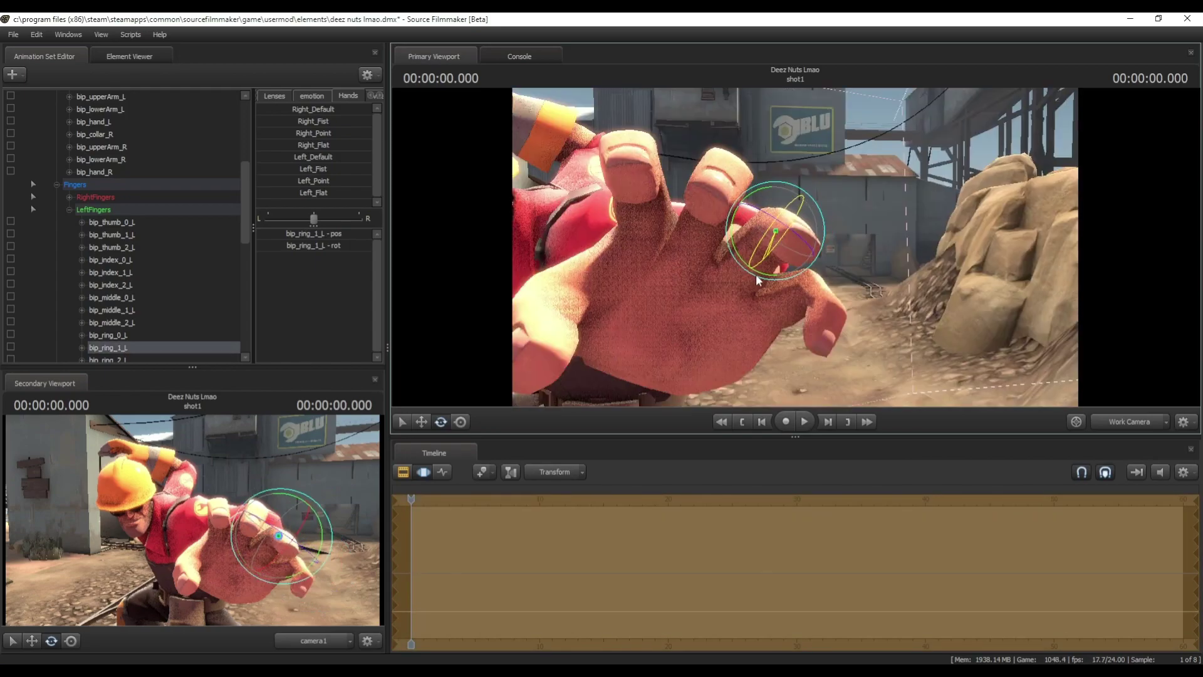
ctrl+click(787, 230)
Step: Refine the left middle and index fingers, including bip_index_2_L, so the hand looks open and grasping
ctrl+click(692, 255)
drag(700, 269, 705, 249)
ctrl+click(634, 163)
drag(637, 178, 631, 148)
ctrl+click(651, 226)
drag(649, 203, 647, 193)
ctrl+click(640, 134)
drag(644, 138, 642, 131)
key(s)
drag(795, 247, 699, 232)
key(d)
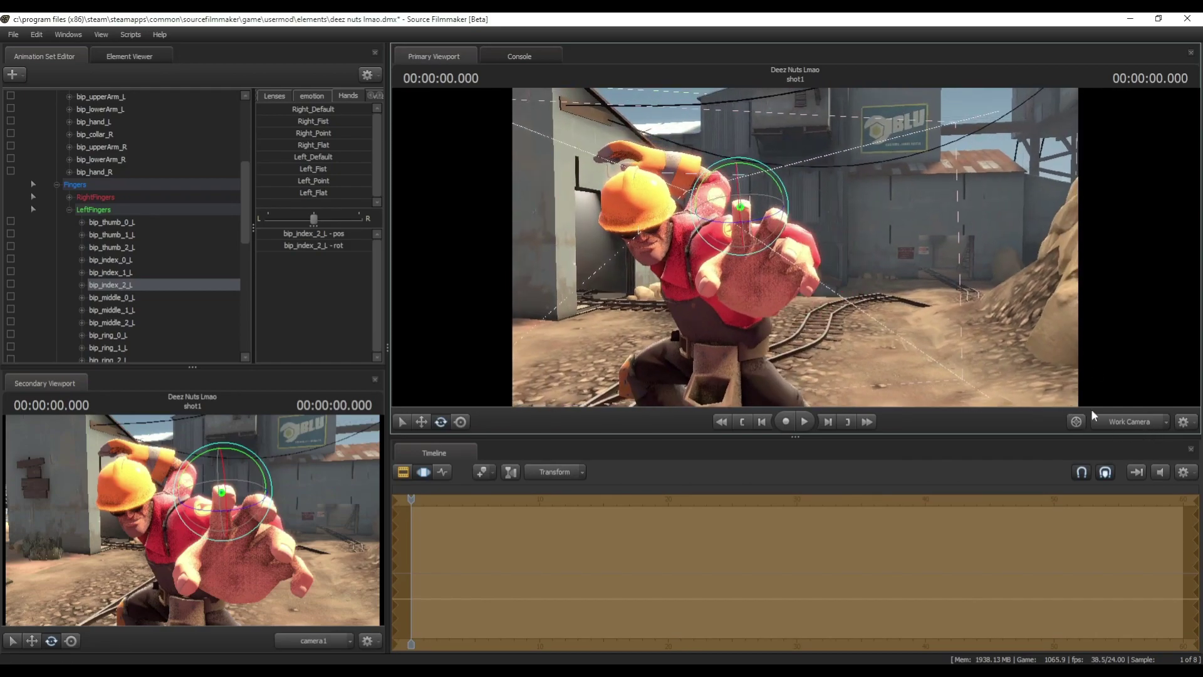
Step: Collapse engineer1's Body, Arms and LeftFingers groups and select the RightFingers group
drag(795, 247, 815, 320)
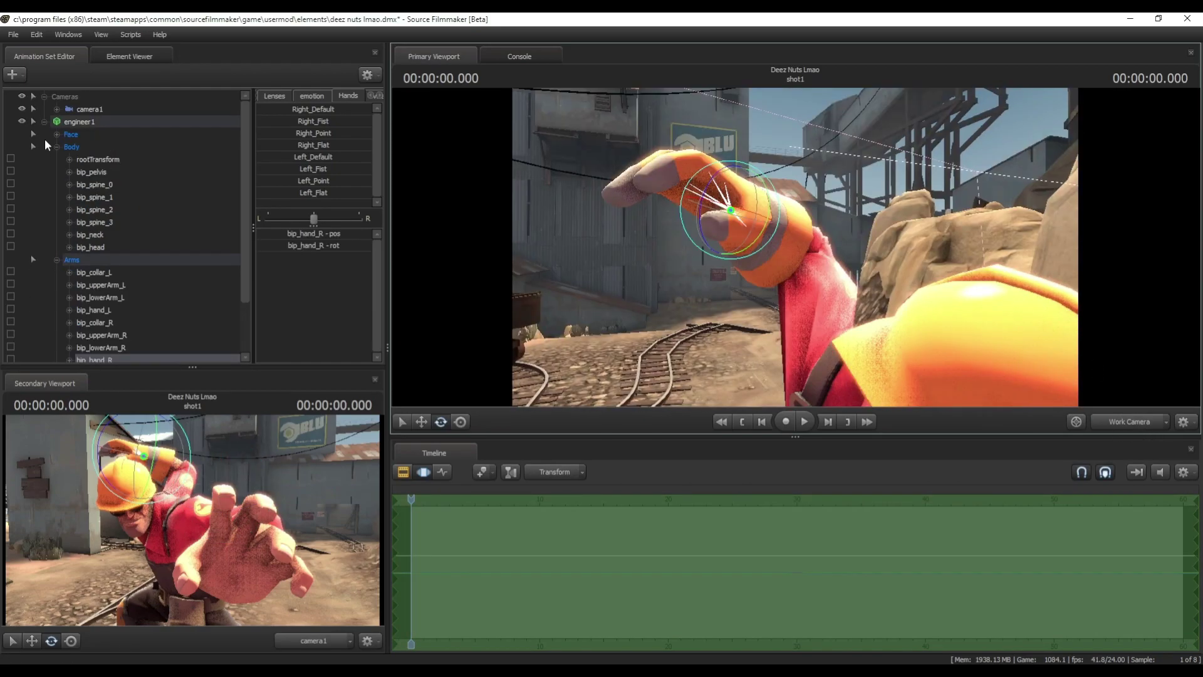
click(57, 146)
click(55, 159)
click(57, 172)
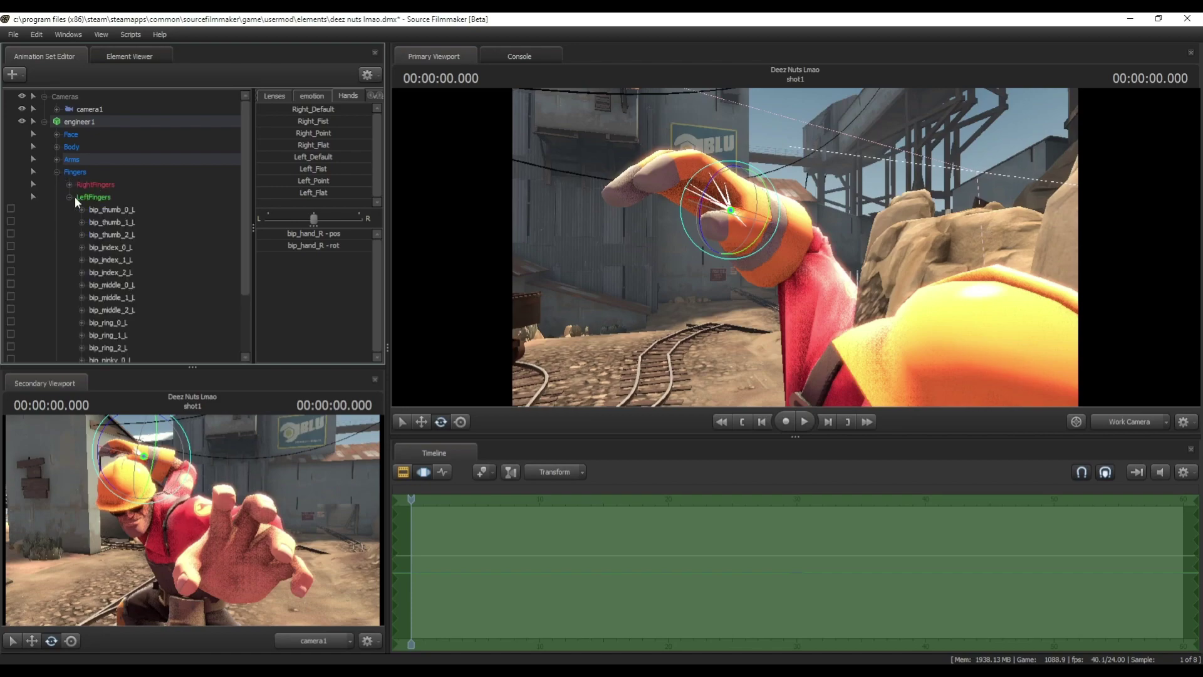
click(68, 196)
click(88, 183)
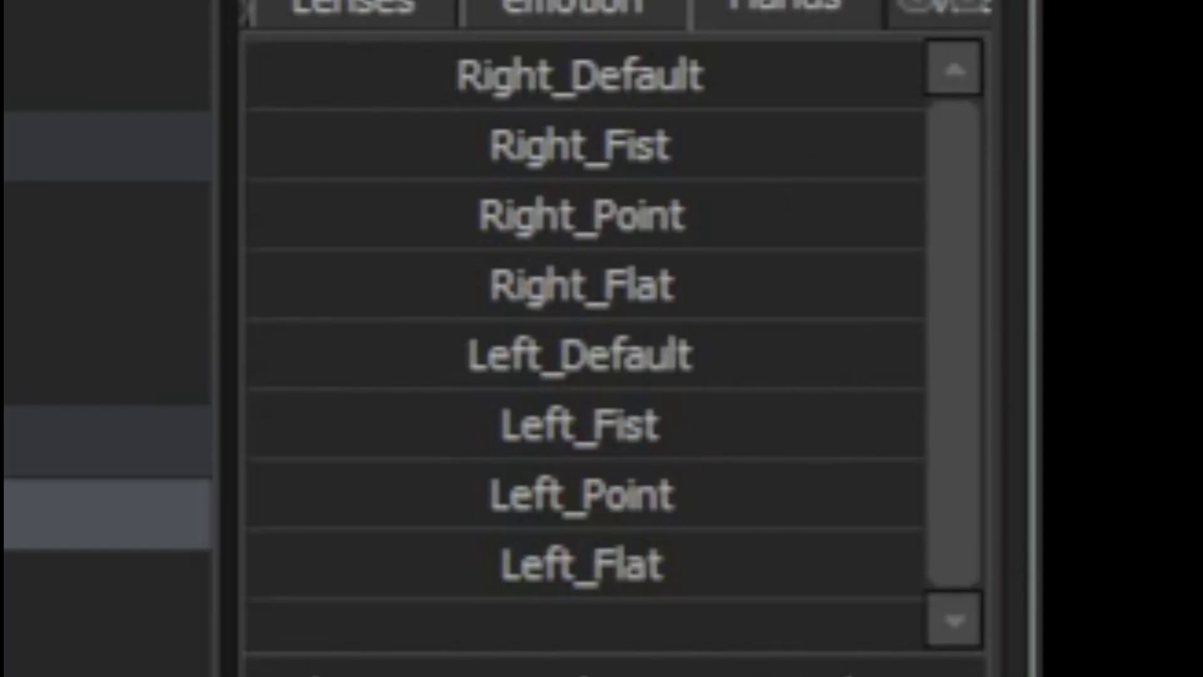
drag(795, 247, 836, 212)
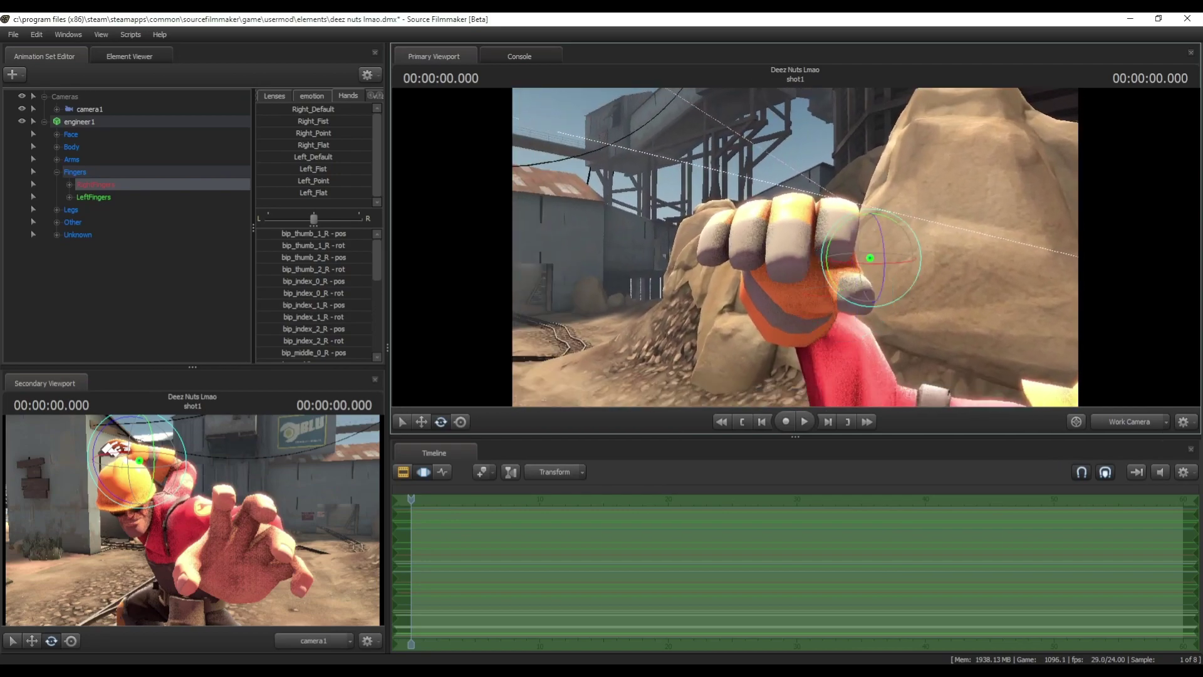
drag(795, 247, 795, 253)
Step: Select bip_index_0_R through bip_pinky_2_R and curl them together into a fist using Local rotation mode
click(70, 206)
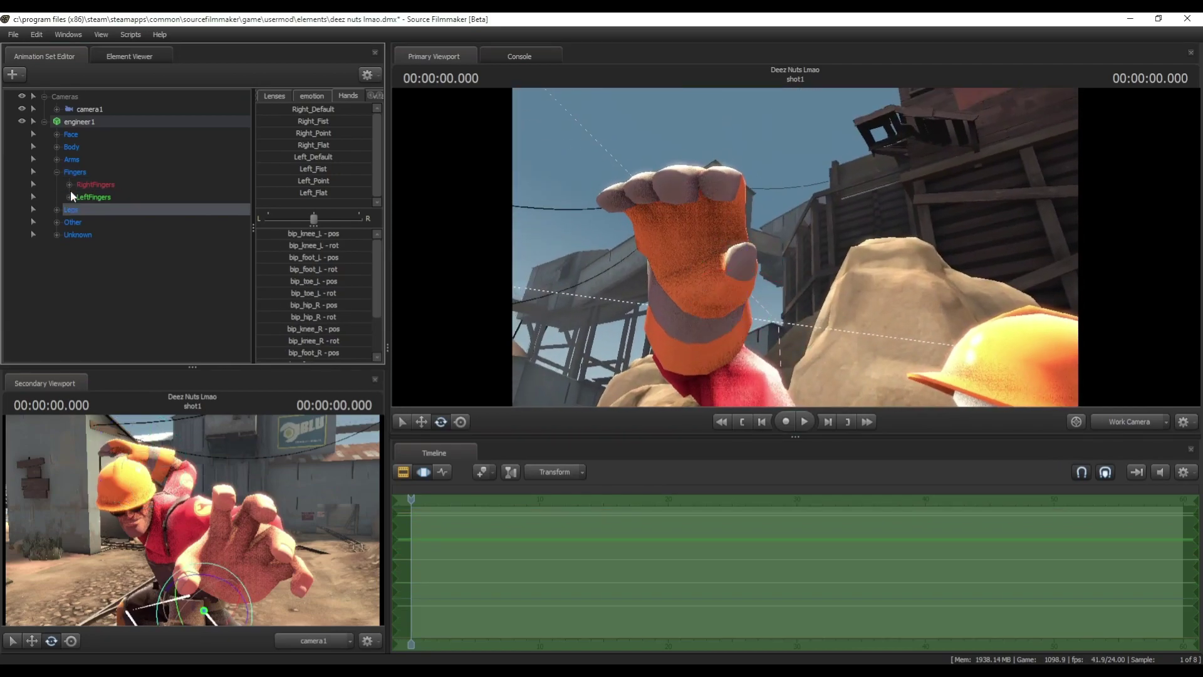
click(69, 185)
scroll(117, 230, down, 2)
scroll(148, 225, up, 1)
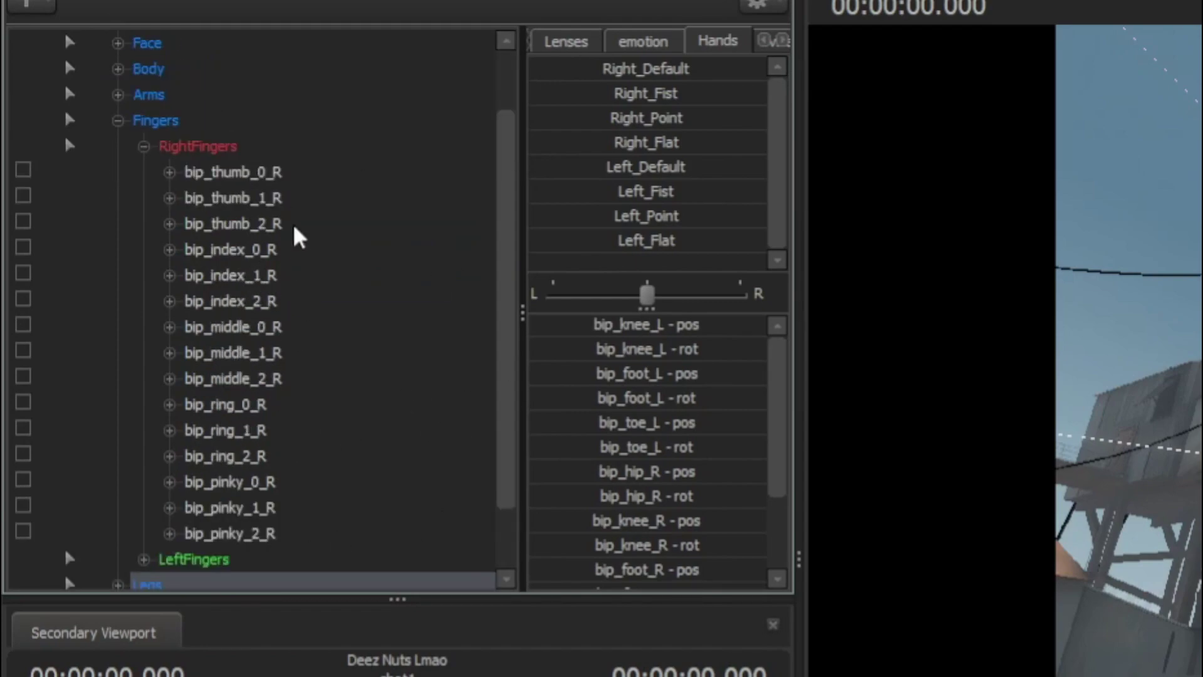
click(245, 255)
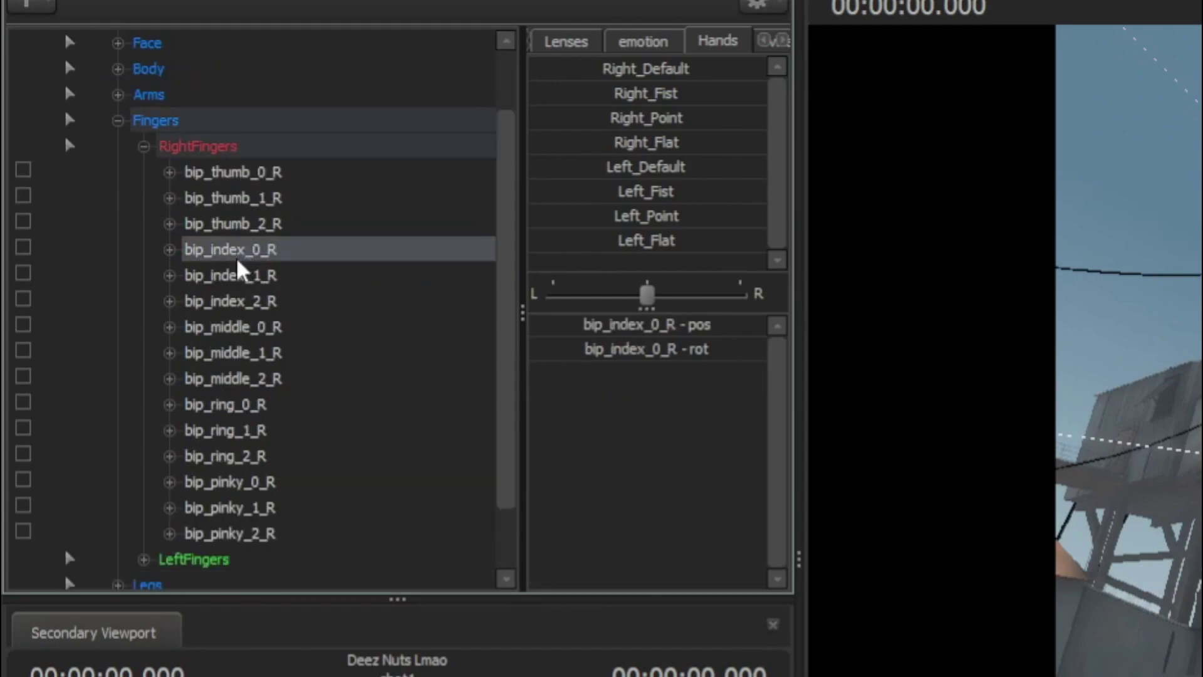
shift+click(259, 536)
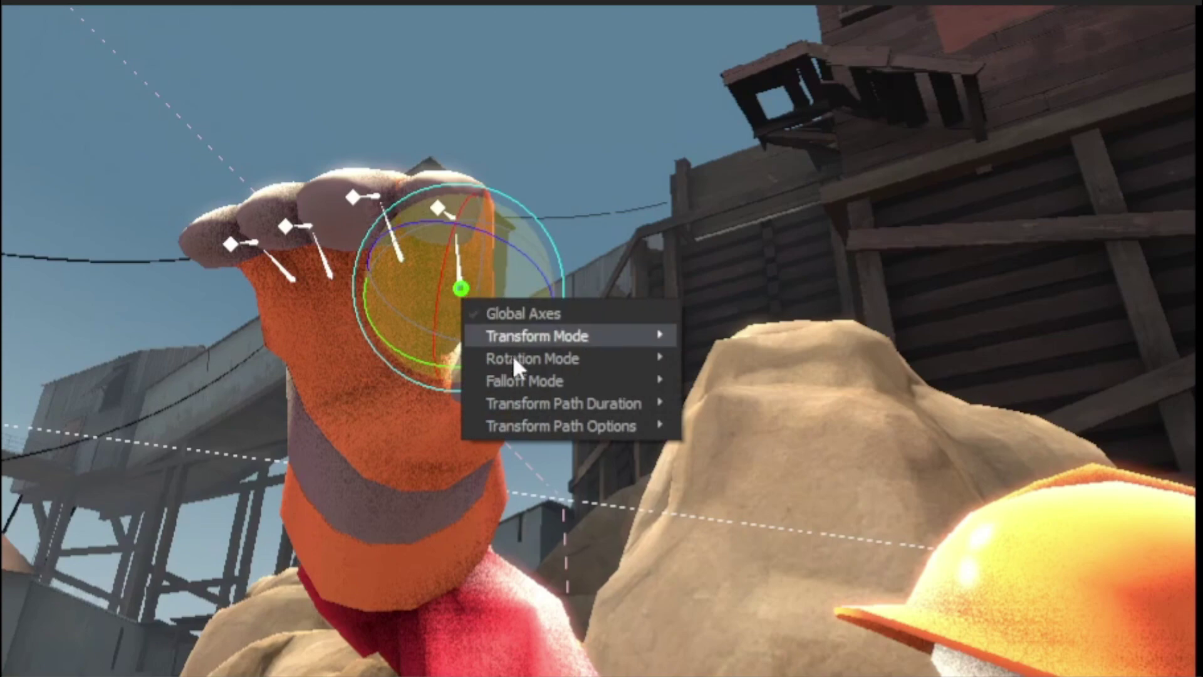
mouse_move(542, 361)
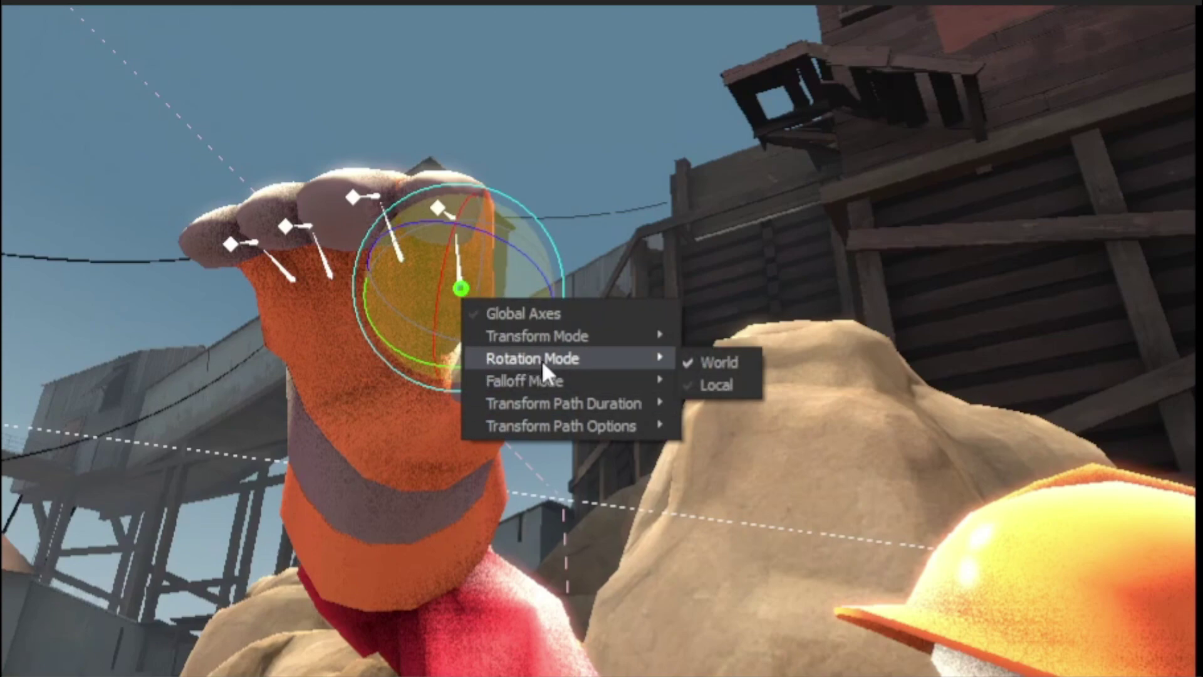
click(716, 386)
drag(441, 300, 446, 348)
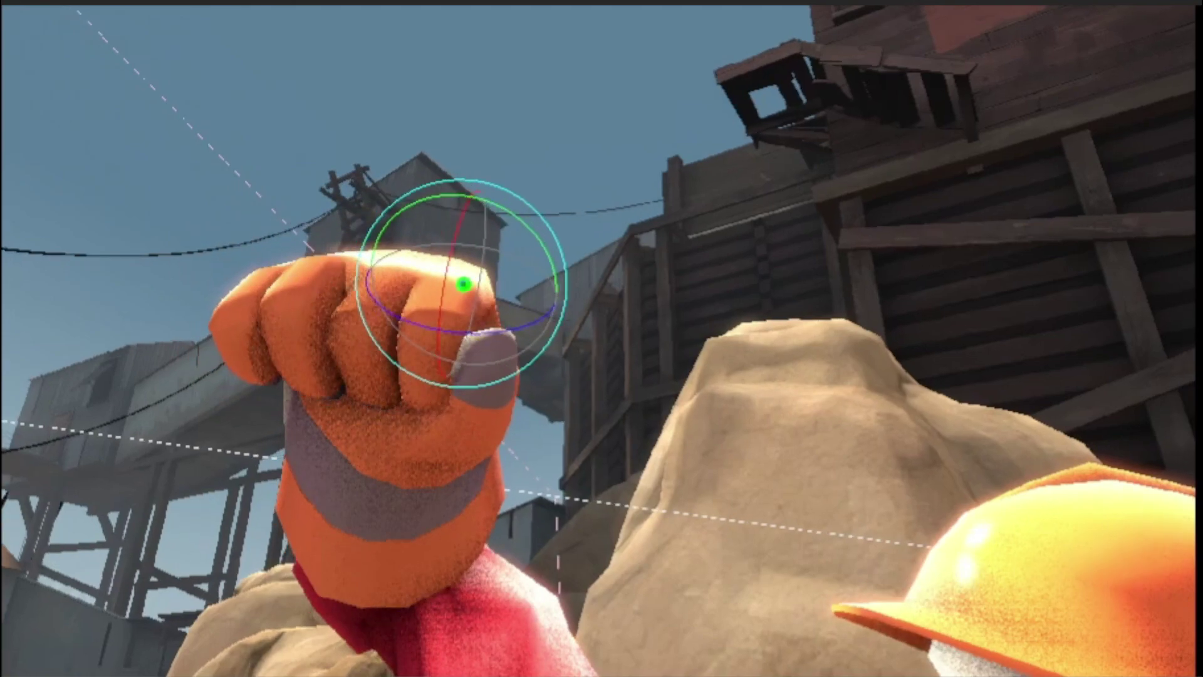
Step: Return the rotation mode to World and fold the right thumb across the fist by rotating bip_thumb_0_R and bip_thumb_2_R
mouse_move(867, 236)
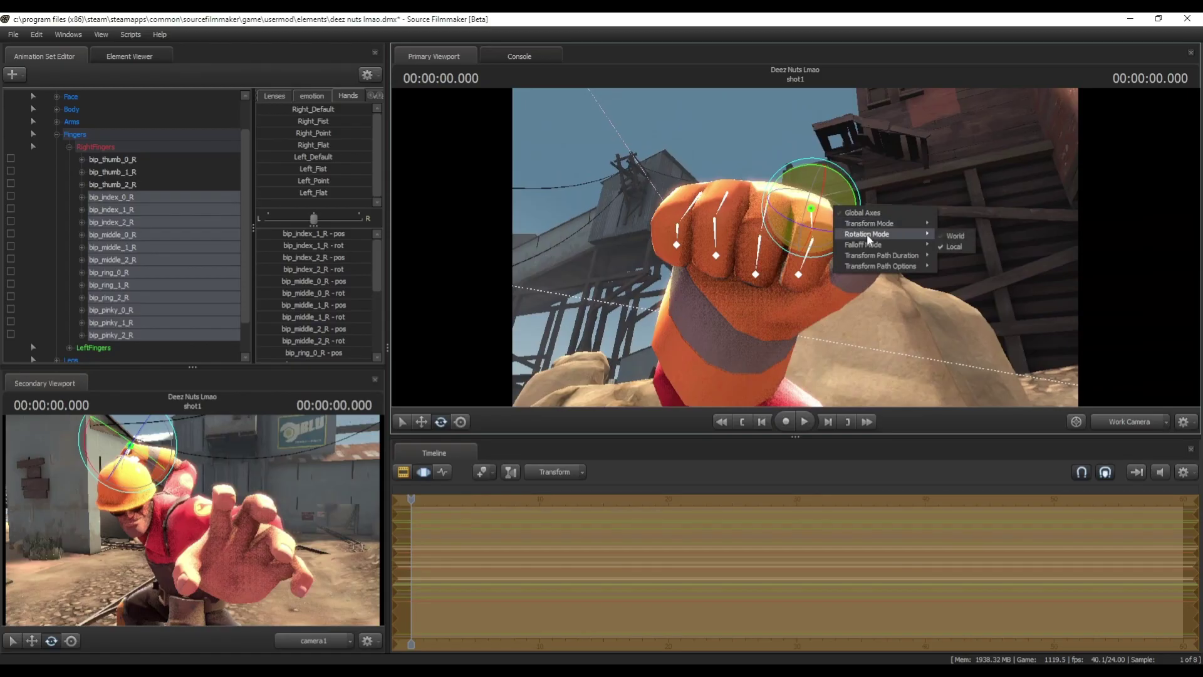
click(947, 238)
drag(895, 239, 793, 261)
click(792, 260)
drag(722, 295, 788, 288)
ctrl+click(769, 280)
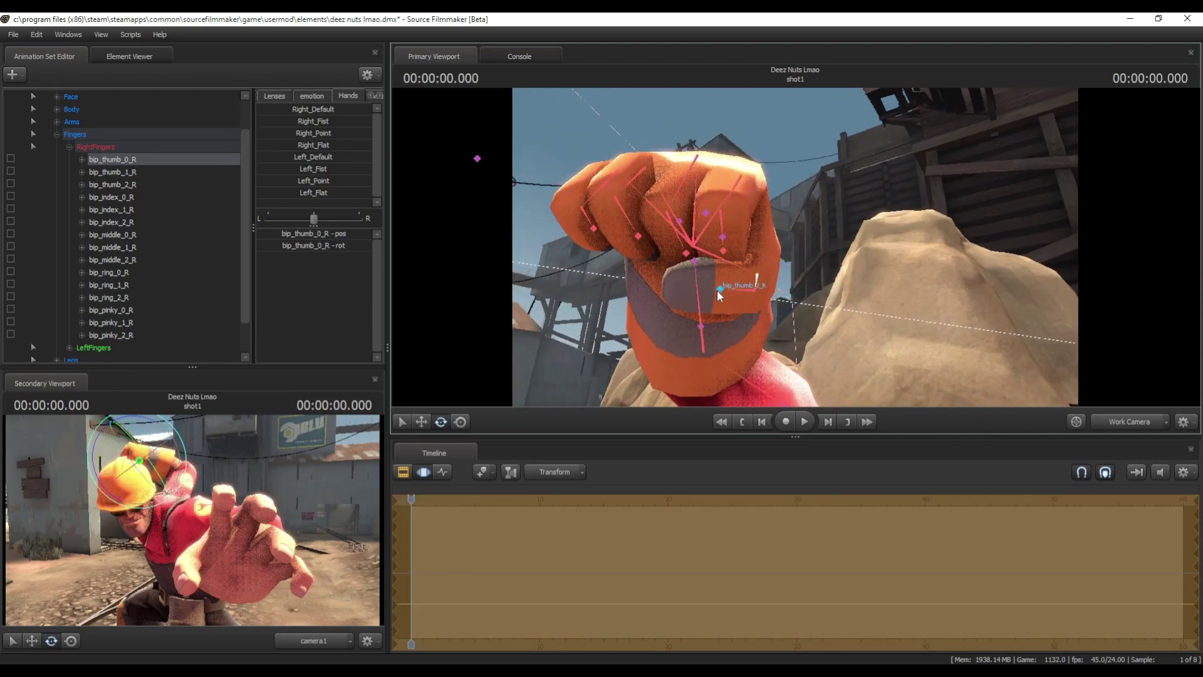
click(720, 294)
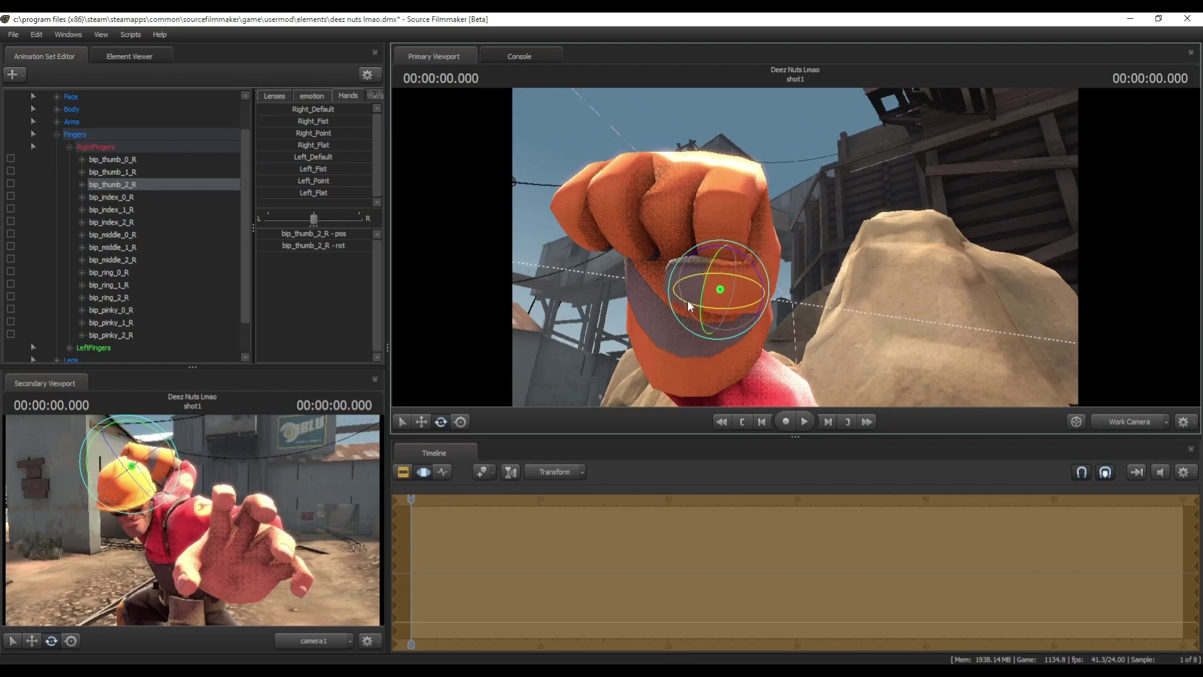
drag(669, 295, 796, 247)
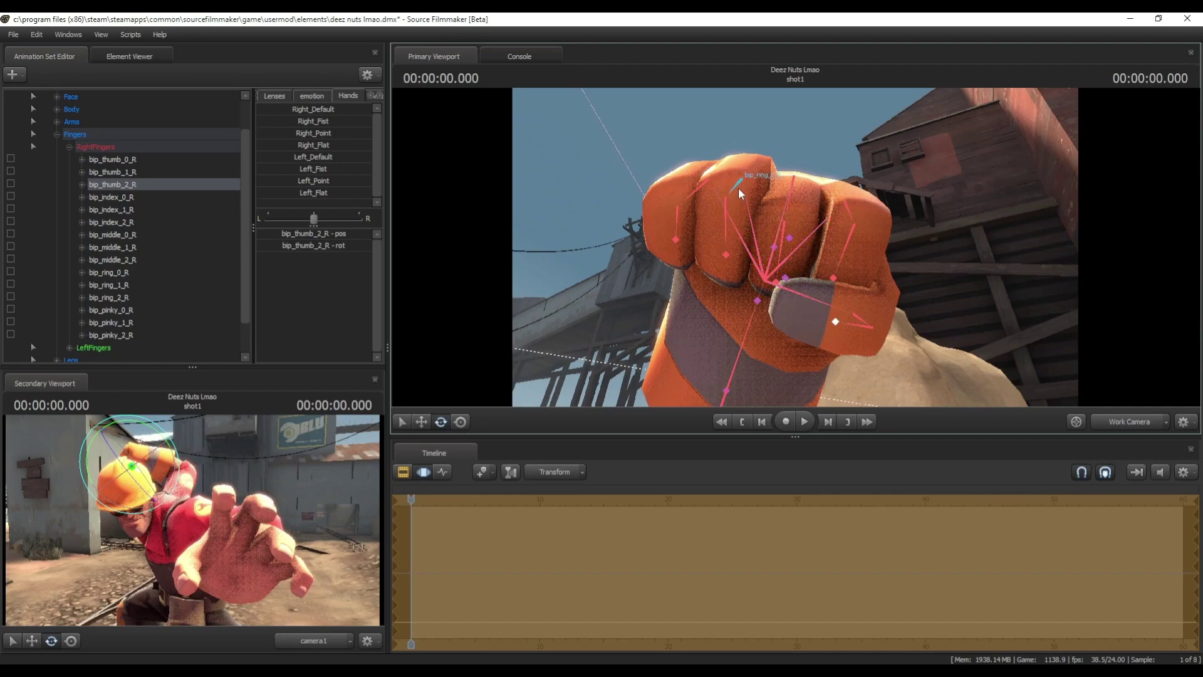
Step: Refine the right fist's knuckles by rotating bip_ring_0_R and bip_index_0_R, checking the curl of the neighbouring fingers
click(737, 201)
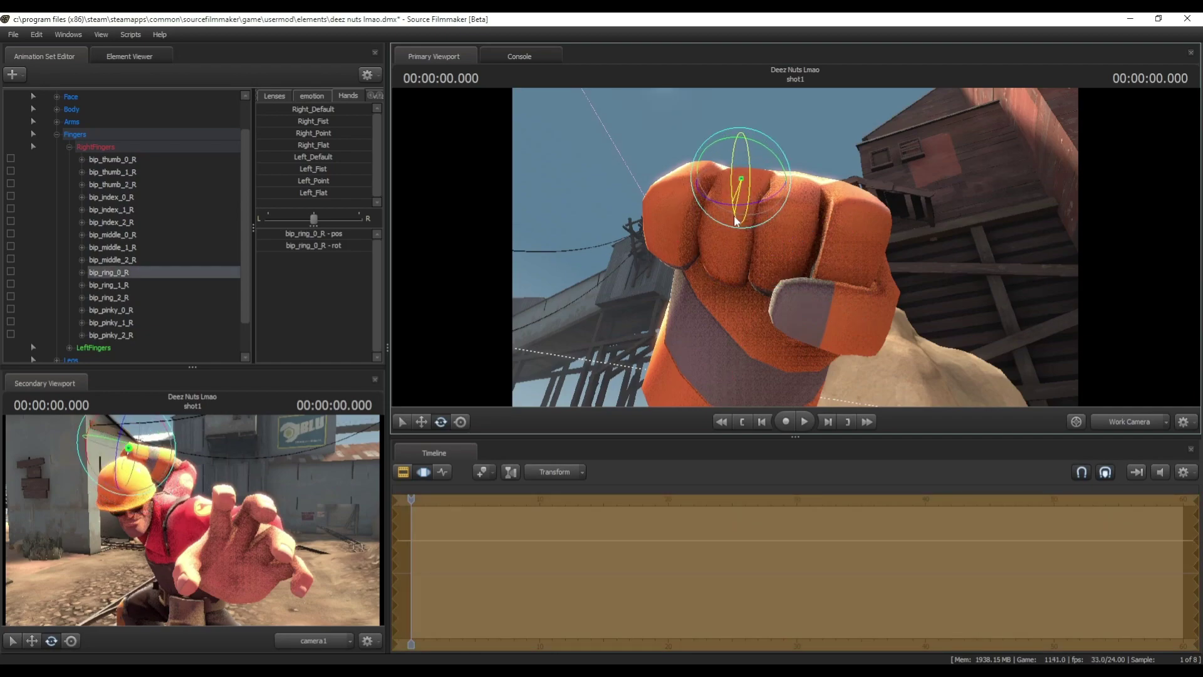
click(788, 206)
click(826, 194)
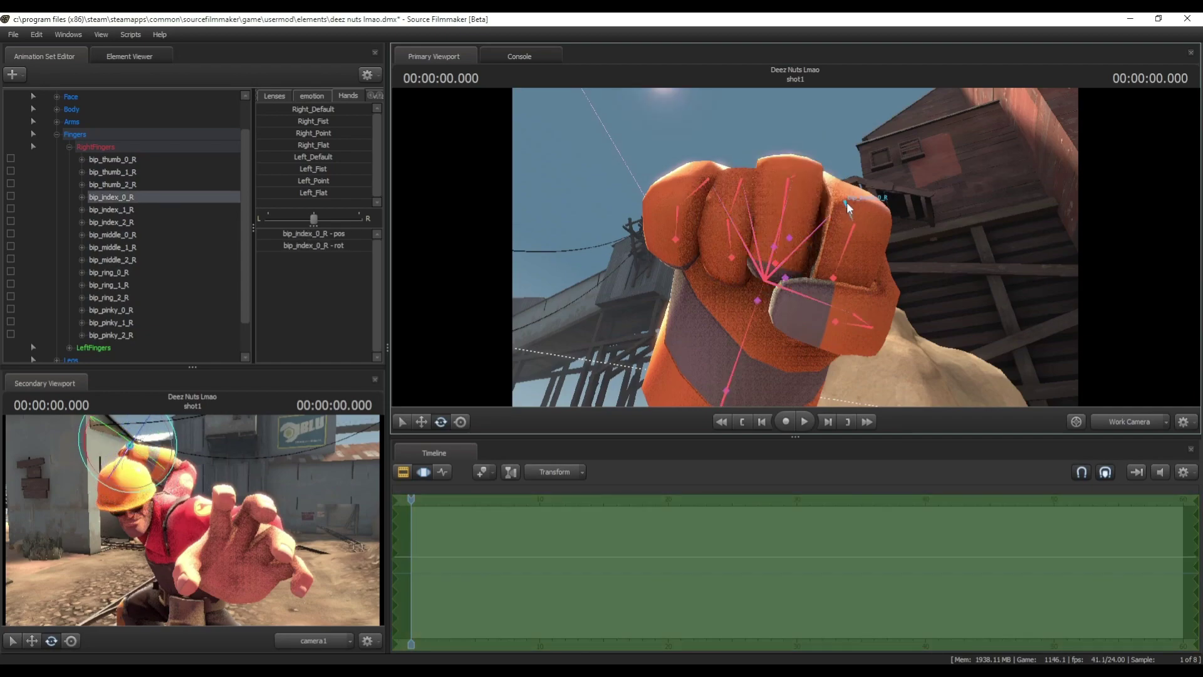
drag(825, 191, 821, 198)
ctrl+click(693, 209)
drag(695, 213, 704, 230)
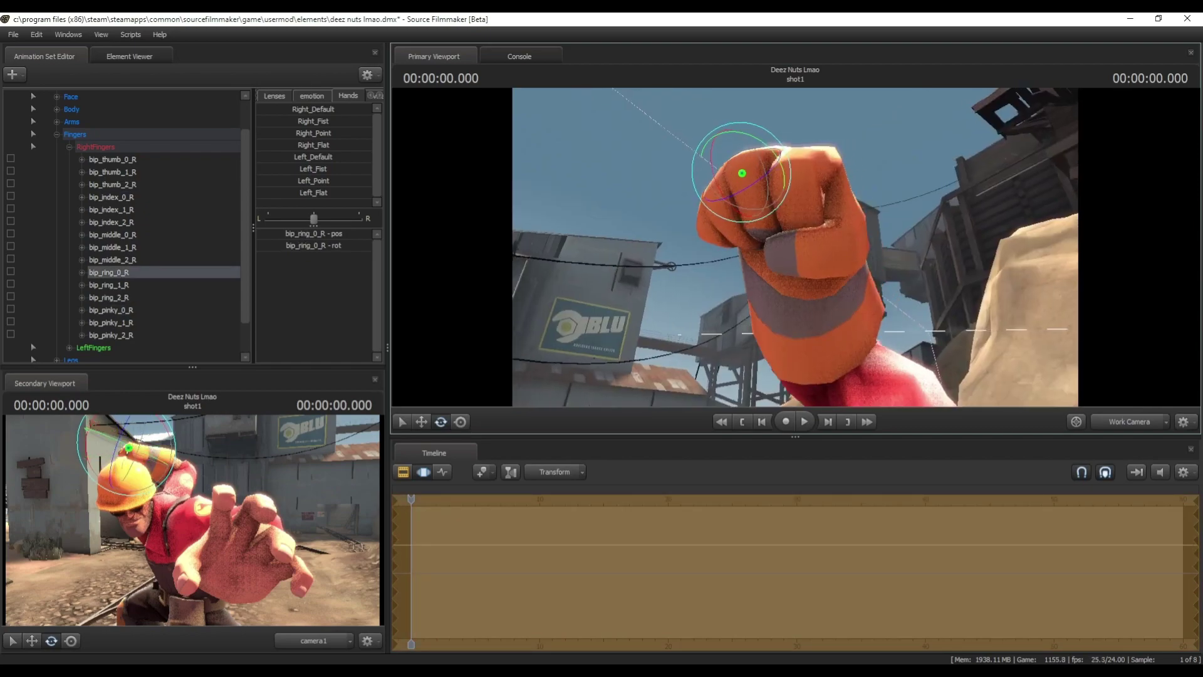
Step: Switch the primary viewport back to camera1 and select engineer1's Face group to access its facial controls
click(1135, 423)
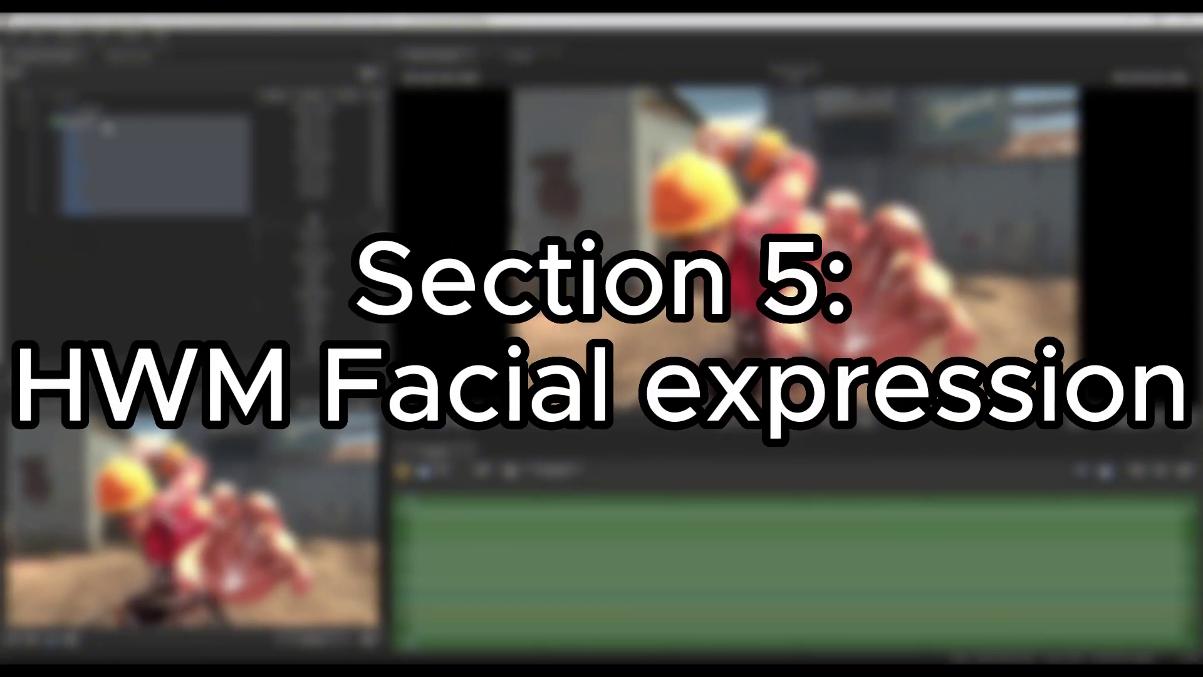
click(71, 134)
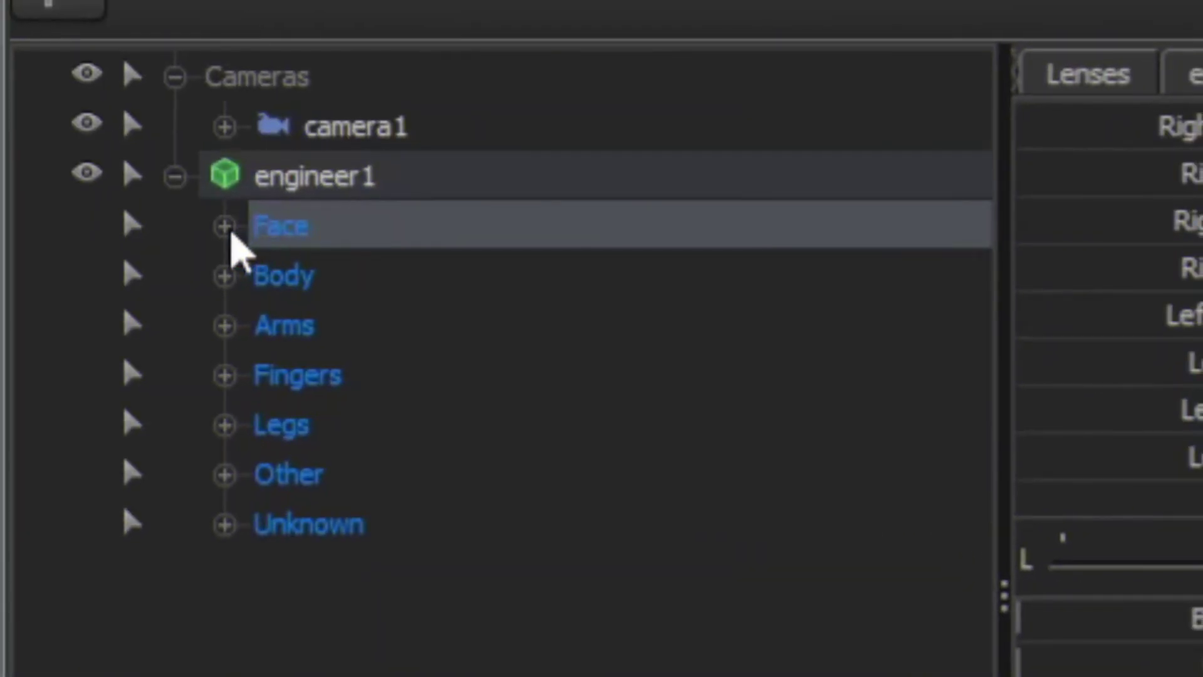
click(232, 233)
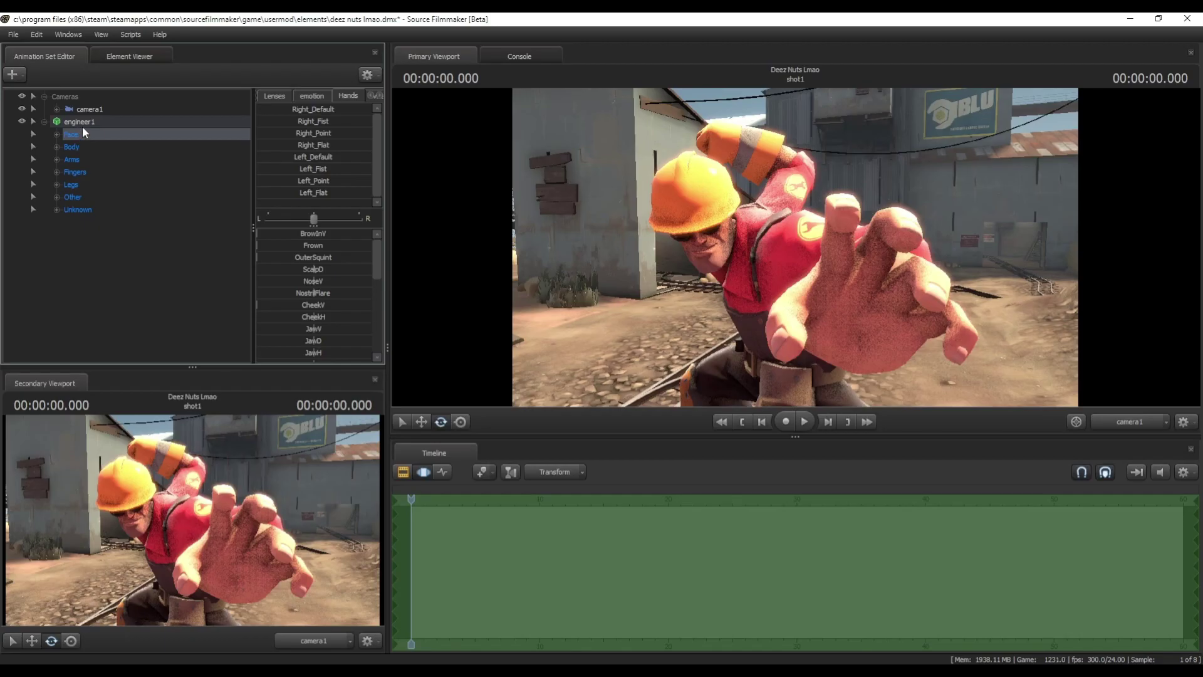
click(323, 178)
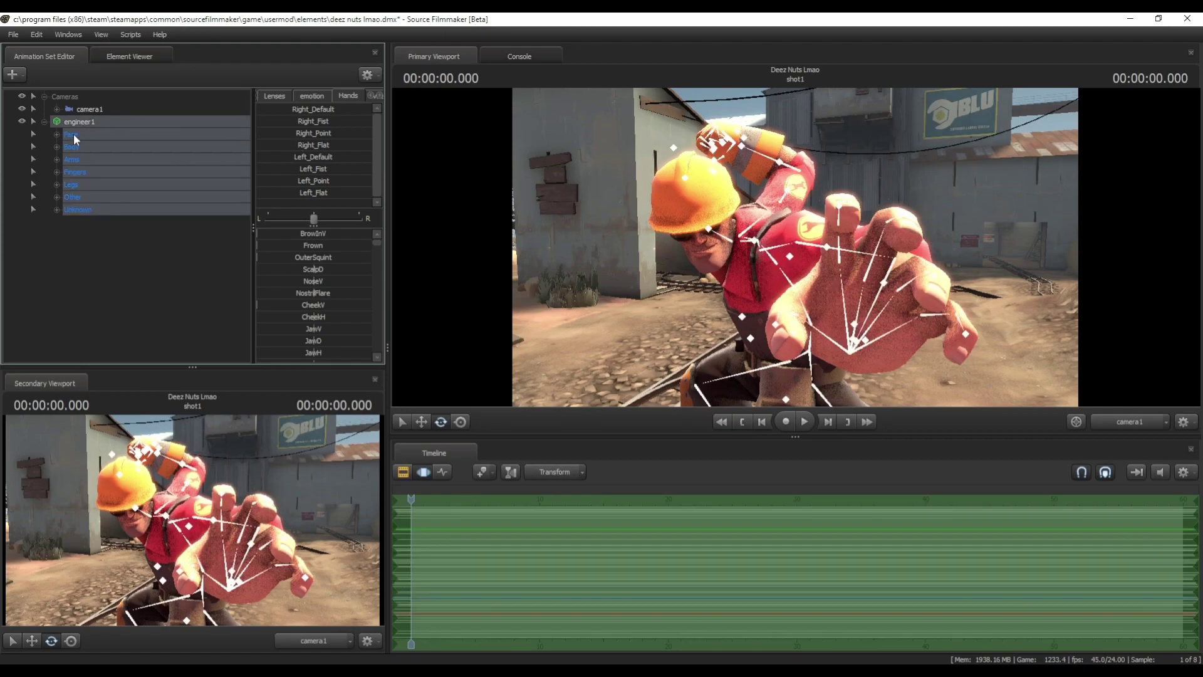
click(80, 135)
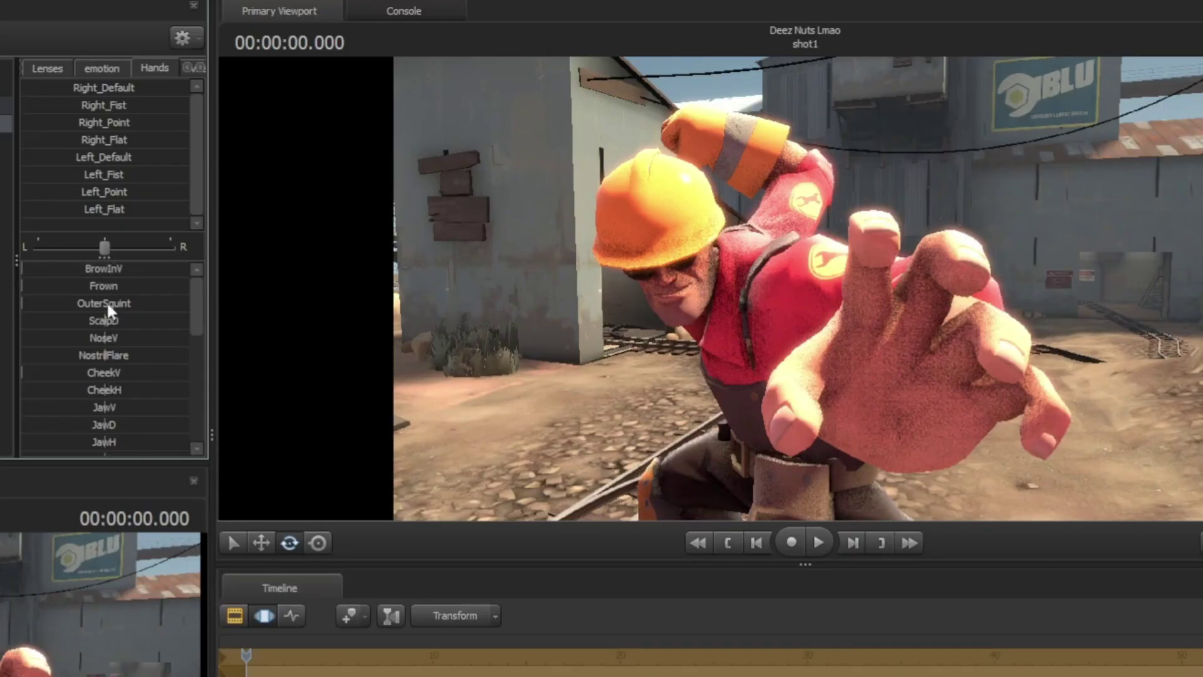
Step: Try the Frown control at full strength on the Engineer's face and shift the left-right balance fully to R
click(91, 289)
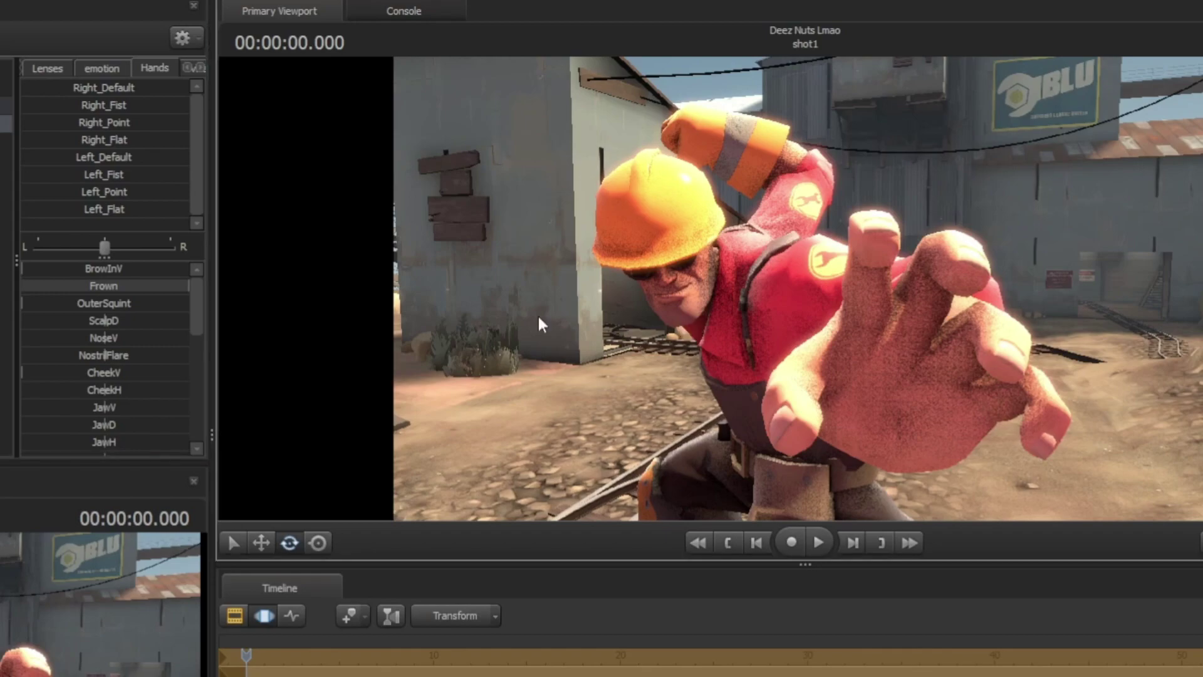
drag(804, 289, 802, 232)
drag(86, 285, 188, 272)
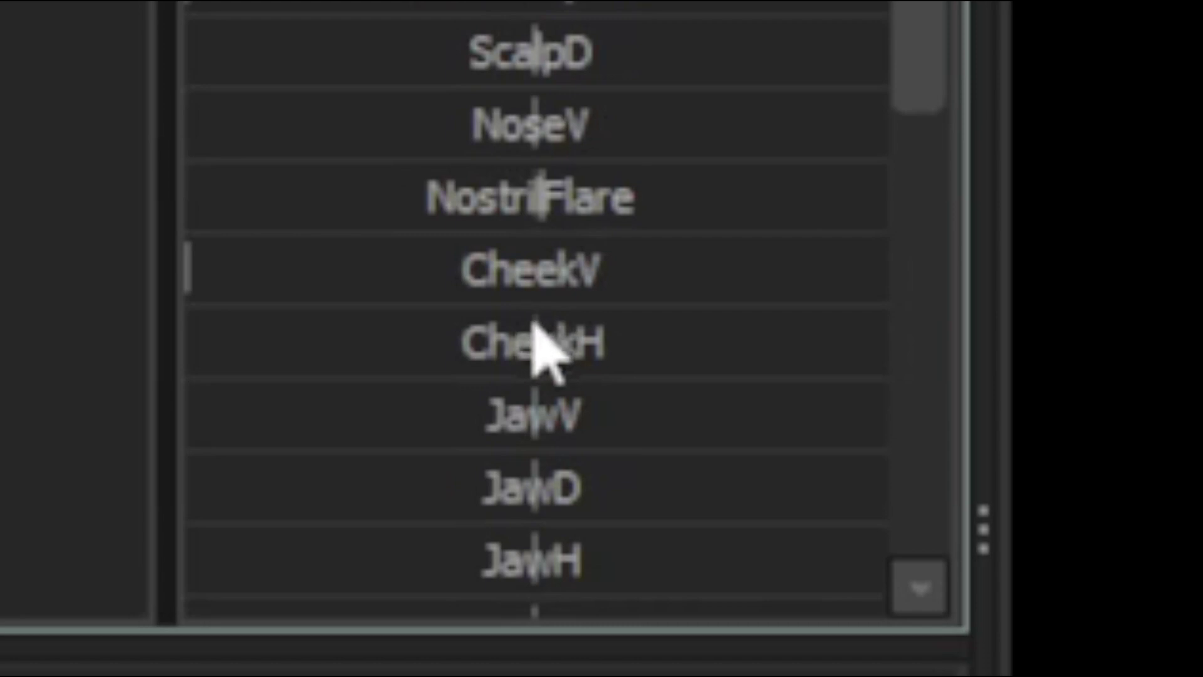
right_click(546, 348)
click(660, 383)
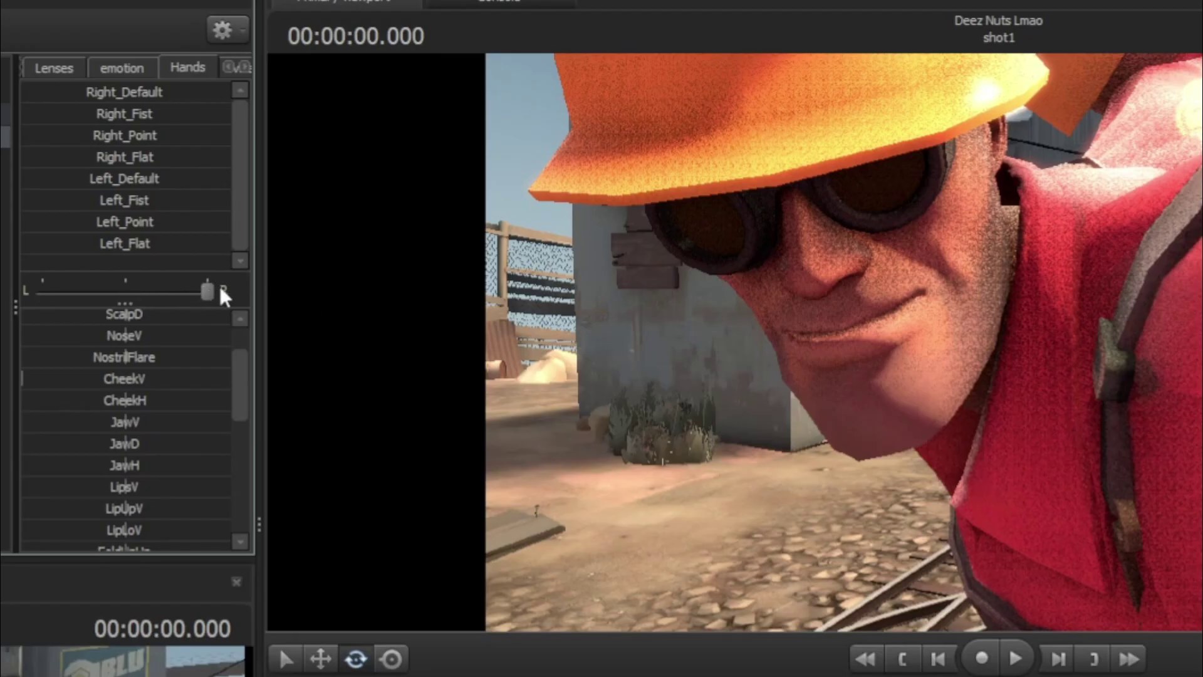
Step: Try the JawV and PuckerLipUp controls with the left-right balance limiting the change to one side of the mouth
scroll(150, 394, down, 3)
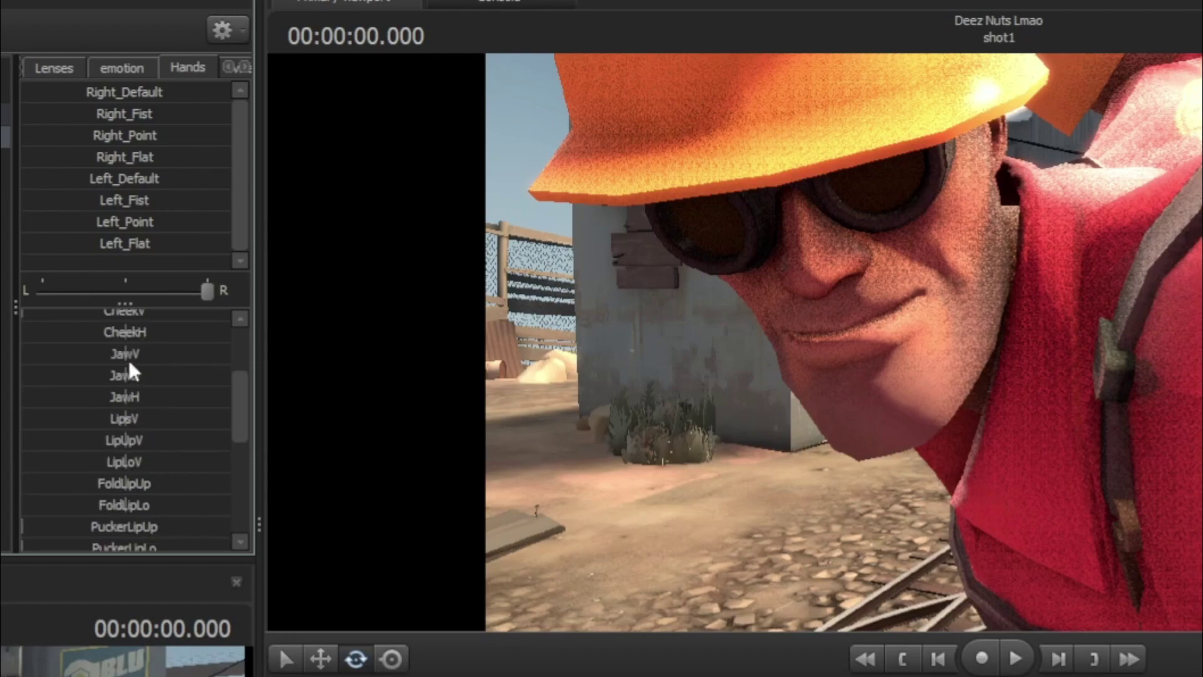
mouse_move(129, 357)
mouse_down()
mouse_move(159, 357)
mouse_move(126, 357)
mouse_up()
scroll(162, 466, down, 3)
drag(110, 458, 178, 459)
alt+drag(840, 487, 888, 368)
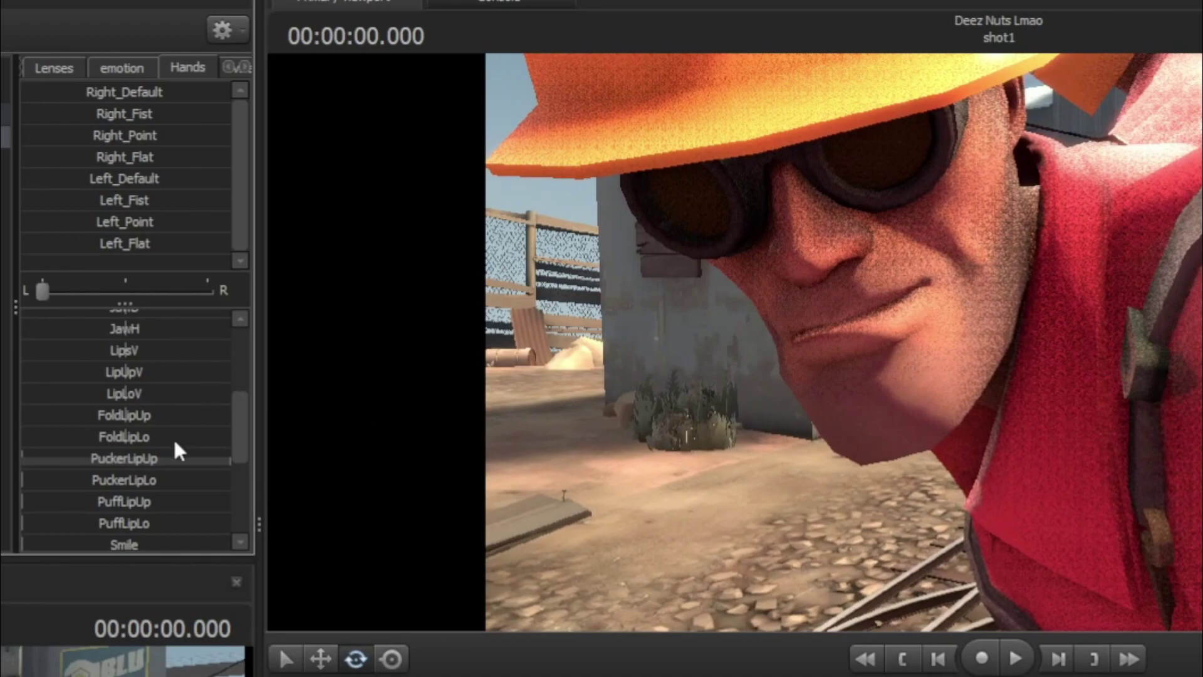
Step: Raise LipUpV and adjust LipLoV on both sides so the Engineer bares his teeth
scroll(121, 430, down, 2)
drag(122, 410, 188, 411)
drag(588, 437, 683, 495)
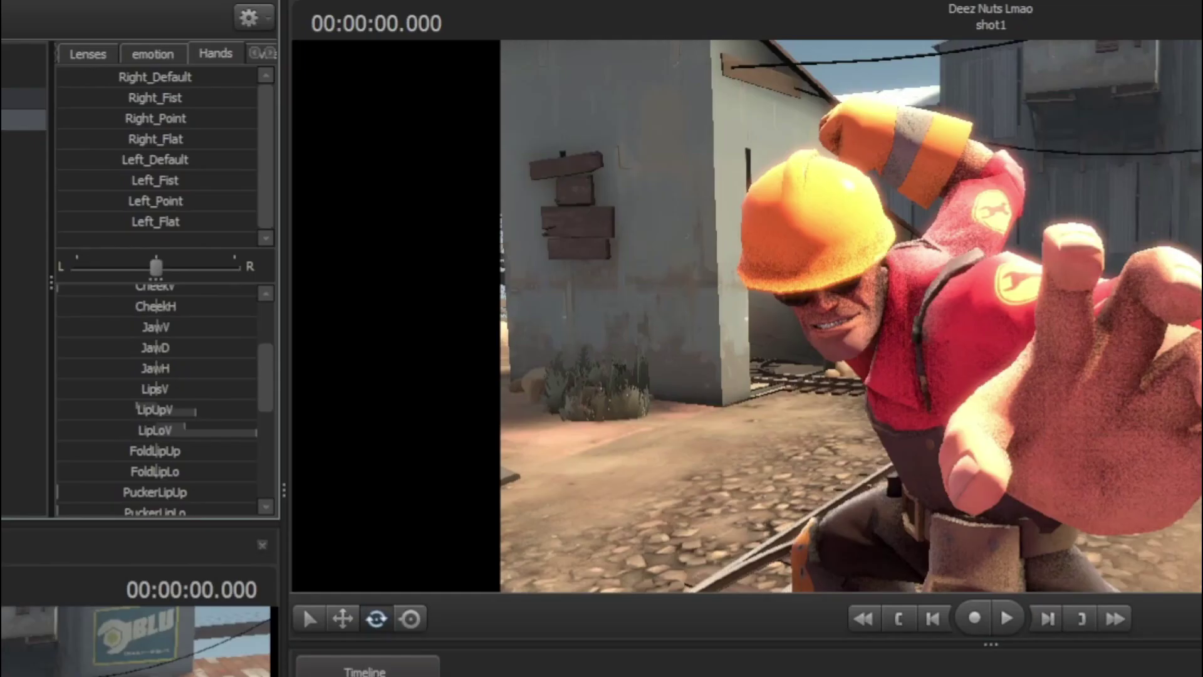
drag(335, 312, 339, 304)
drag(201, 417, 174, 430)
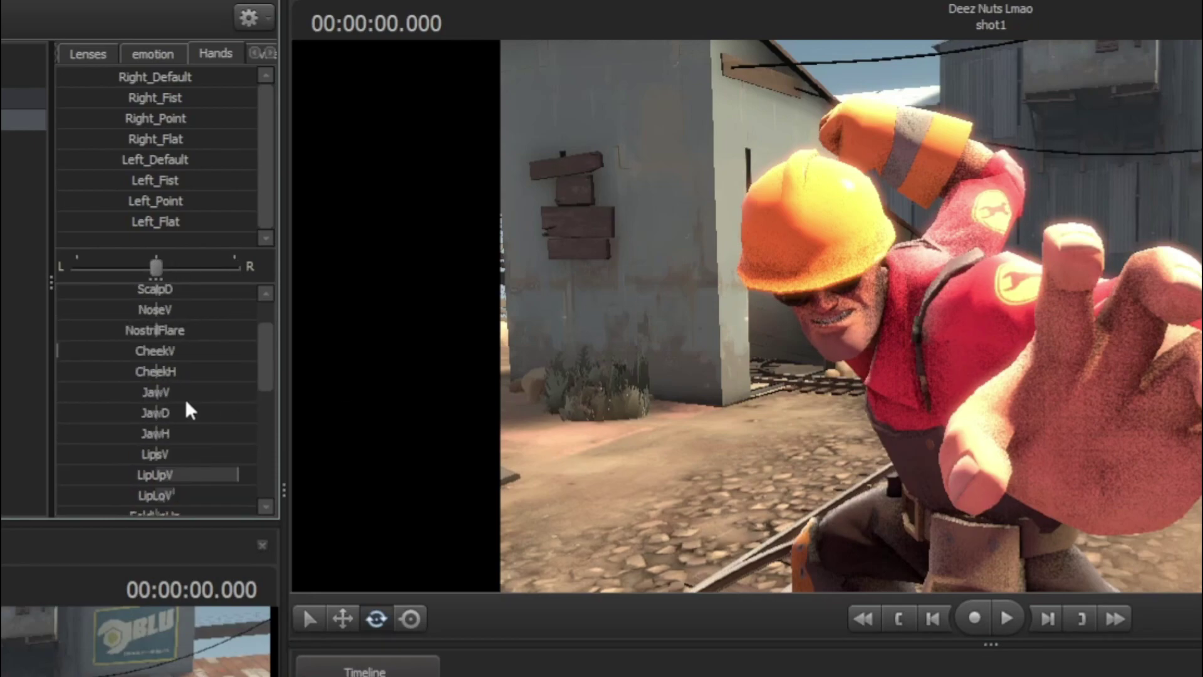
Step: Open the jaw slightly with JawV and shift the left-right balance fully to L to refine the mouth asymmetrically
drag(184, 398, 243, 420)
scroll(199, 432, down, 2)
scroll(176, 476, down, 2)
drag(156, 267, 72, 267)
drag(201, 421, 282, 427)
scroll(161, 431, up, 3)
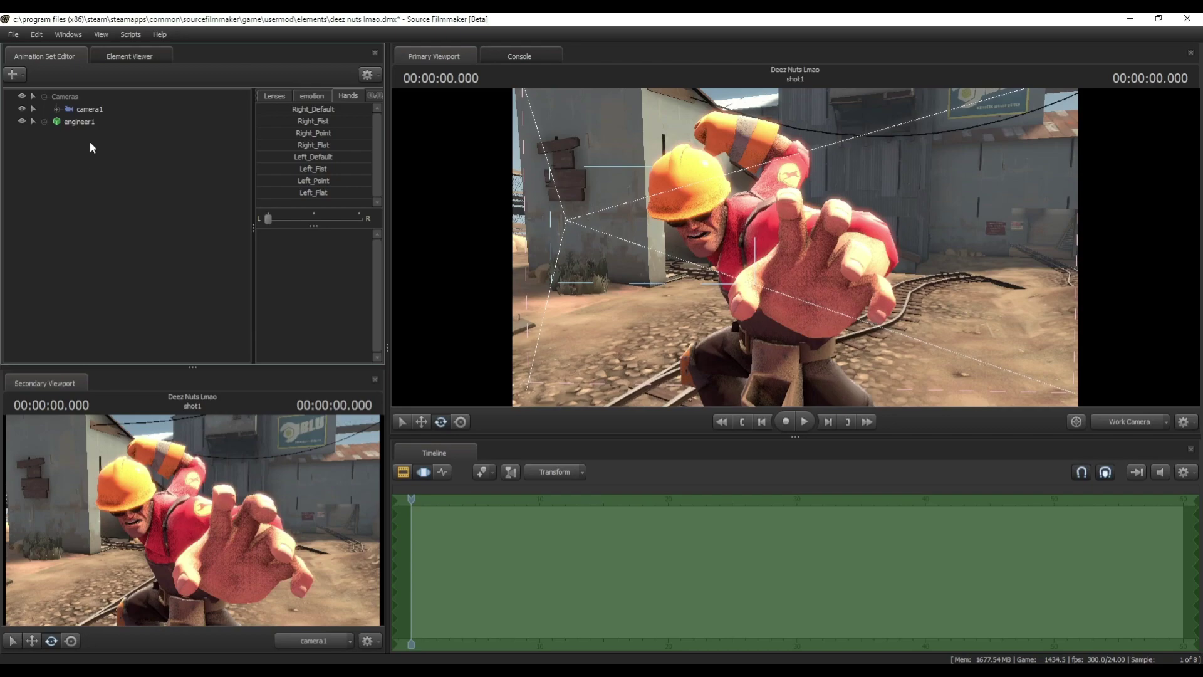
Step: Add the Team Fortress item Industrial Festivizer to engineer1, searching the items for "indus"
right_click(89, 124)
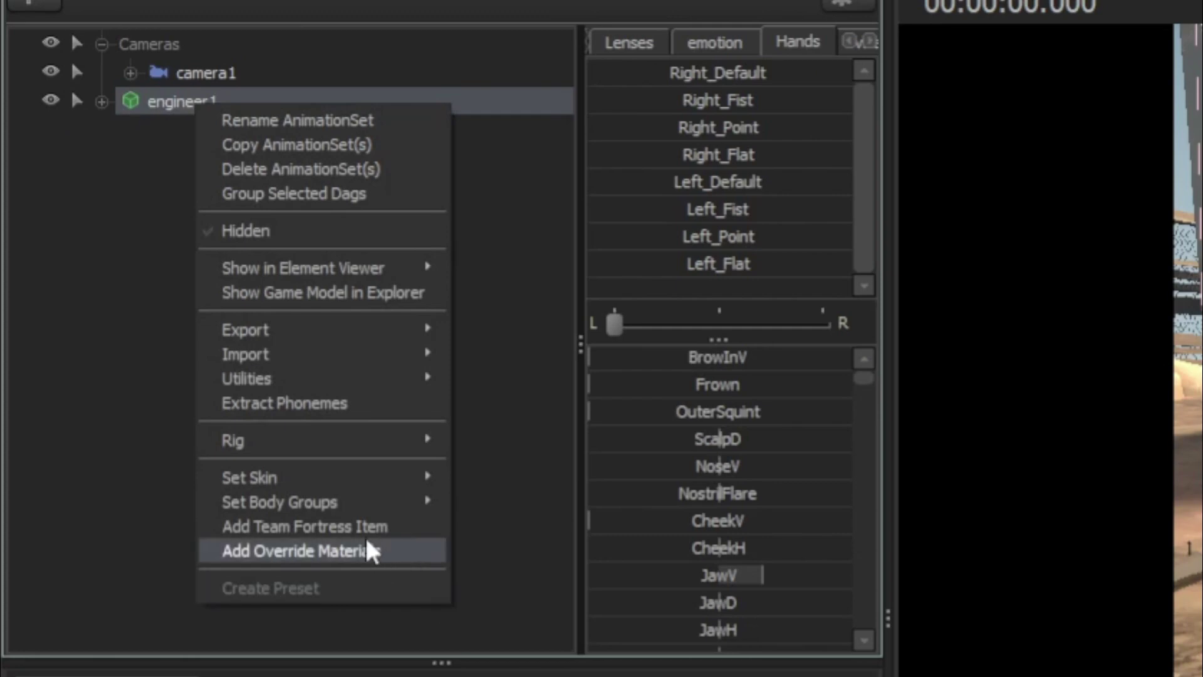
click(163, 125)
right_click(191, 92)
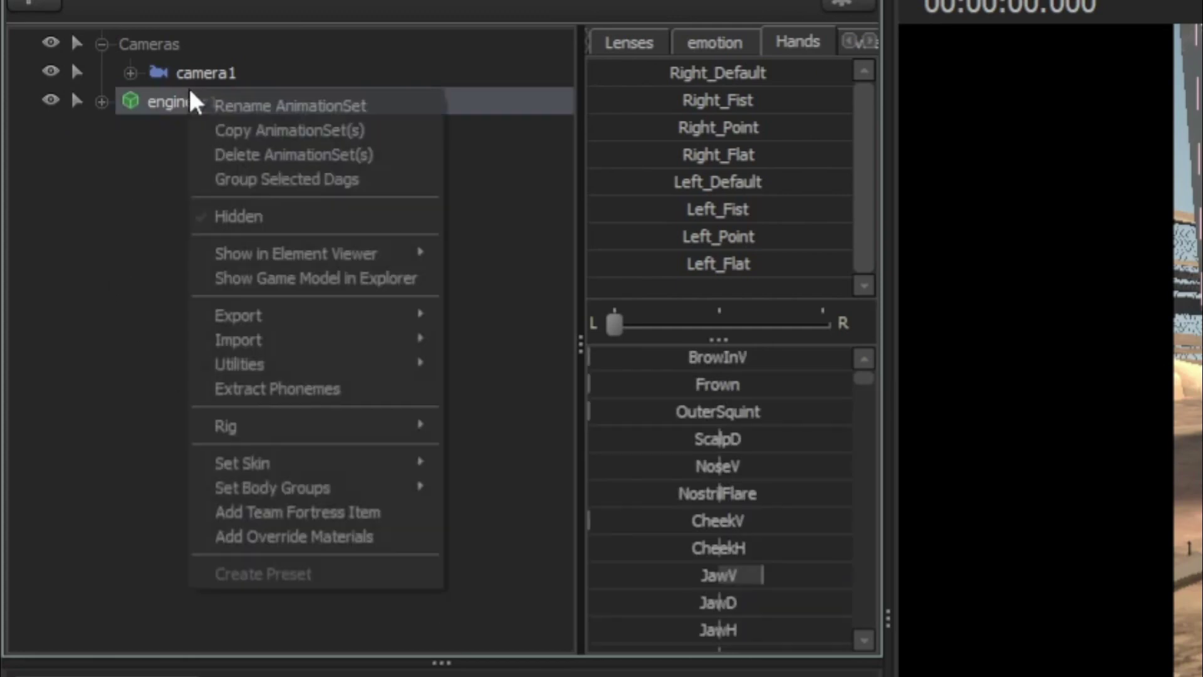
click(291, 512)
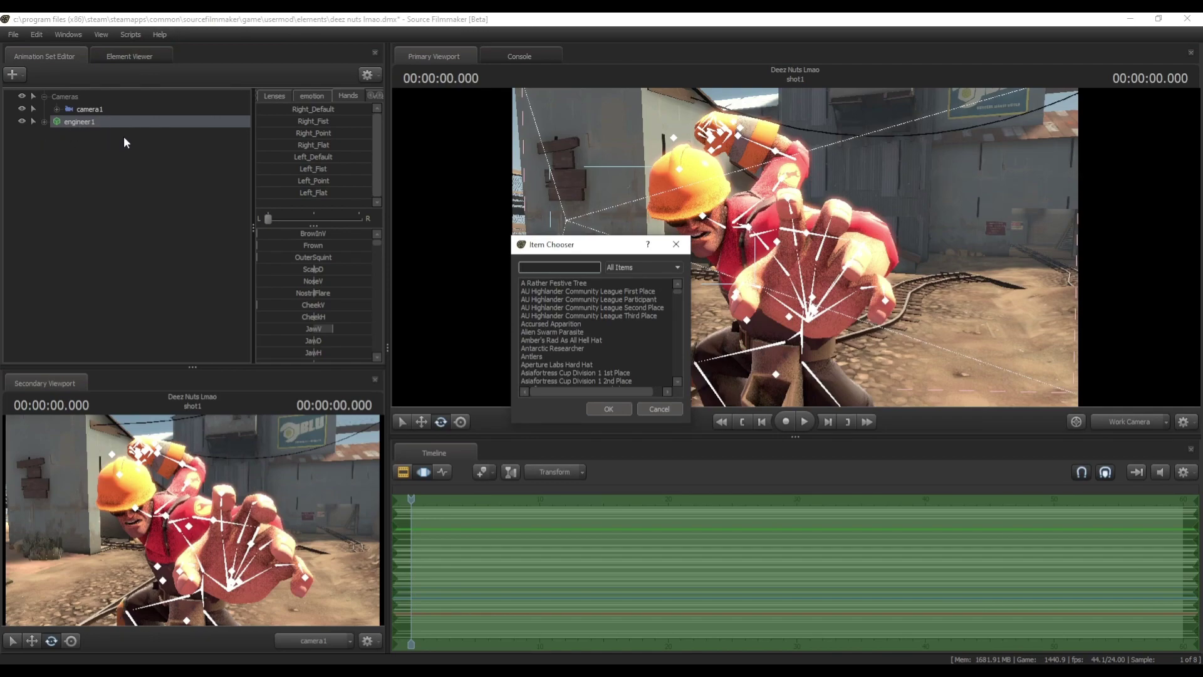
text(indus)
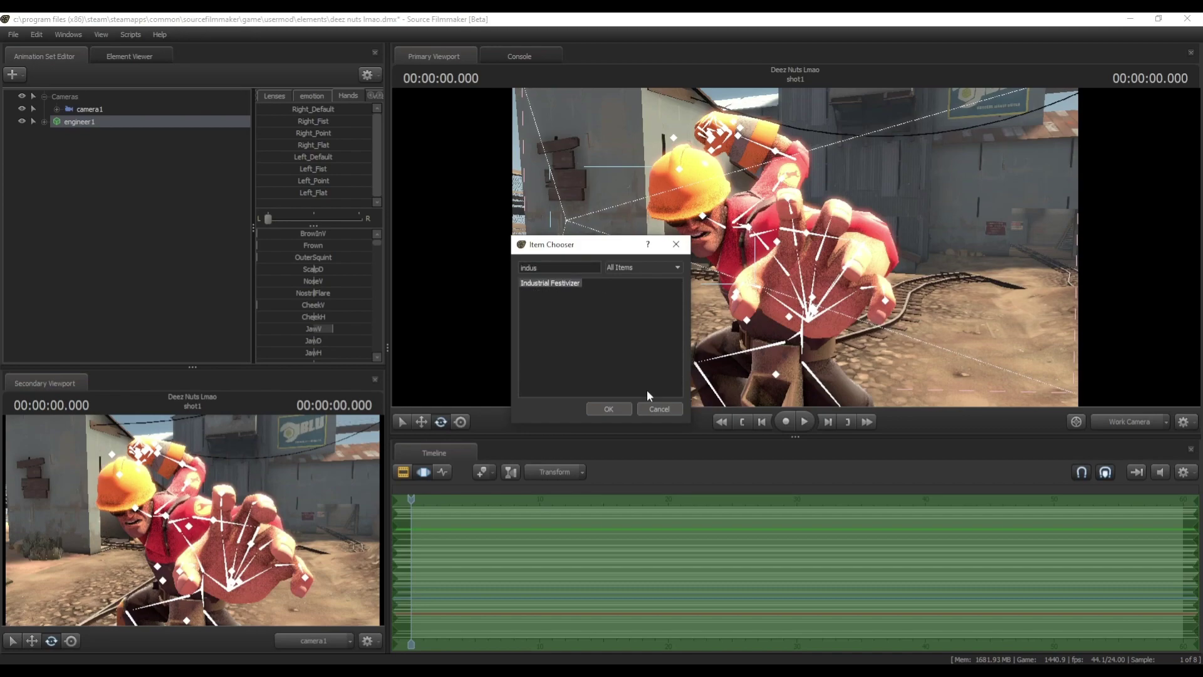
click(611, 408)
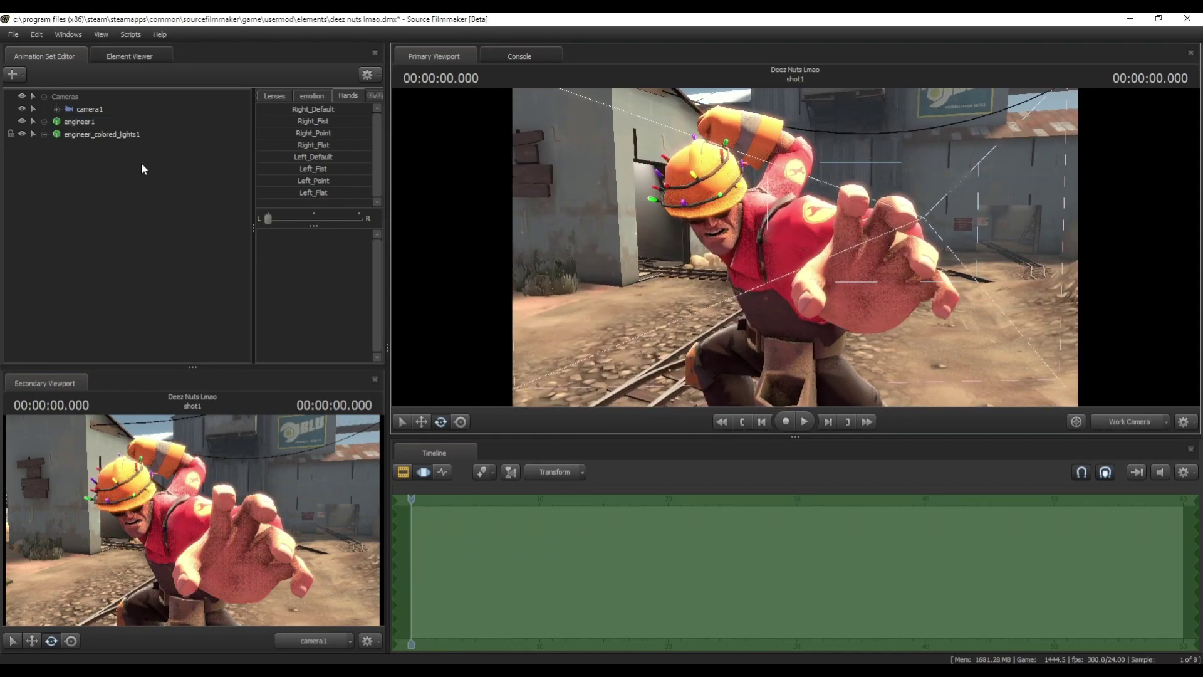
click(16, 75)
click(56, 103)
click(1068, 501)
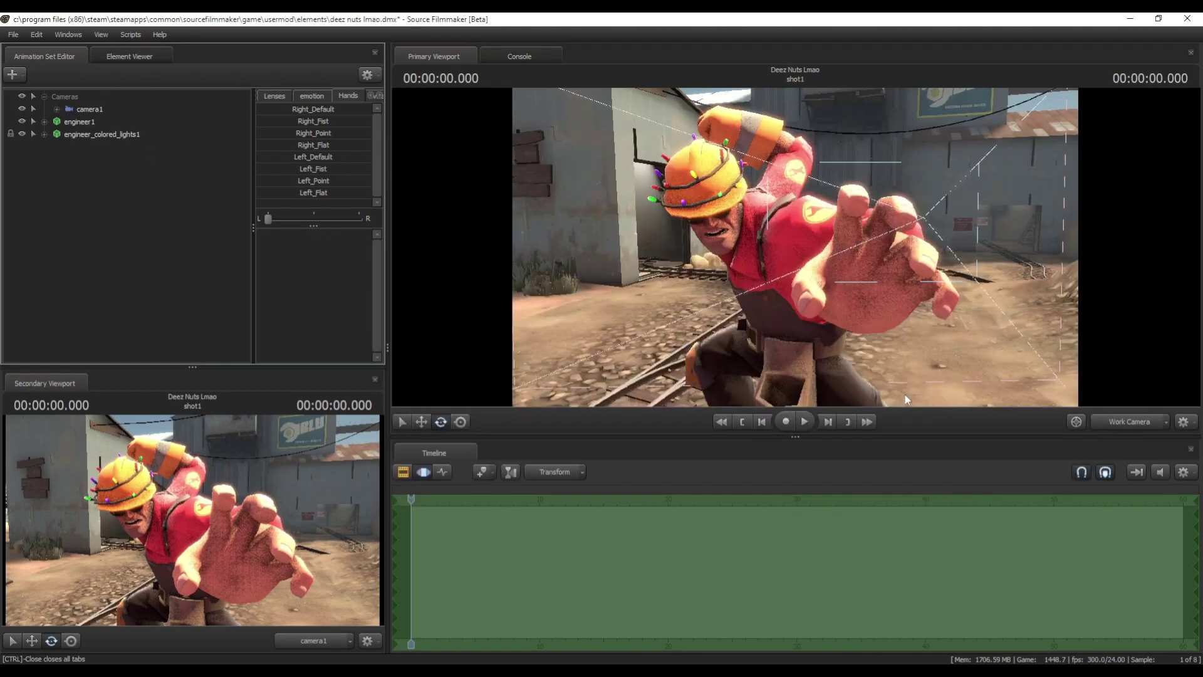
Step: Add the Team Fortress item Antarctic Researcher to engineer1, searching the items for "ant"
right_click(70, 124)
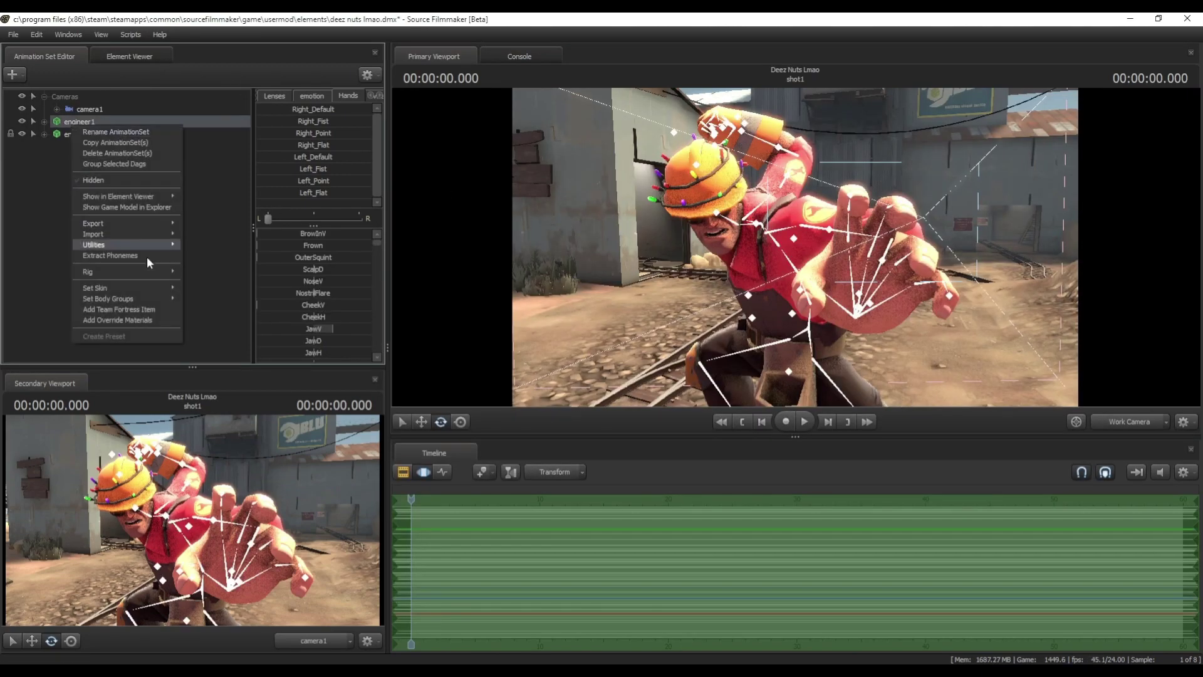
click(128, 309)
text(ant)
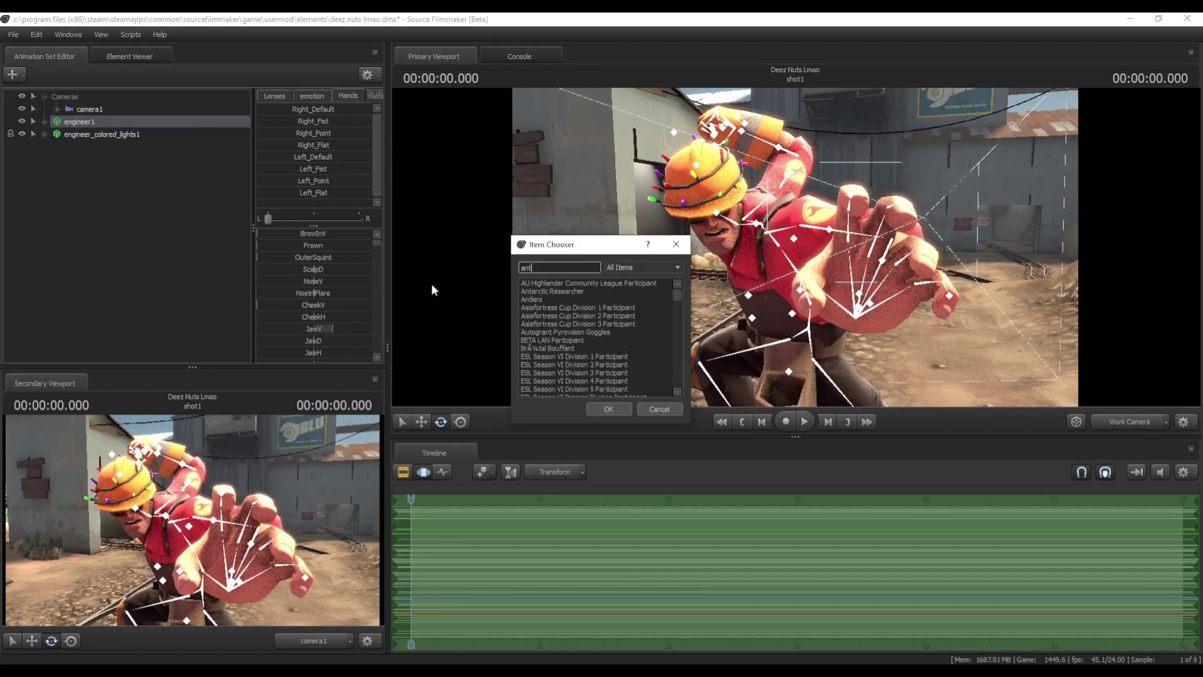
click(573, 292)
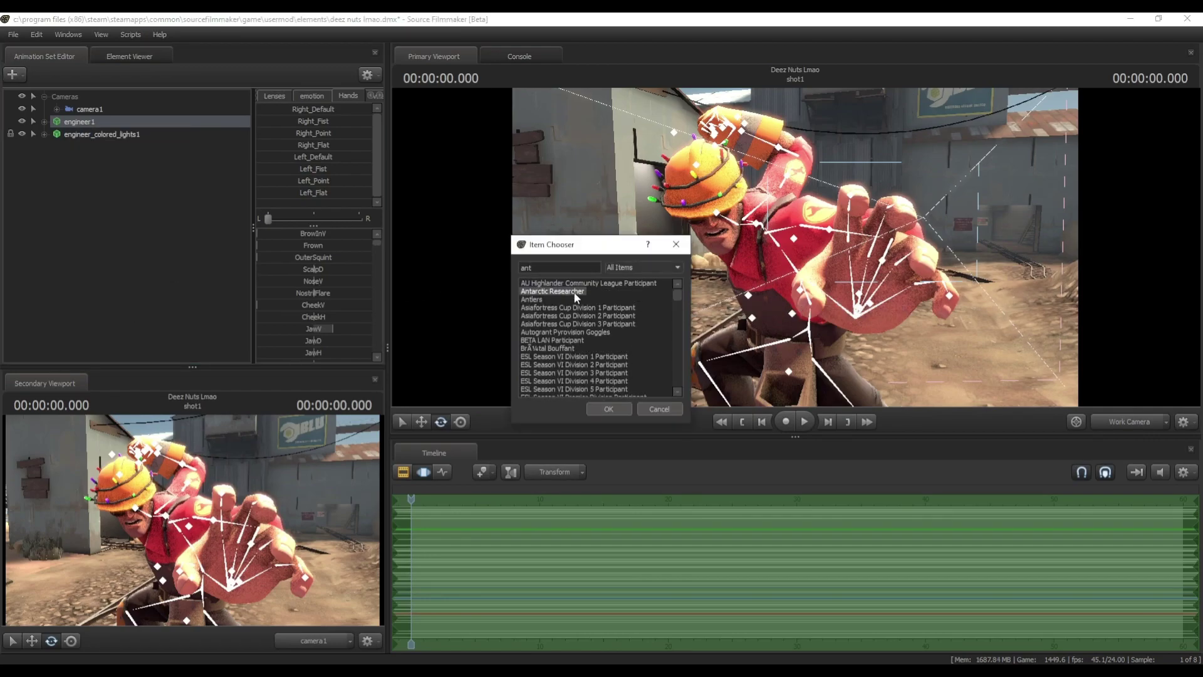
click(617, 405)
drag(807, 312, 839, 312)
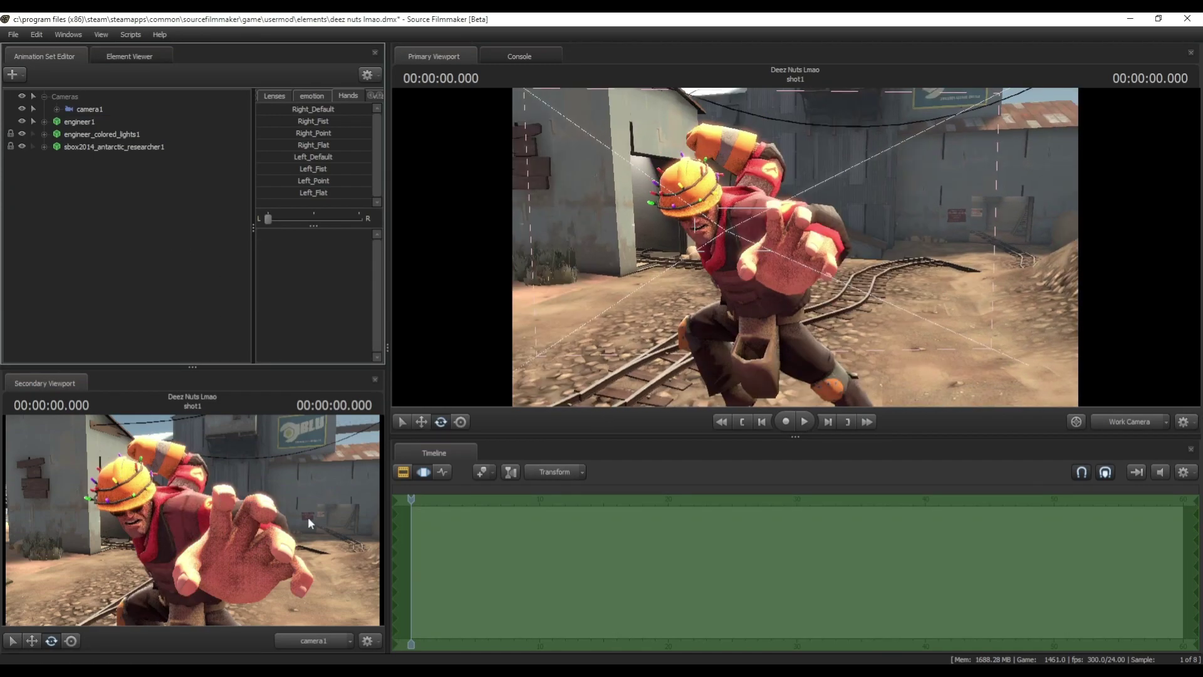
Step: Switch to the Steam guide and examine its cosmetic model names, including the Pyro and Medic Cosmetics sections
click(258, 669)
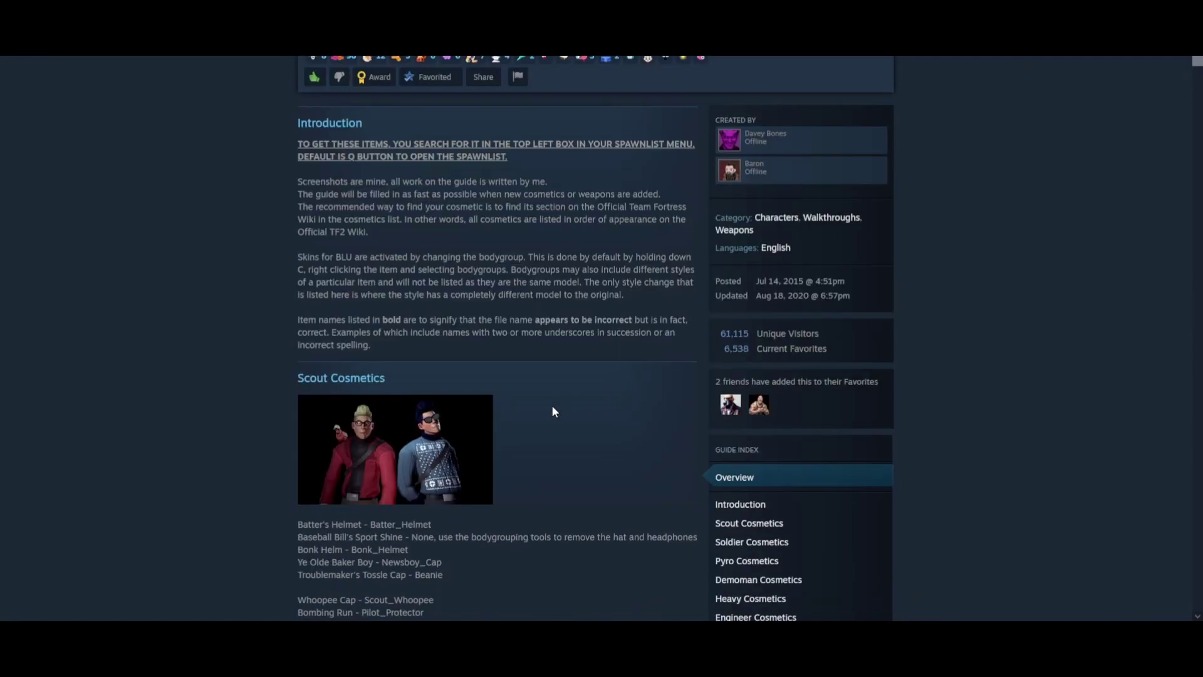
scroll(542, 388, down, 6)
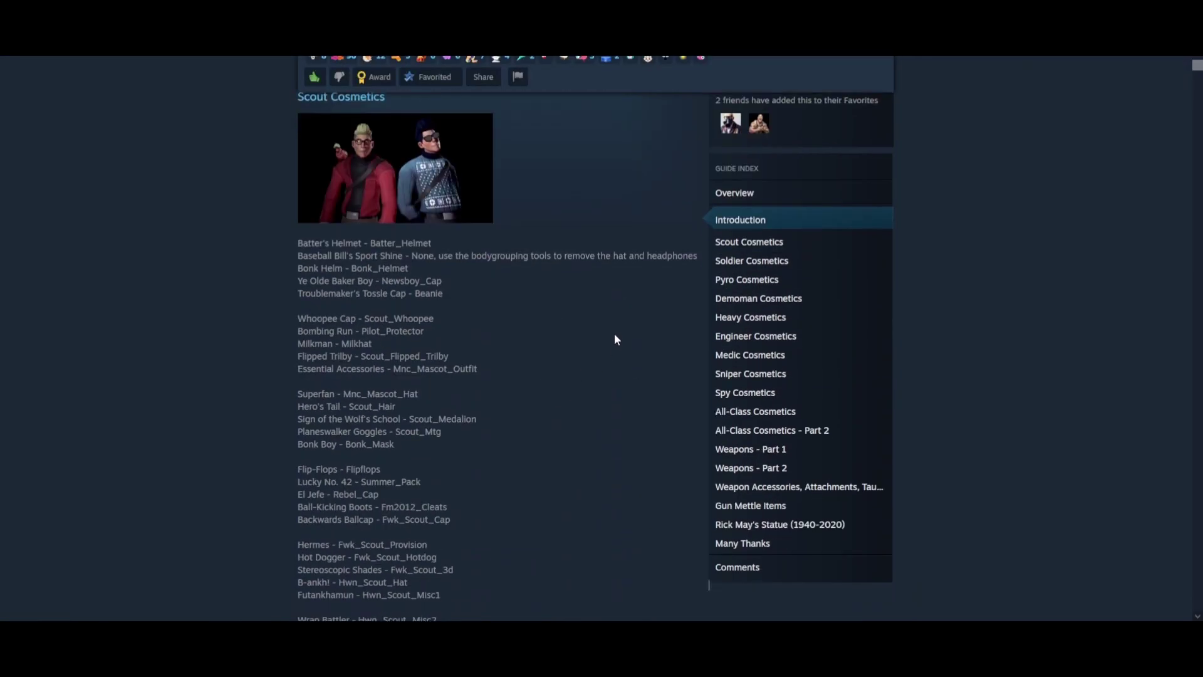
scroll(524, 309, down, 12)
scroll(532, 302, up, 7)
scroll(535, 301, down, 2)
click(750, 203)
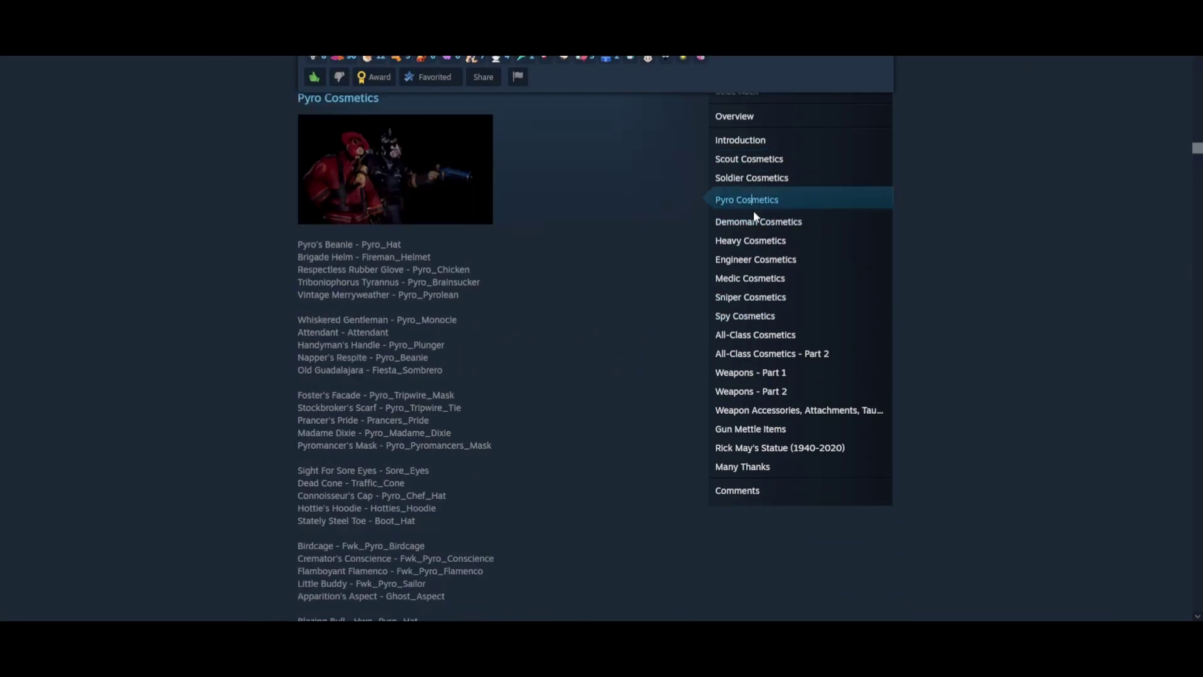
click(777, 301)
scroll(588, 347, up, 10)
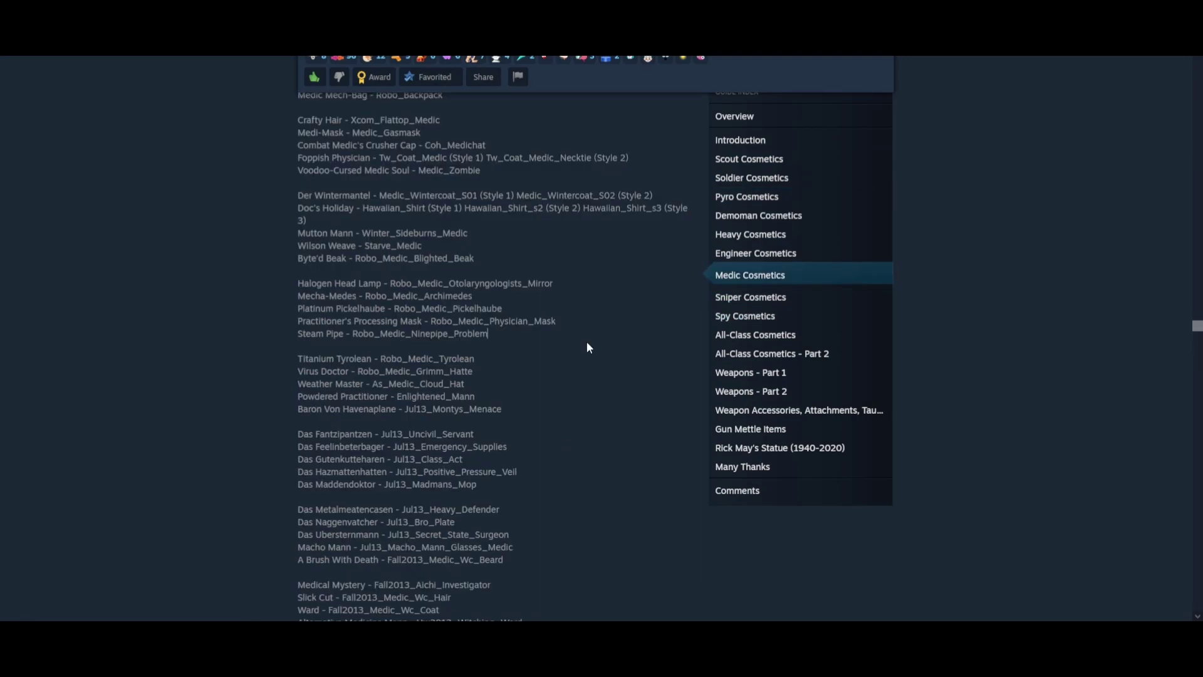
Step: Search the guide for "Frenchman's fo" and highlight Fancycoat_Spy in the Frenchman's Formals model name
key(ctrl+f)
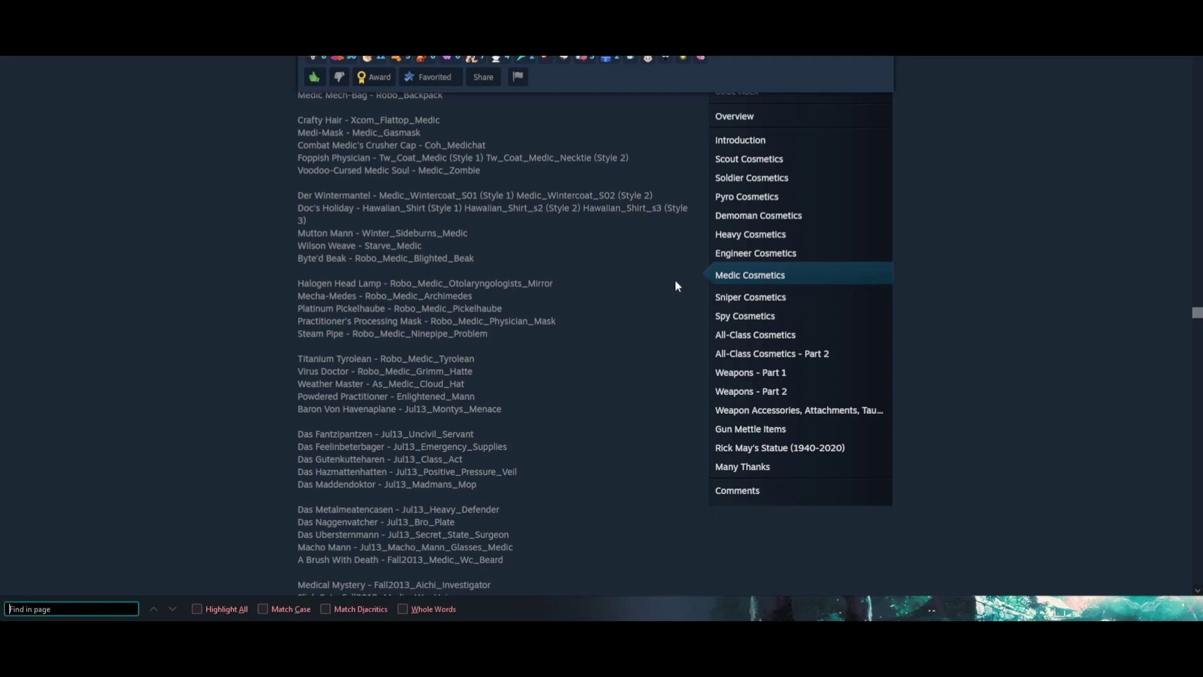
text(Frenc)
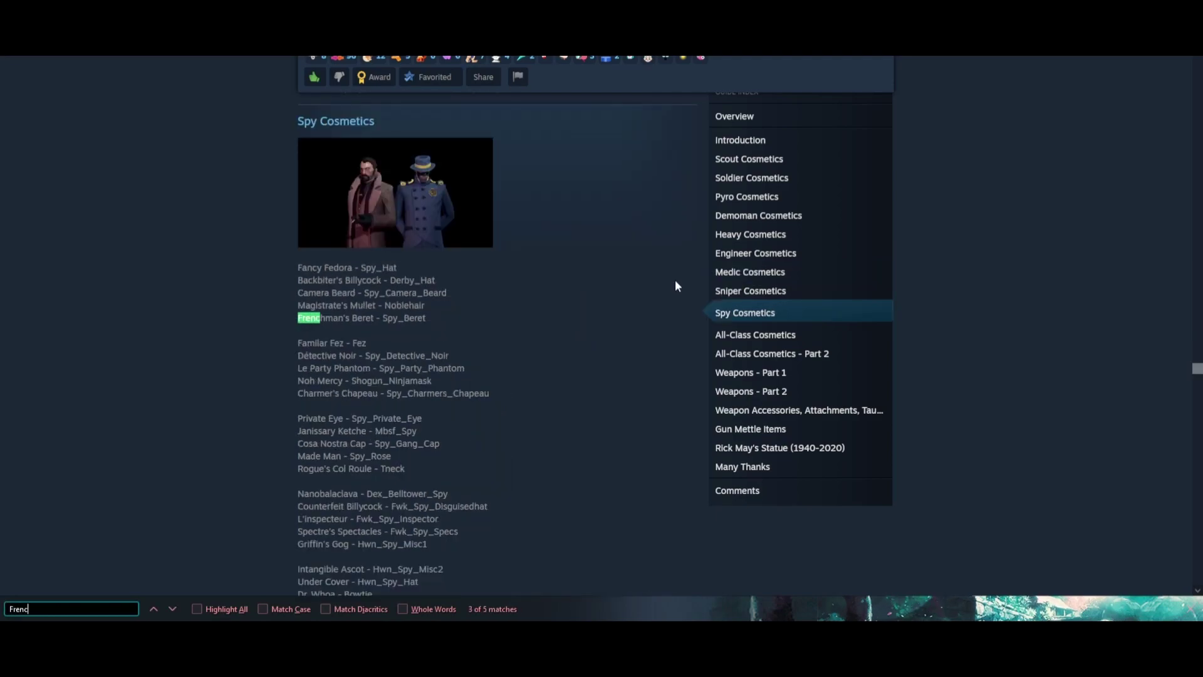
text(hman's fo)
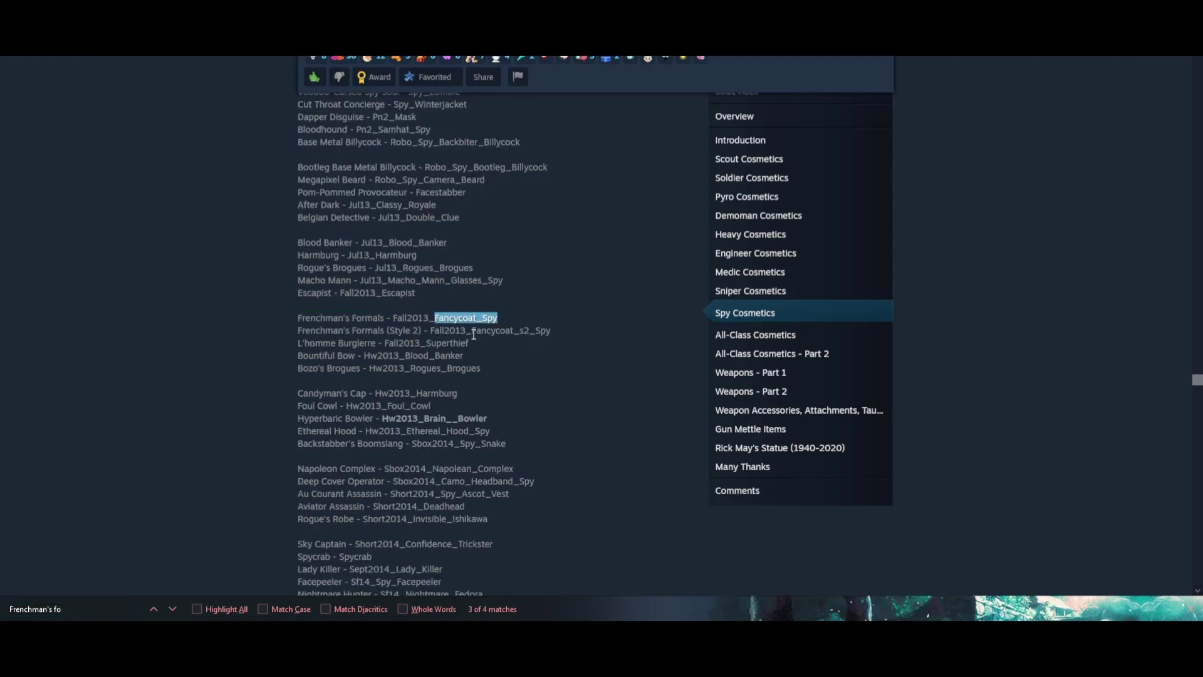
drag(510, 326, 483, 318)
click(509, 322)
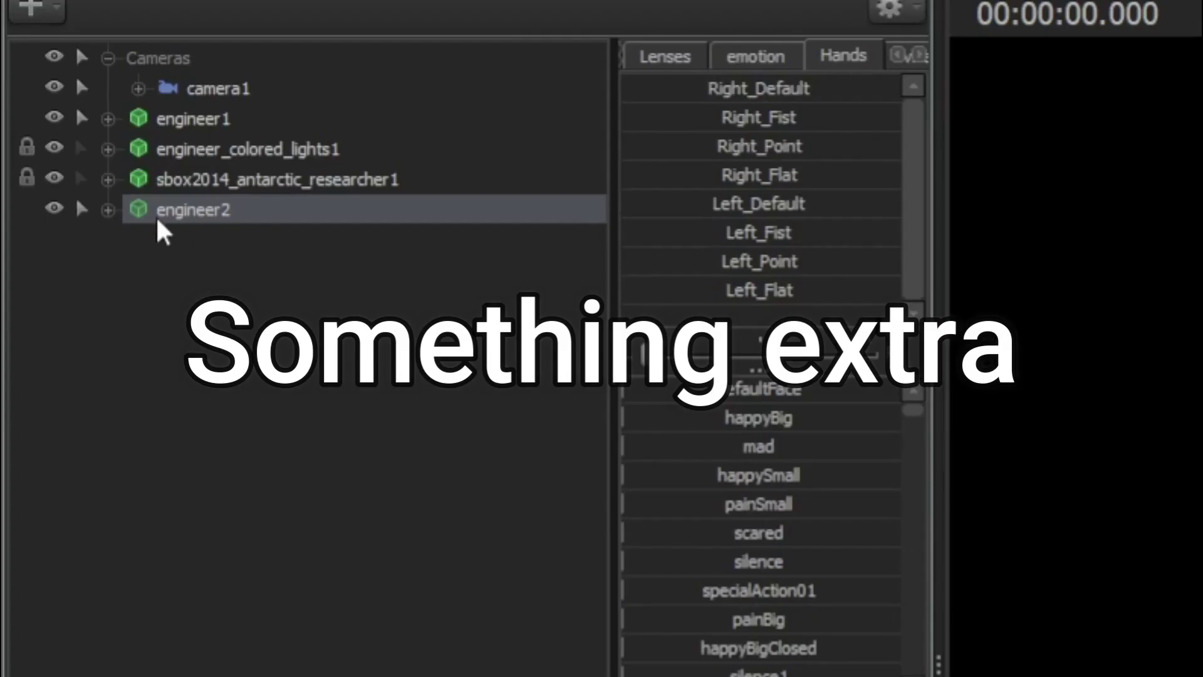
Step: Import a taunt sequence onto engineer2 and scrub through its animation on the timeline
right_click(160, 217)
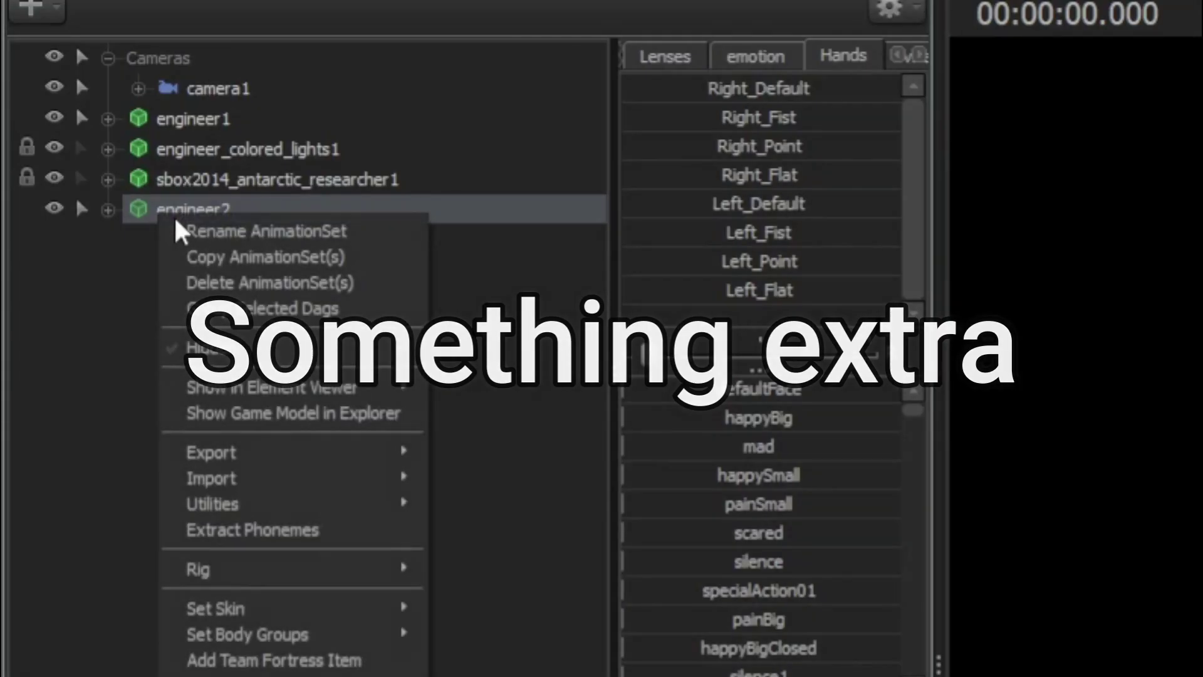
click(511, 415)
click(196, 213)
right_click(194, 212)
mouse_move(312, 485)
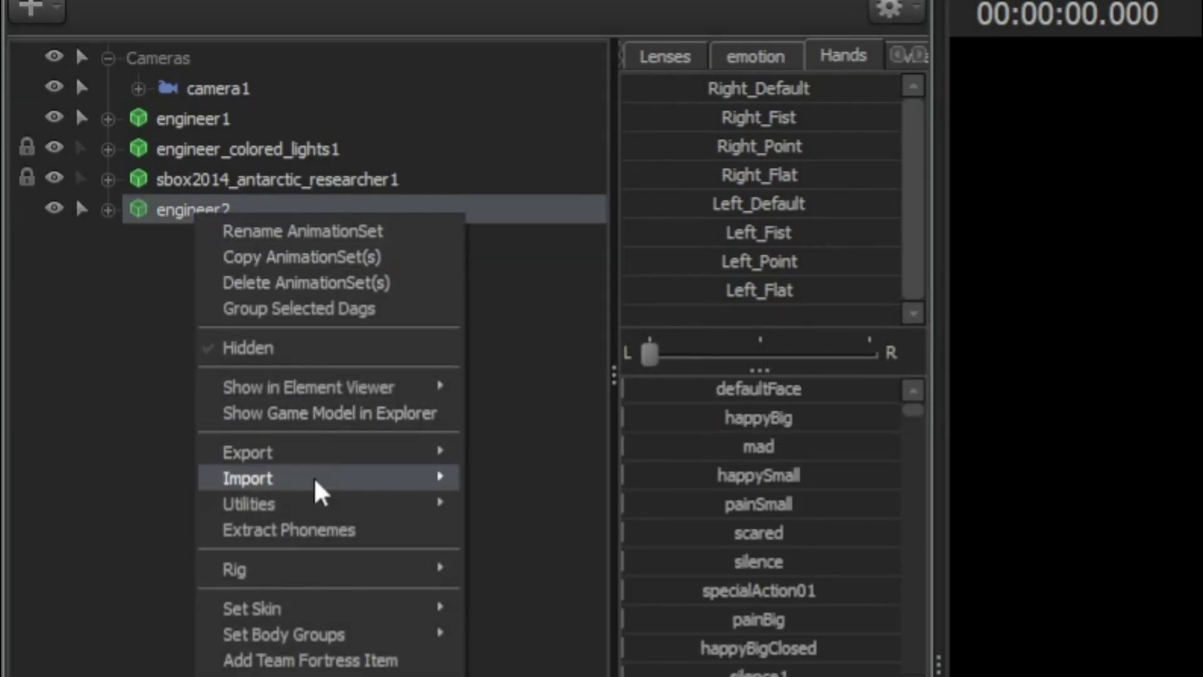
click(522, 507)
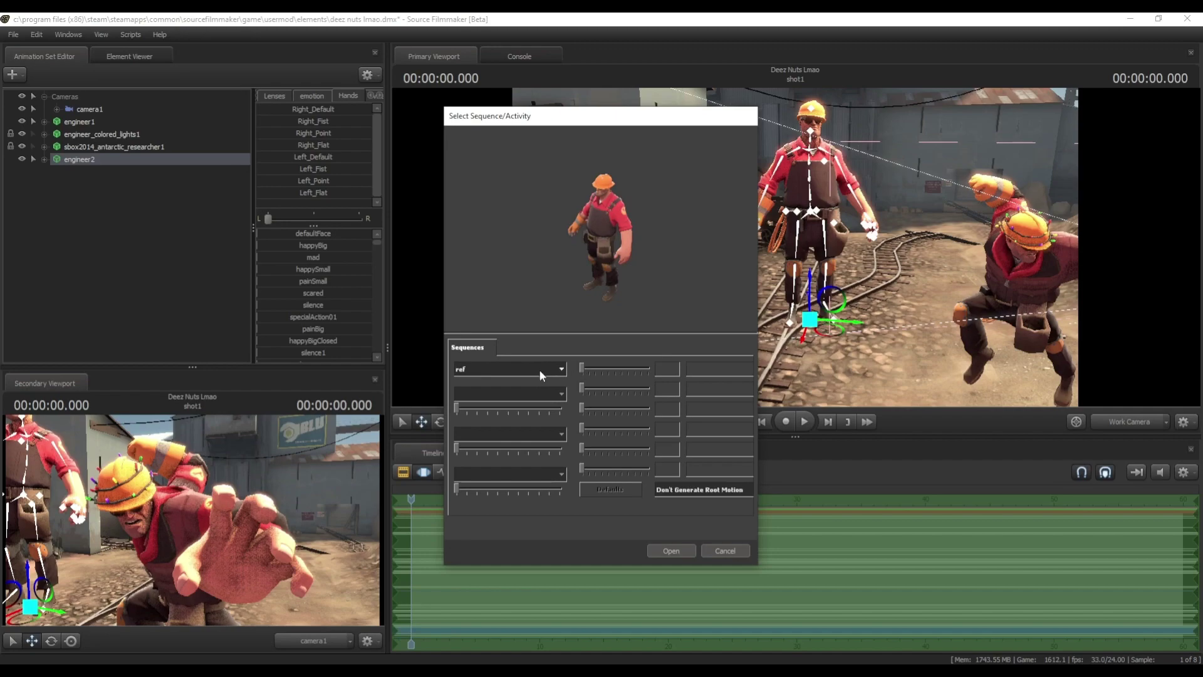
click(539, 370)
scroll(543, 402, up, 10)
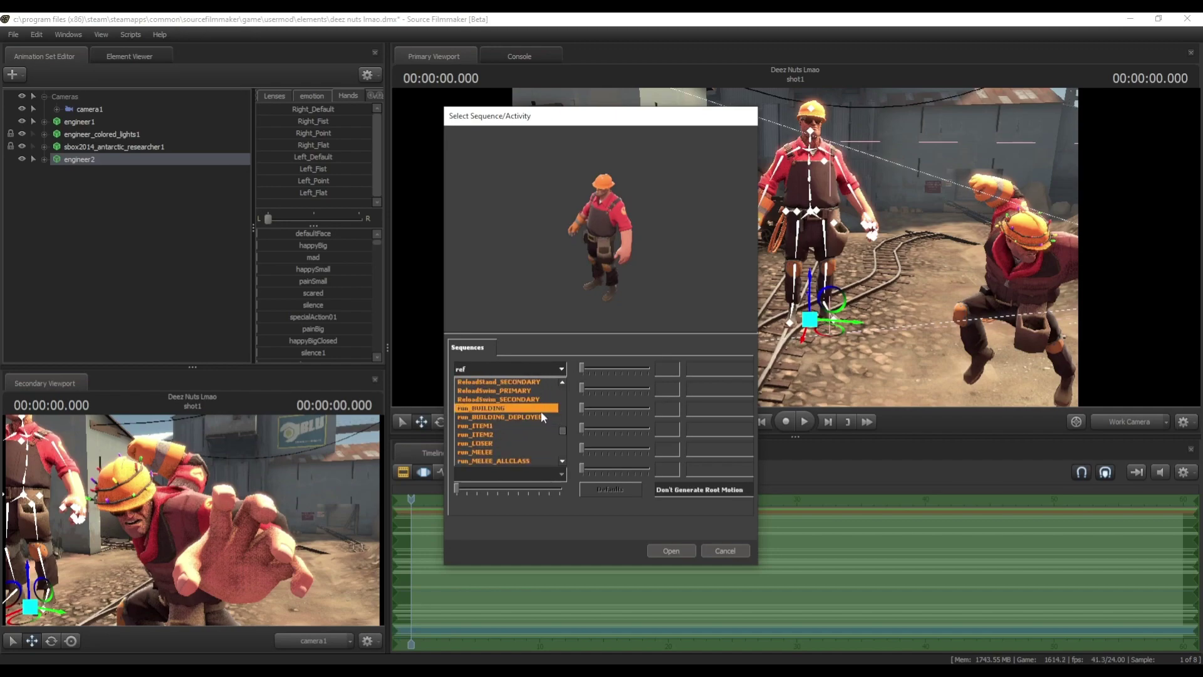
drag(562, 423, 562, 444)
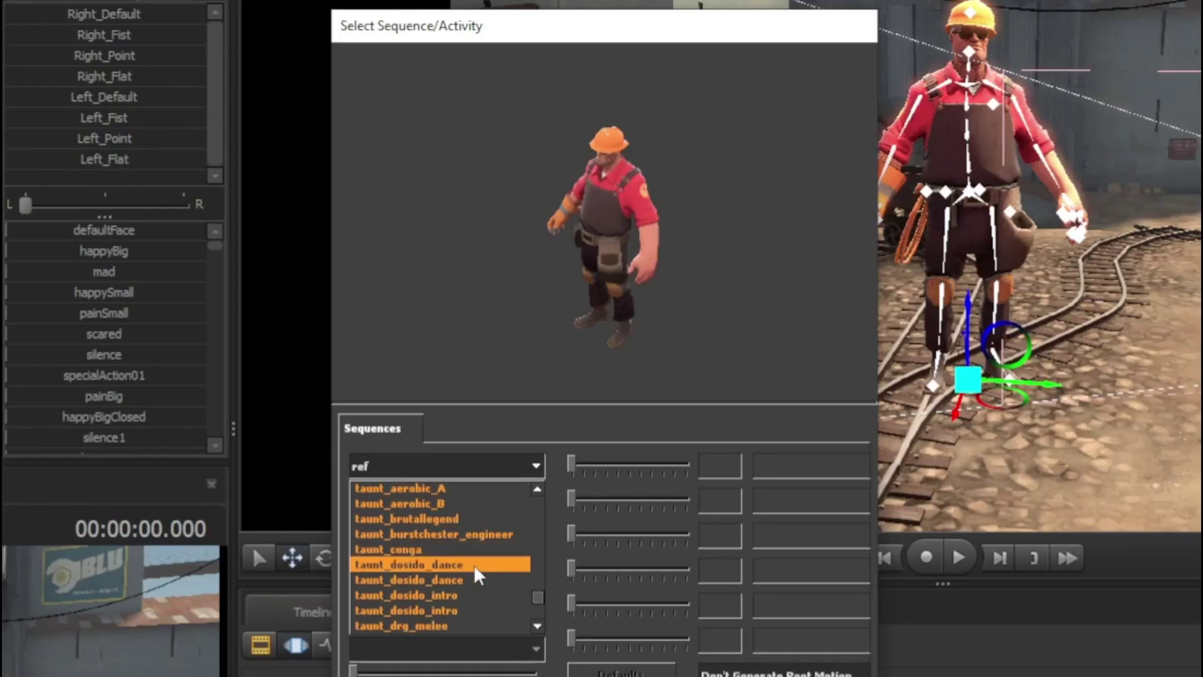
scroll(470, 577, down, 6)
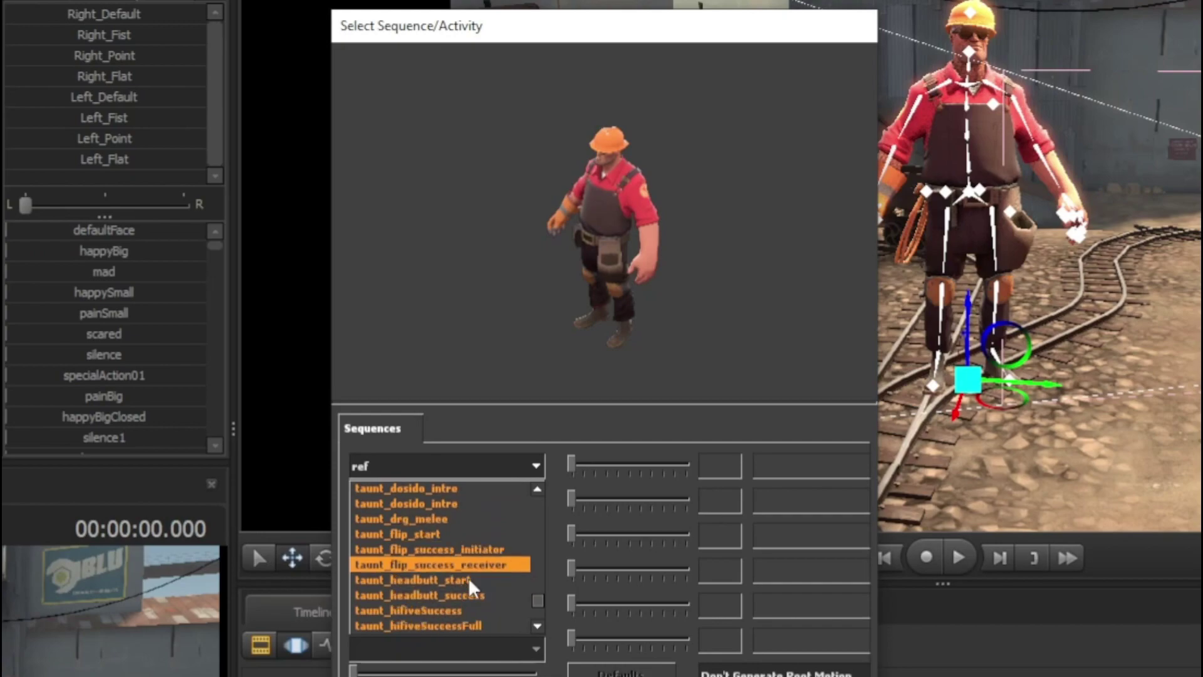
scroll(468, 592, down, 5)
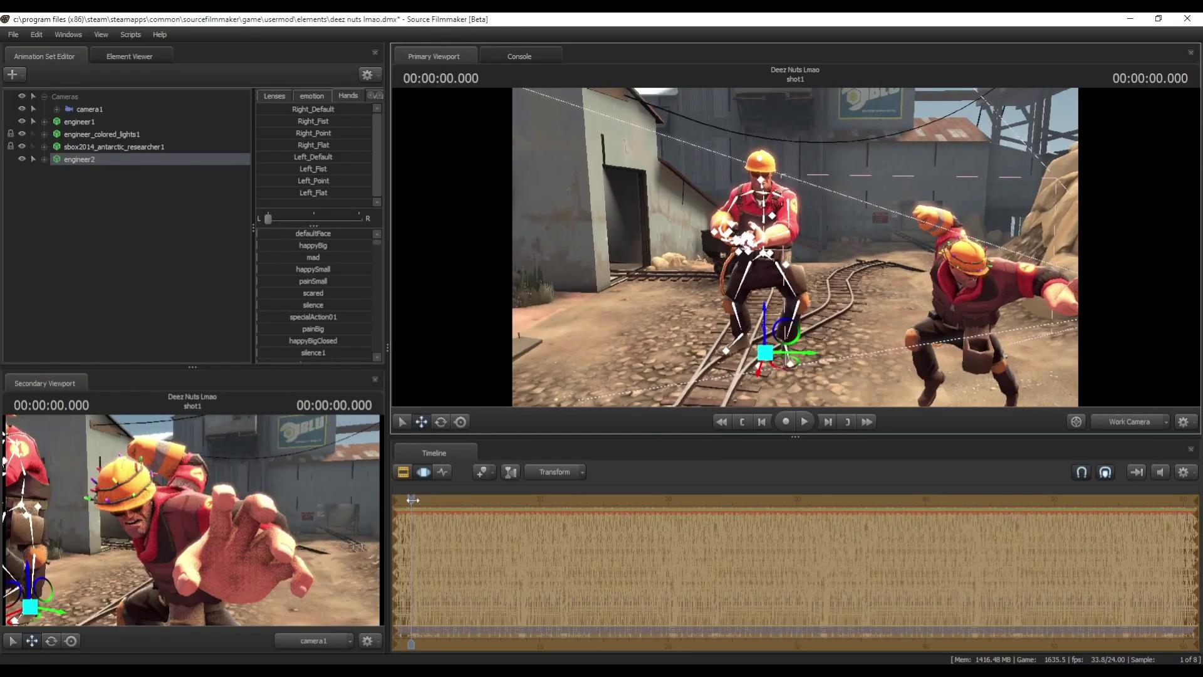
drag(412, 500, 780, 520)
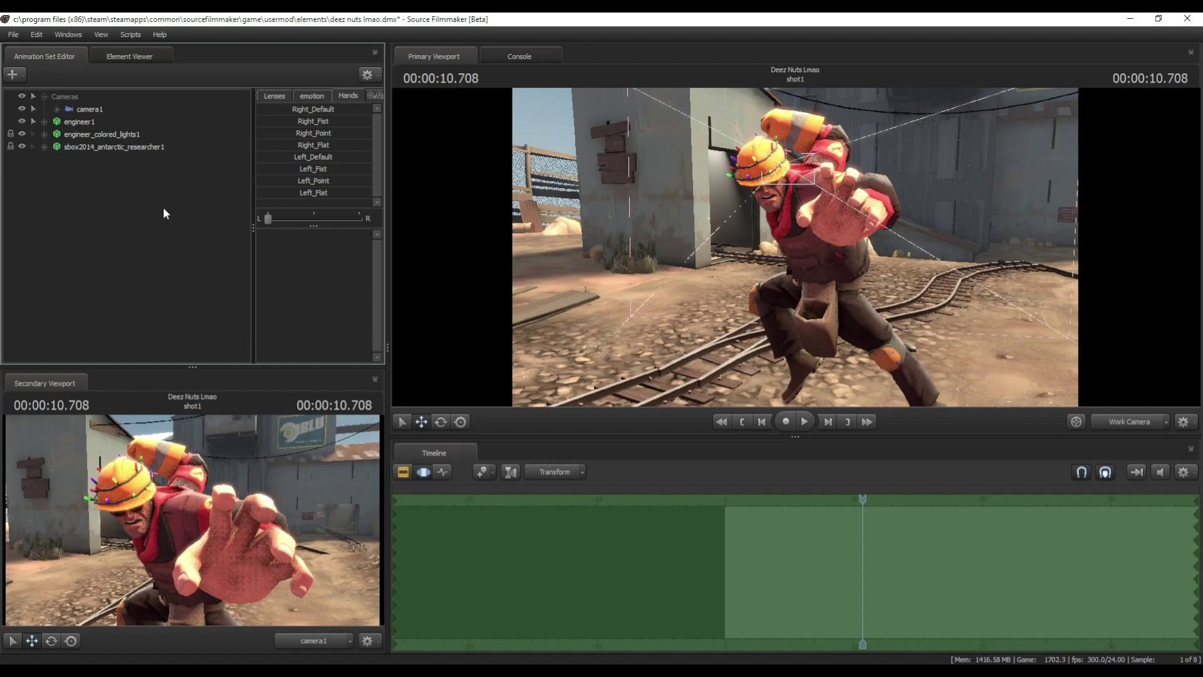
Step: Create an animation set for a new light in front of engineer1
right_click(796, 250)
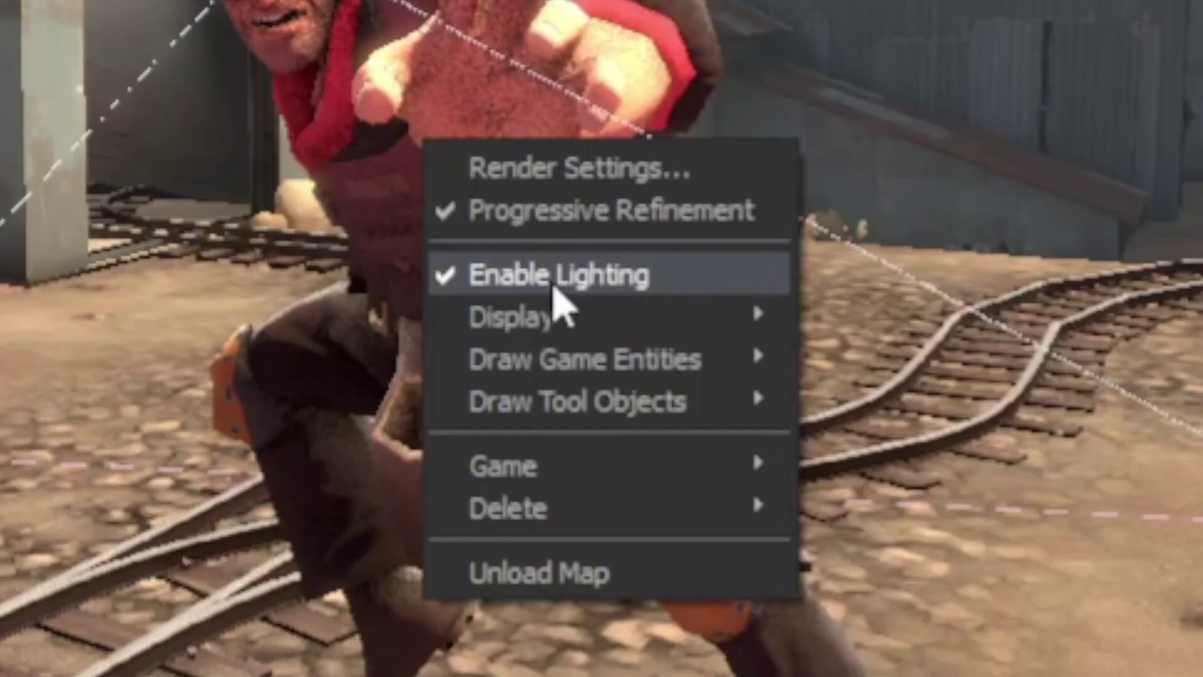
click(12, 74)
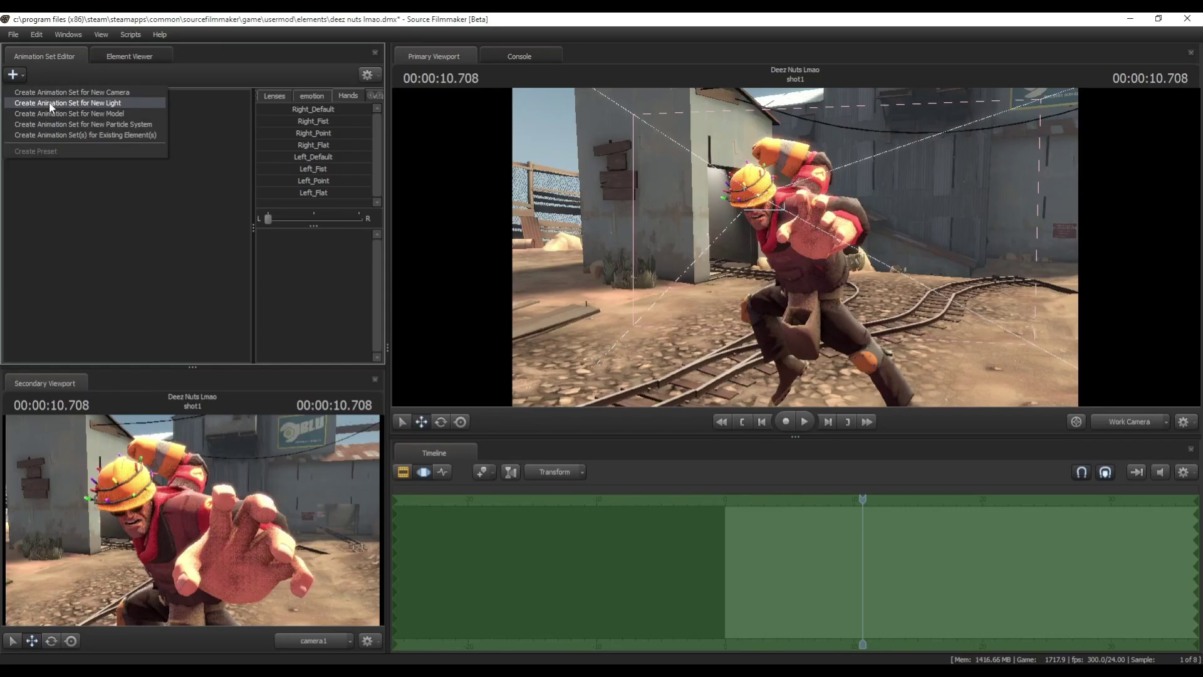
click(48, 103)
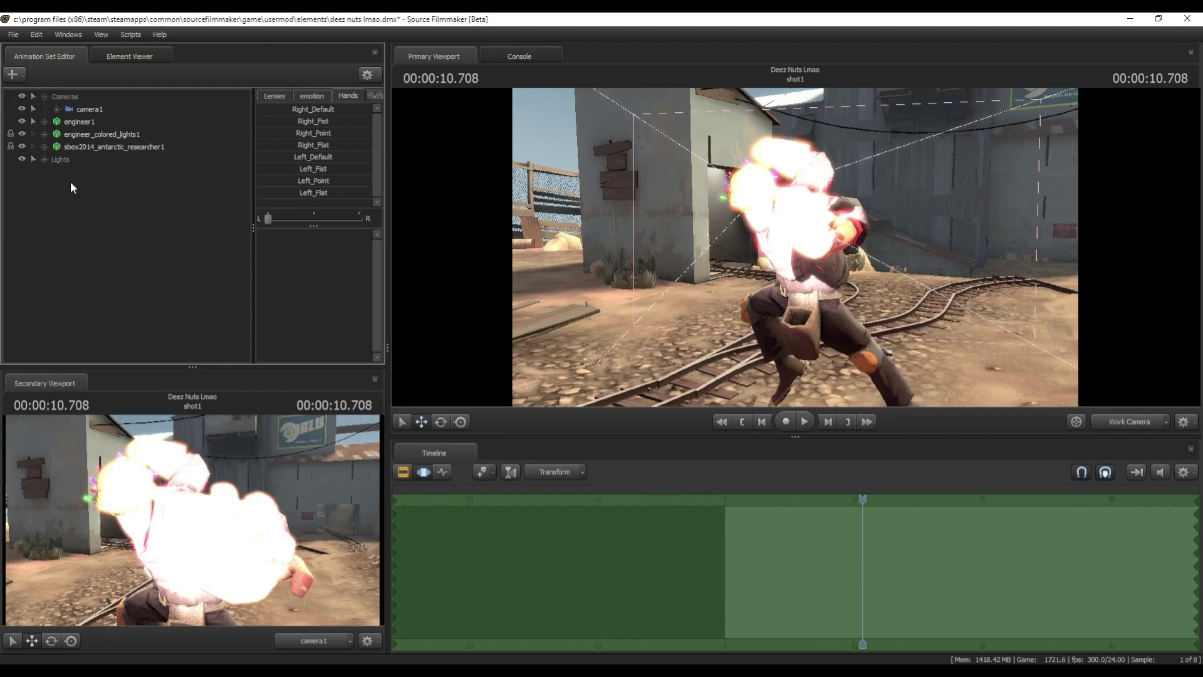
drag(795, 246, 795, 275)
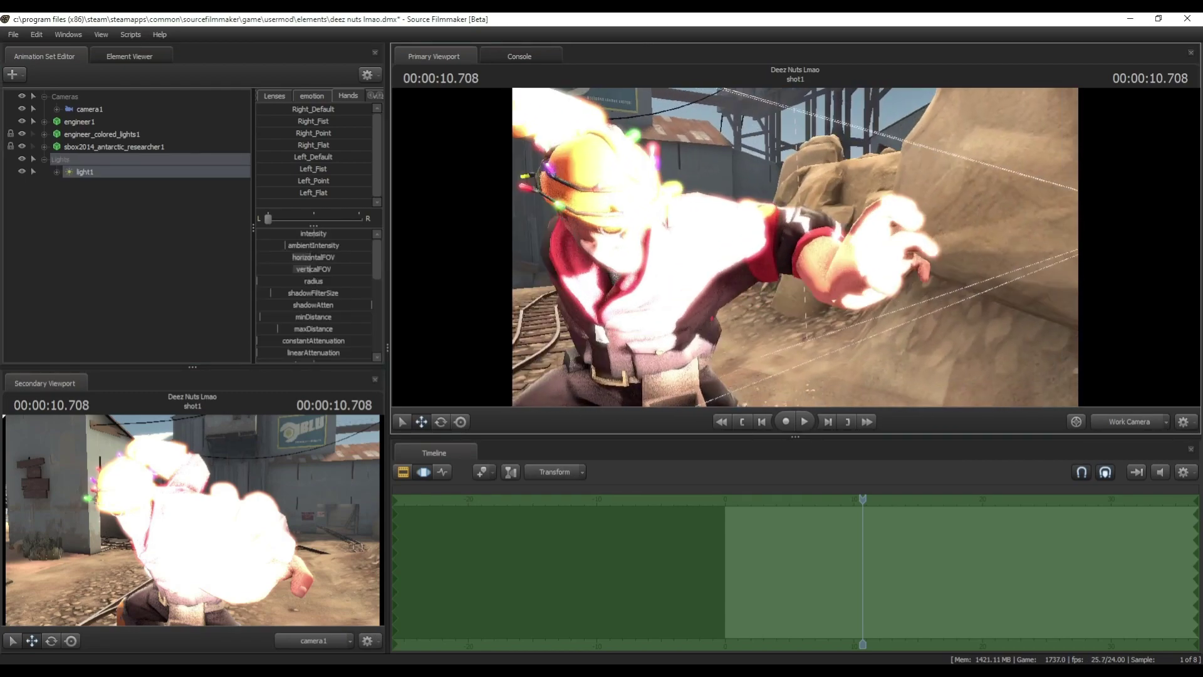
key(s)
Step: Reset camera1's toneMapScale to its default value
click(109, 110)
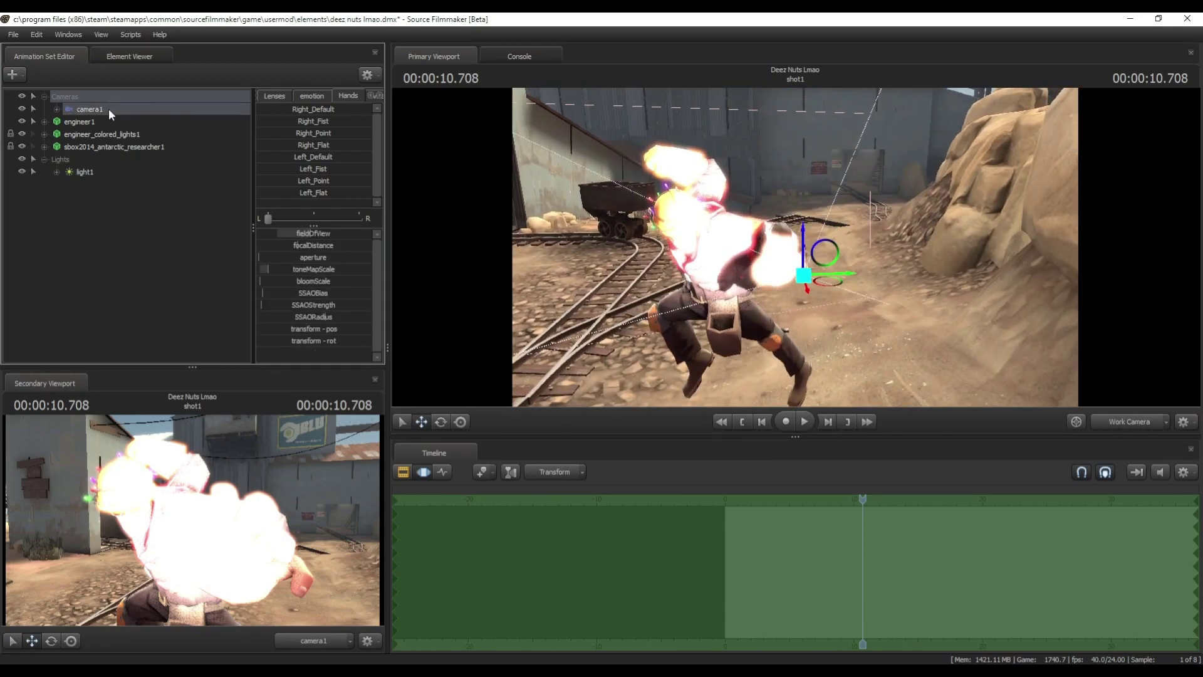
right_click(311, 270)
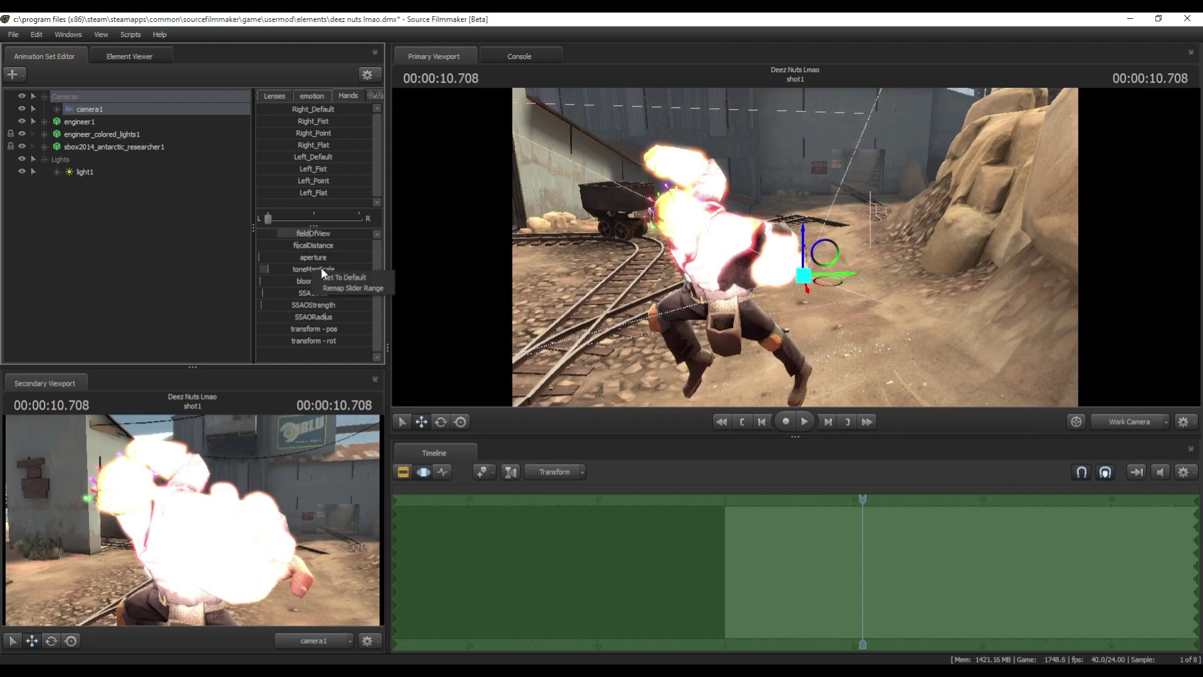
click(335, 277)
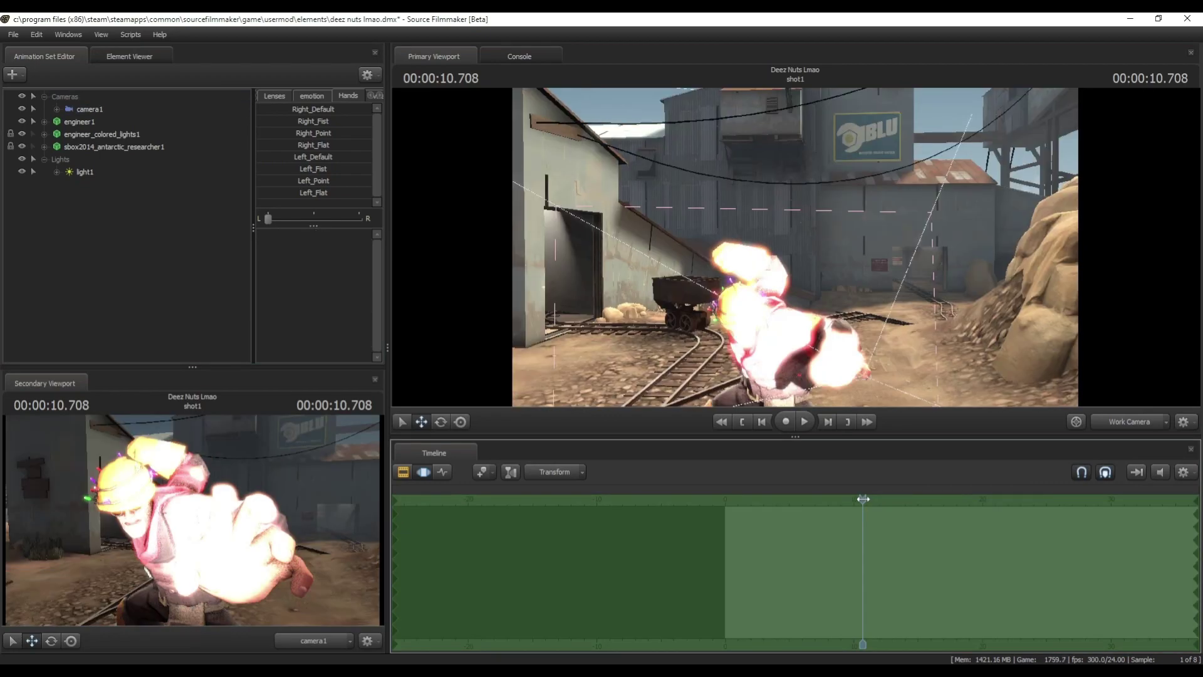
Step: Set light1's radius to 0.1
click(1117, 421)
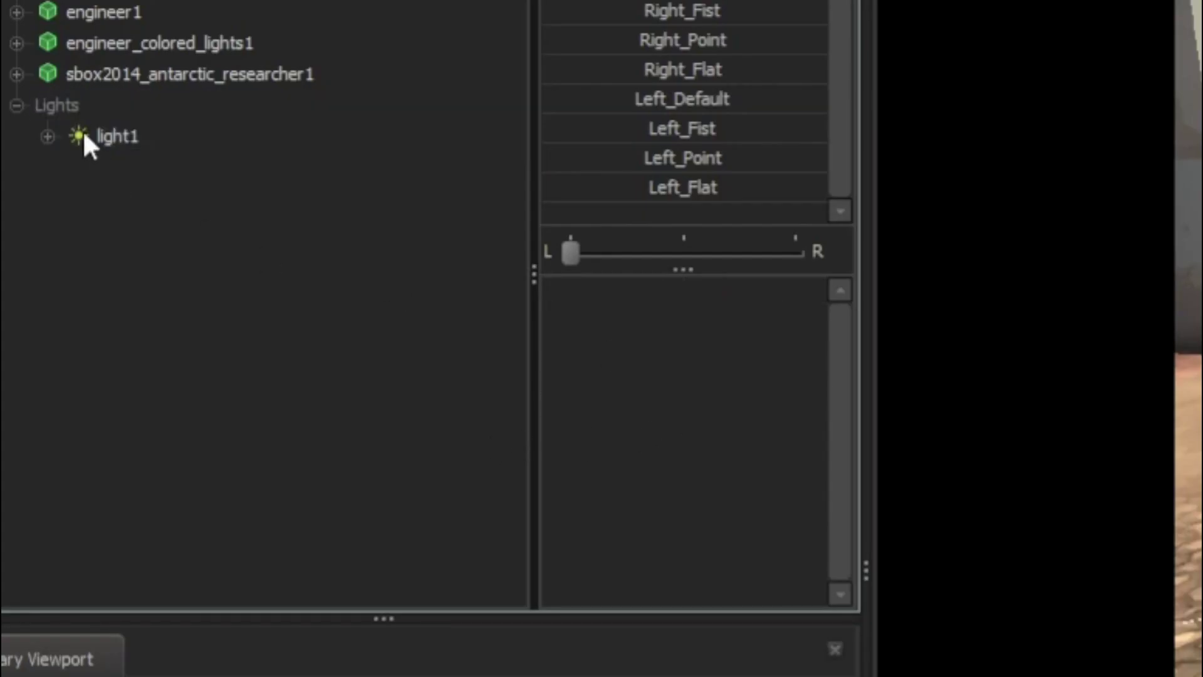
click(88, 139)
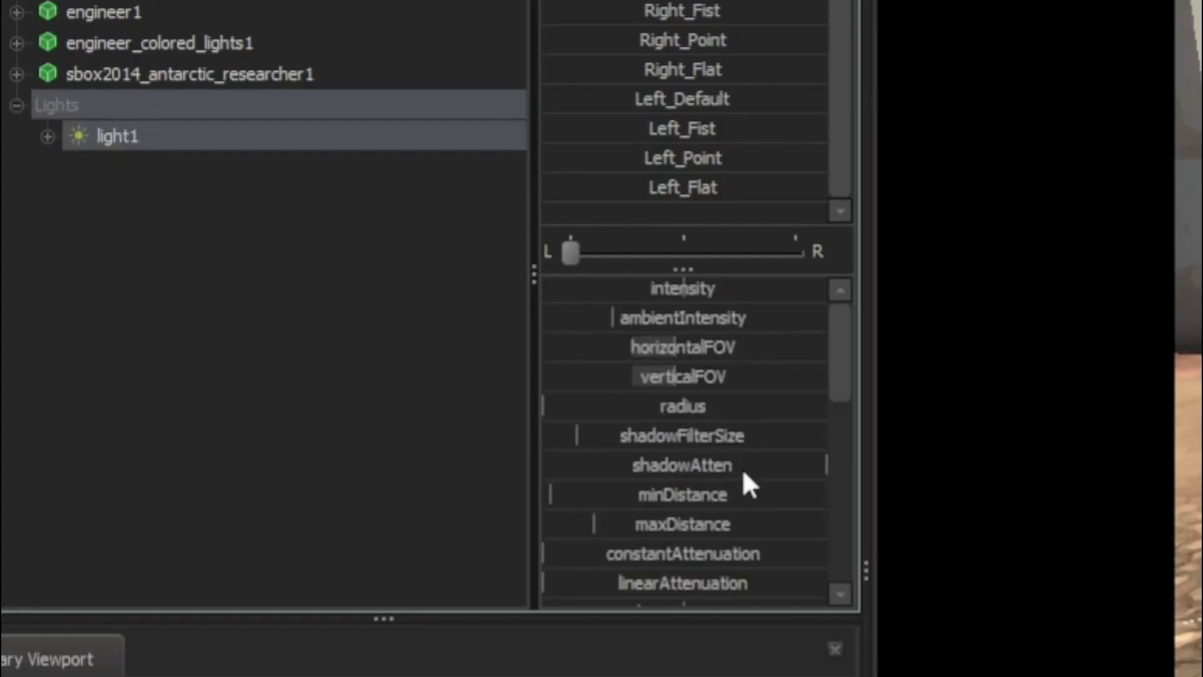
click(692, 407)
text(0.1)
key(Return)
Step: Set light1's shadowFilterSize to 0.03 and lower its shadowDepthBias
double_click(682, 435)
text(0.)
key(Return)
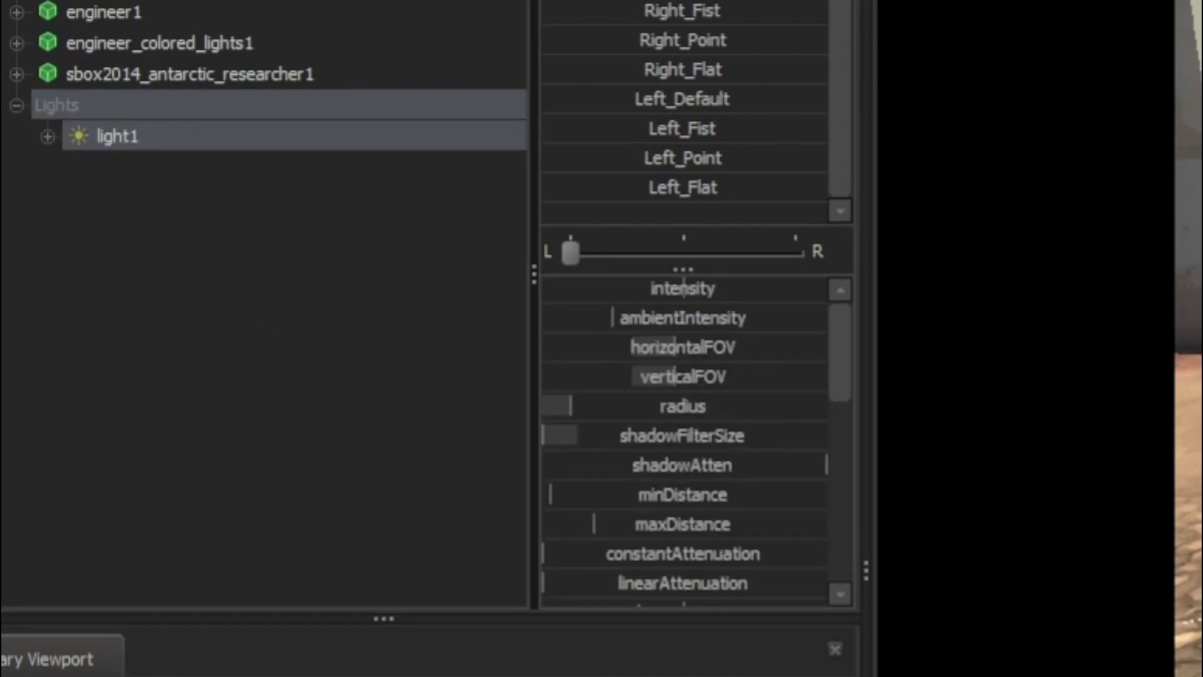
click(722, 440)
text(0.03)
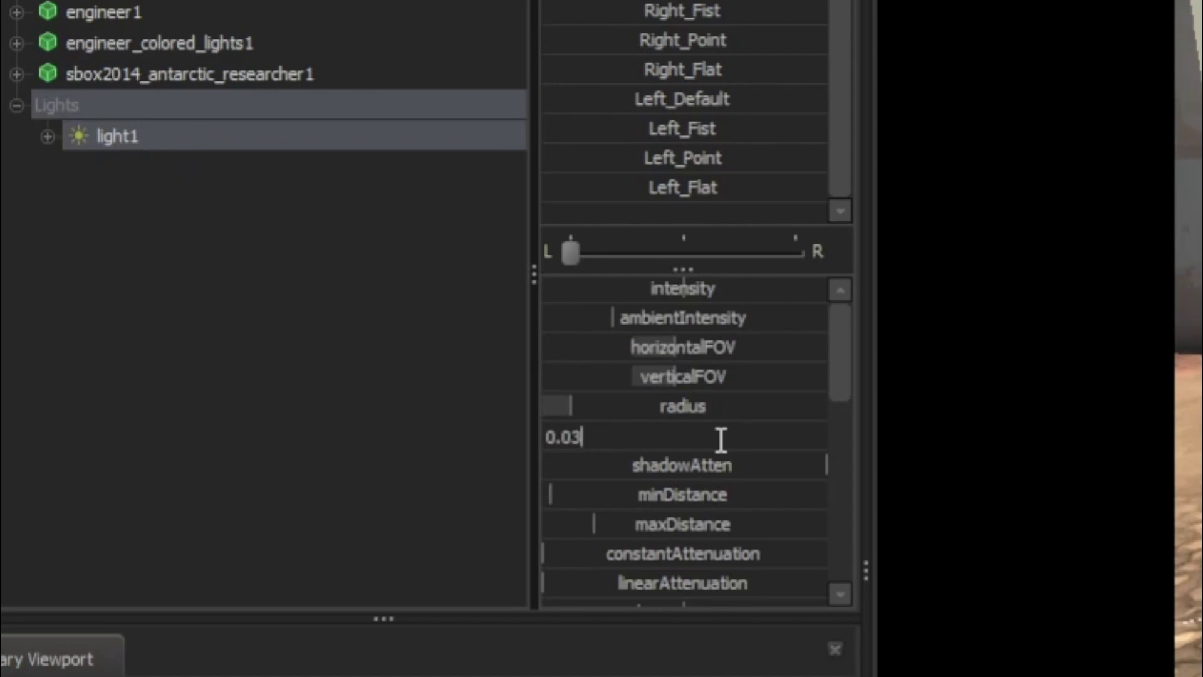
key(Return)
scroll(717, 437, down, 2)
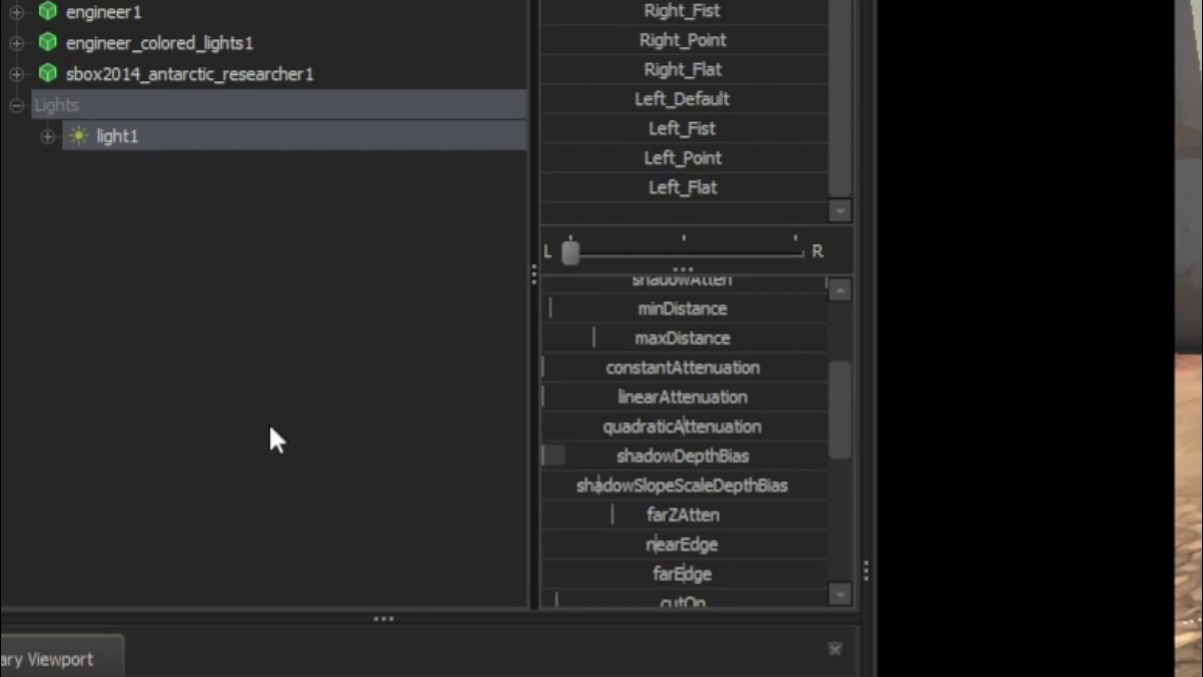
scroll(721, 480, up, 2)
Step: Take light1 out of the Lights group, then aim it down at engineer1 from behind with a narrower field of view
drag(117, 136, 645, 220)
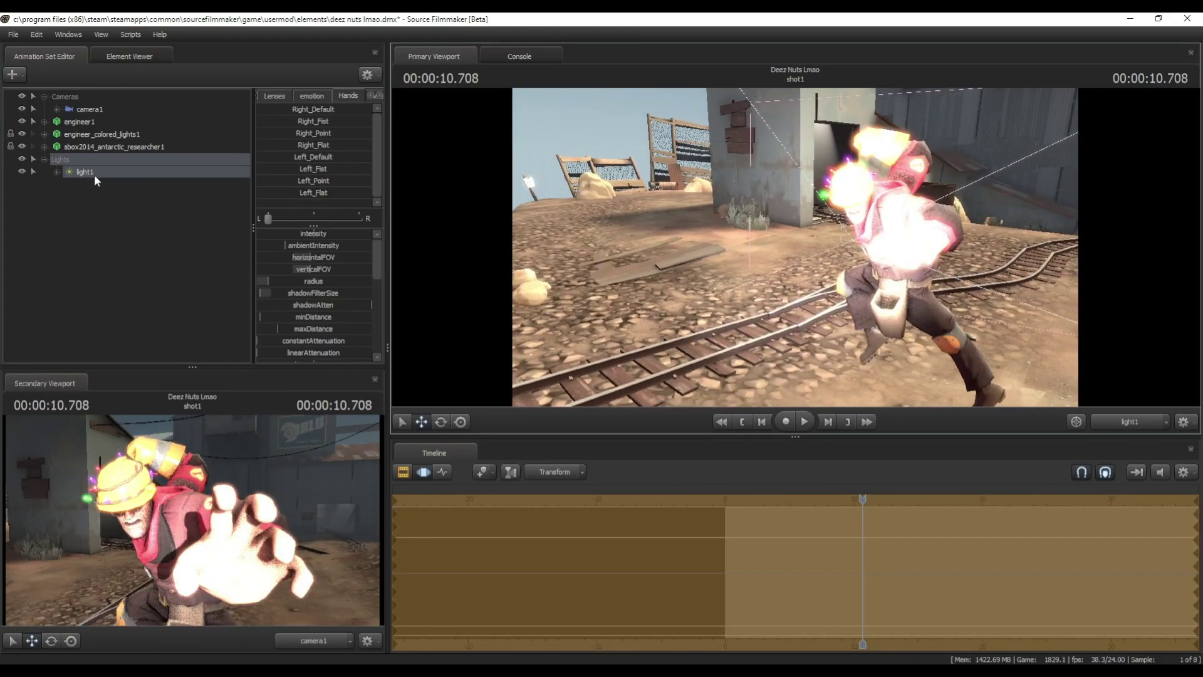
drag(94, 174, 148, 161)
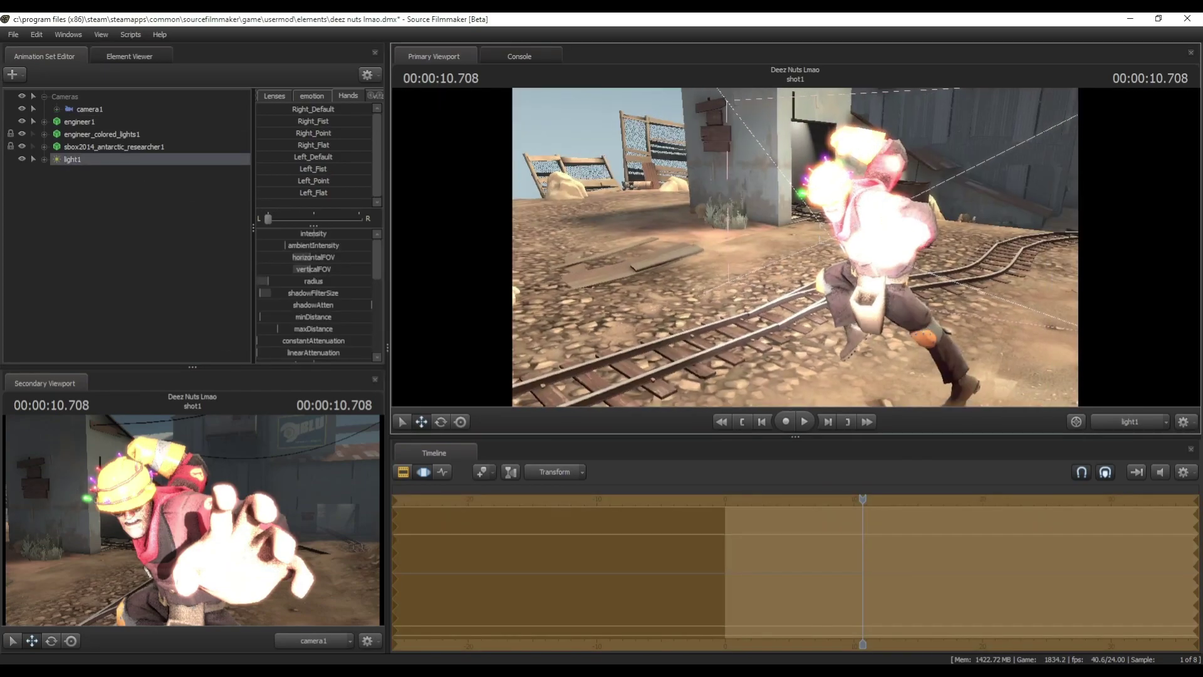
drag(795, 247, 780, 288)
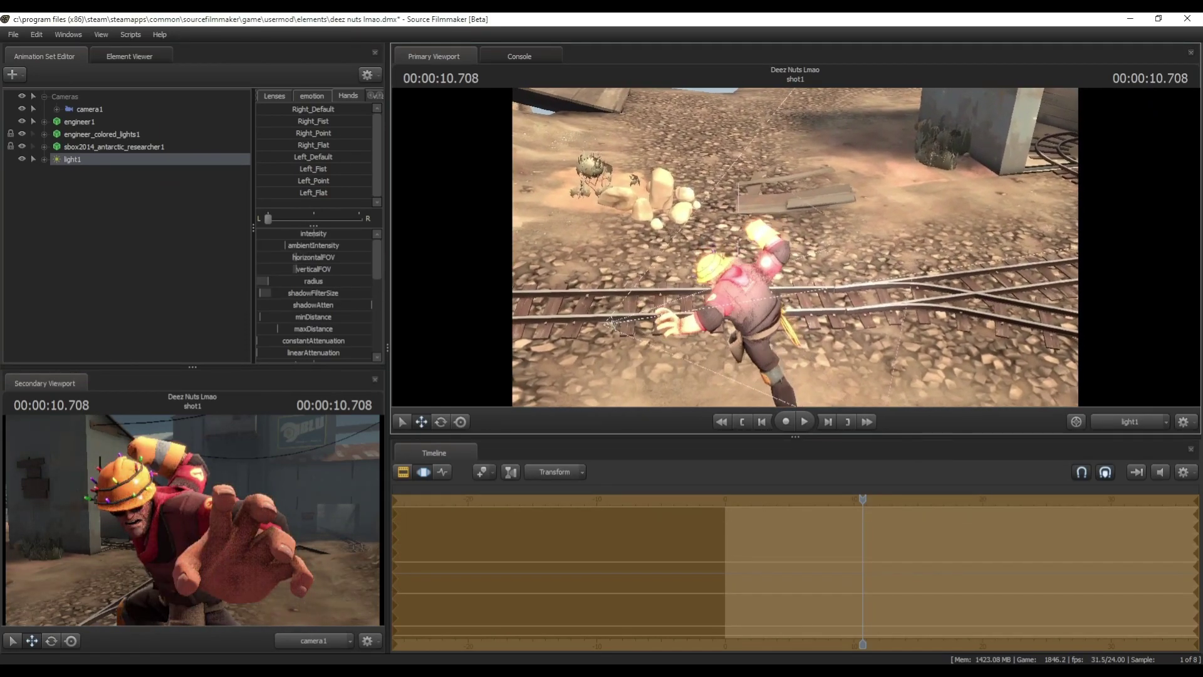
mouse_move(795, 246)
mouse_down()
mouse_move(830, 245)
mouse_move(833, 207)
mouse_move(824, 228)
mouse_move(817, 219)
mouse_move(814, 254)
mouse_up()
click(1142, 424)
click(1142, 424)
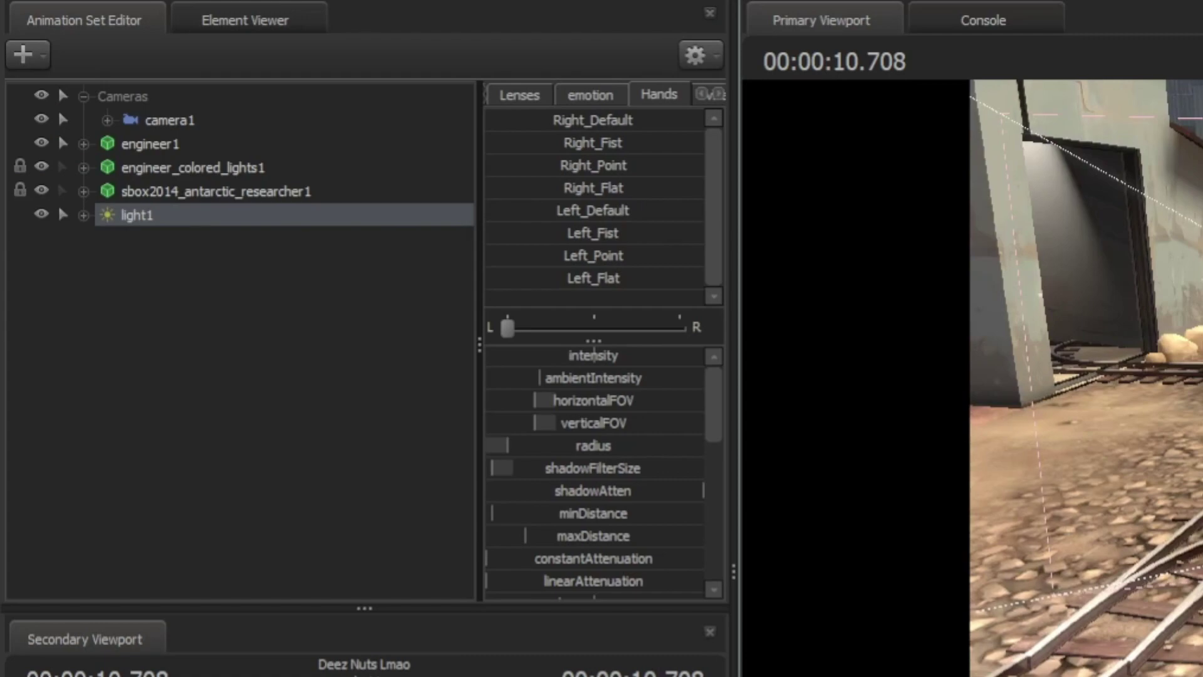
Step: Duplicate light1 by copying its animation set and pasting it as a second light
right_click(177, 218)
click(225, 257)
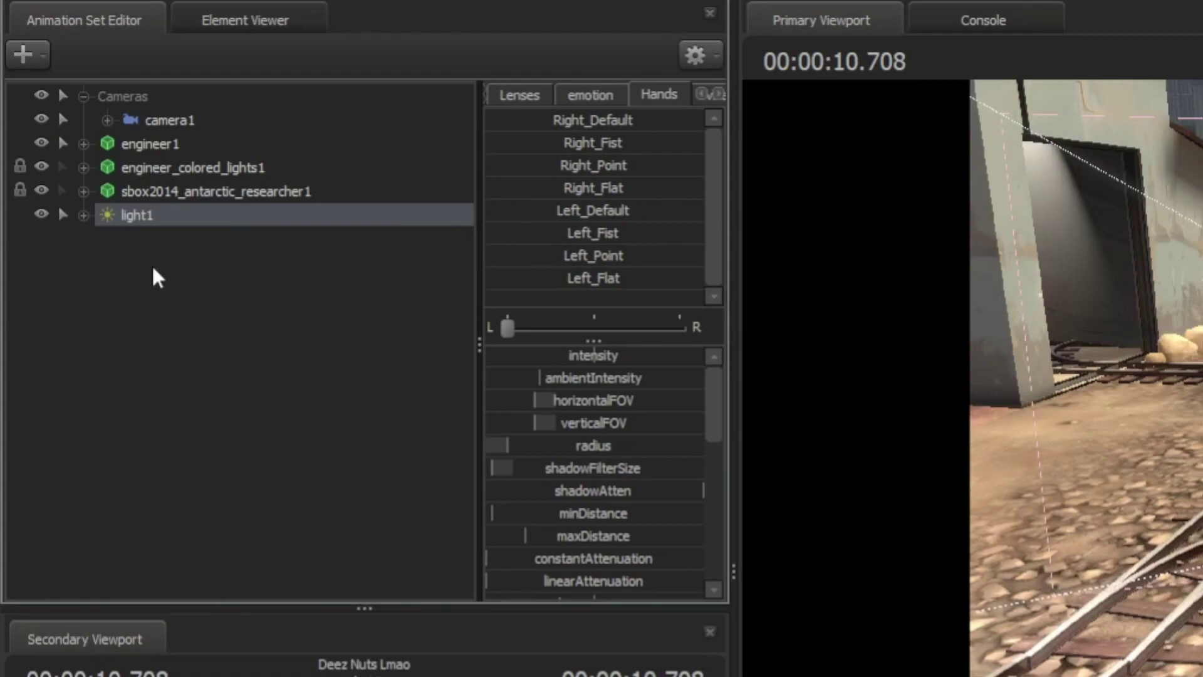
right_click(156, 277)
click(237, 390)
click(103, 246)
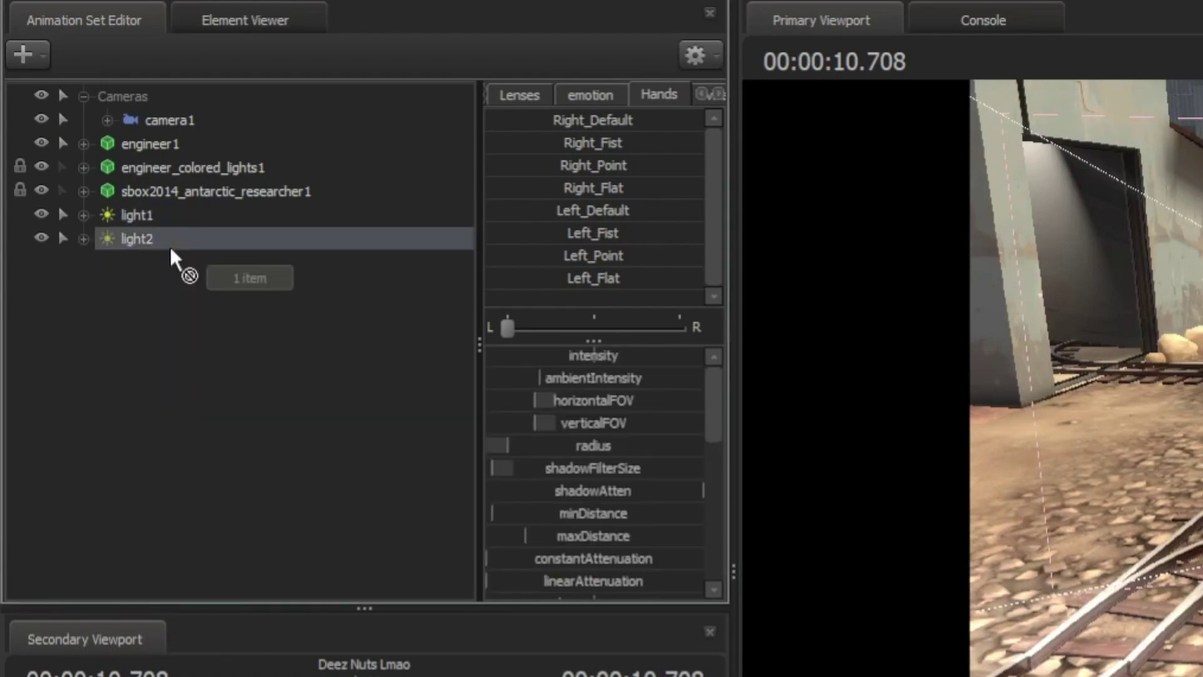
right_click(168, 250)
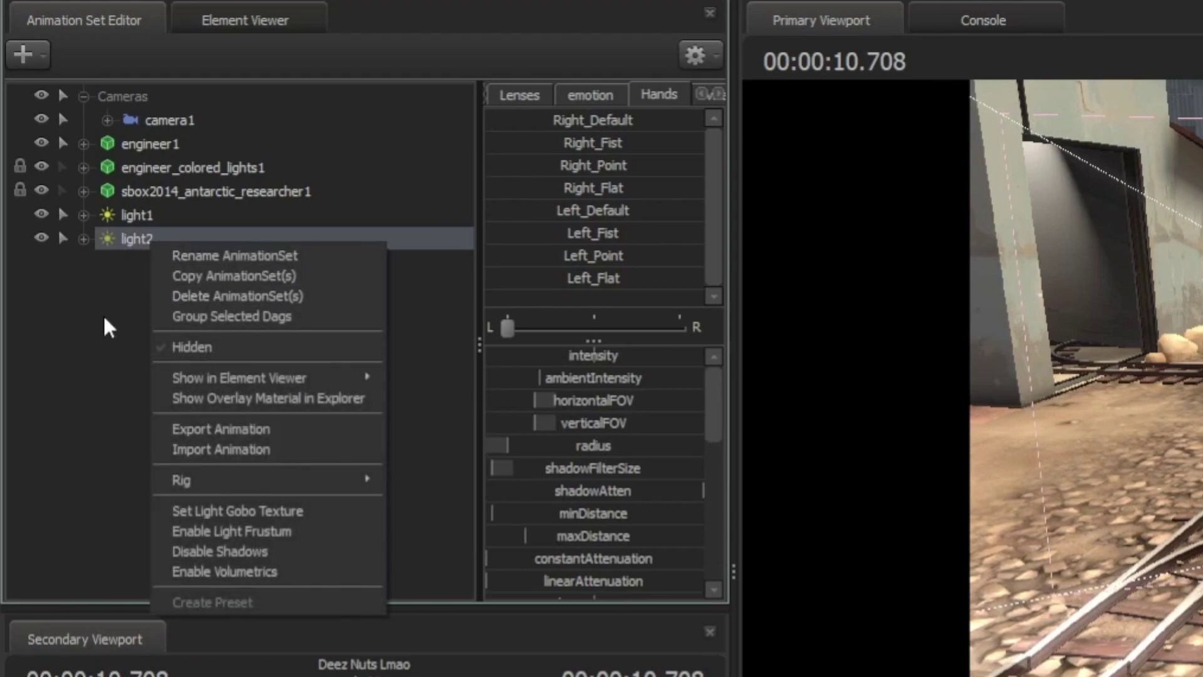
click(162, 257)
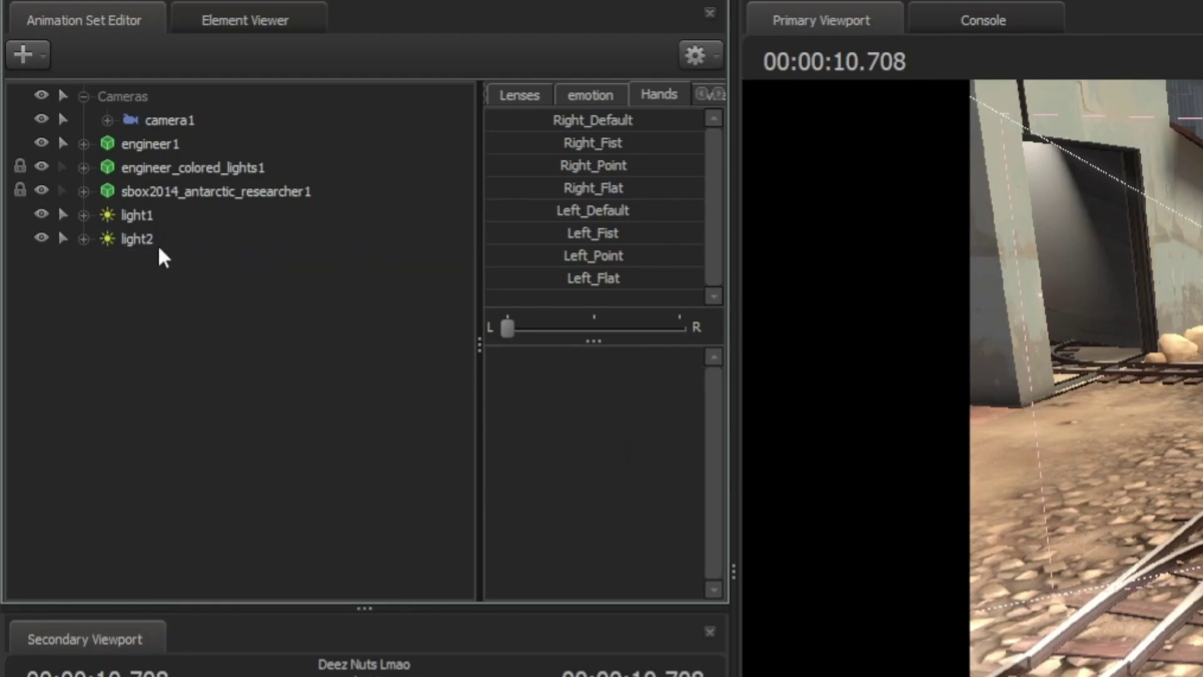
right_click(162, 257)
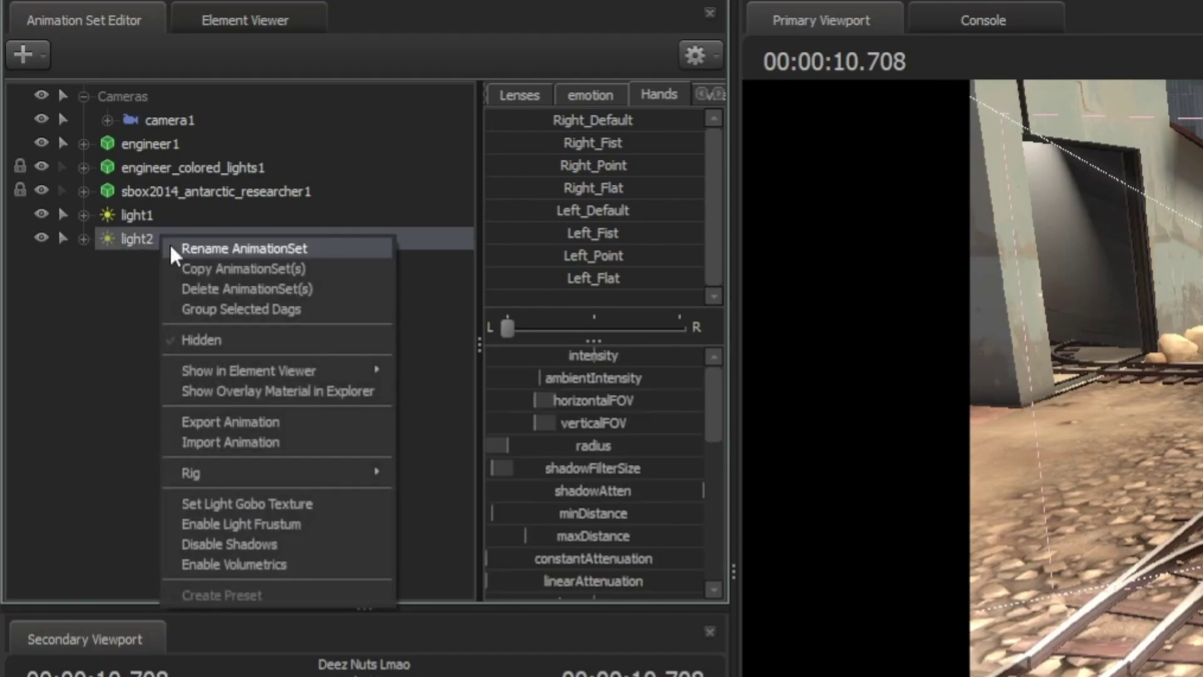
click(332, 551)
click(134, 275)
Step: Look through light2, aim it at engineer1's front and lower its intensity
drag(161, 238, 815, 219)
scroll(795, 247, down, 2)
drag(731, 252, 732, 252)
drag(314, 233, 273, 233)
scroll(311, 306, down, 5)
drag(345, 308, 310, 320)
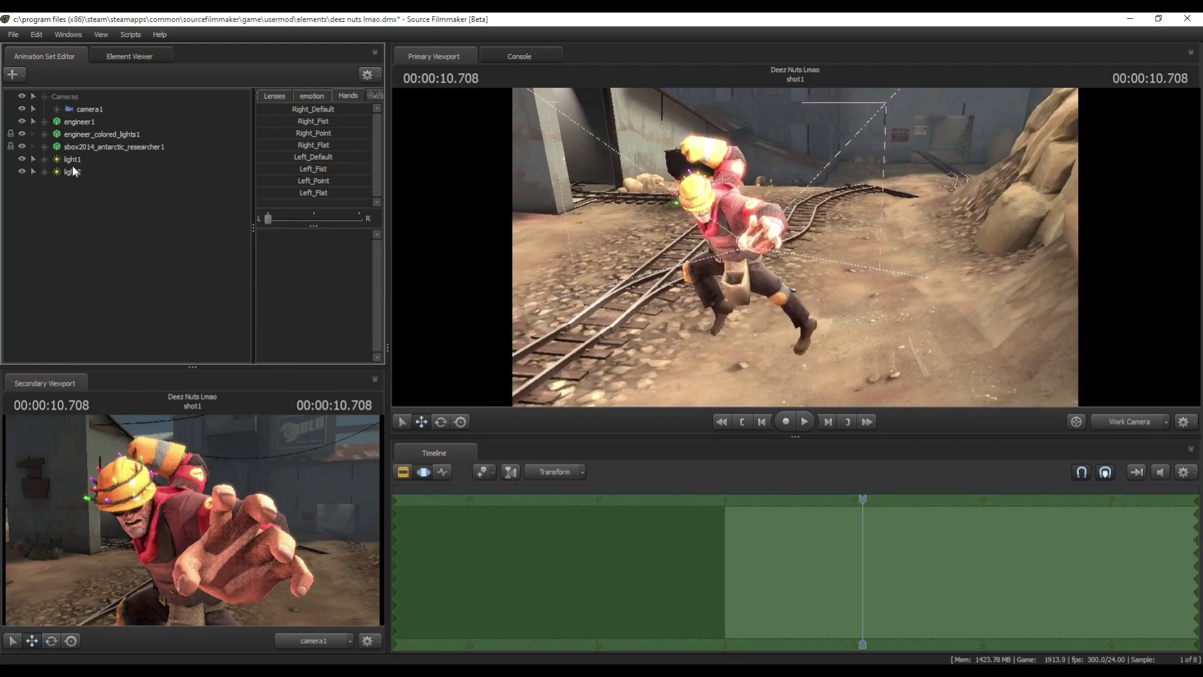
Step: Copy light1's animation set again and paste it as a third light
right_click(75, 160)
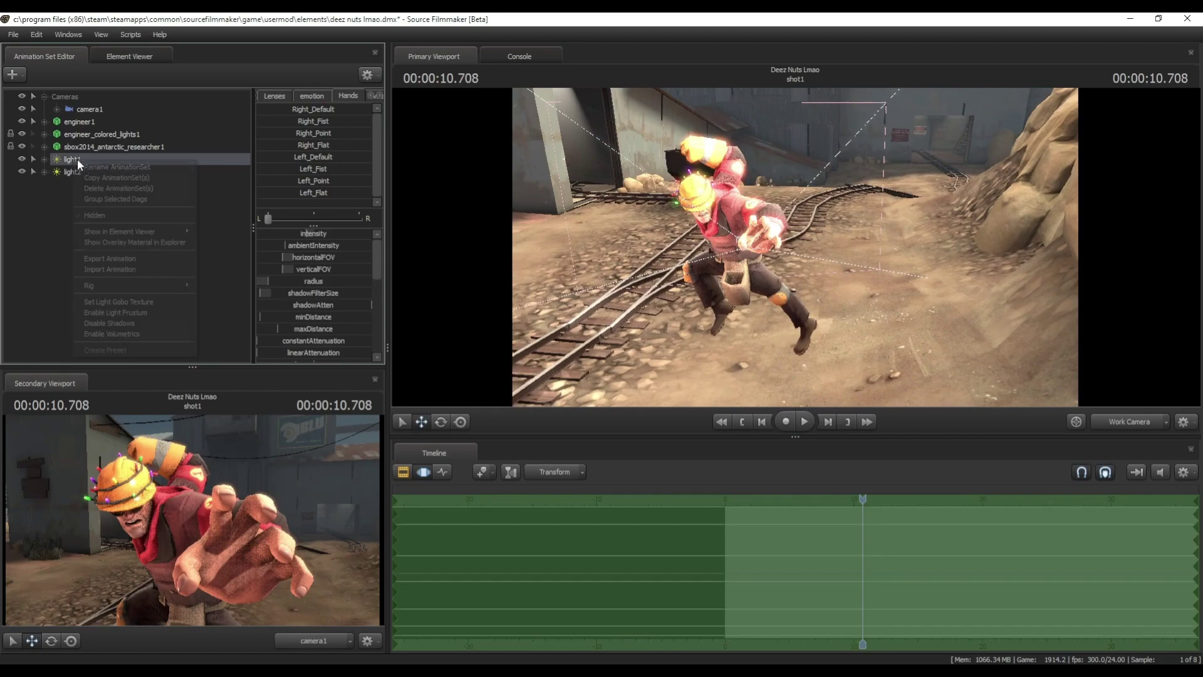
click(89, 179)
right_click(78, 201)
click(103, 265)
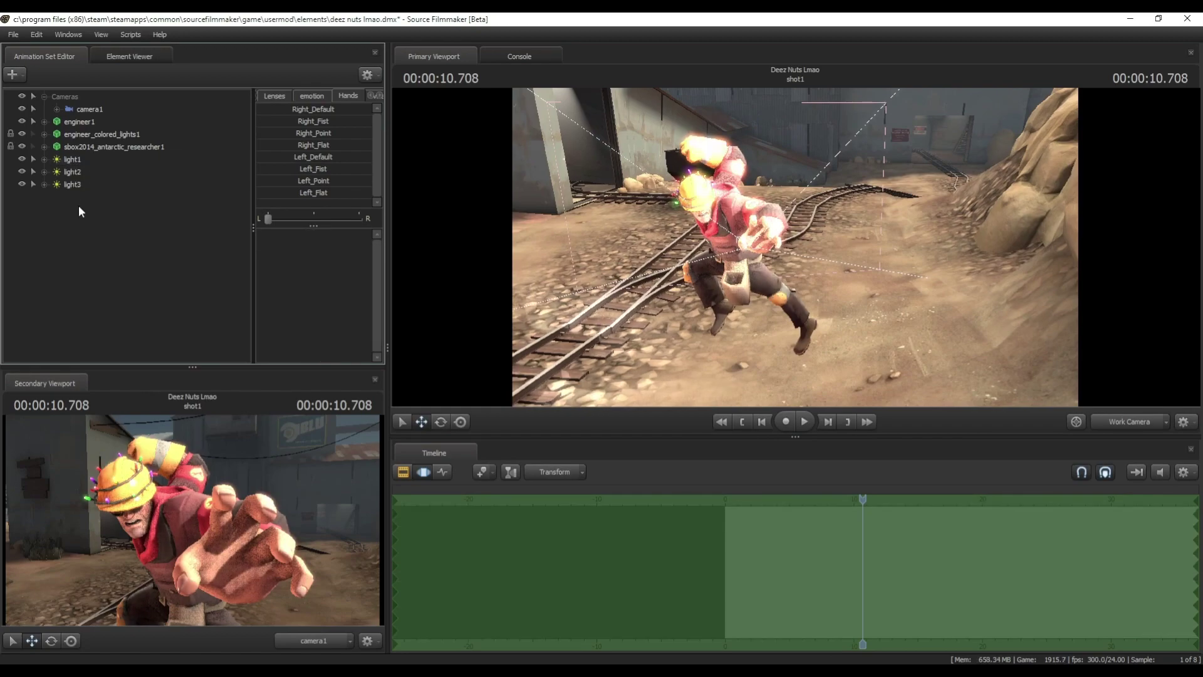
Step: Look through light3 to aim it at engineer1 with a narrower field of view, and raise its intensity
drag(72, 185, 175, 469)
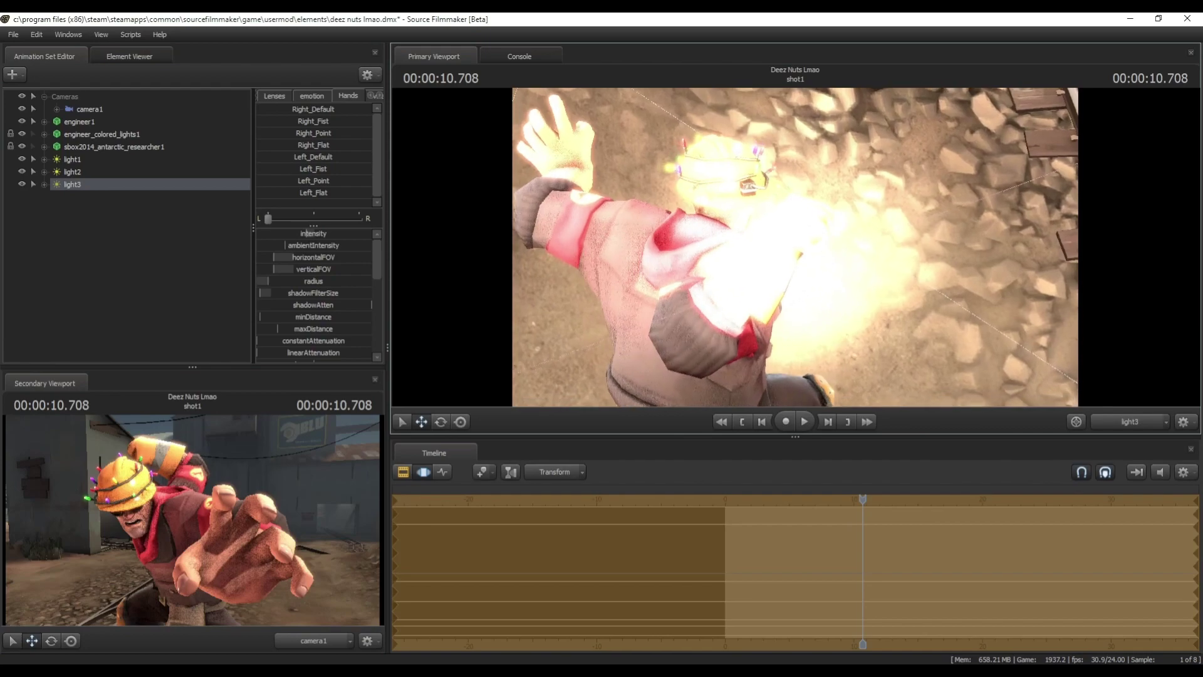
mouse_move(794, 246)
mouse_down()
mouse_move(758, 220)
mouse_move(771, 216)
mouse_move(795, 247)
mouse_up()
scroll(795, 247, down, 1)
drag(327, 233, 357, 233)
key(Tab)
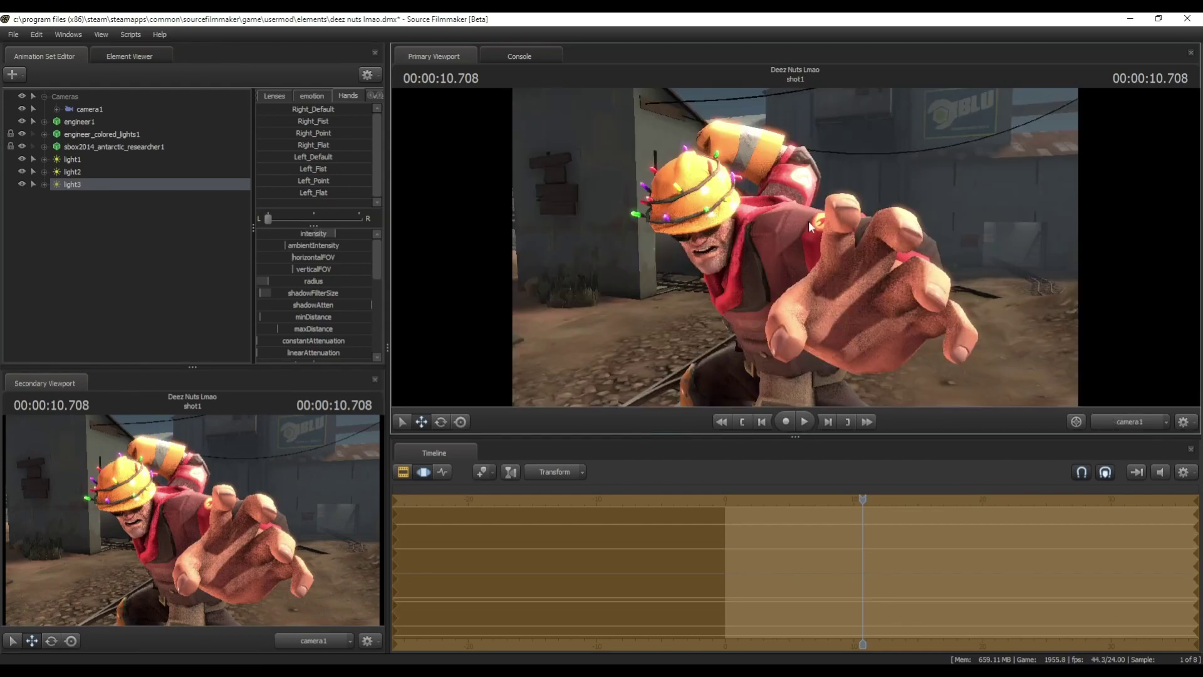
Step: Return to editing the shot from the work camera and create another light for the scene
click(399, 473)
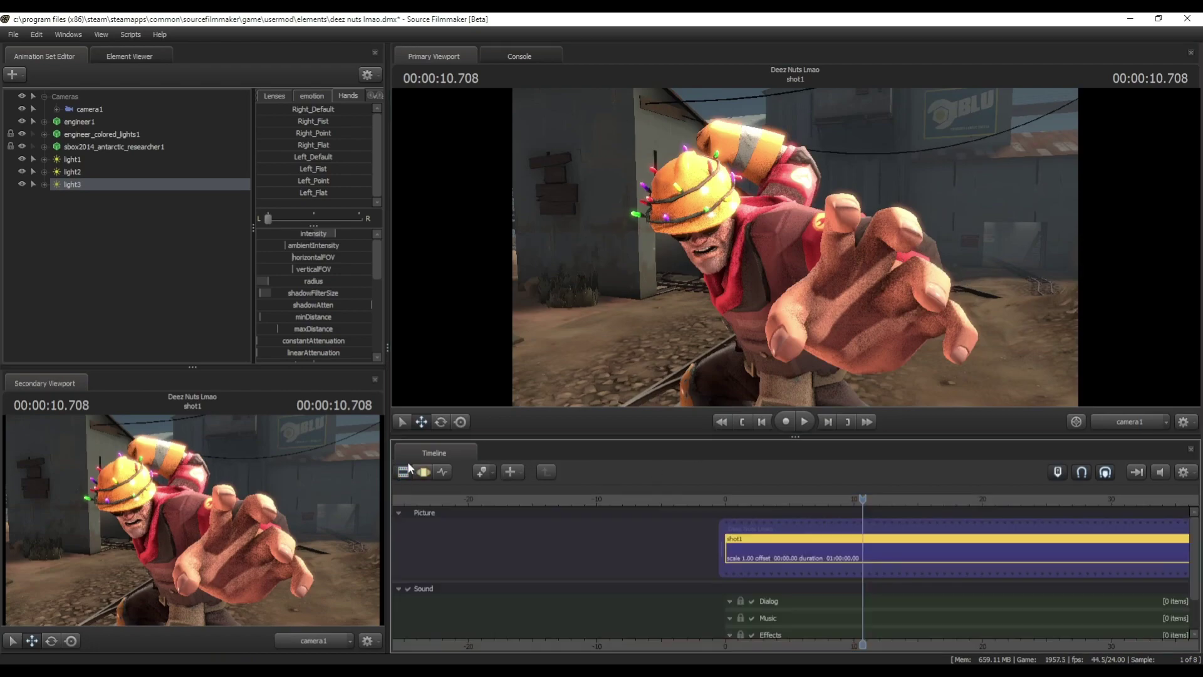
click(426, 471)
click(399, 472)
key(F3)
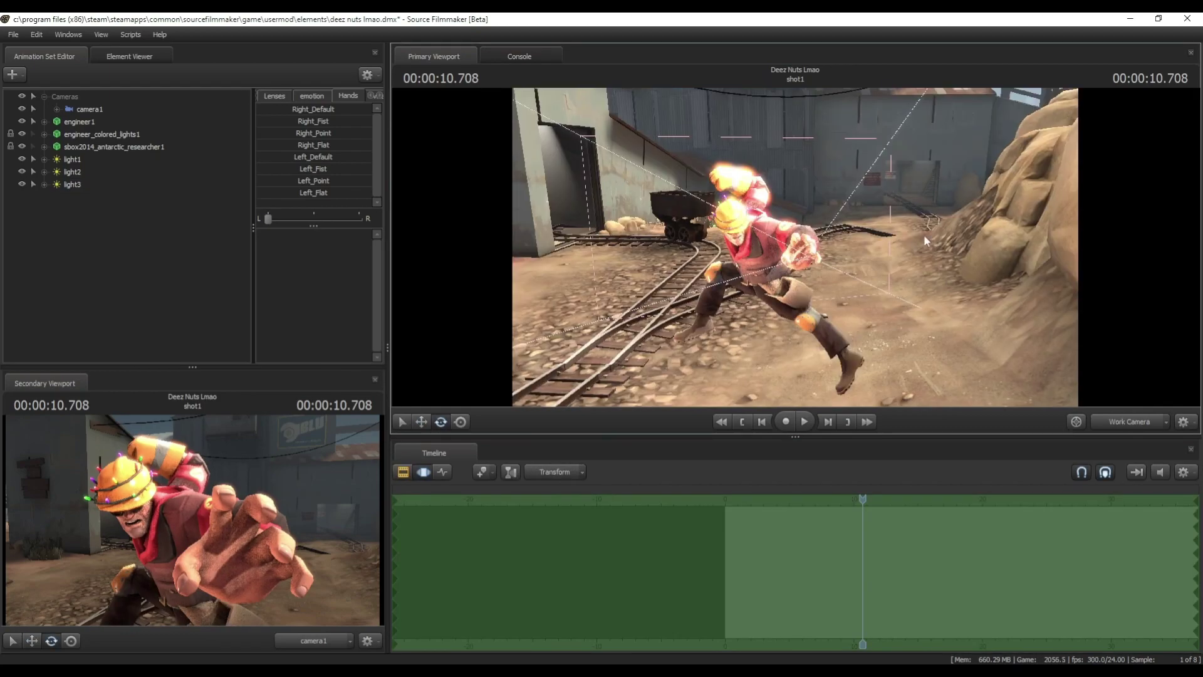
click(79, 197)
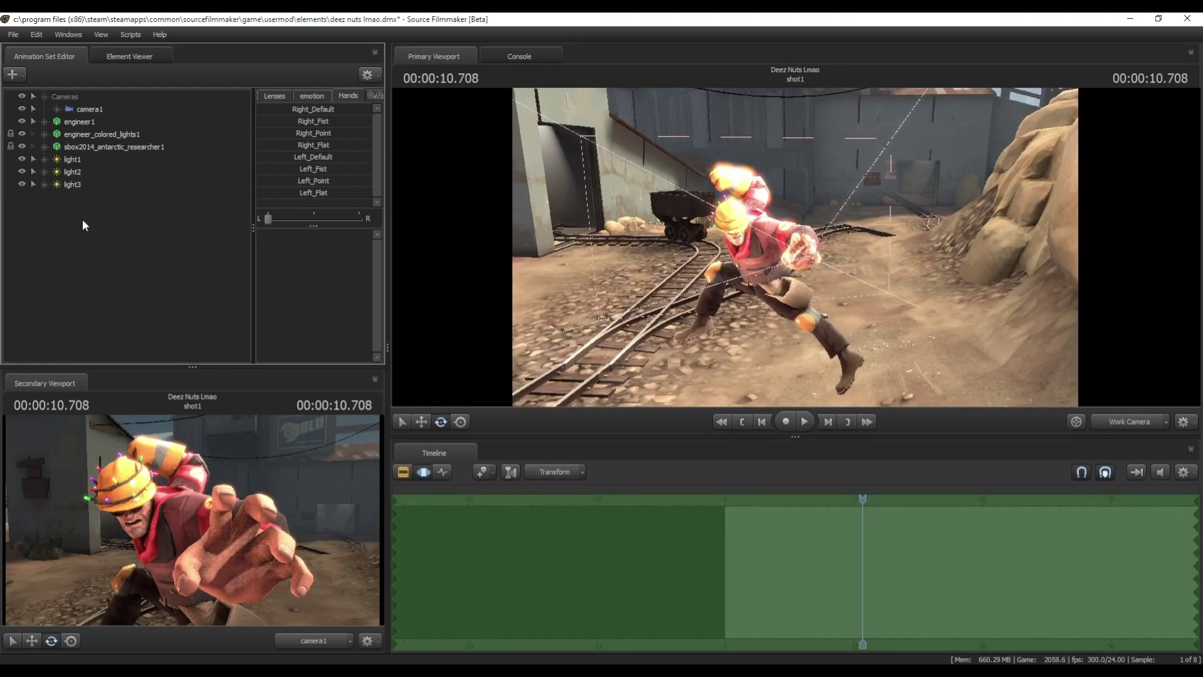
right_click(82, 210)
click(132, 237)
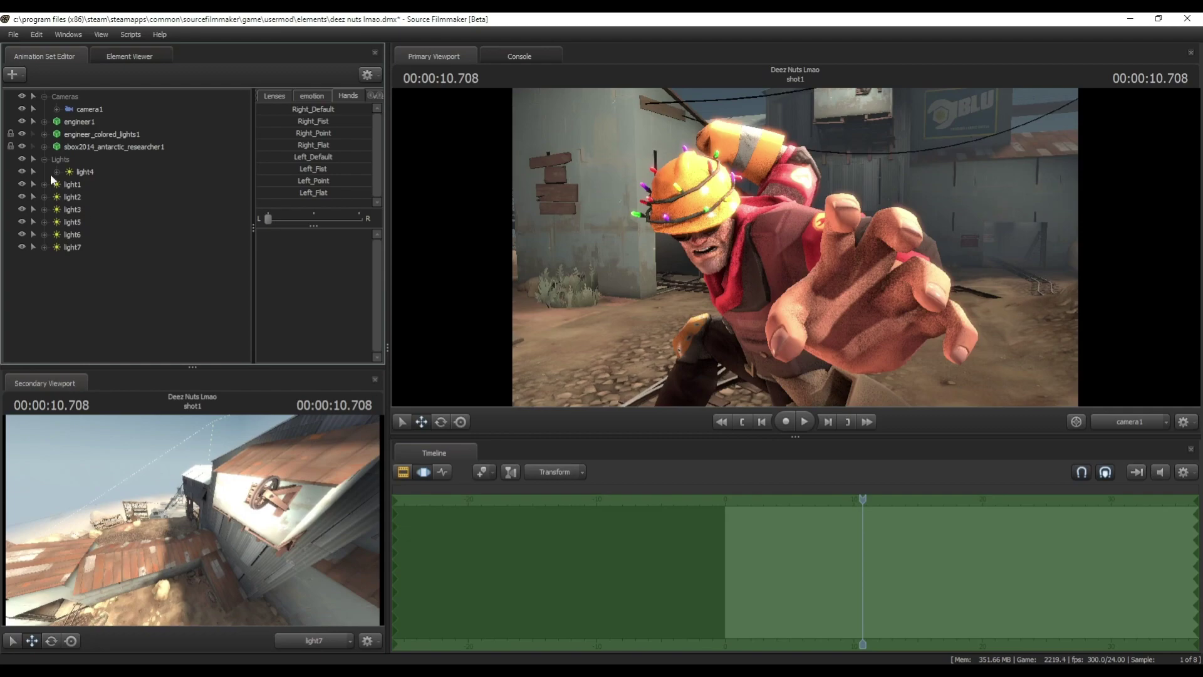
Step: Create an animation set for a new model, filtering for "paintable" and choosing paintable_screen.mdl
right_click(16, 86)
click(38, 91)
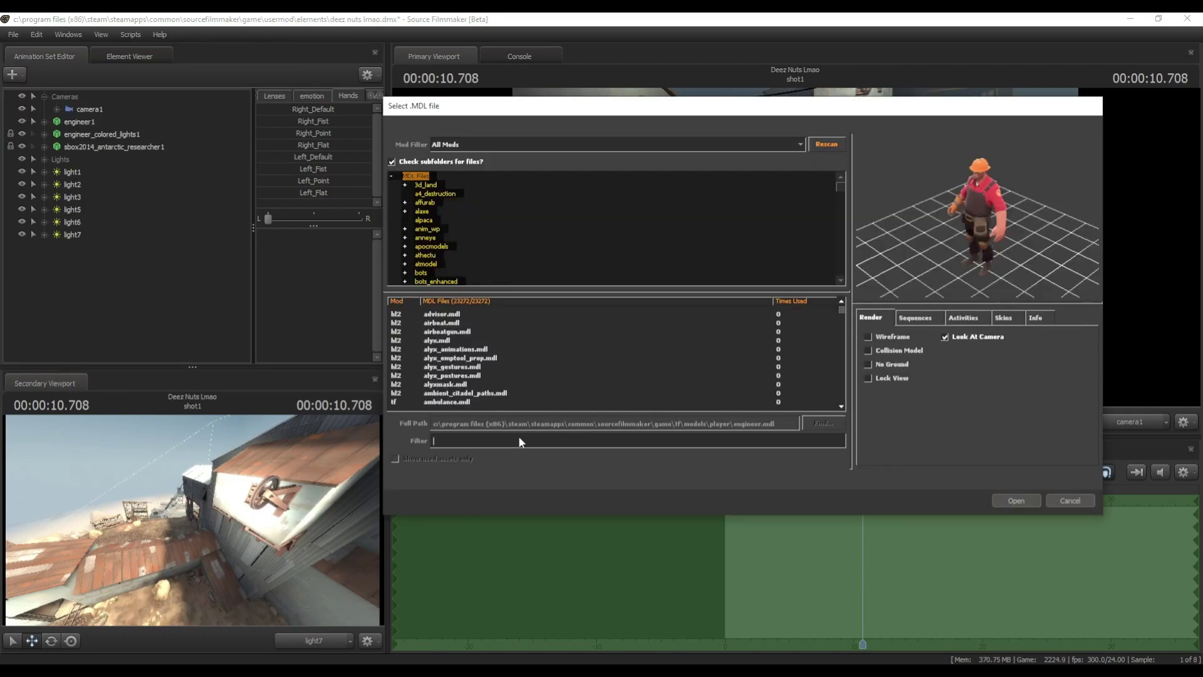
text(paintable)
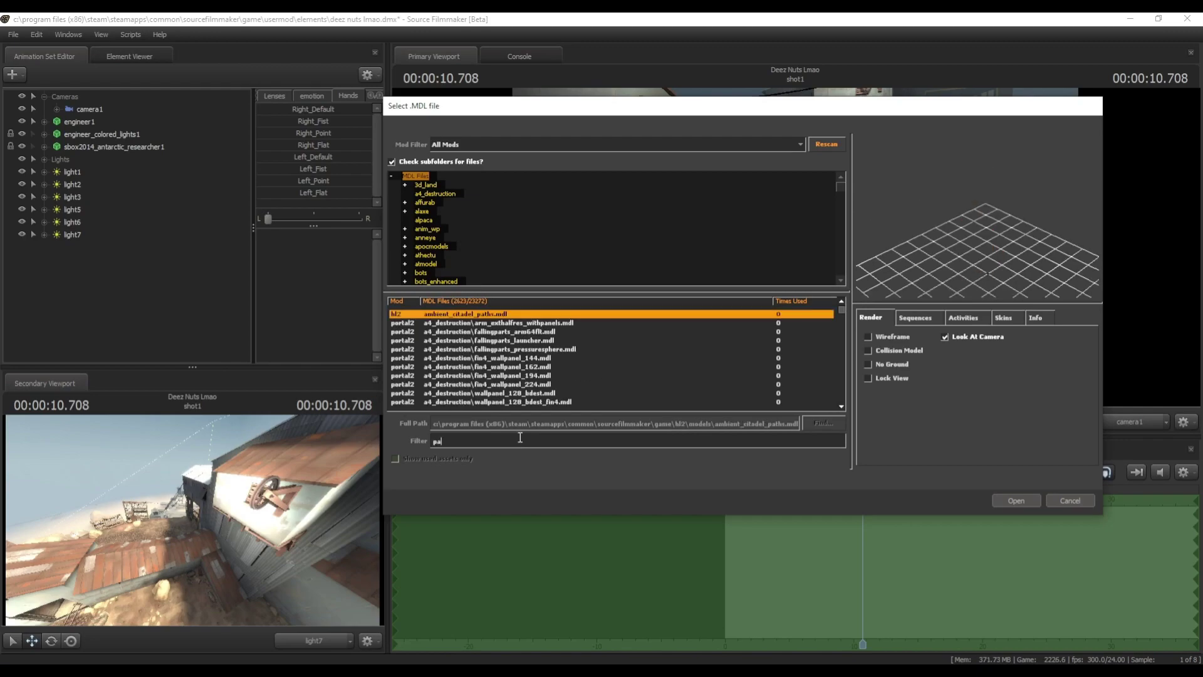
click(500, 349)
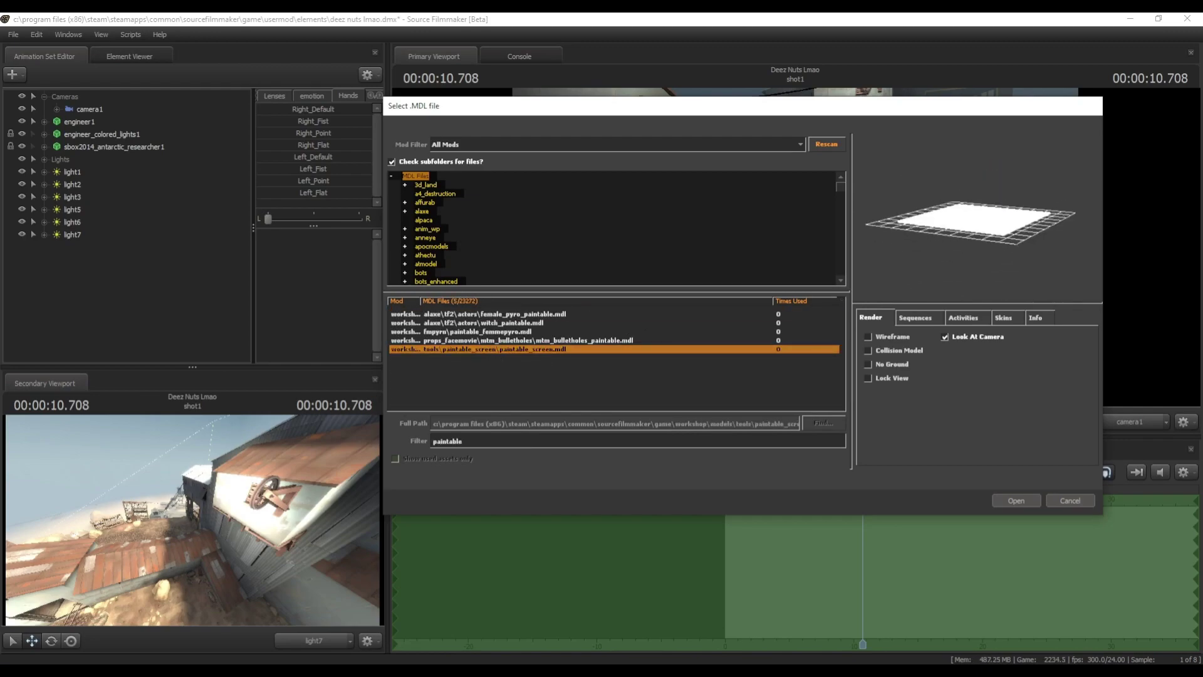
click(1019, 500)
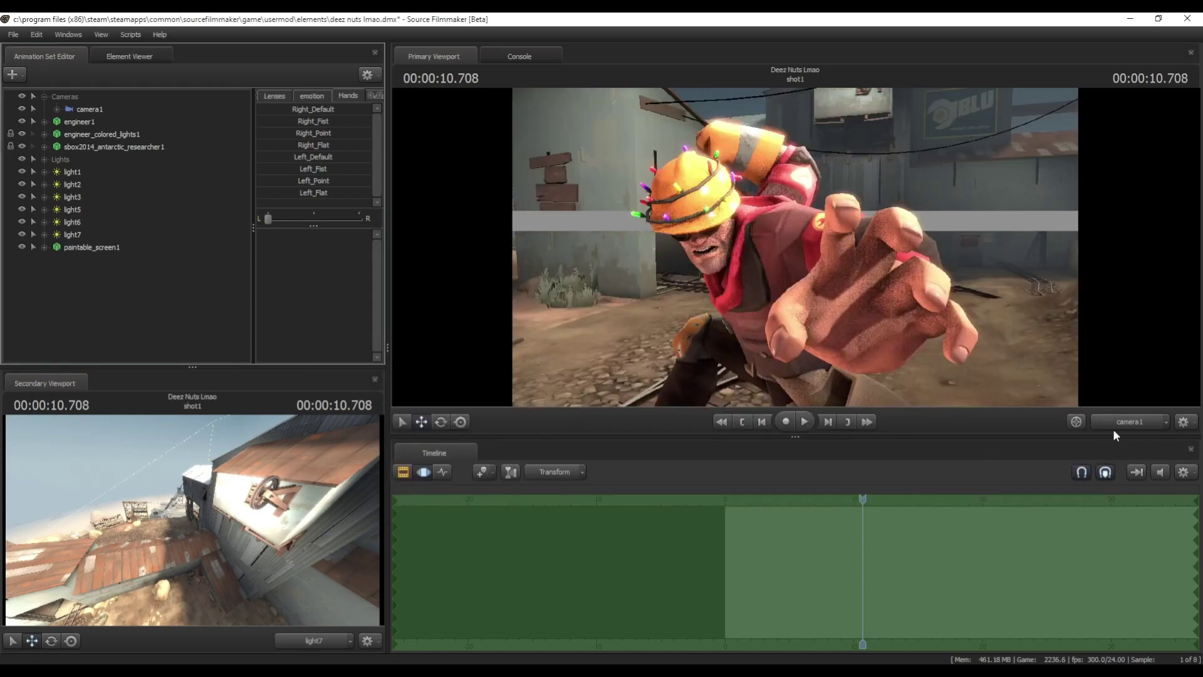
Step: Show the work camera in the primary viewport and camera1 in the secondary, and adjust paintable_screen1 as an upright panel behind engineer1
click(1140, 424)
click(322, 644)
click(320, 642)
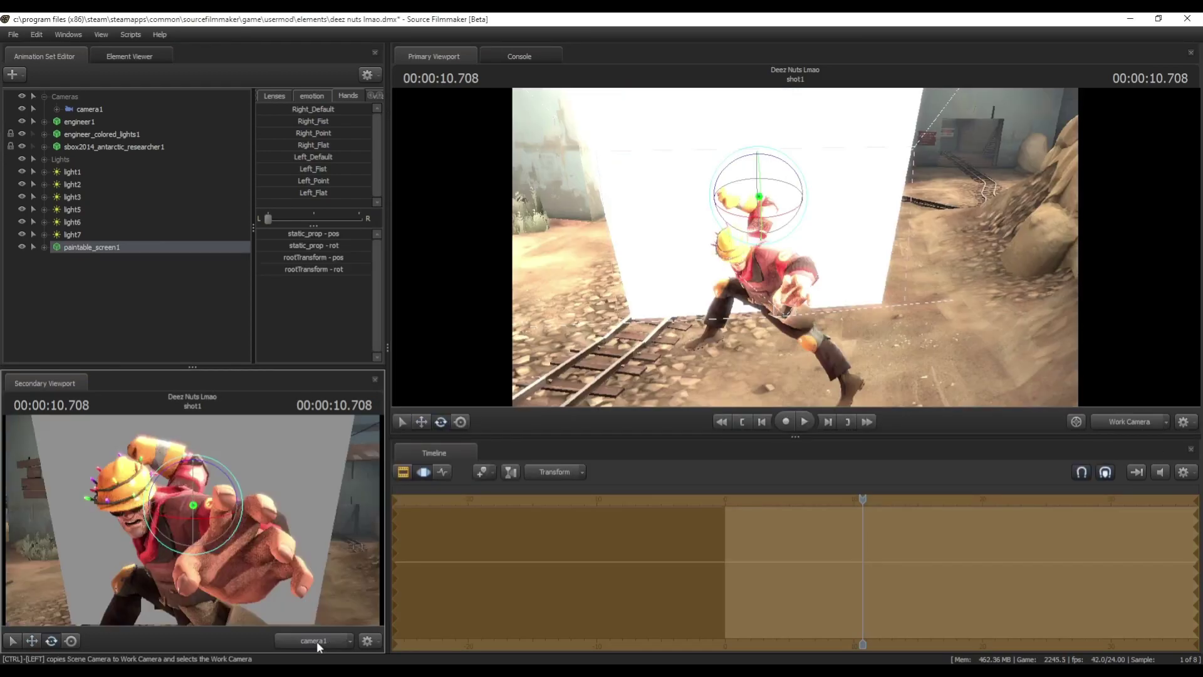
drag(759, 204, 762, 199)
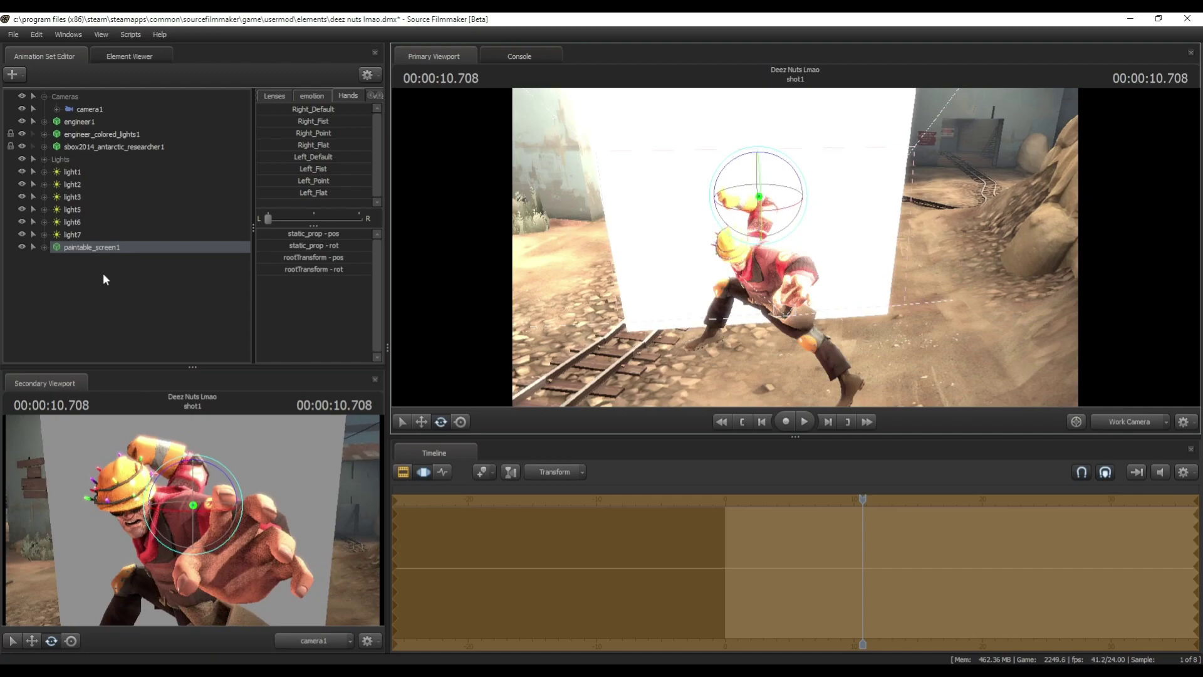
Step: Run the setup_modelcoloring_theta_pyside rig script on paintable_screen1 and give it a custom black color
right_click(81, 244)
mouse_move(130, 395)
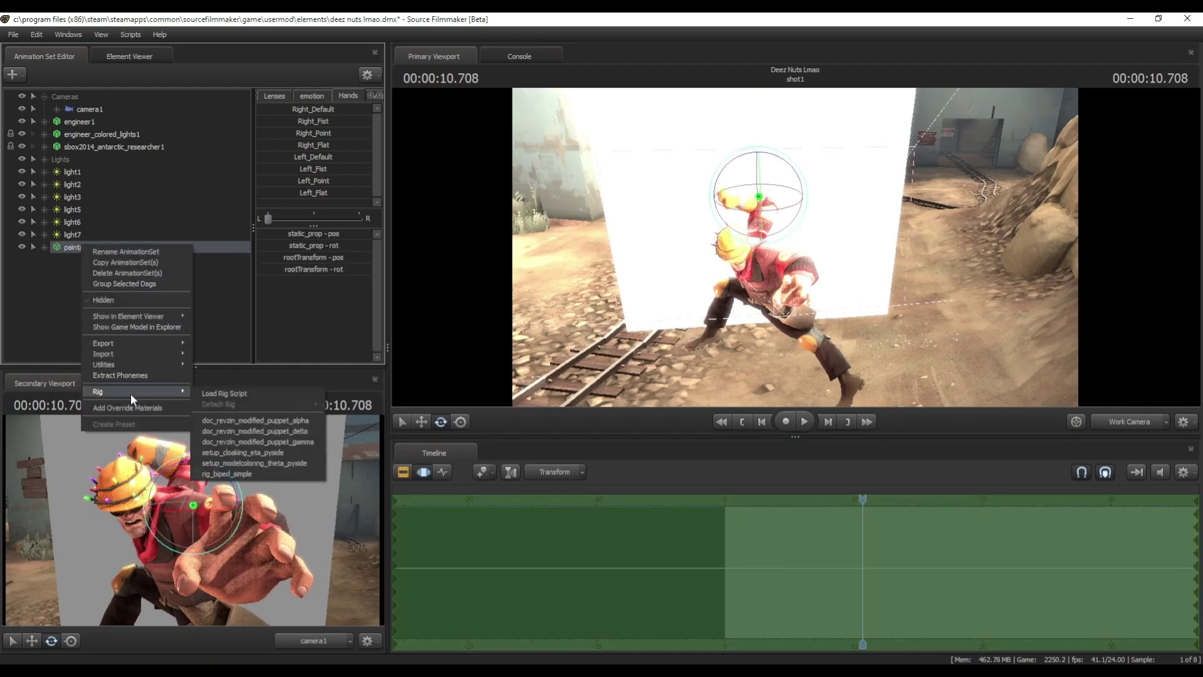
click(254, 464)
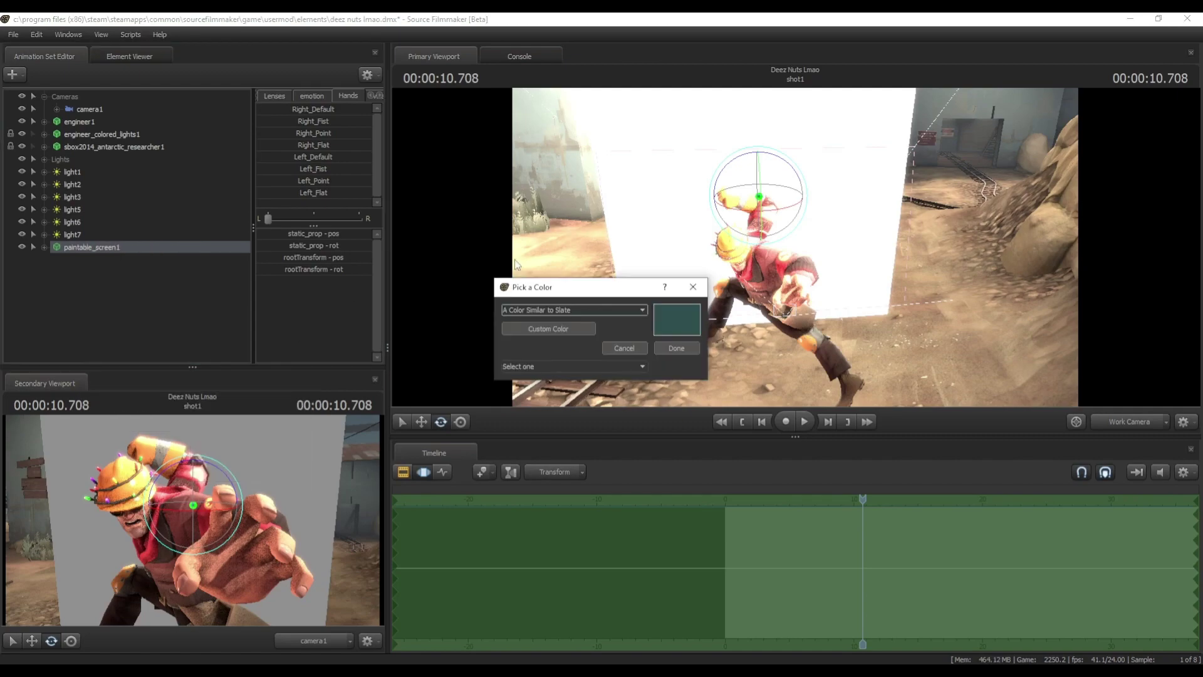
click(570, 312)
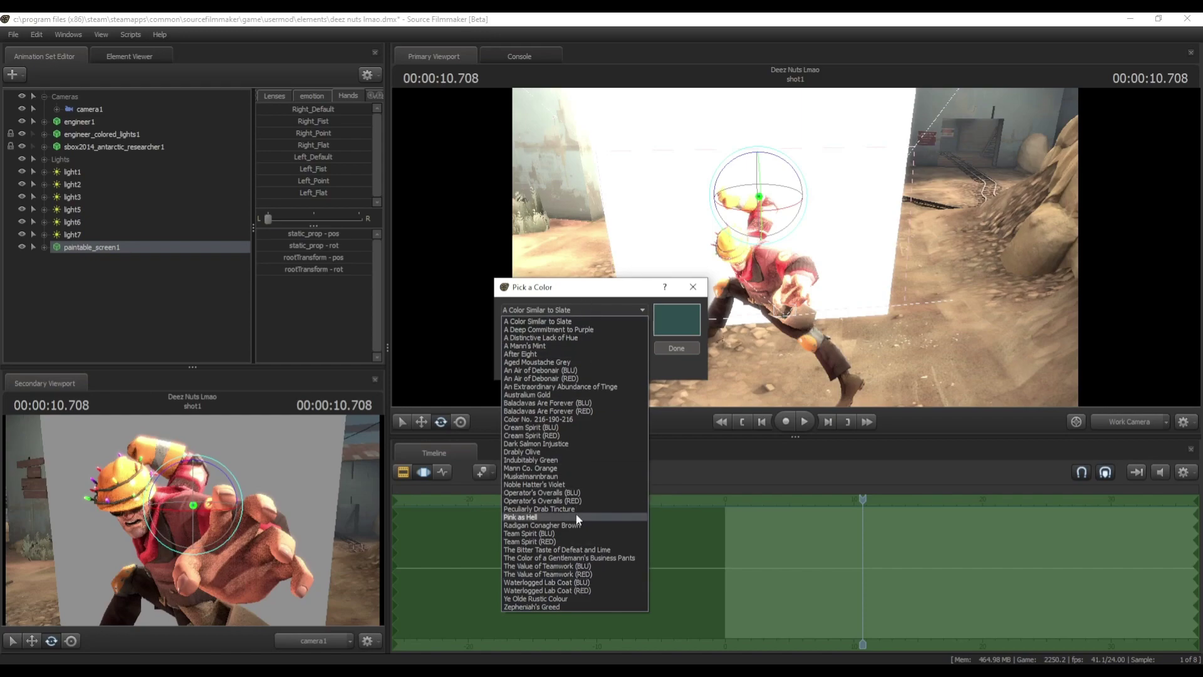
click(580, 321)
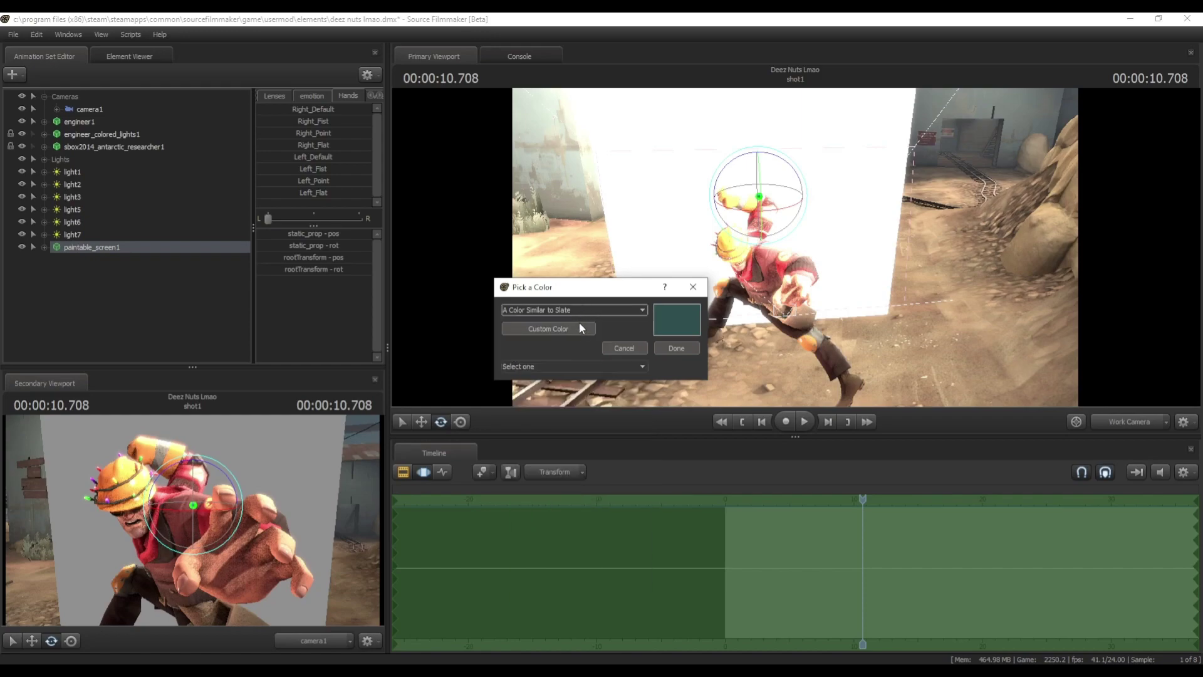
click(579, 327)
click(455, 251)
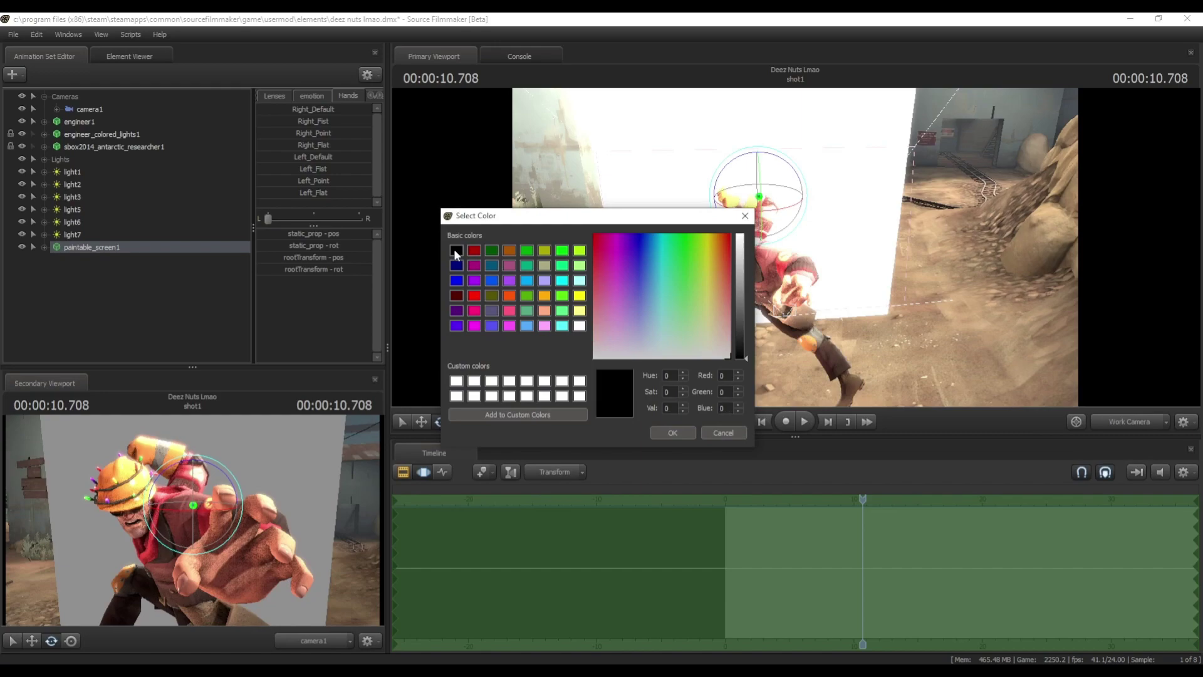
click(672, 433)
click(675, 350)
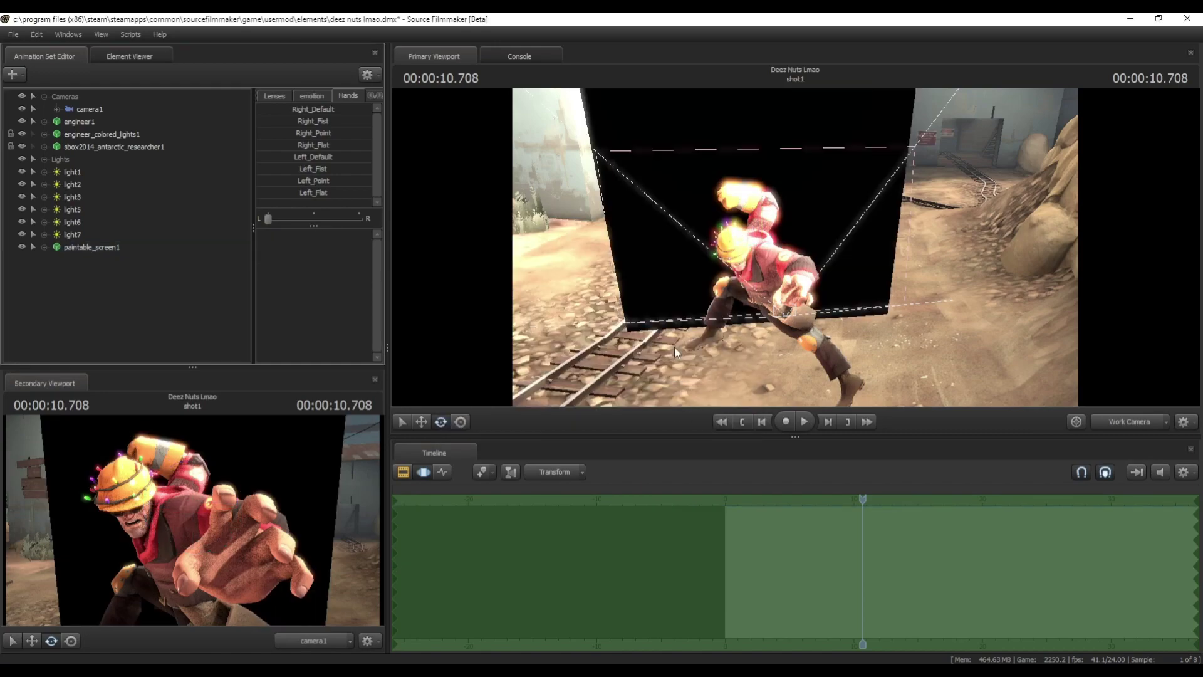
Step: Move the black paintable_screen1 downward behind engineer1
click(128, 248)
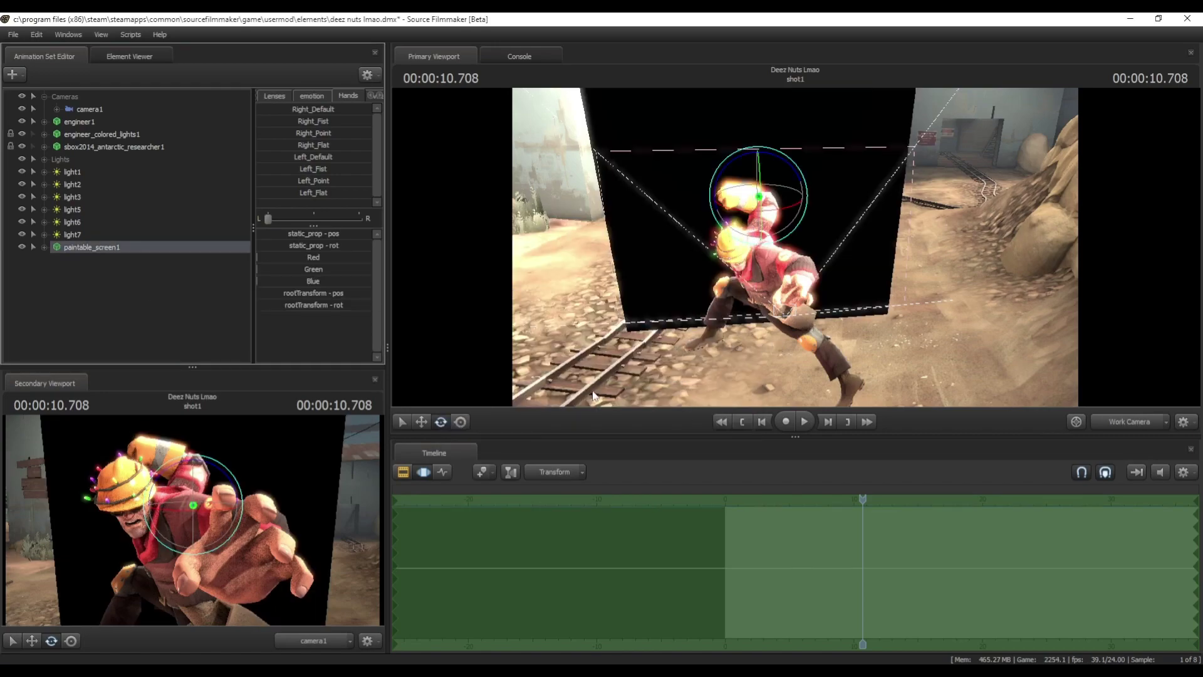
click(423, 421)
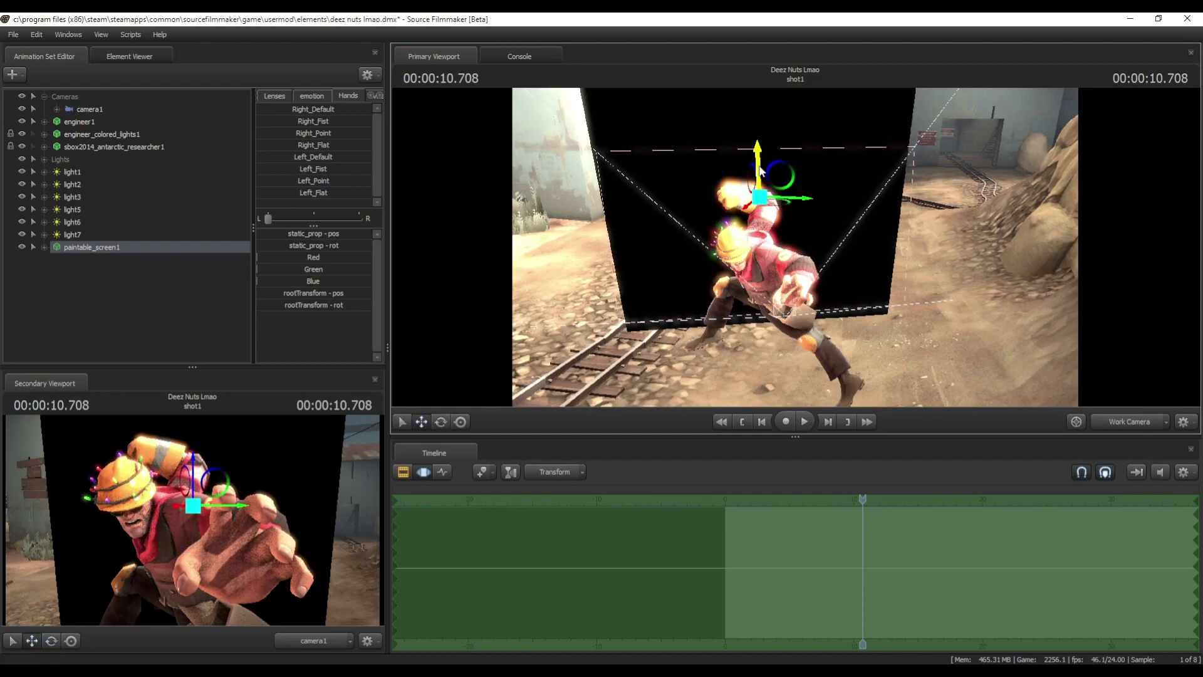
drag(760, 170, 531, 238)
Step: Add a scale control to paintable_screen1 and select the model
right_click(158, 245)
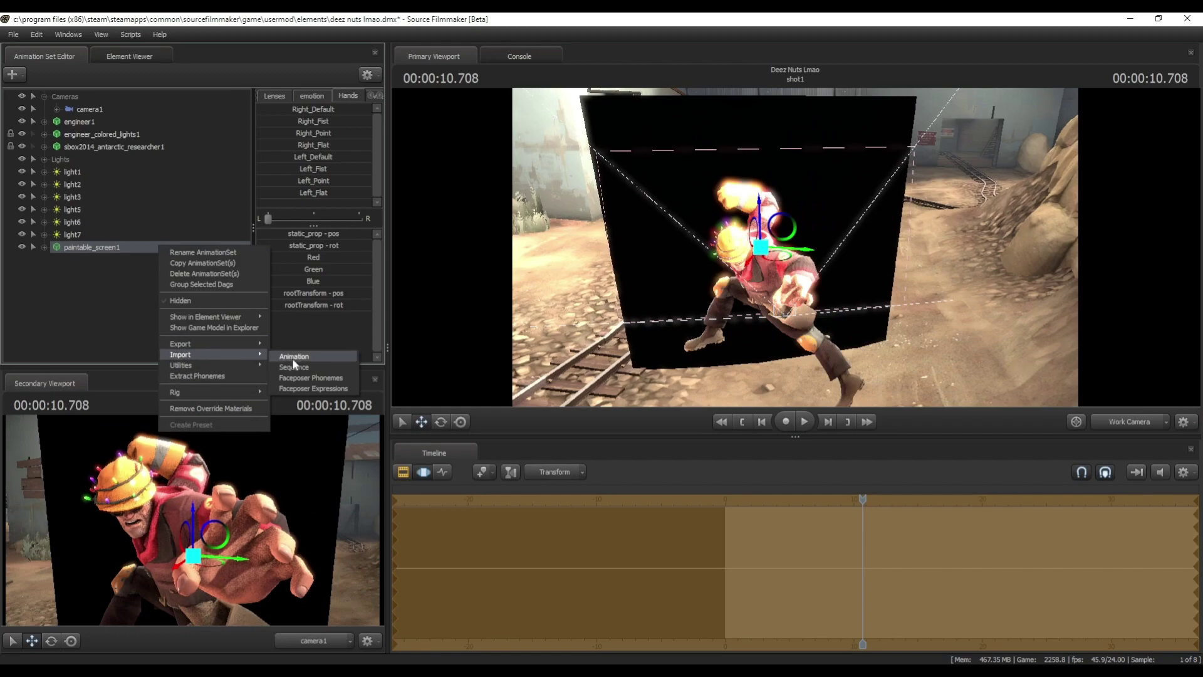
mouse_move(219, 364)
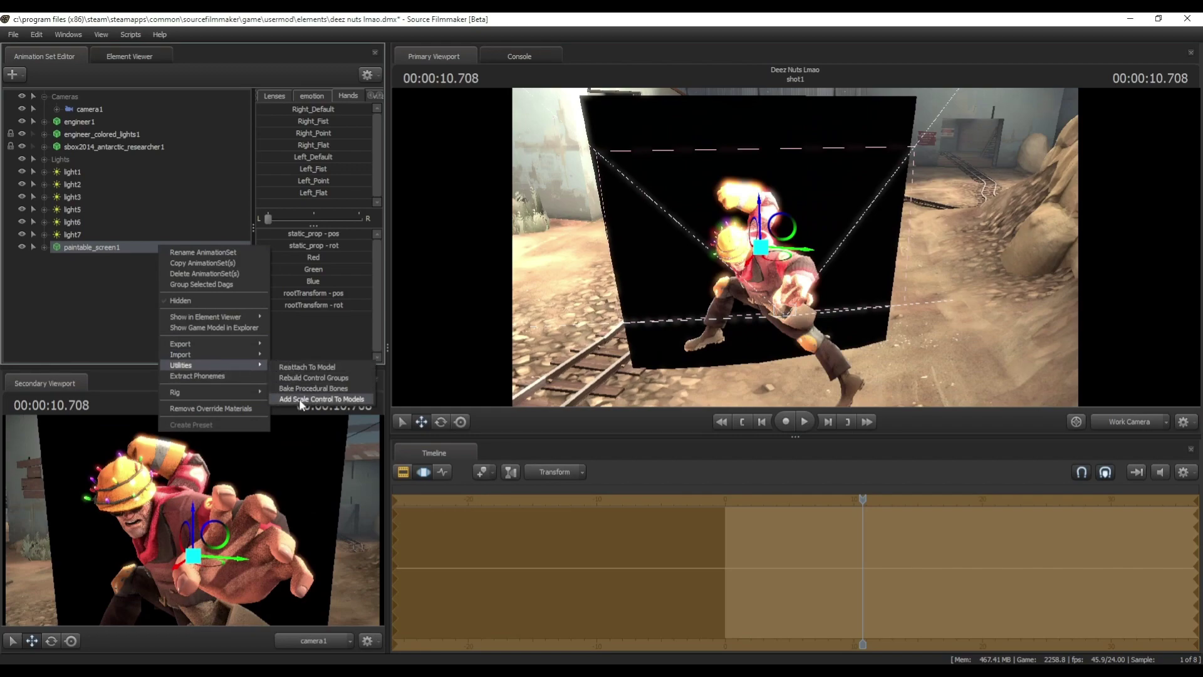
click(299, 396)
click(104, 246)
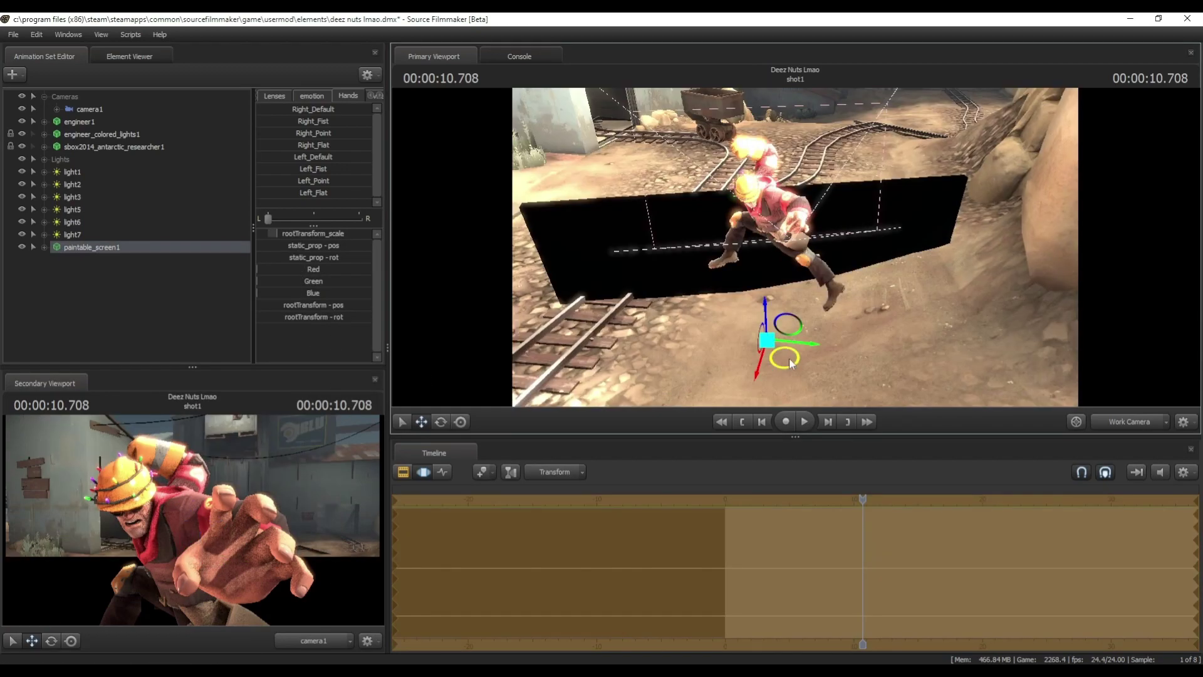
Step: Position and tilt paintable_screen1 so it forms a slanted black bar along the lower edge of camera1's frame
drag(788, 364, 812, 421)
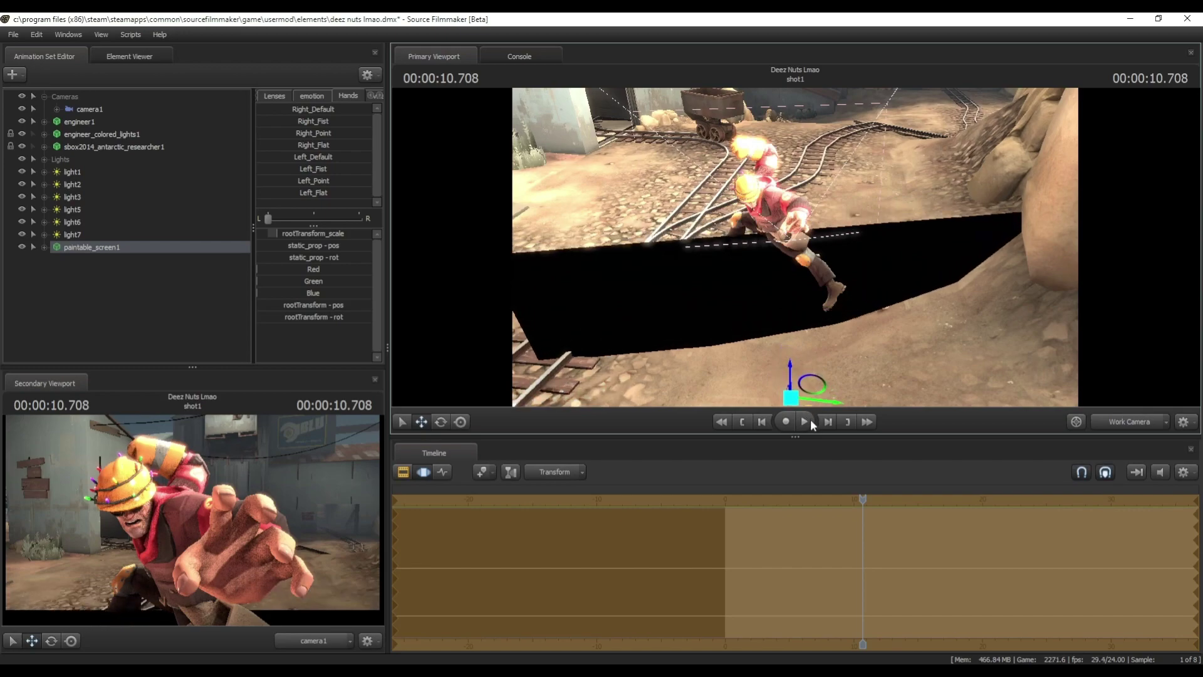
drag(790, 376, 789, 372)
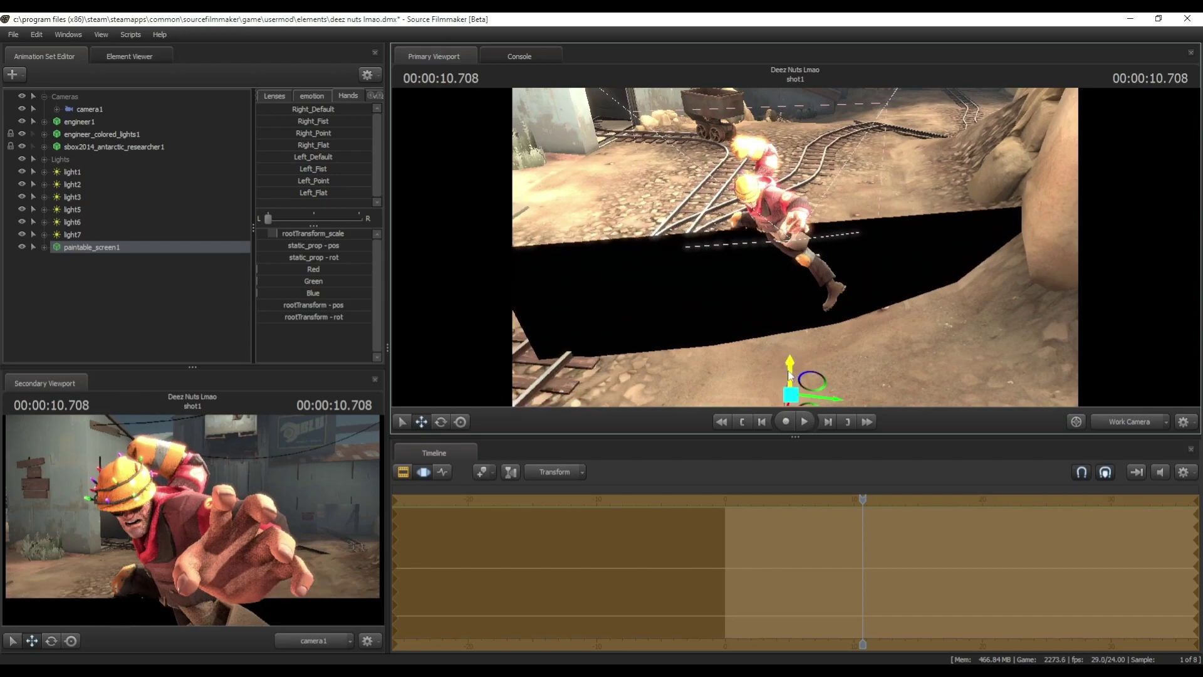
click(441, 421)
drag(804, 367, 808, 351)
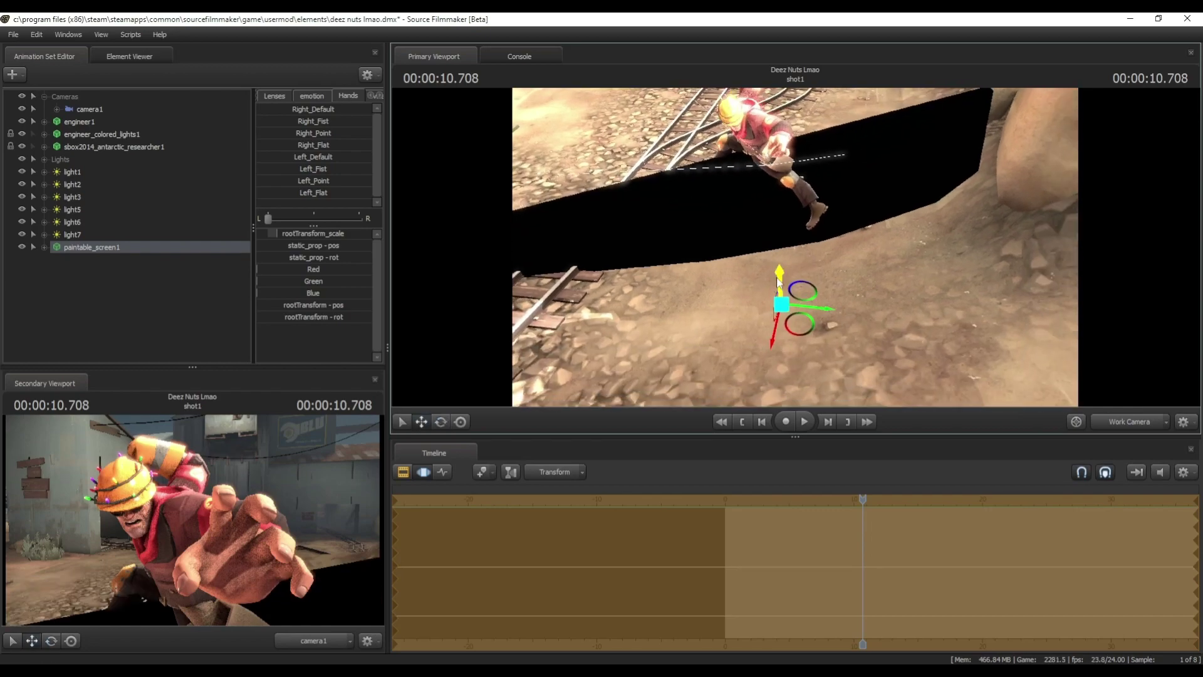
drag(779, 276, 779, 280)
Step: Duplicate paintable_screen1 by copying its animation set and pasting it as a second screen
right_click(122, 250)
click(145, 269)
right_click(82, 275)
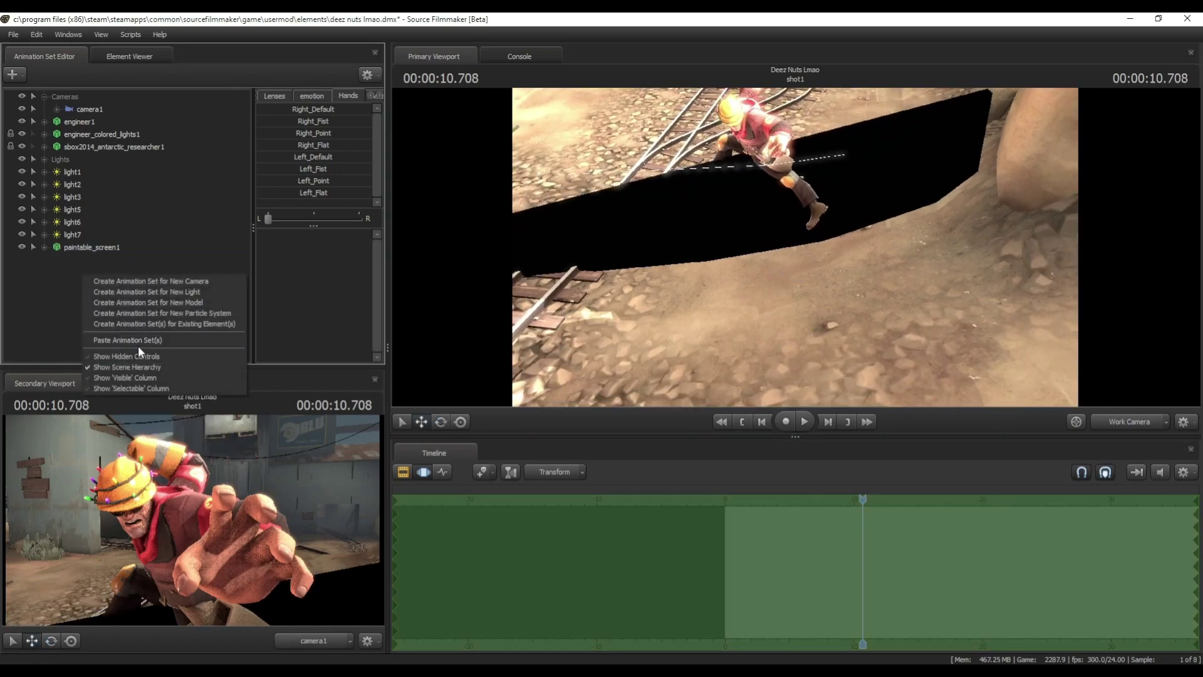
click(135, 342)
Step: Raise and rotate paintable_screen2 so it forms a slanted black bar across the top of camera1's frame
drag(780, 281, 780, 199)
drag(790, 247, 779, 242)
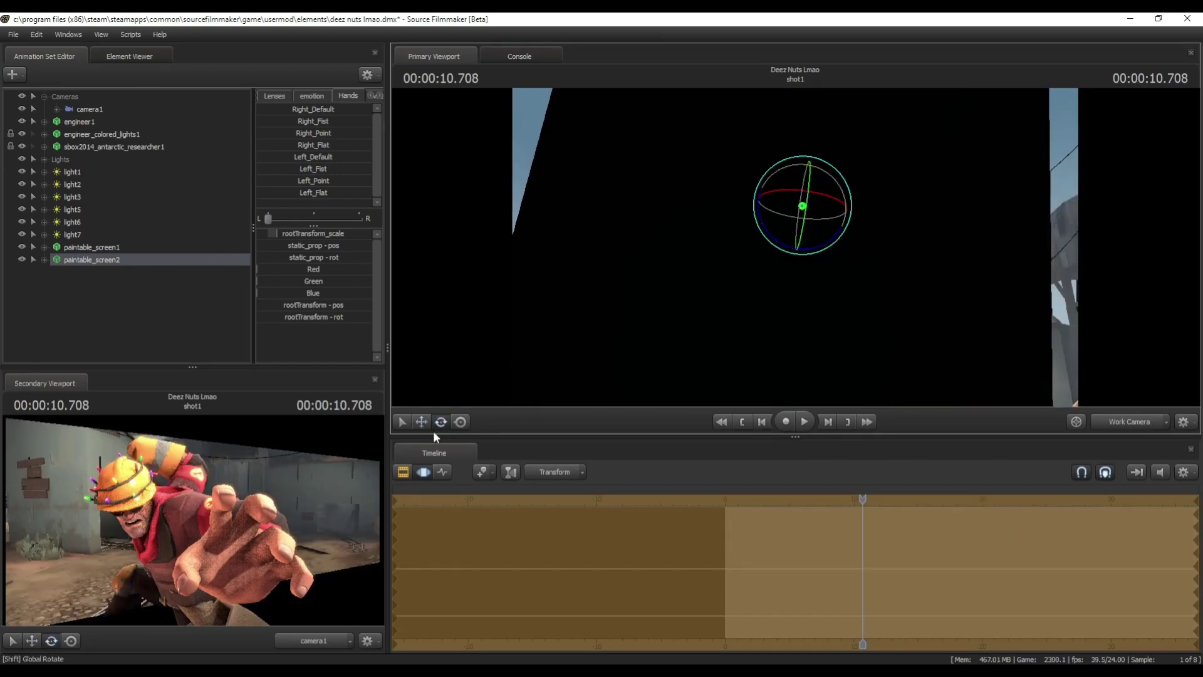
click(423, 422)
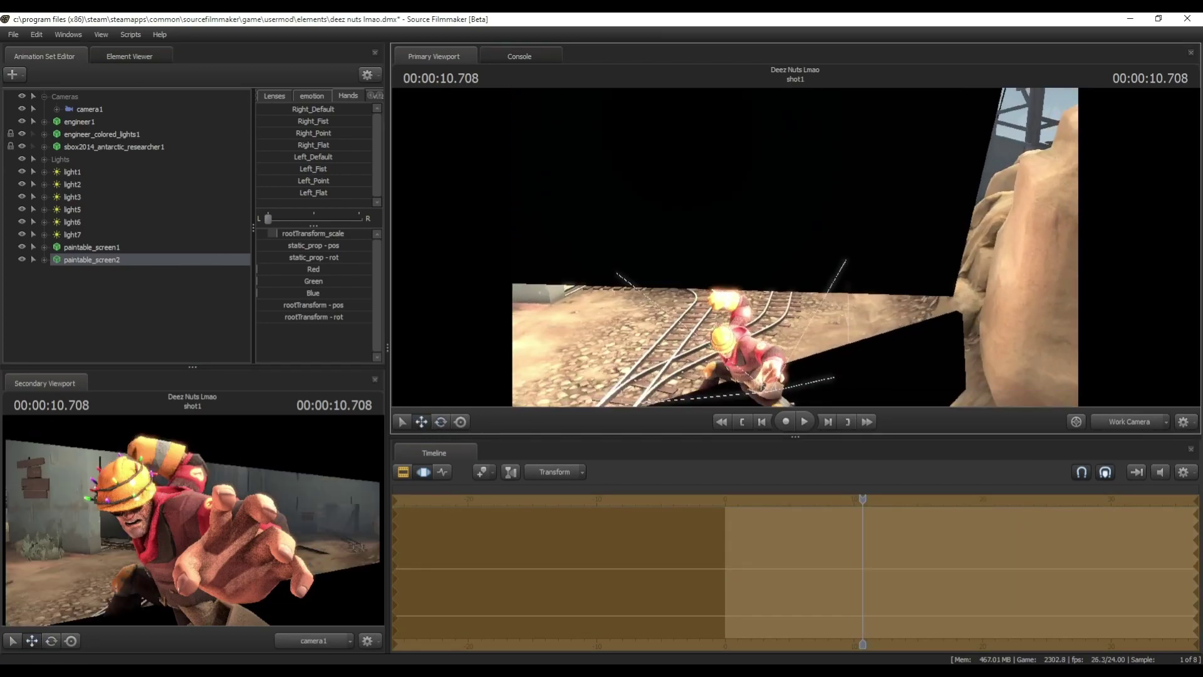
mouse_move(794, 246)
mouse_down()
mouse_move(733, 247)
mouse_move(702, 219)
mouse_move(752, 225)
mouse_move(754, 163)
mouse_move(807, 163)
mouse_up()
key(s)
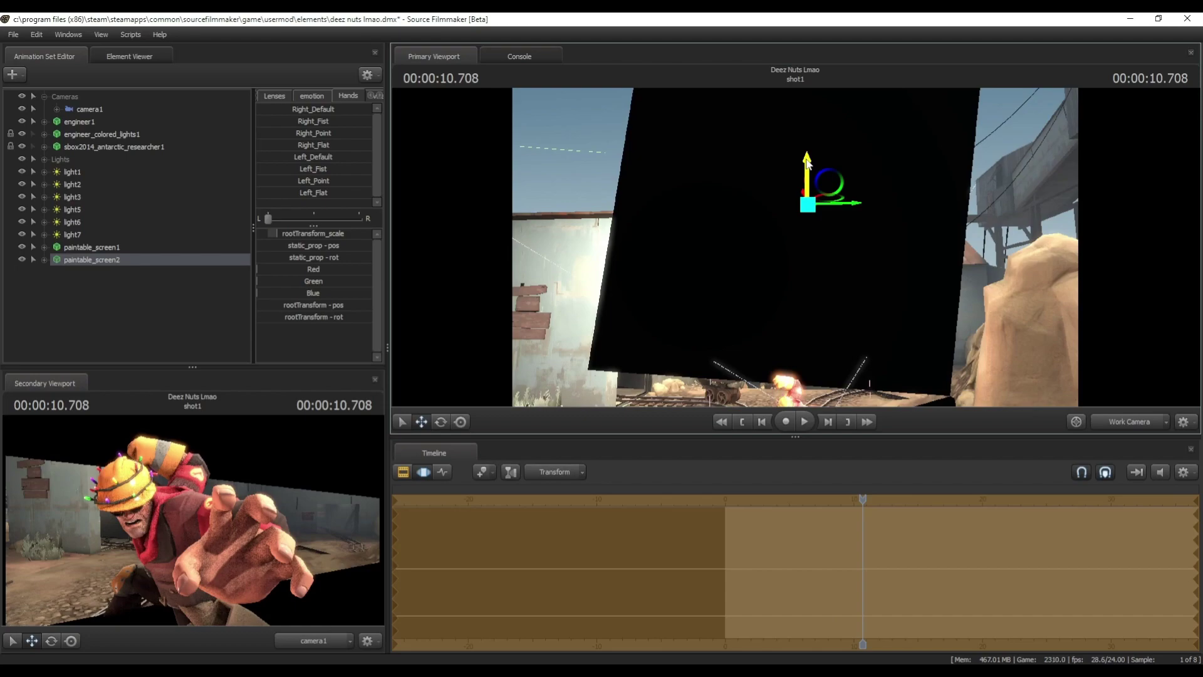
Step: Look through camera1 and adjust its focal distance and aperture for depth of field on engineer1
click(1107, 420)
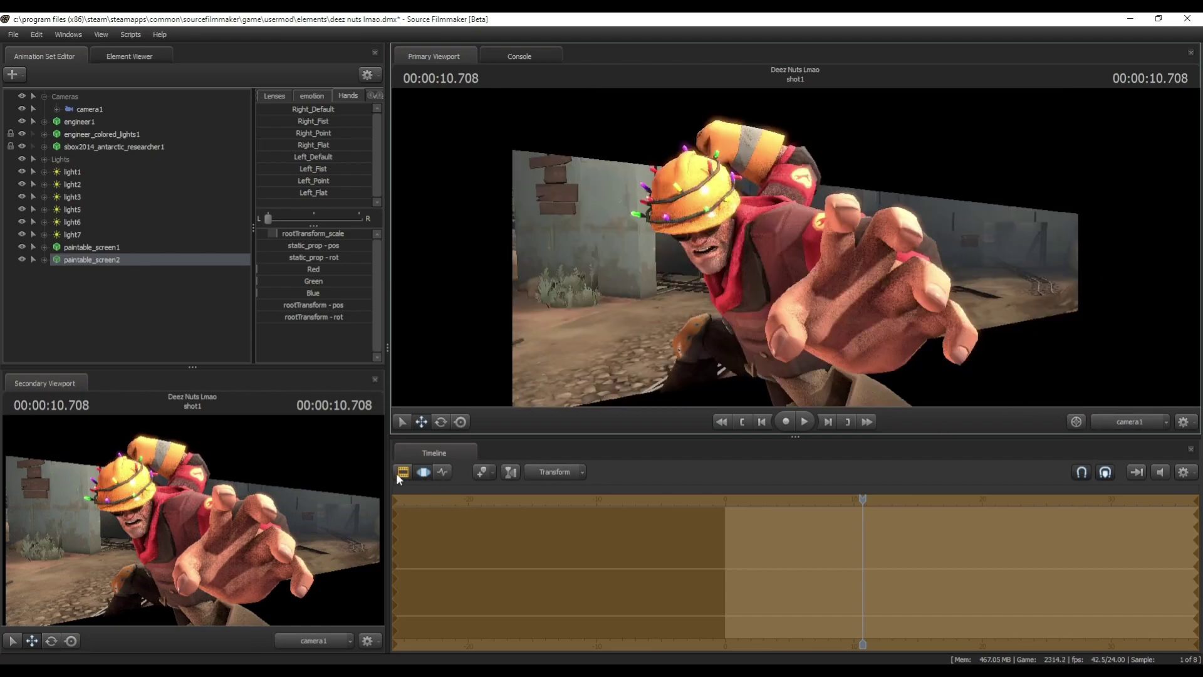
click(109, 107)
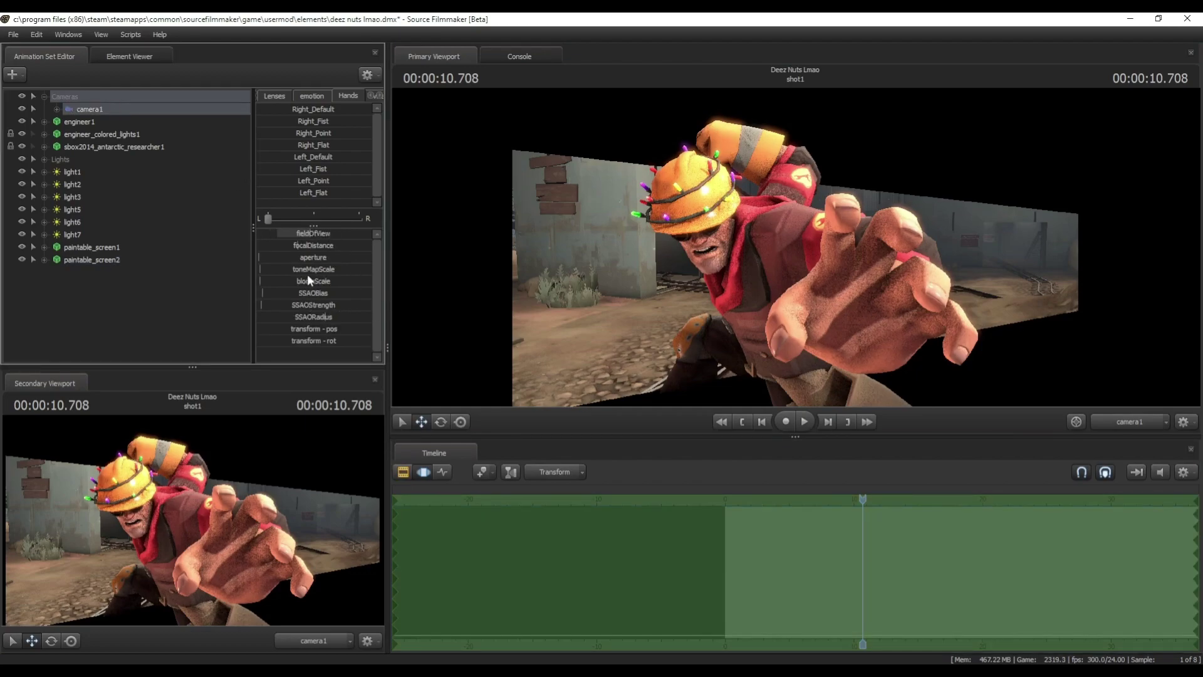
drag(315, 248, 297, 248)
click(305, 262)
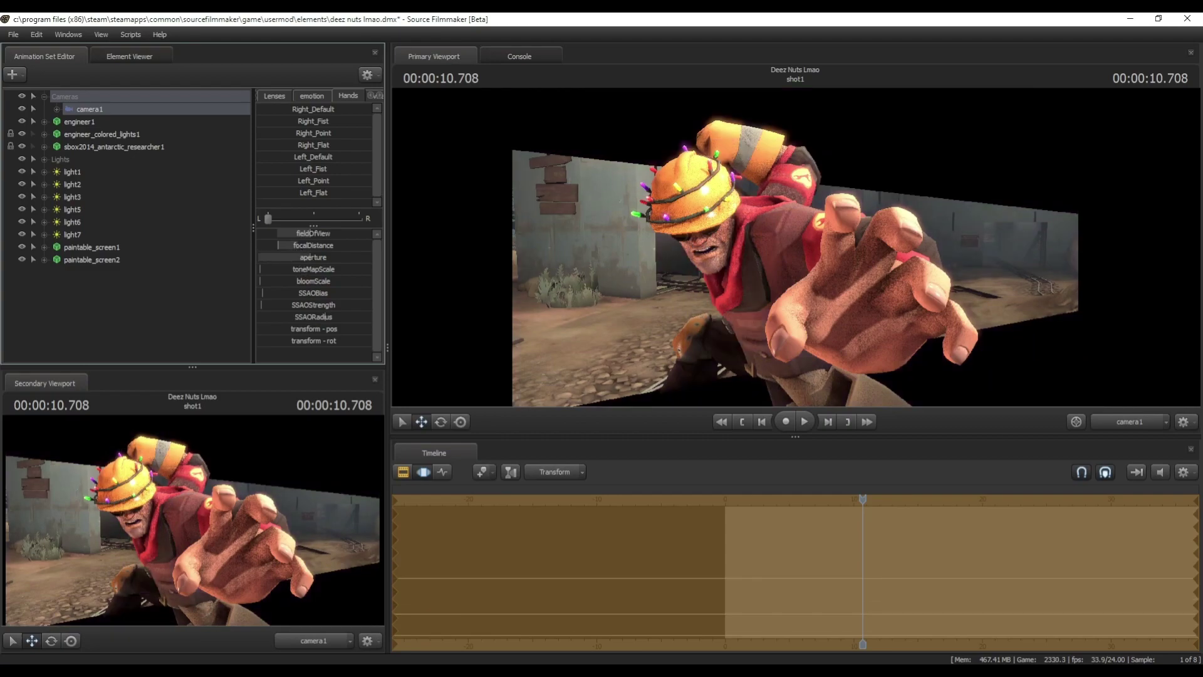
click(400, 470)
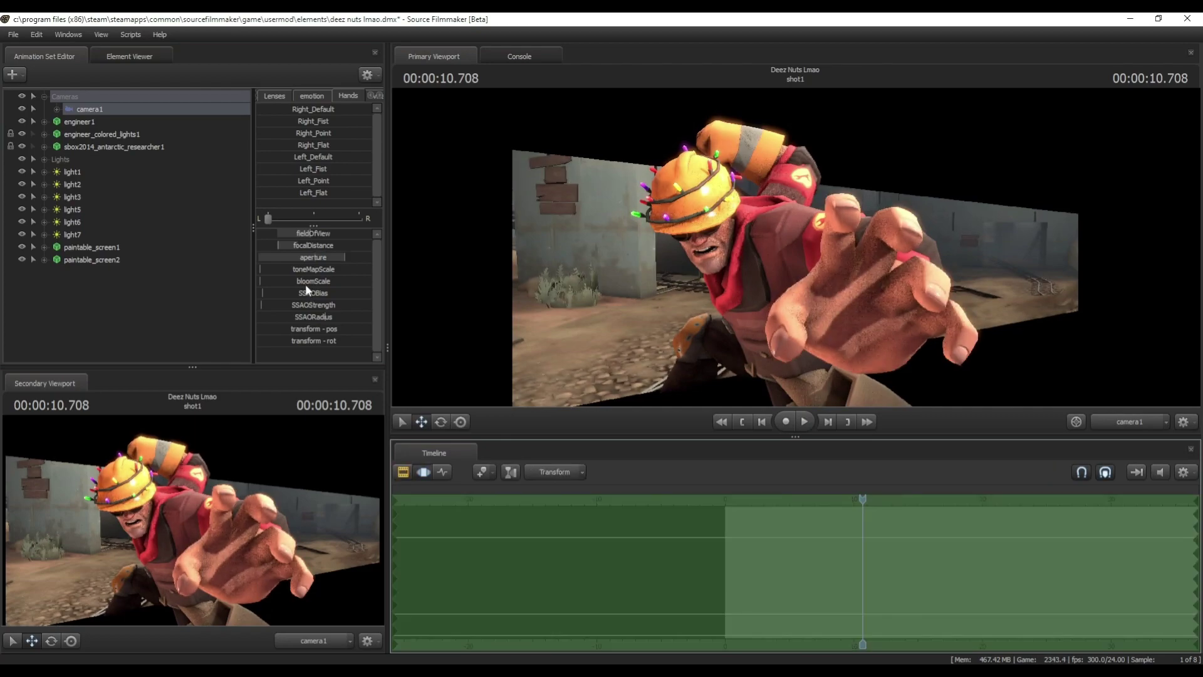
Step: Adjust camera1's SSAO settings and save the session
drag(307, 285, 322, 285)
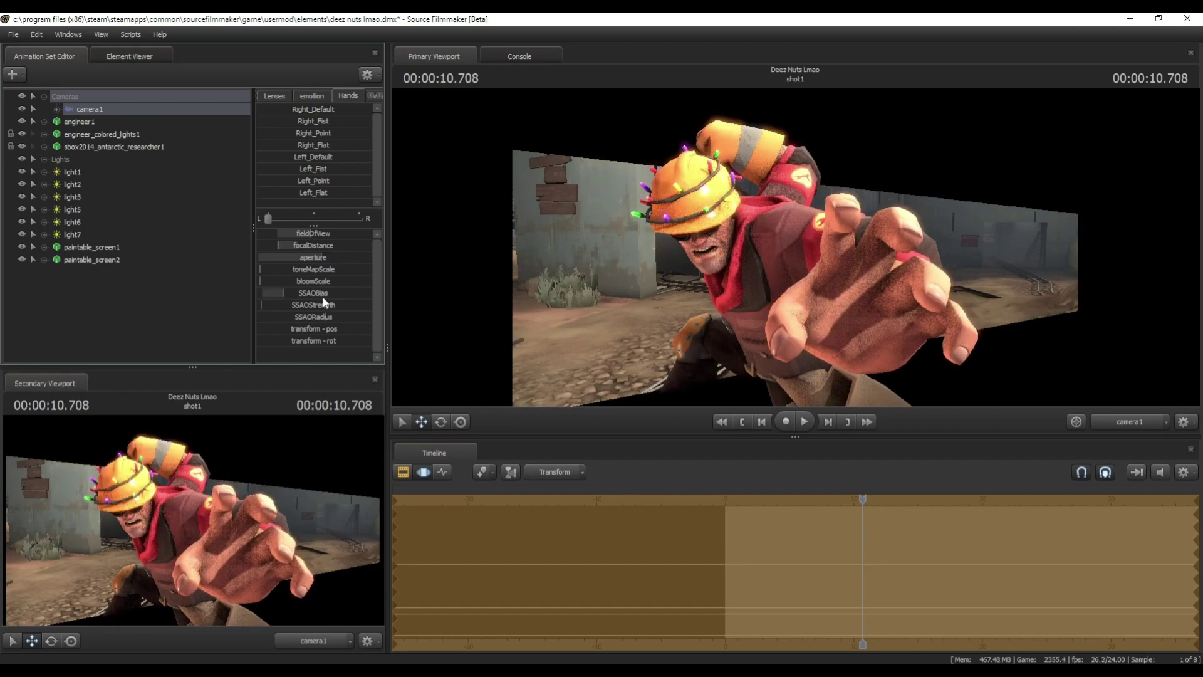
mouse_move(313, 293)
mouse_down()
mouse_move(350, 305)
mouse_move(324, 305)
mouse_up()
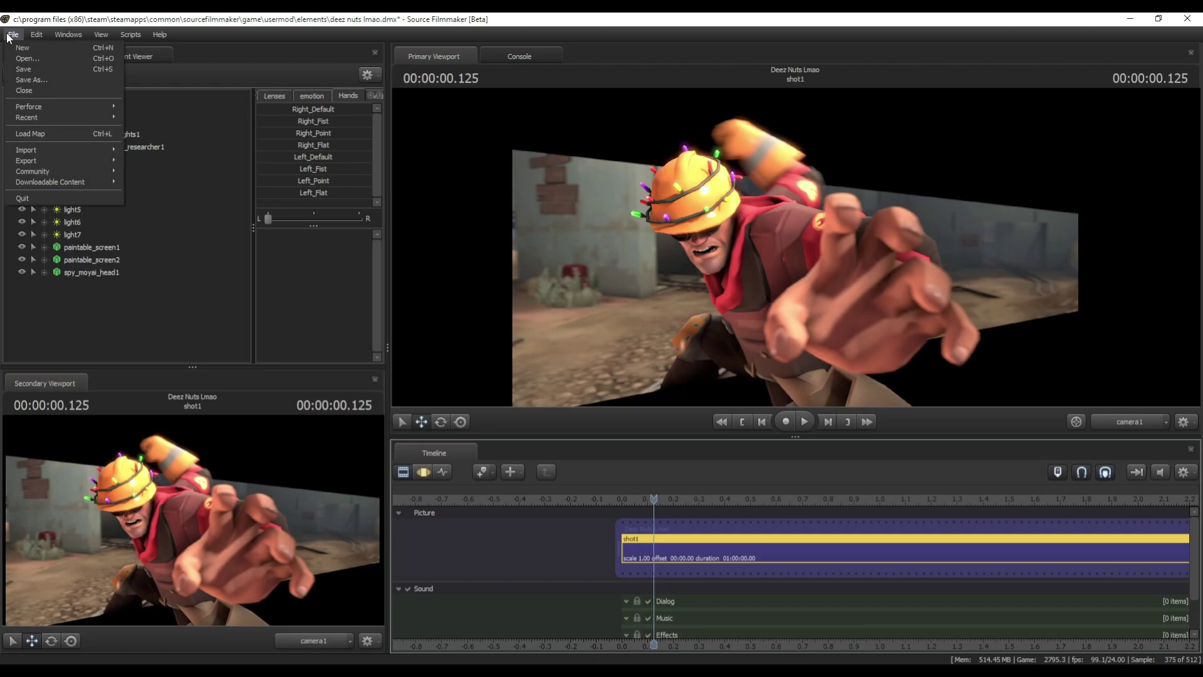
click(23, 69)
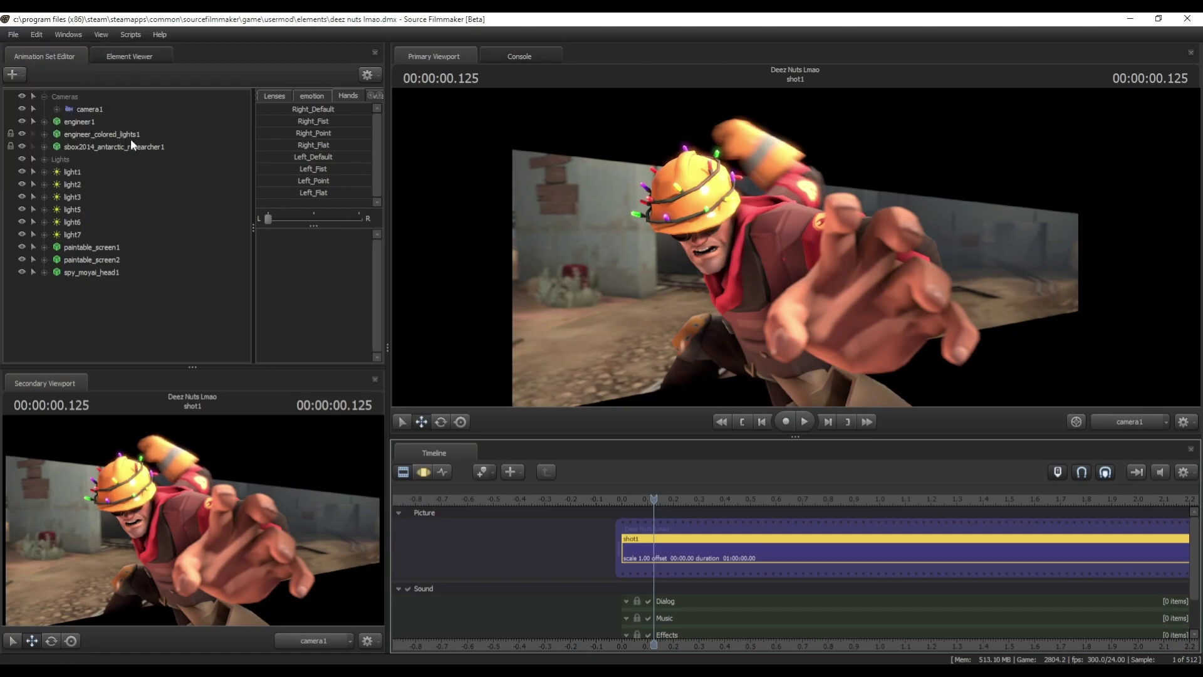
Step: Set up a poster export of the current camera1 frame with PNG as the image format
click(10, 36)
mouse_move(95, 162)
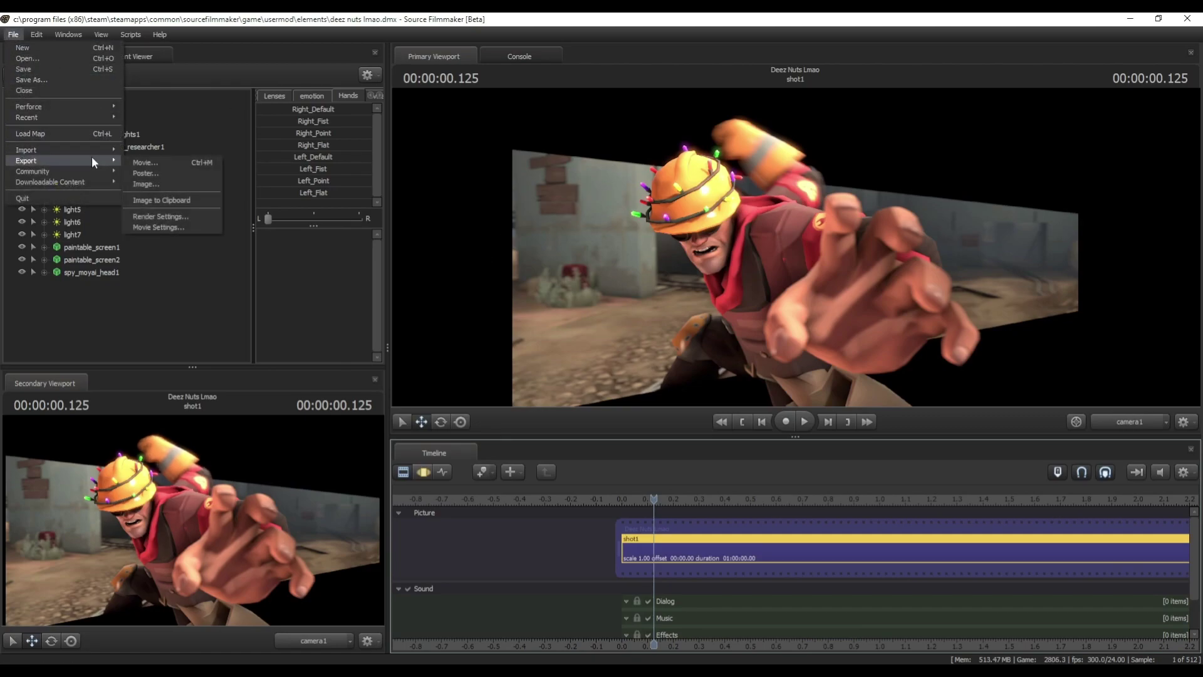
click(150, 172)
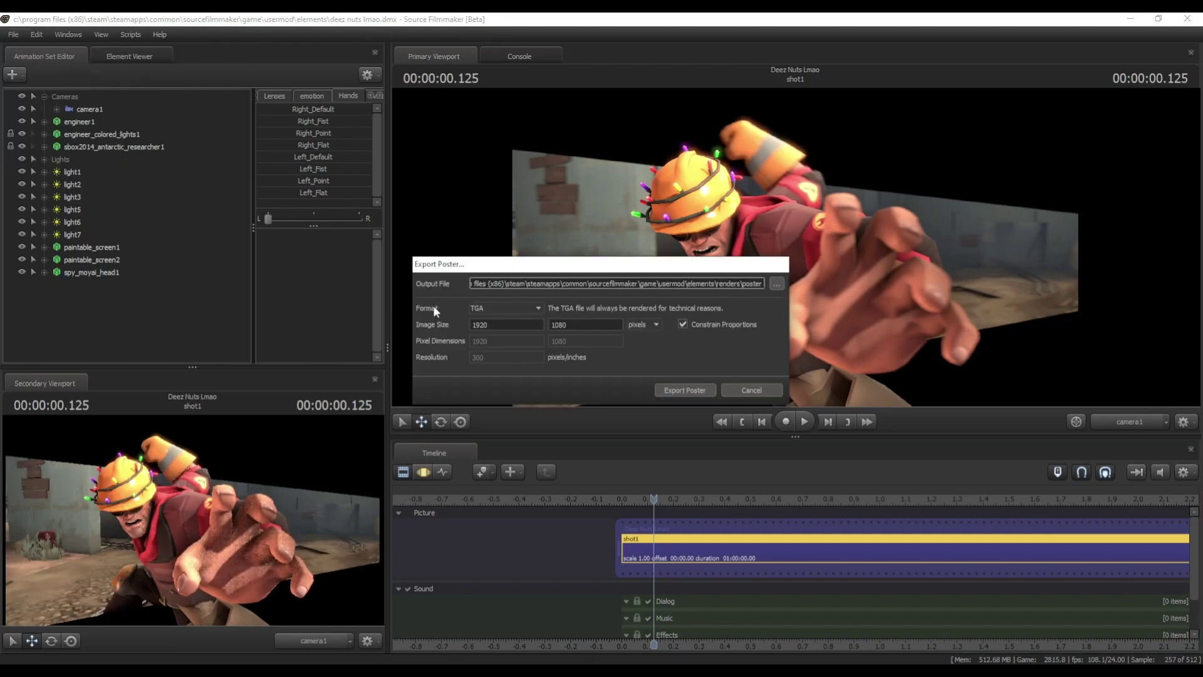
click(489, 308)
click(494, 322)
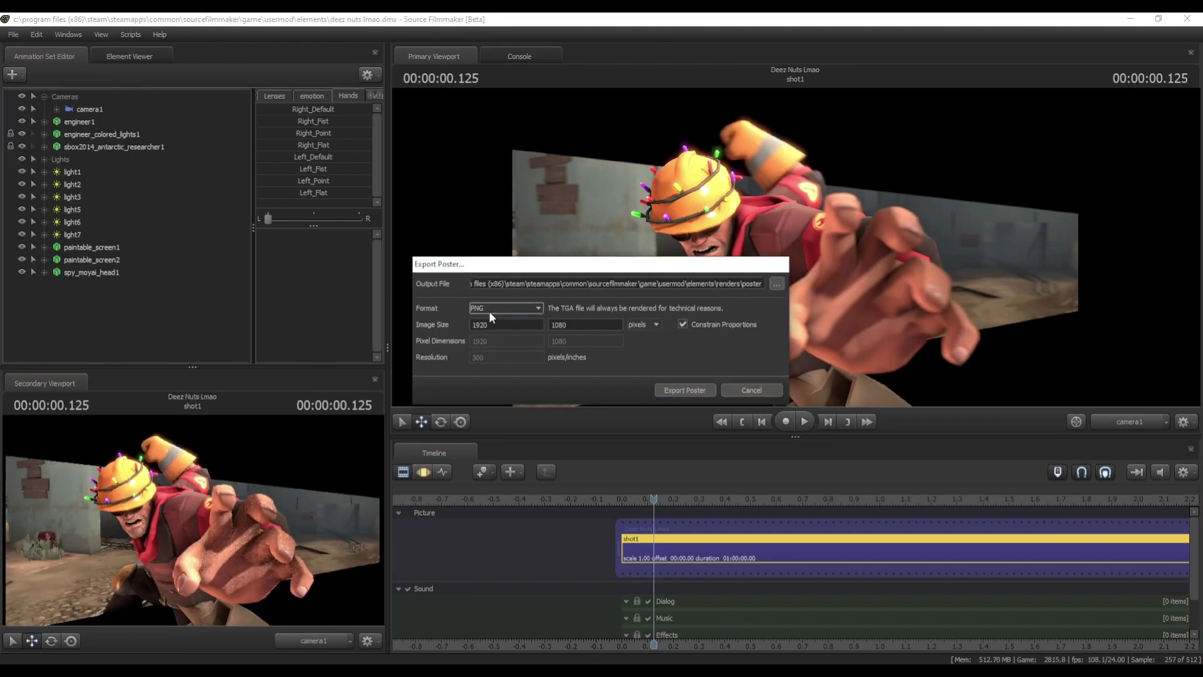
click(489, 311)
Step: Replace the default "poster" file name in the renders output path and export the poster
click(745, 283)
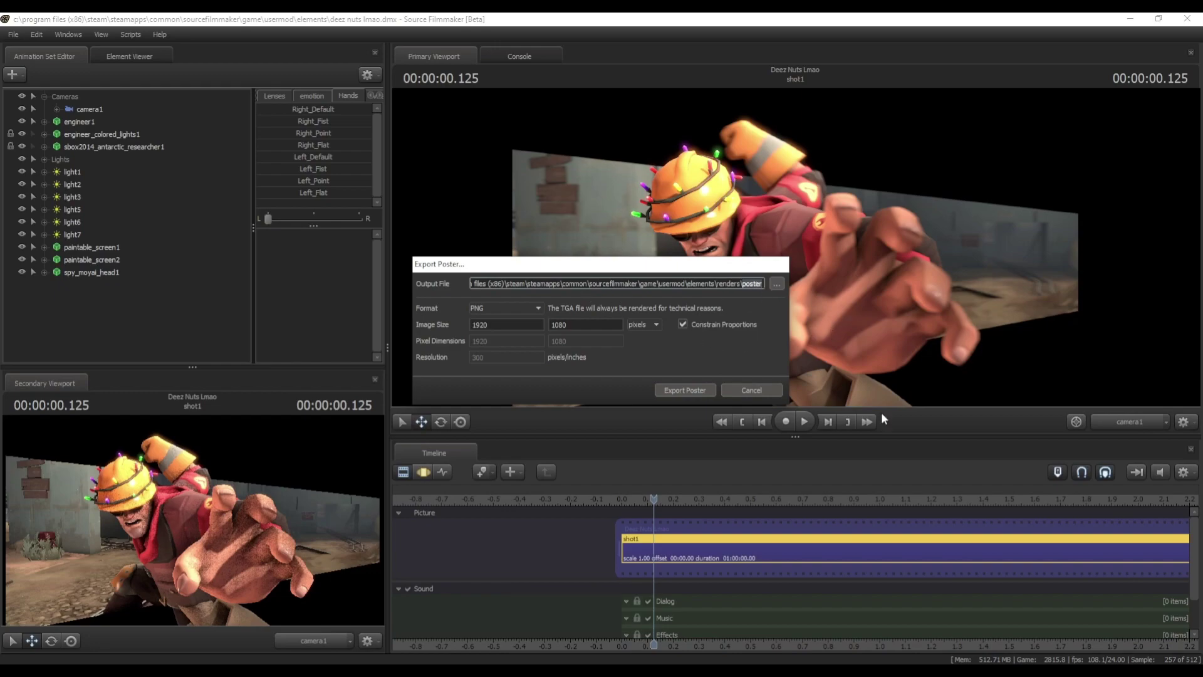
key(BackSpace)
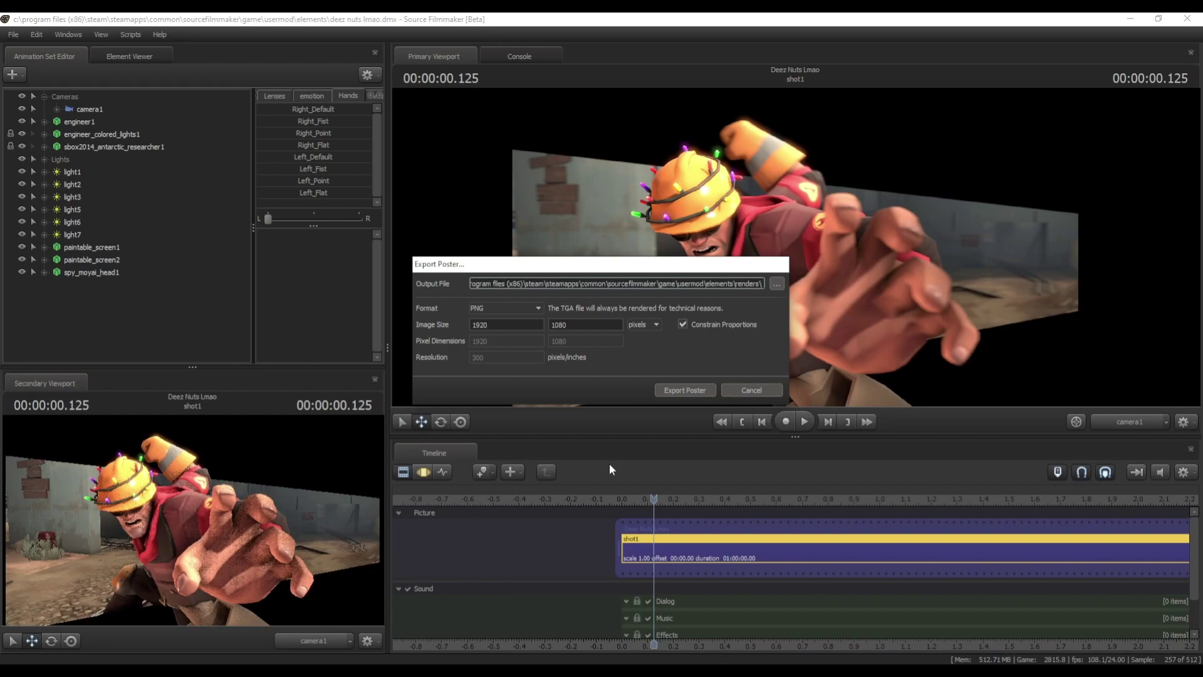
key(Return)
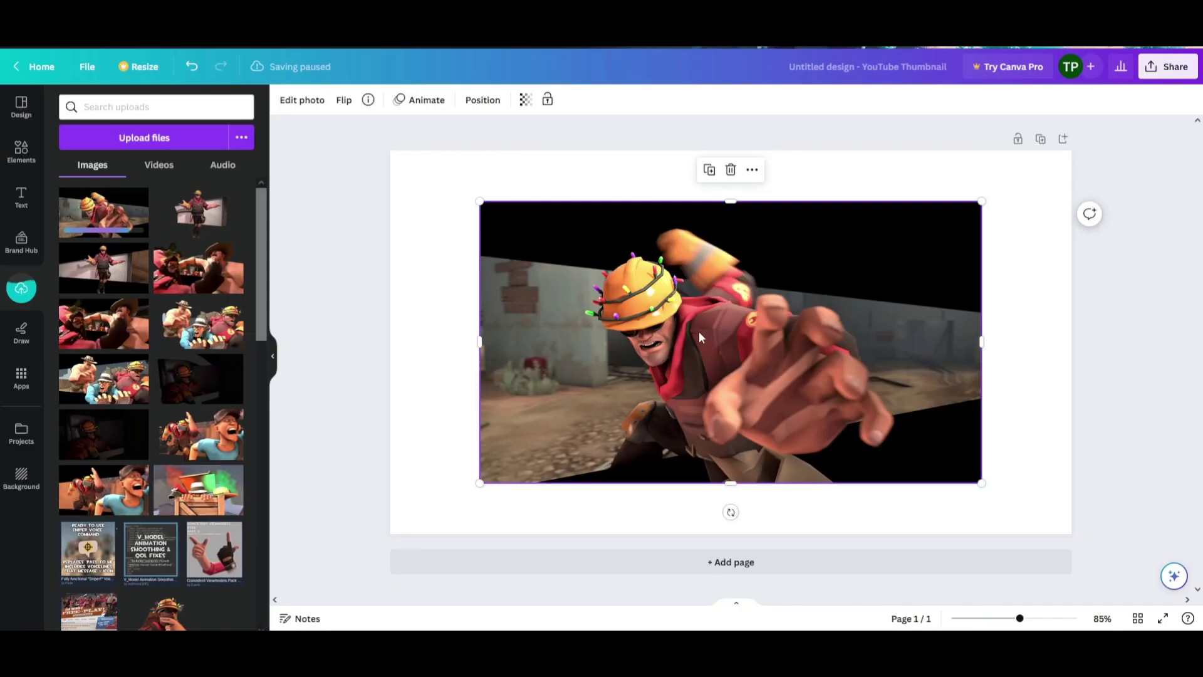
Step: In Canva, fill the YouTube thumbnail with the Engineer render and add the green bar image from the uploads
drag(690, 325, 280, 448)
scroll(178, 462, down, 5)
scroll(179, 462, down, 4)
click(91, 385)
drag(689, 369, 502, 545)
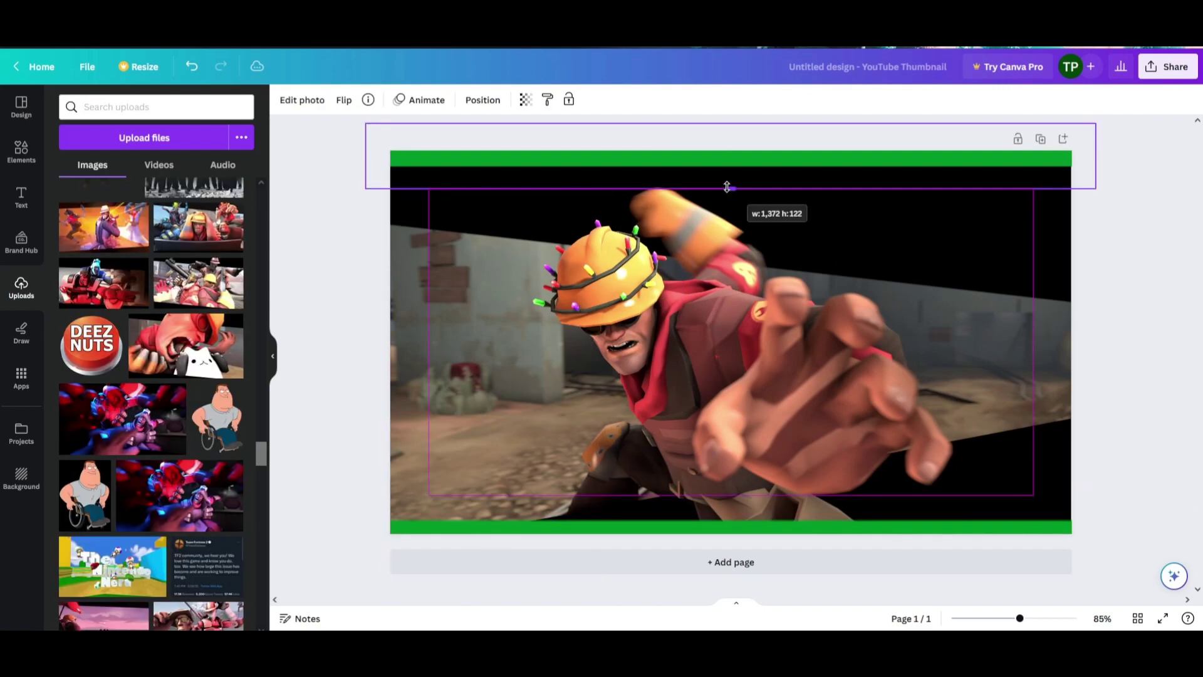
Step: Resize the green bar along the thumbnail's upper edge and copy it to build an even green border around the render
drag(728, 187, 727, 182)
right_click(724, 168)
click(764, 186)
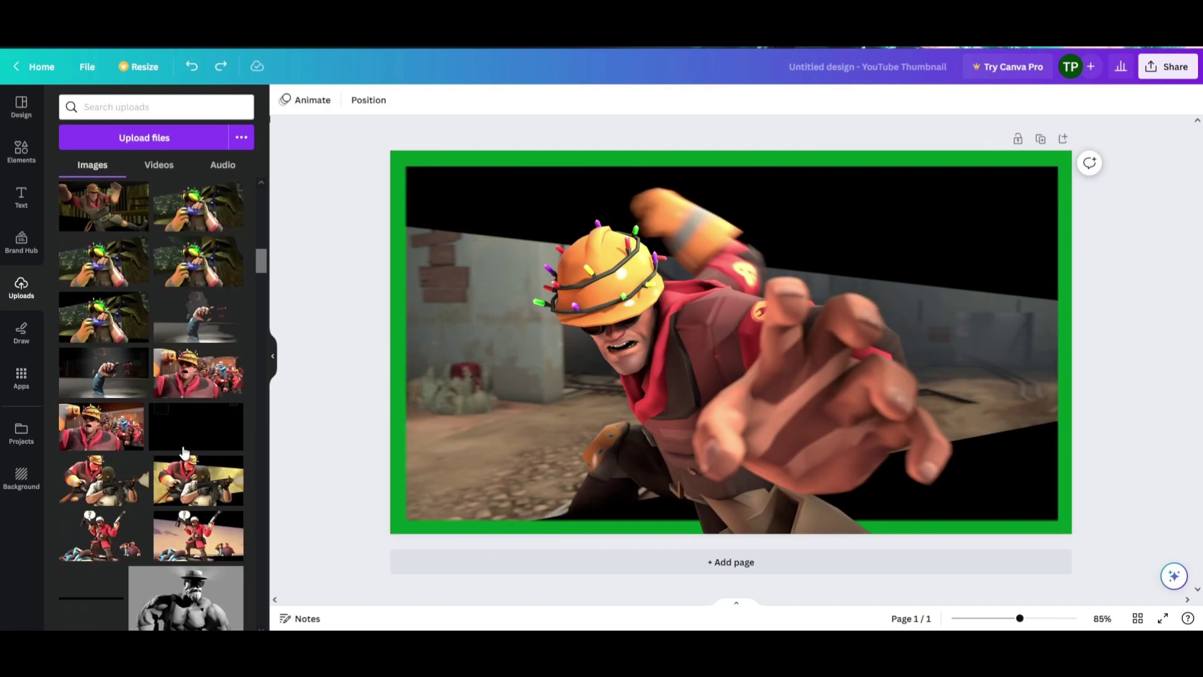
scroll(185, 452, down, 1)
scroll(185, 452, up, 5)
click(180, 414)
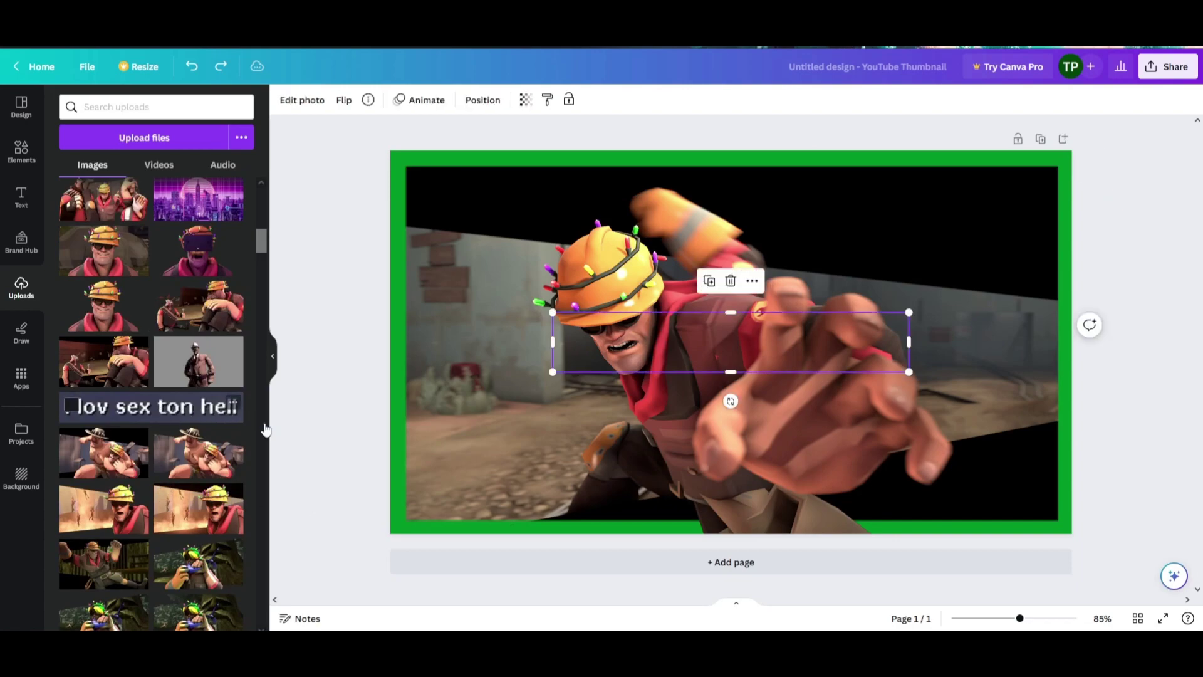
drag(764, 357, 657, 417)
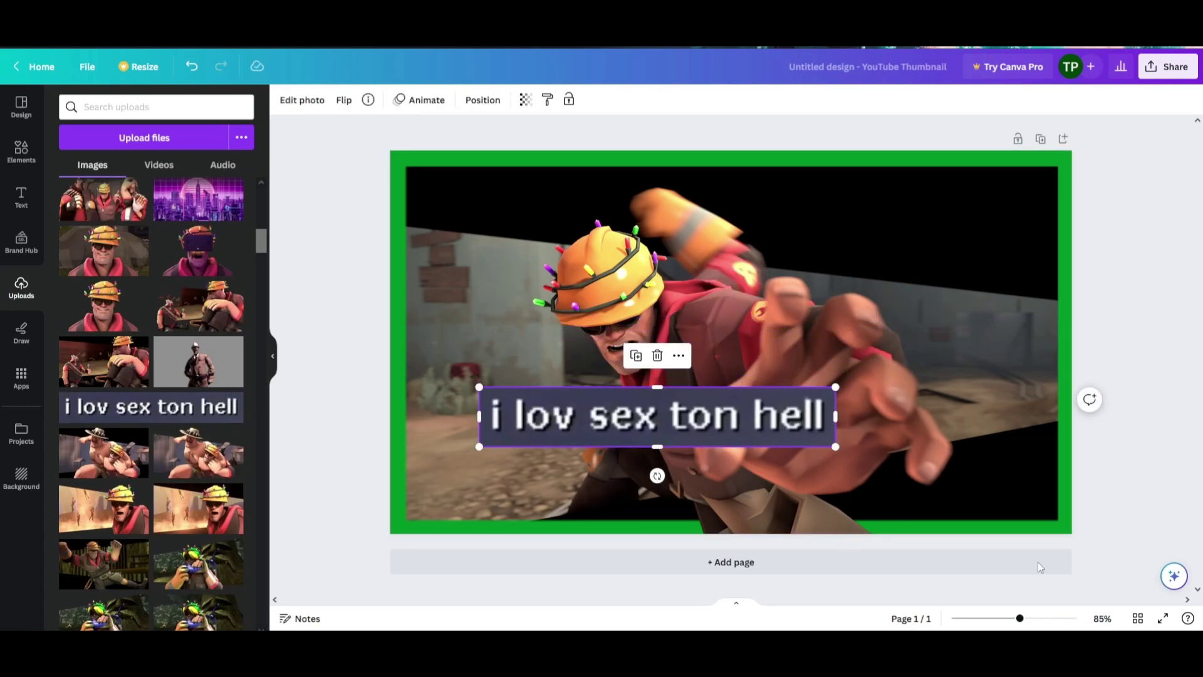
key(Delete)
Step: Add the Source Filmmaker film-reel logo from the uploads and place it in the thumbnail's upper-left corner
scroll(127, 437, down, 1)
scroll(128, 437, down, 10)
click(212, 531)
drag(644, 347, 525, 318)
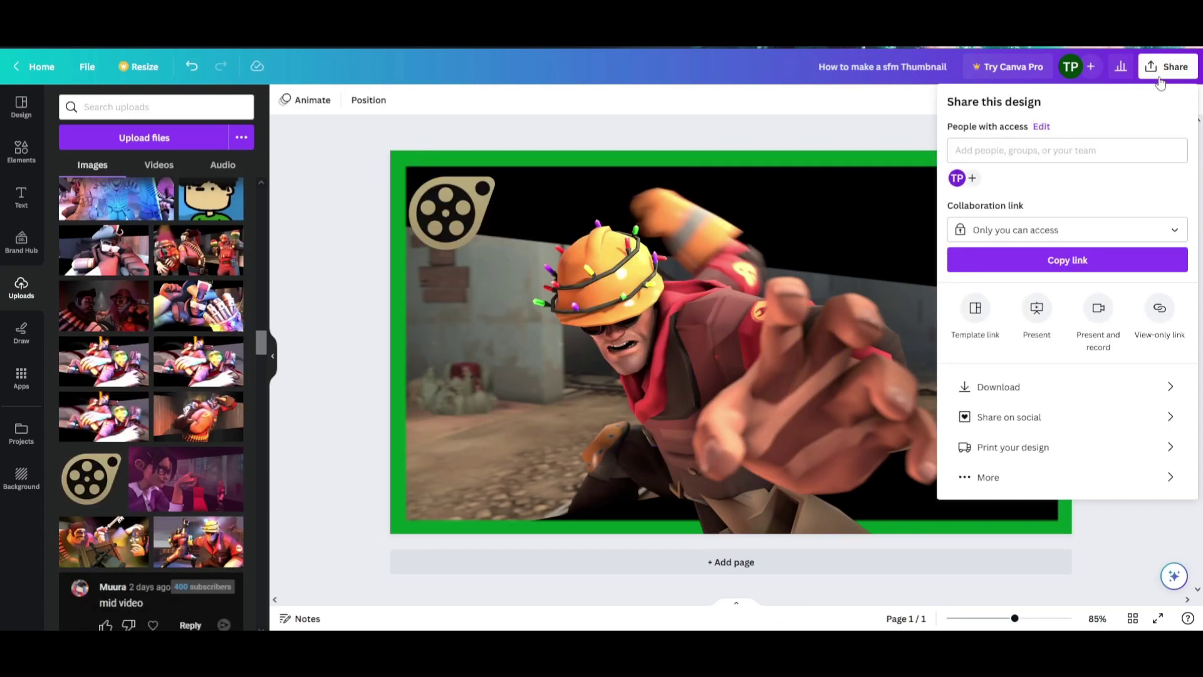
Step: Download the finished thumbnail design as a PNG
click(1030, 386)
click(1065, 301)
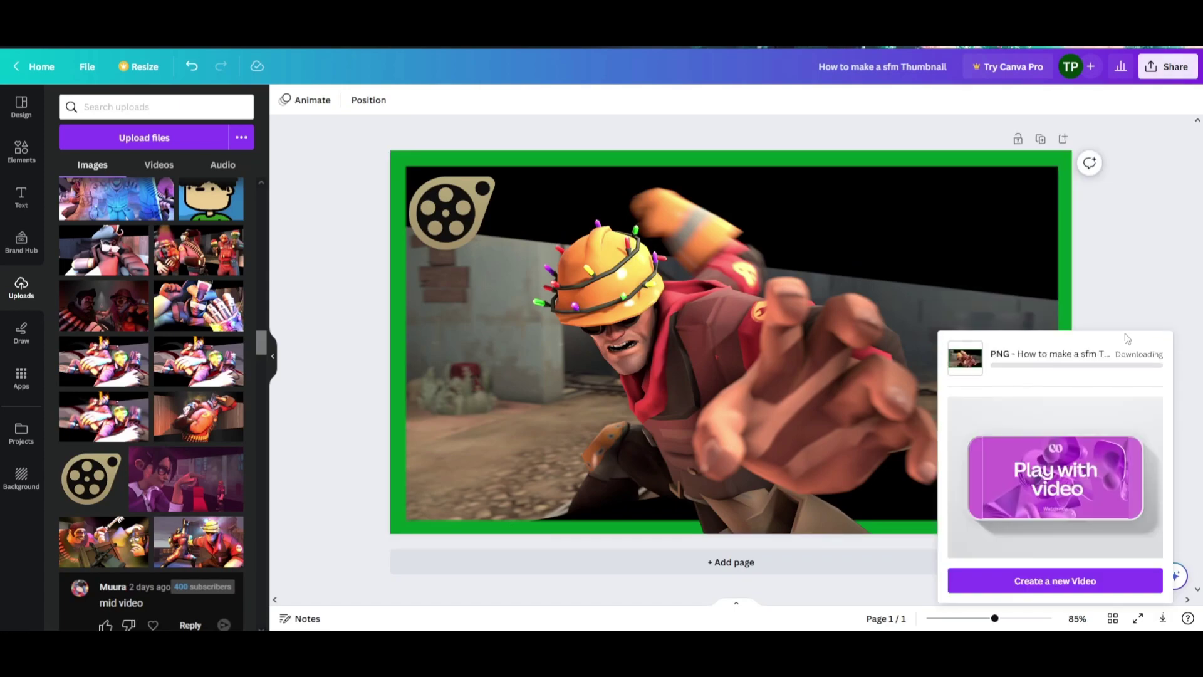